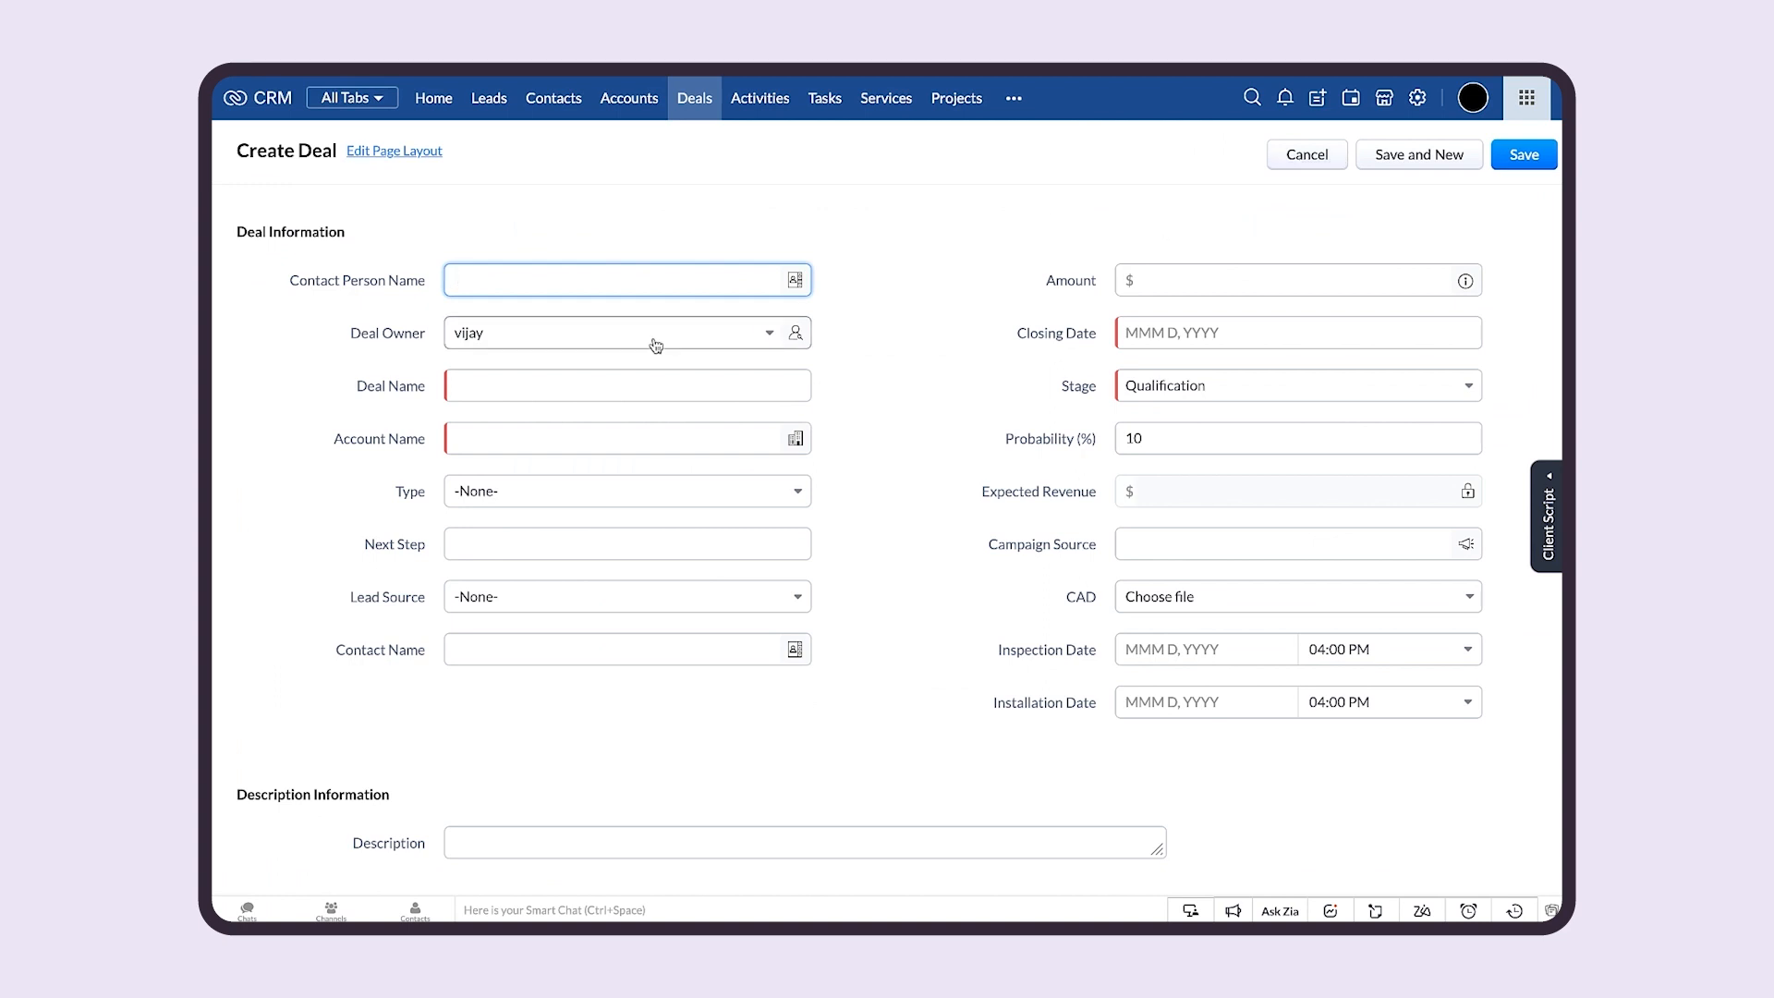
Choose the deal's contact person and name the deal Solar Roof Inspection & Installation.
{"action": "left_click", "coordinate": [653, 285]}
{"action": "type", "text": "mich"}
{"action": "left_click", "coordinate": [510, 321]}
{"action": "left_click", "coordinate": [747, 385]}
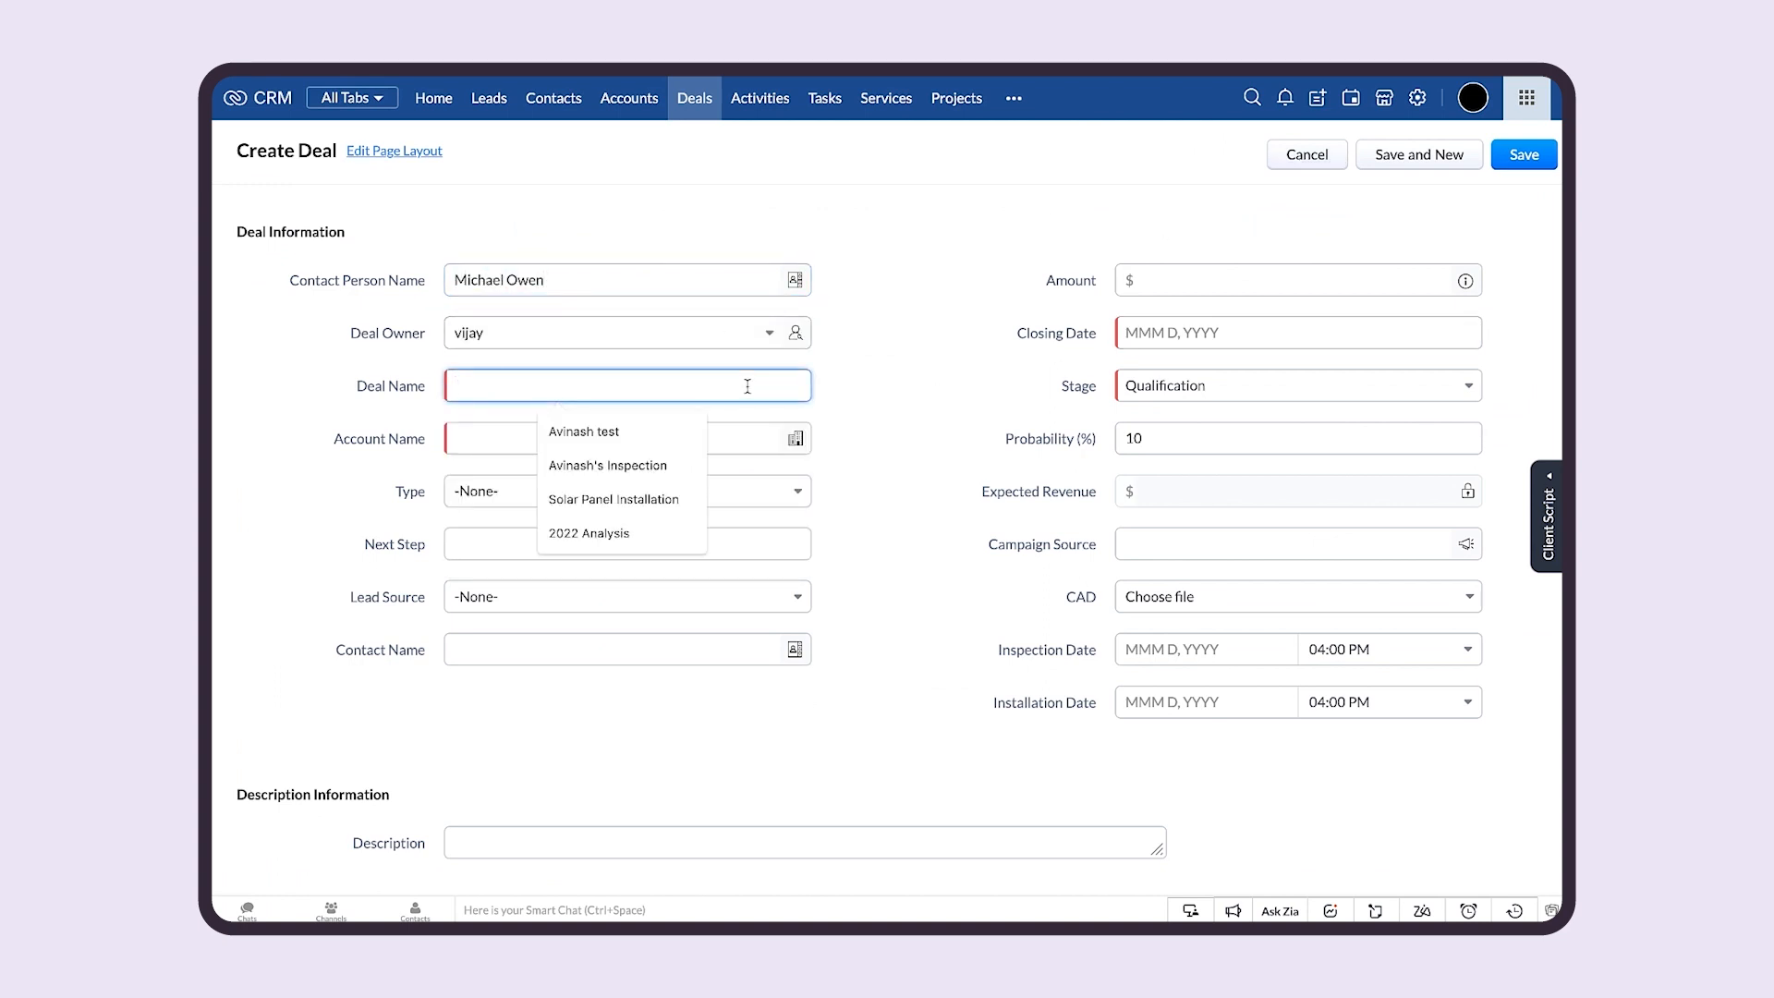
{"action": "type", "text": "Solar"}
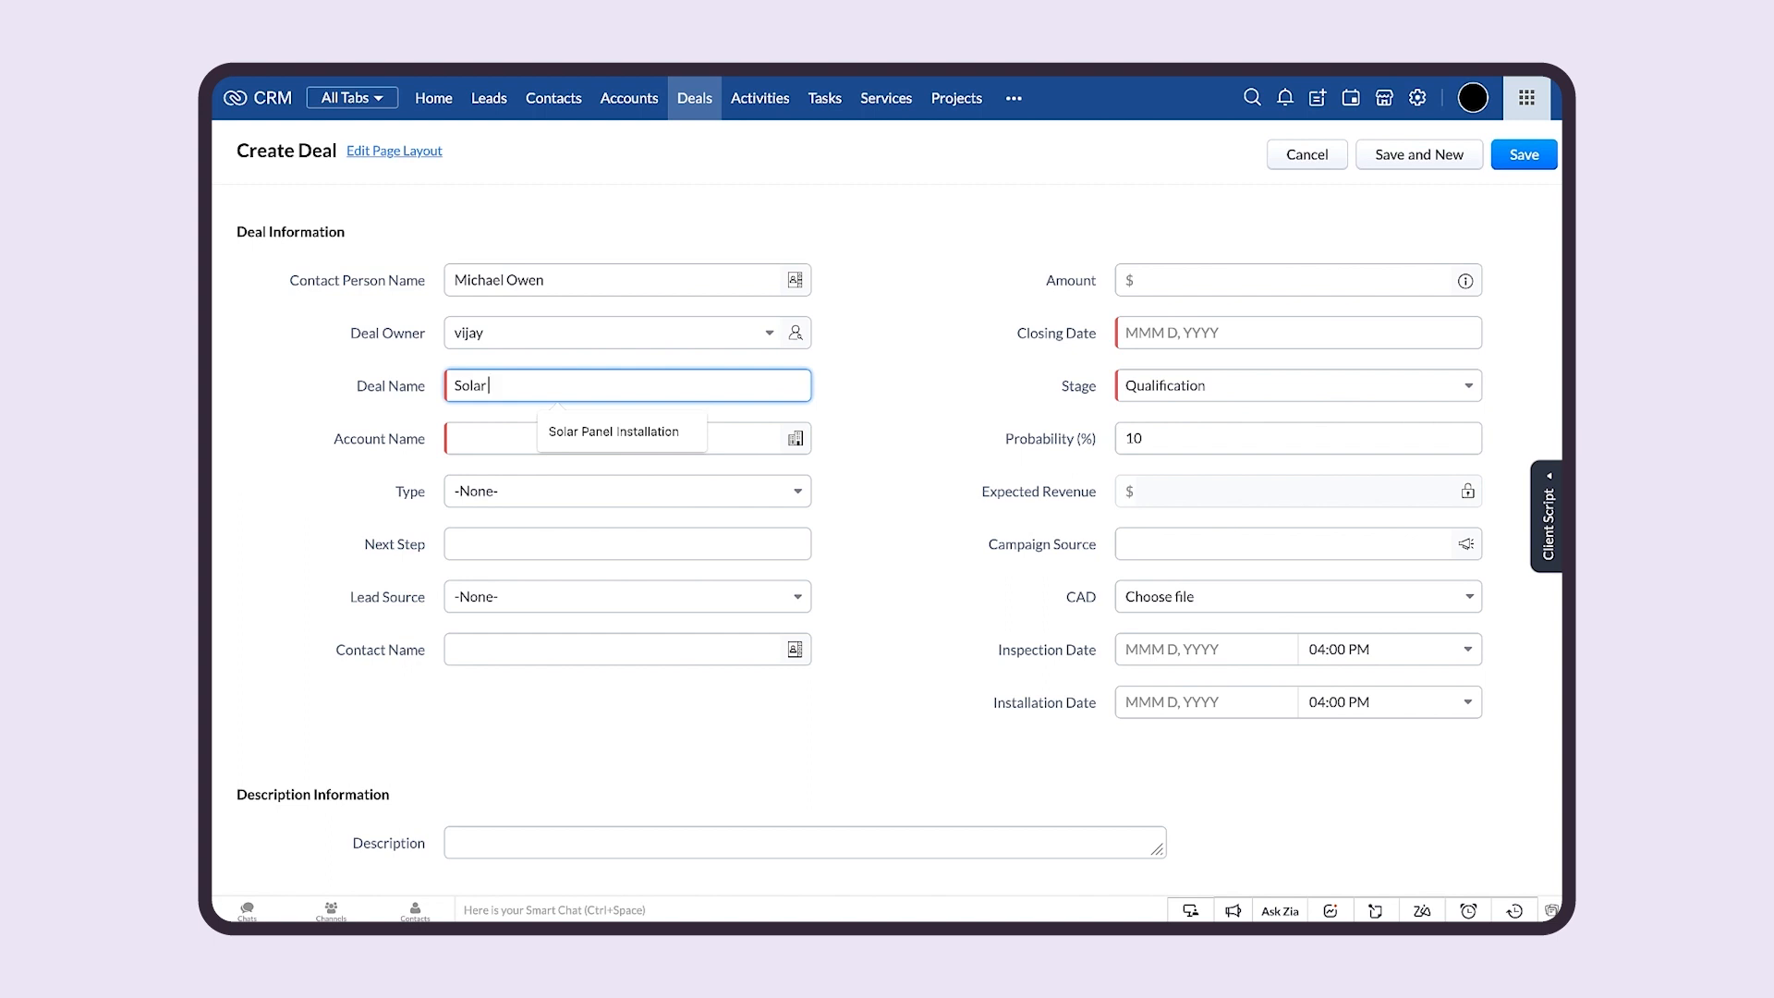
{"action": "type", "text": " Roof Insp"}
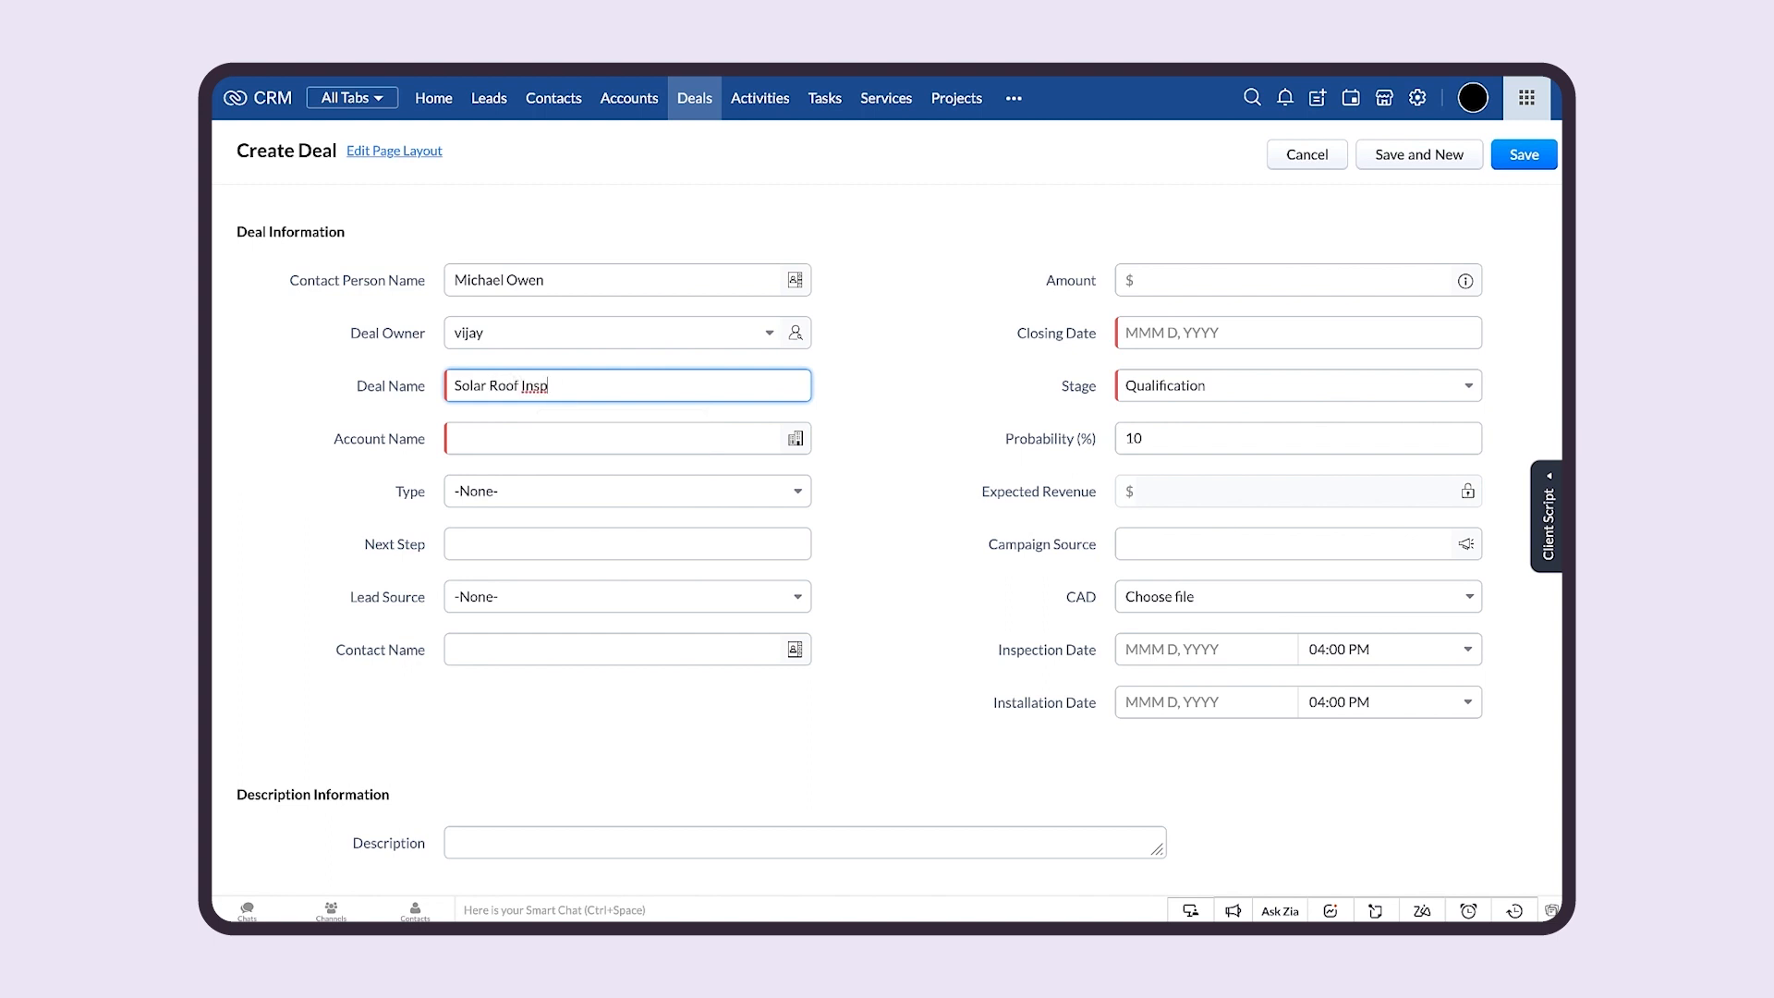
{"action": "type", "text": "ection & Installation"}
Set the deal's account to Puget Sound Solar LLC and its closing date to Dec 31, 2022.
{"action": "left_click", "coordinate": [744, 446]}
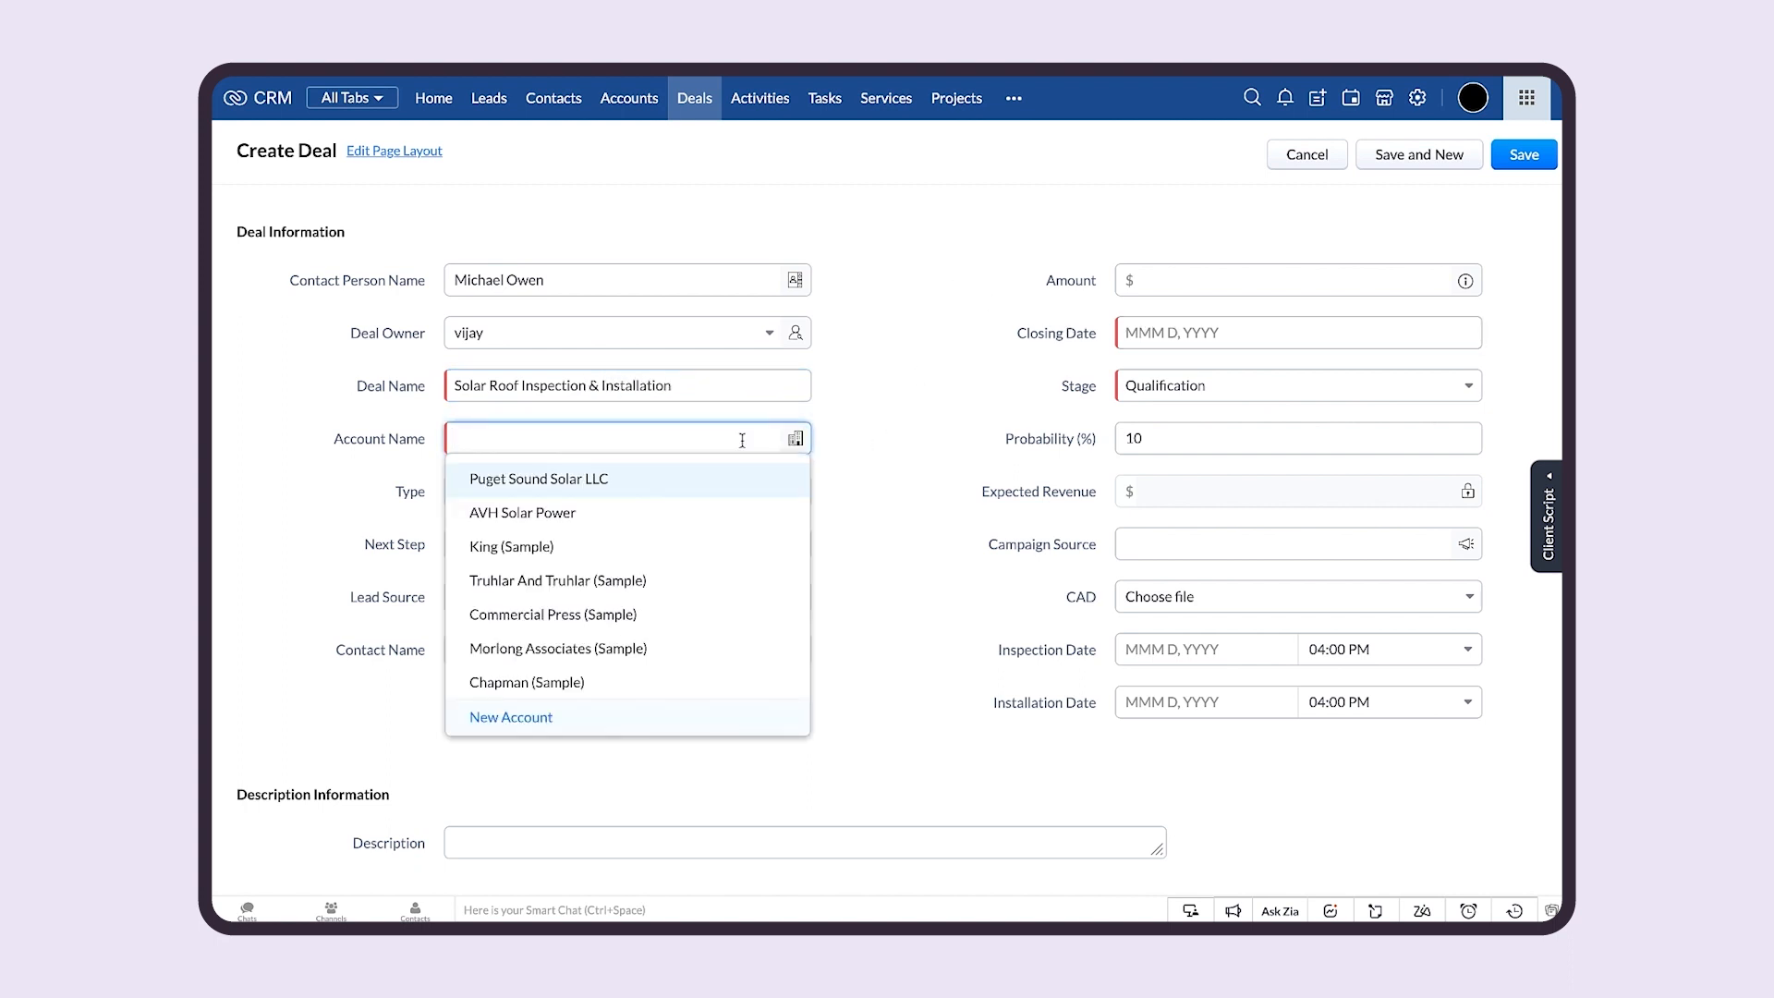
{"action": "left_click", "coordinate": [648, 477]}
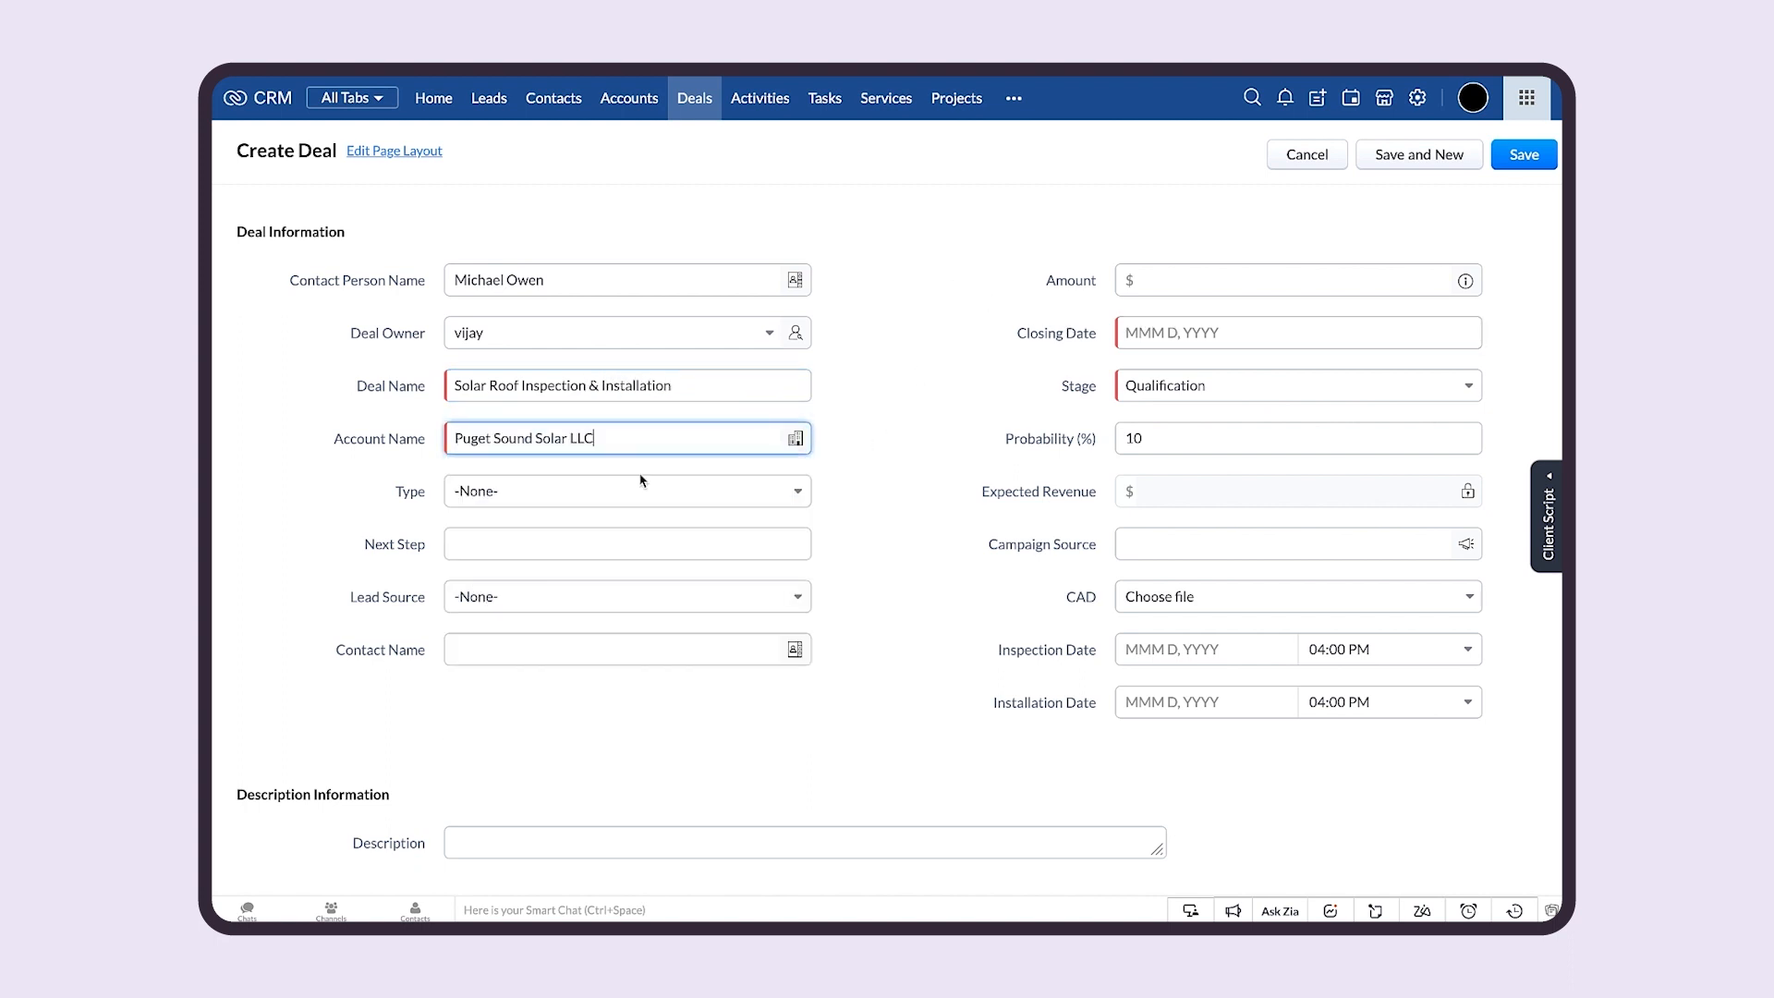
{"action": "left_click", "coordinate": [1152, 339]}
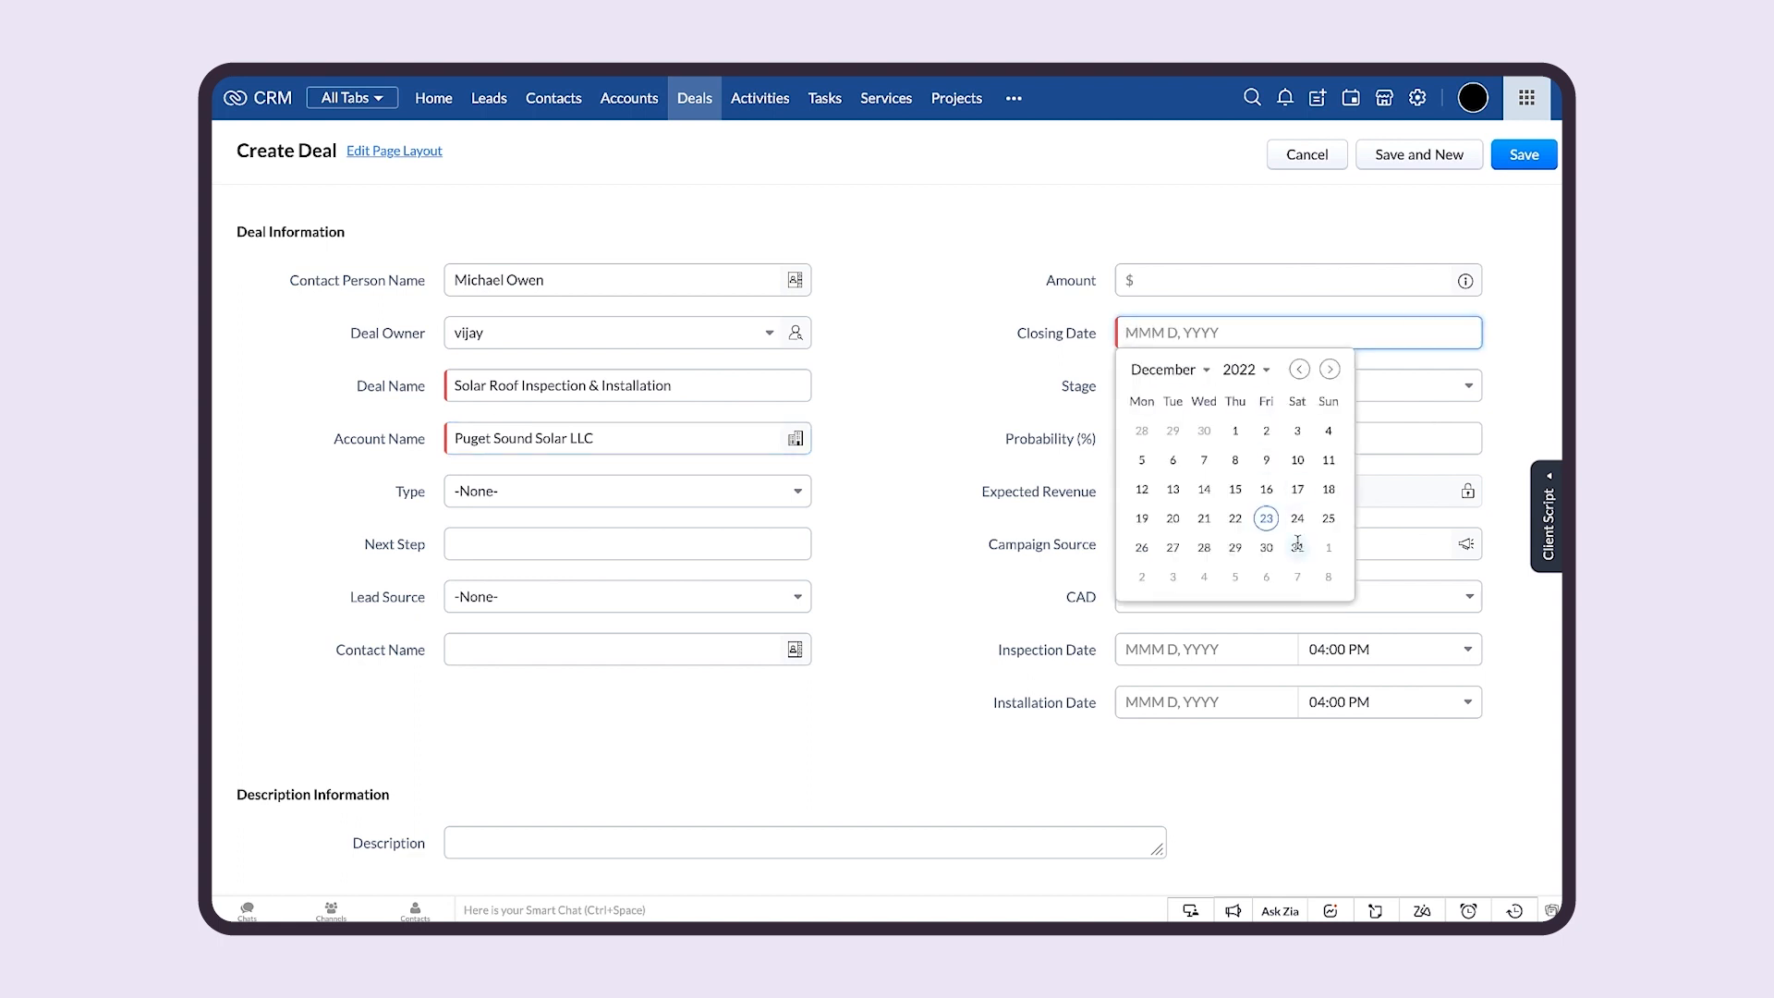
{"action": "left_click", "coordinate": [1291, 543]}
Save the new deal after checking the remaining sections of the form.
{"action": "scroll", "coordinate": [1284, 396], "scroll_direction": "down", "scroll_amount": 1}
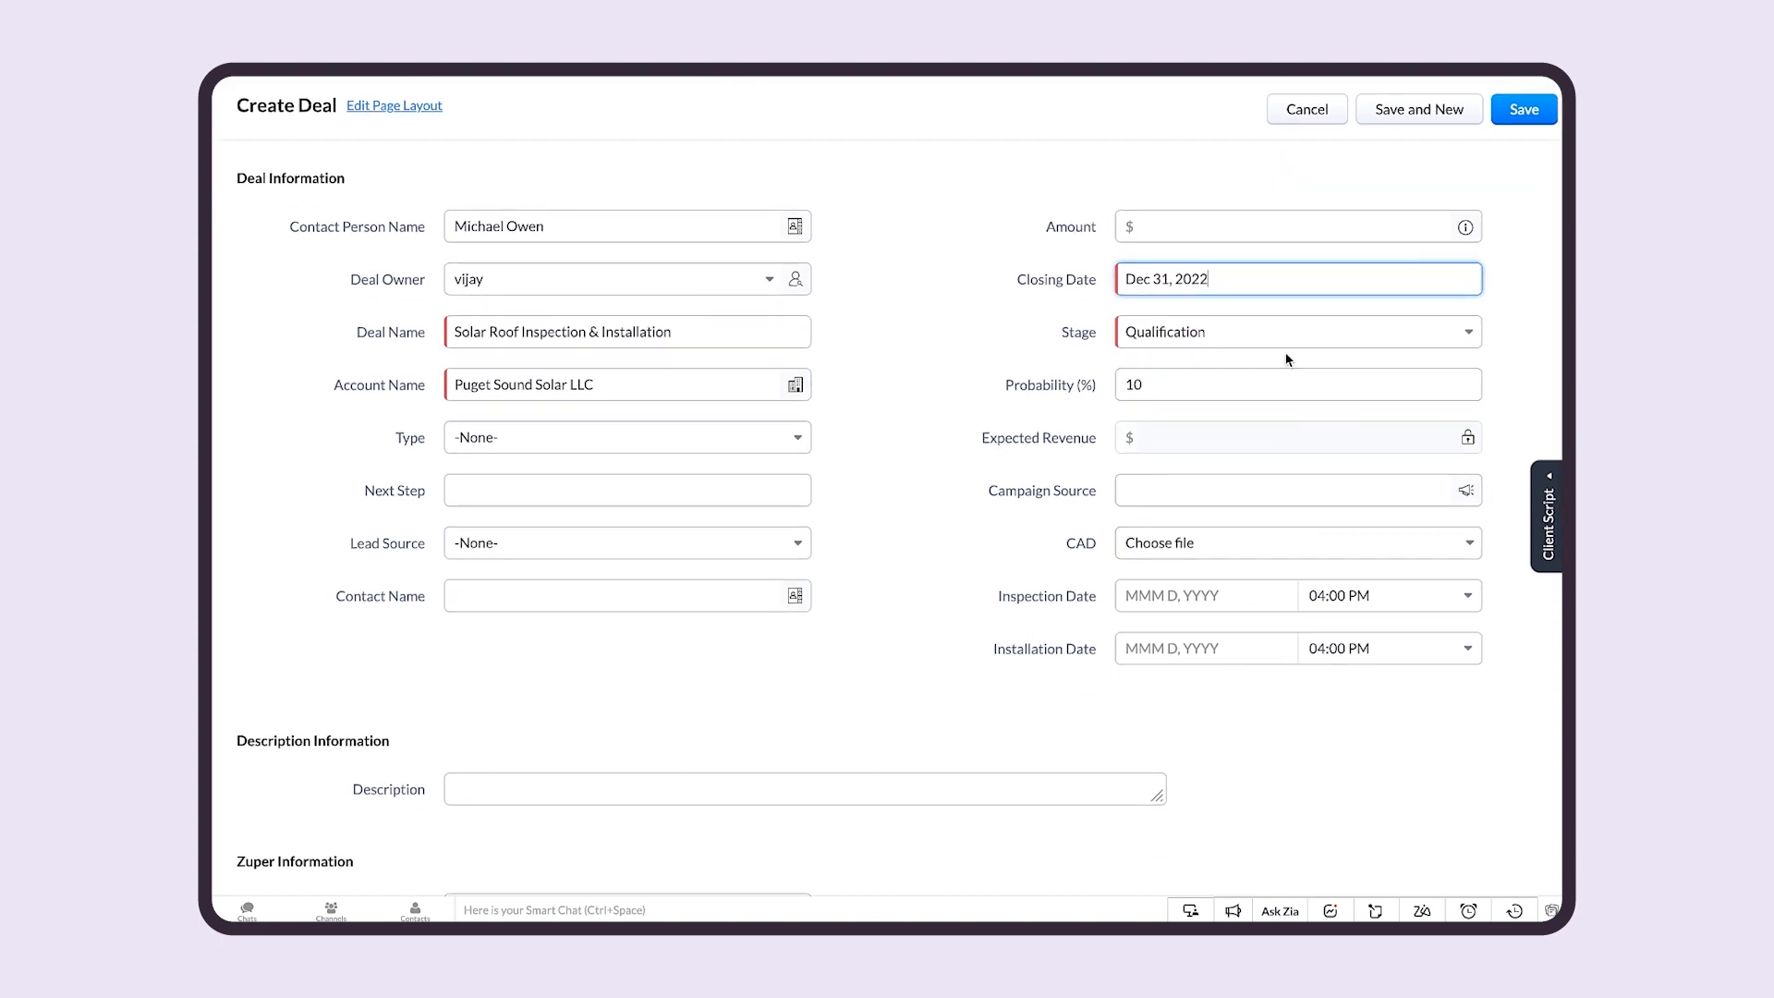
{"action": "scroll", "coordinate": [1289, 360], "scroll_direction": "down", "scroll_amount": 6}
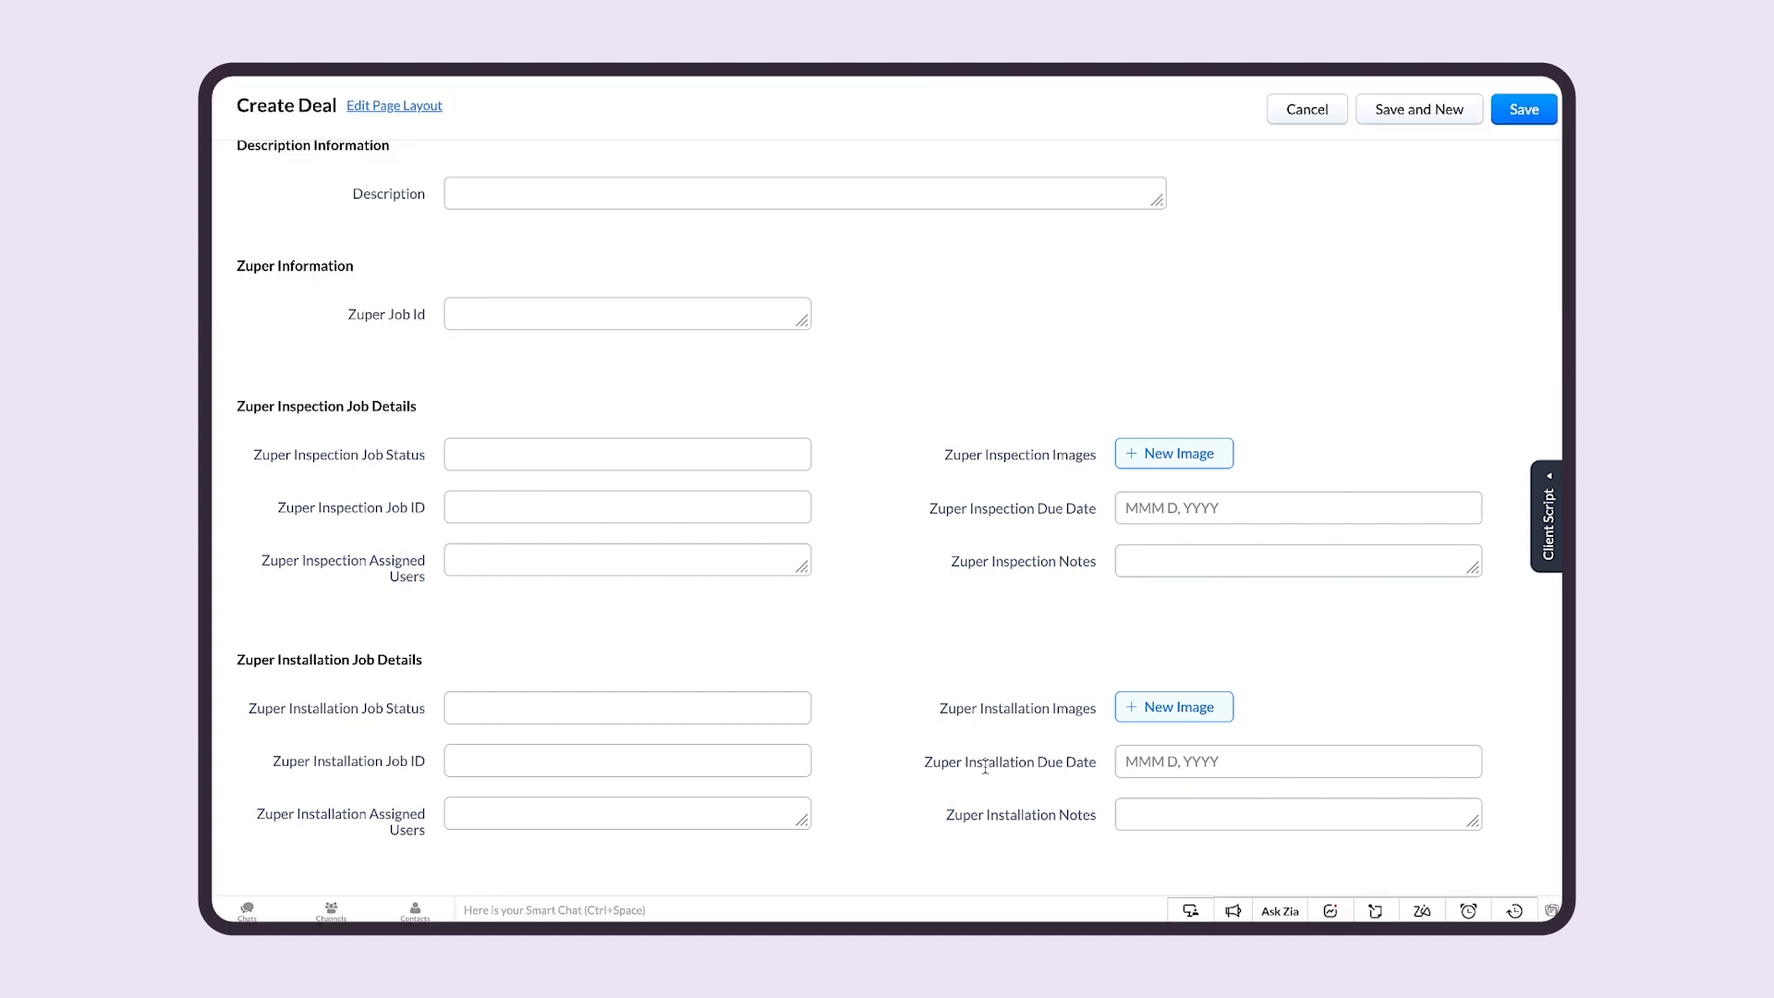
{"action": "scroll", "coordinate": [988, 764], "scroll_direction": "up", "scroll_amount": 10}
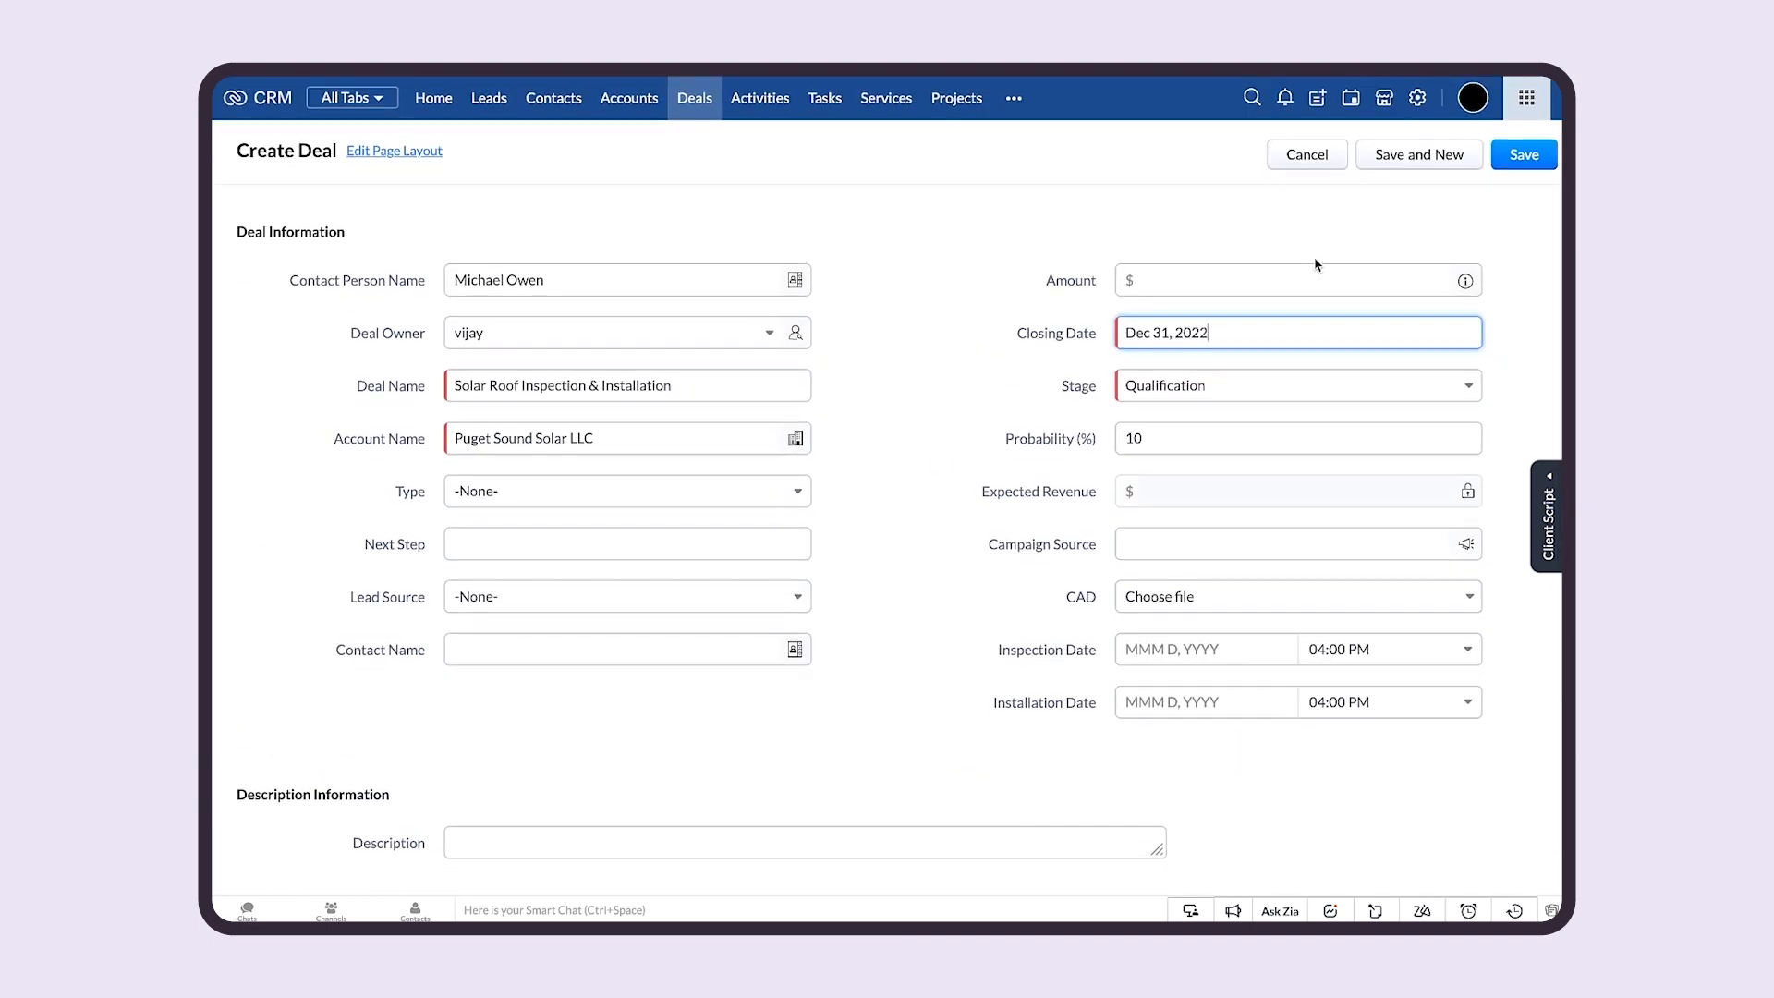
{"action": "left_click", "coordinate": [1518, 163]}
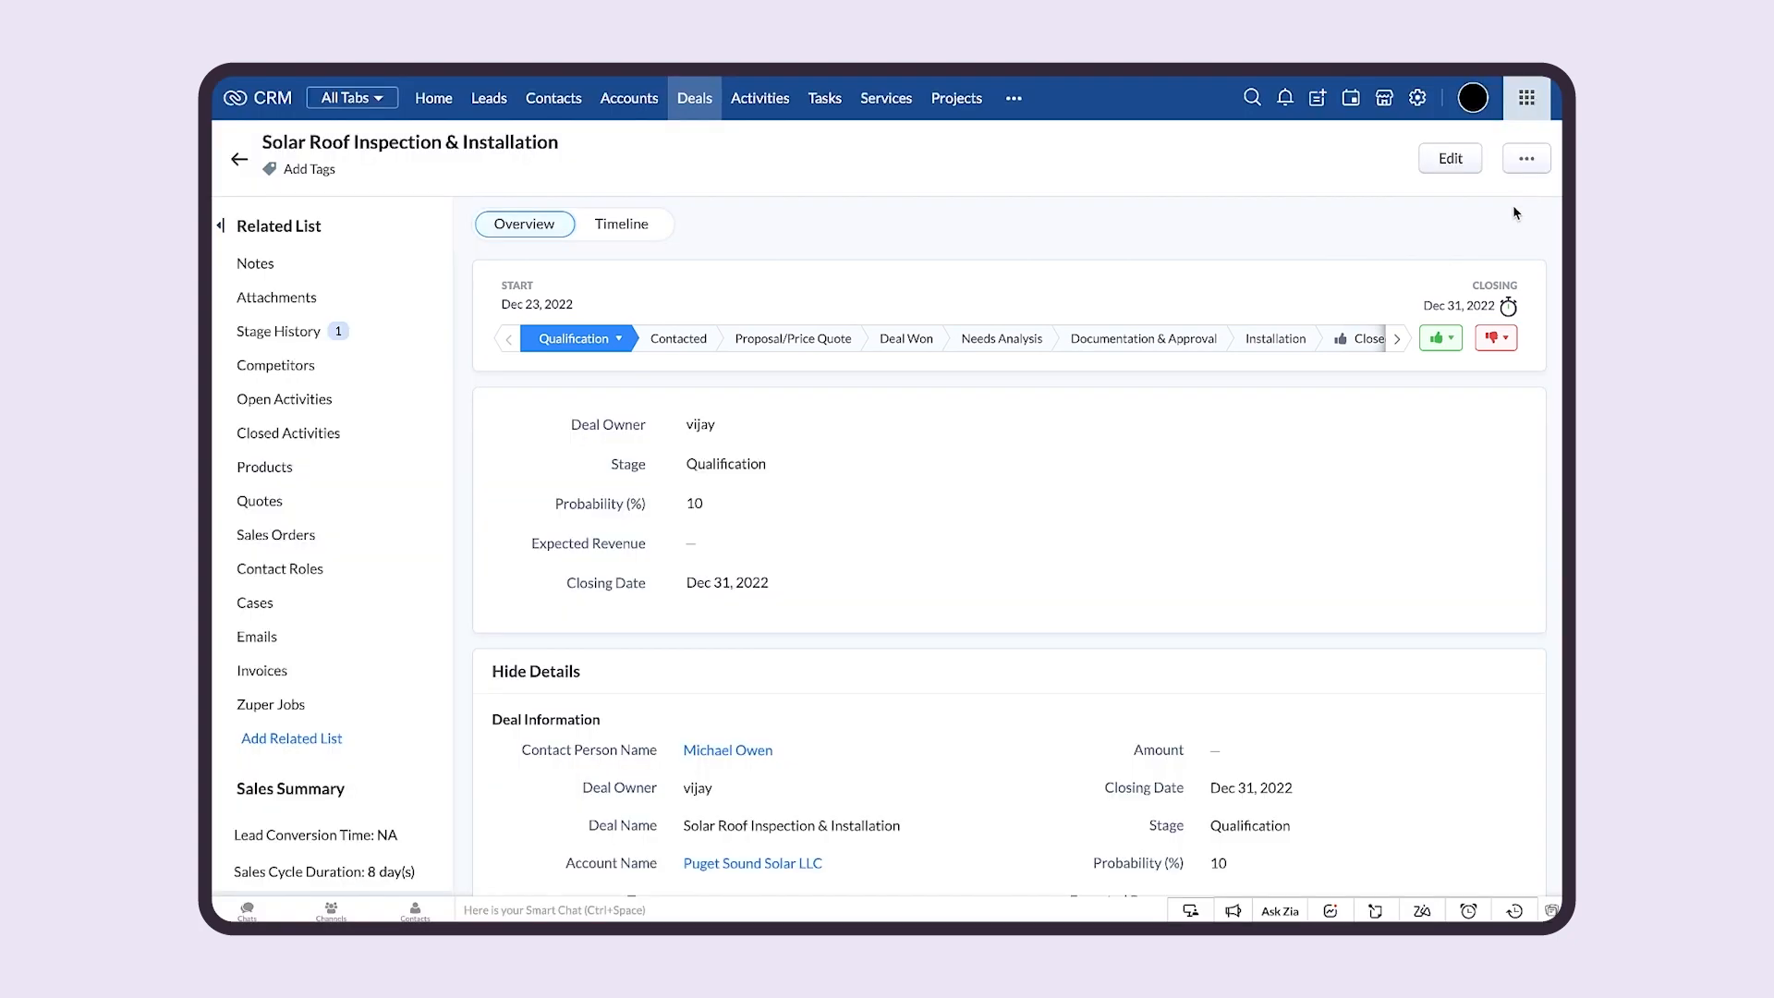
Set the deal's Zuper Inspection Due Date to Dec 26, 2022 and save the field.
{"action": "left_click", "coordinate": [1401, 341]}
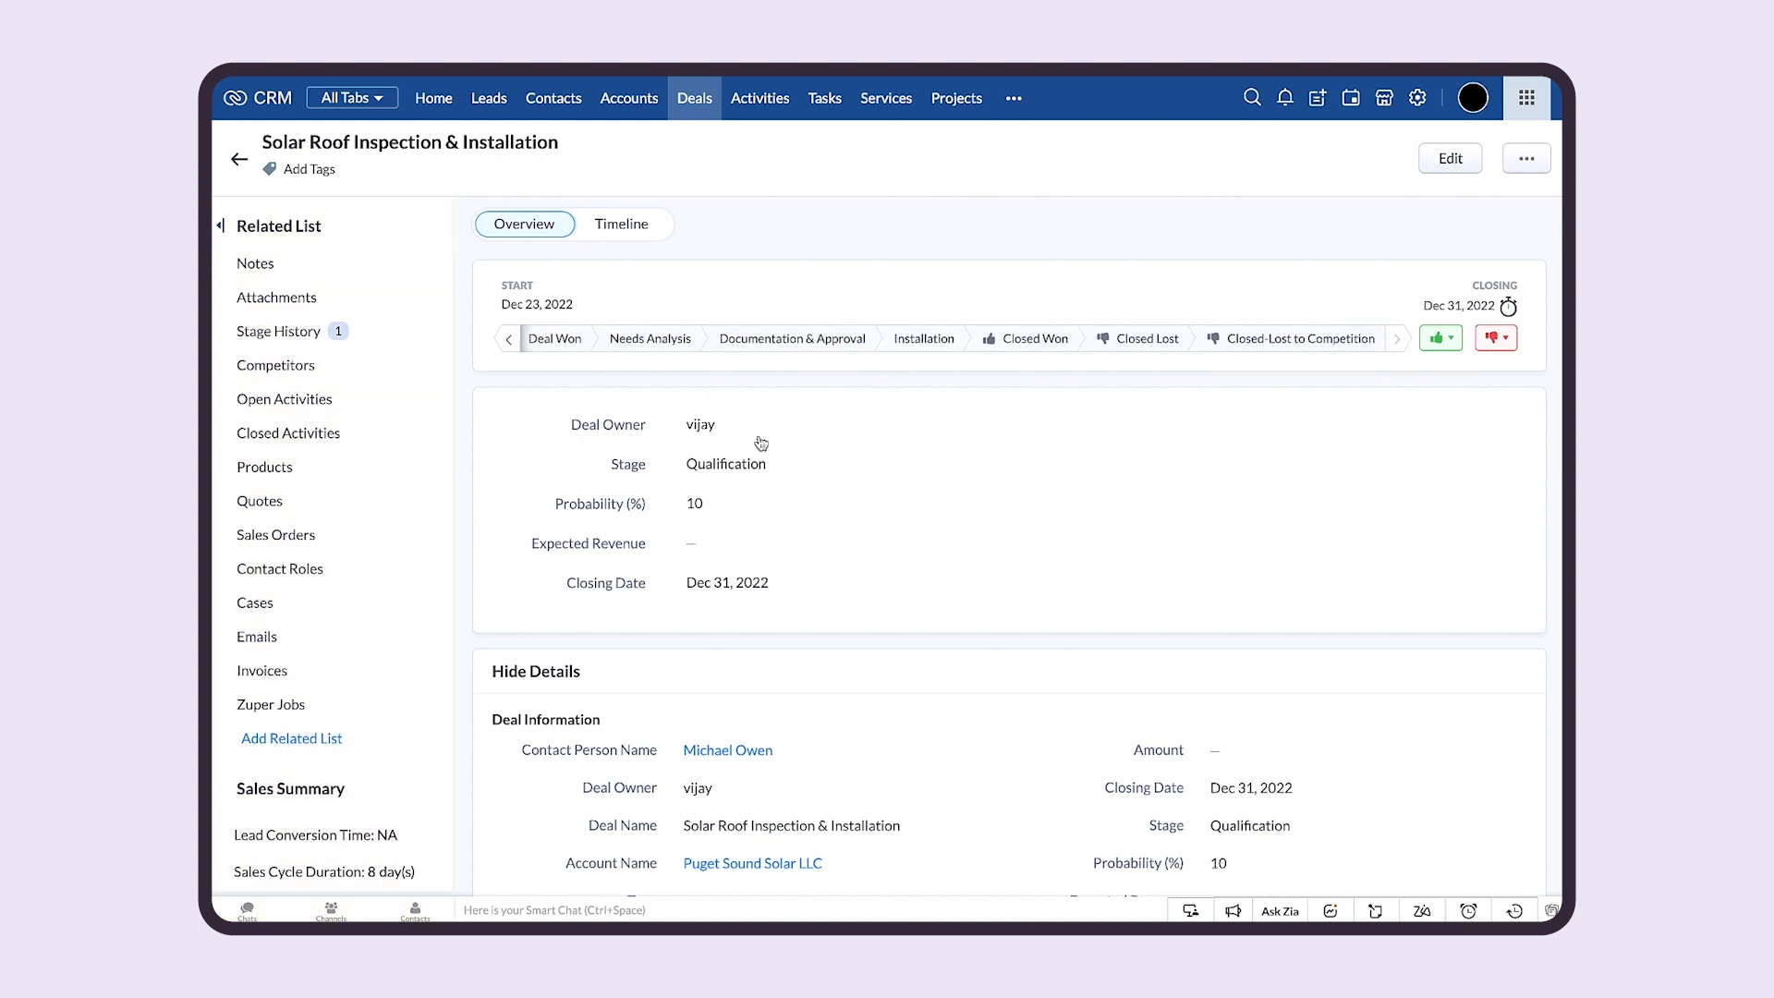
{"action": "scroll", "coordinate": [821, 534], "scroll_direction": "down", "scroll_amount": 3}
{"action": "scroll", "coordinate": [820, 534], "scroll_direction": "down", "scroll_amount": 2}
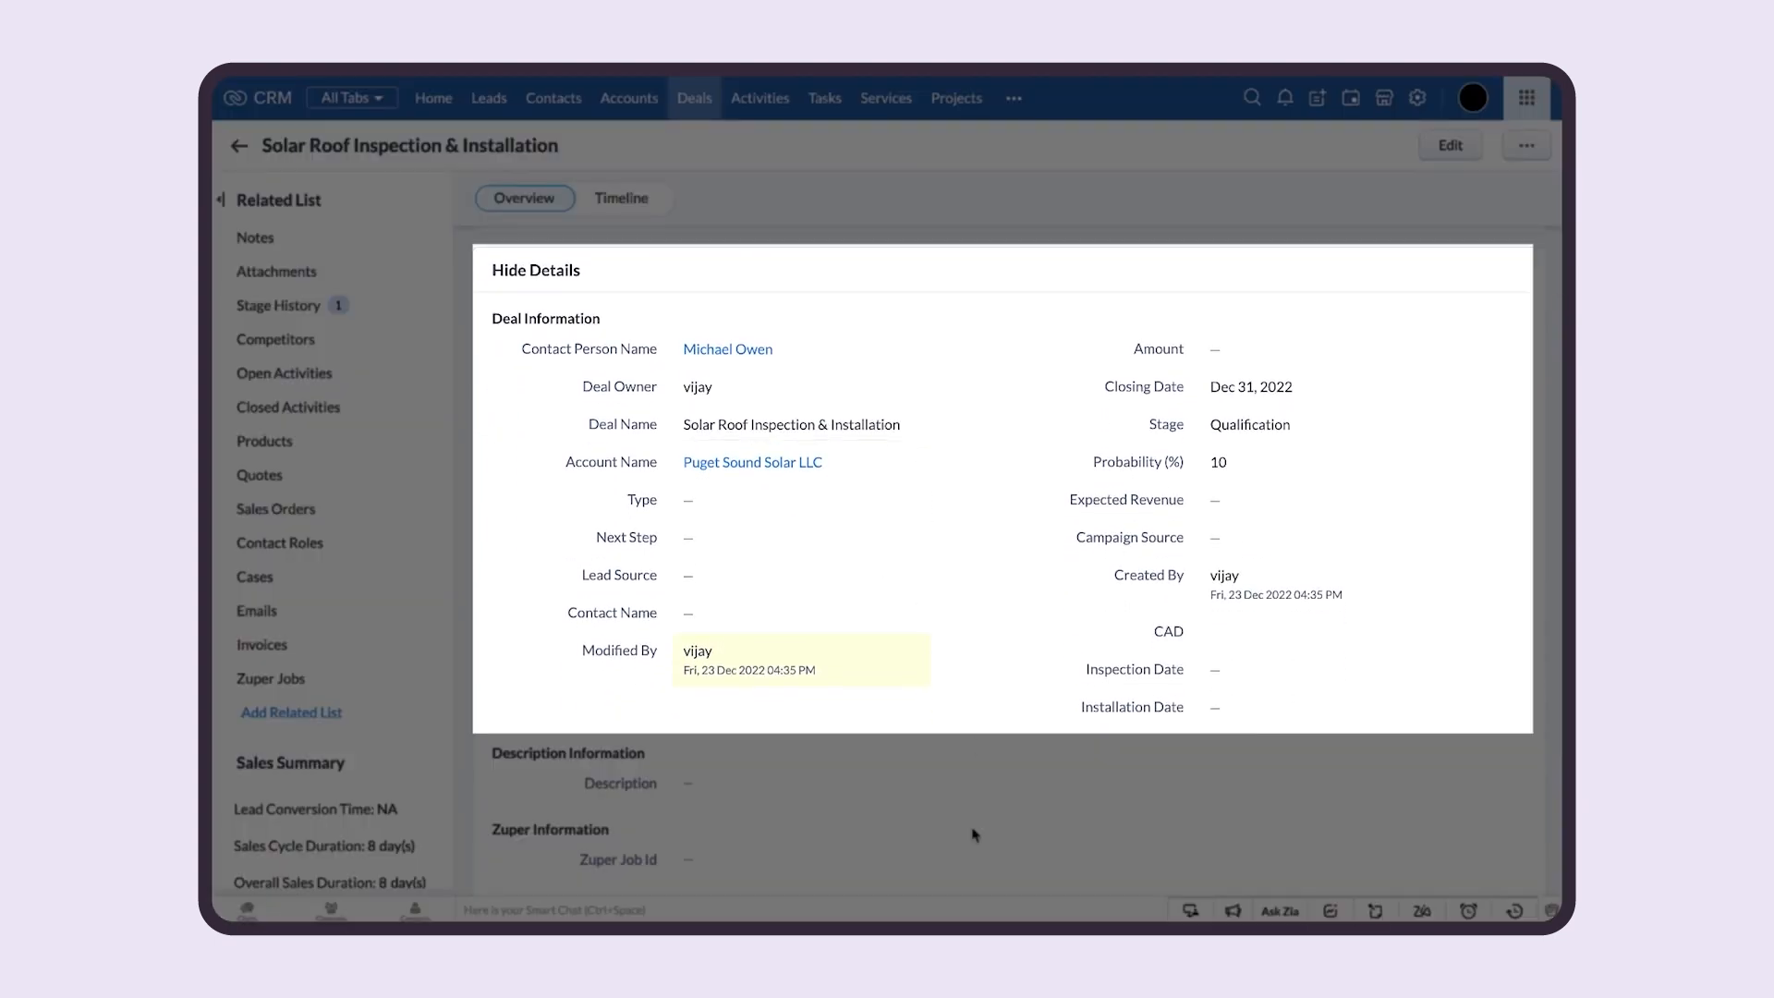
{"action": "scroll", "coordinate": [973, 834], "scroll_direction": "down", "scroll_amount": 4}
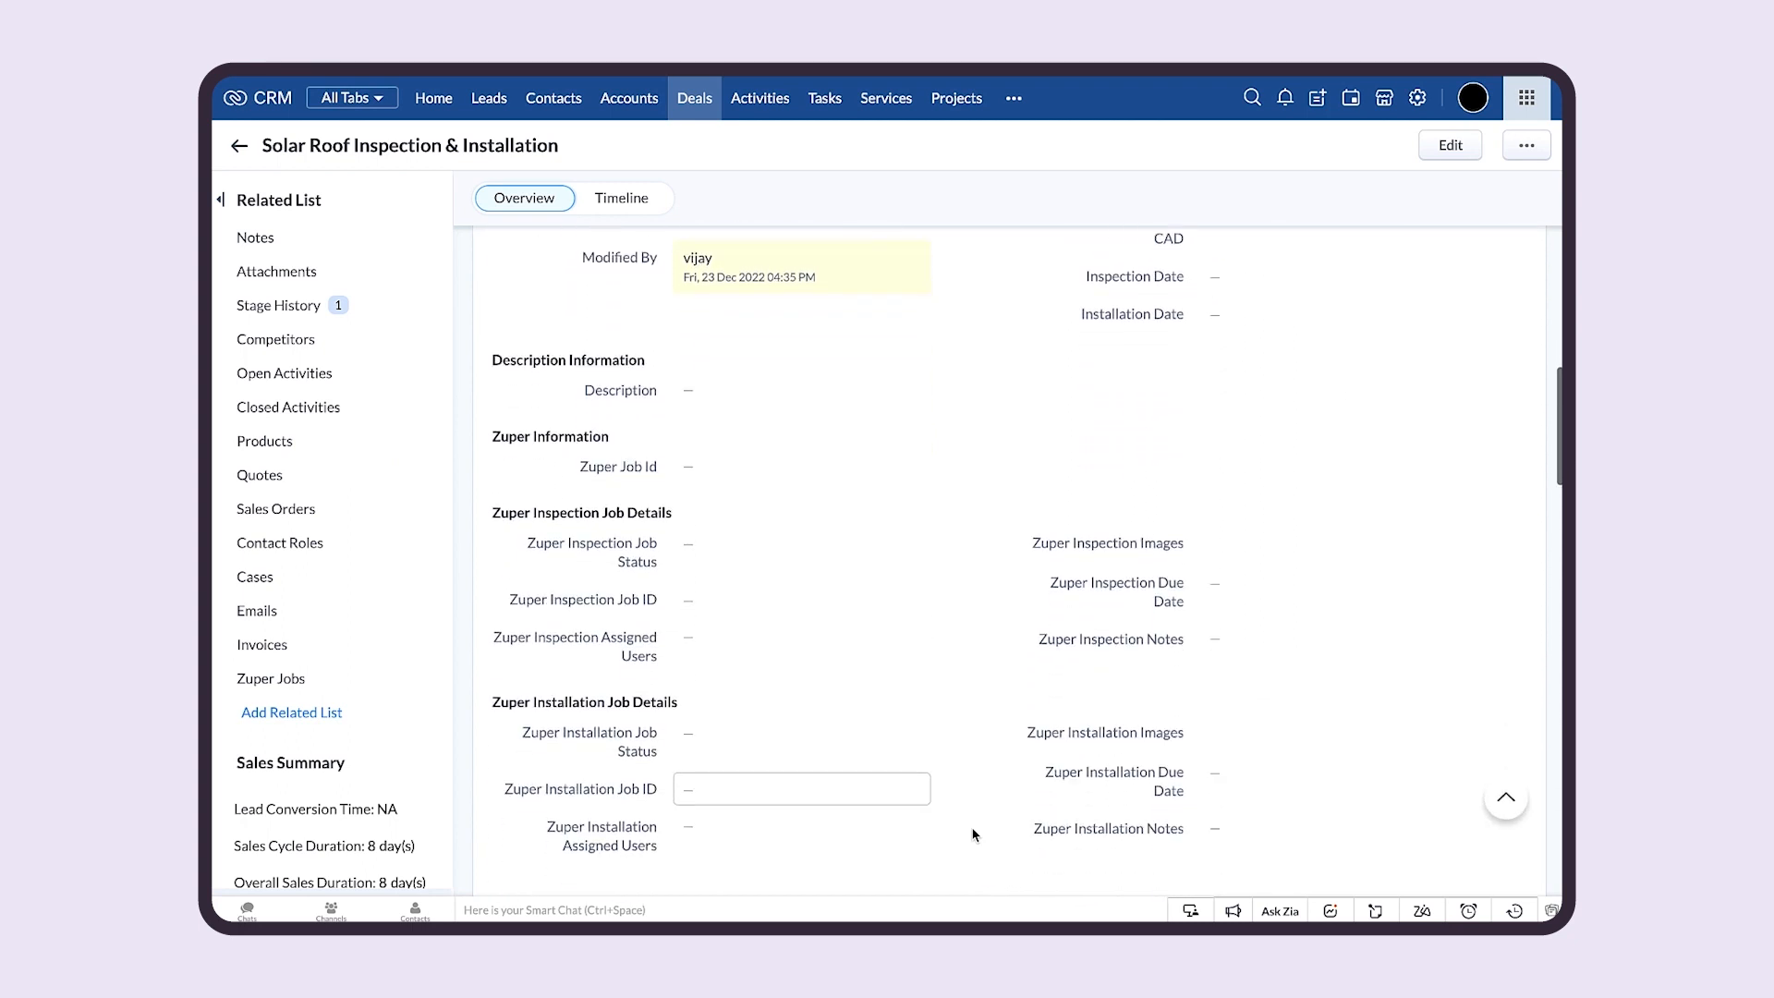
{"action": "scroll", "coordinate": [973, 834], "scroll_direction": "down", "scroll_amount": 1}
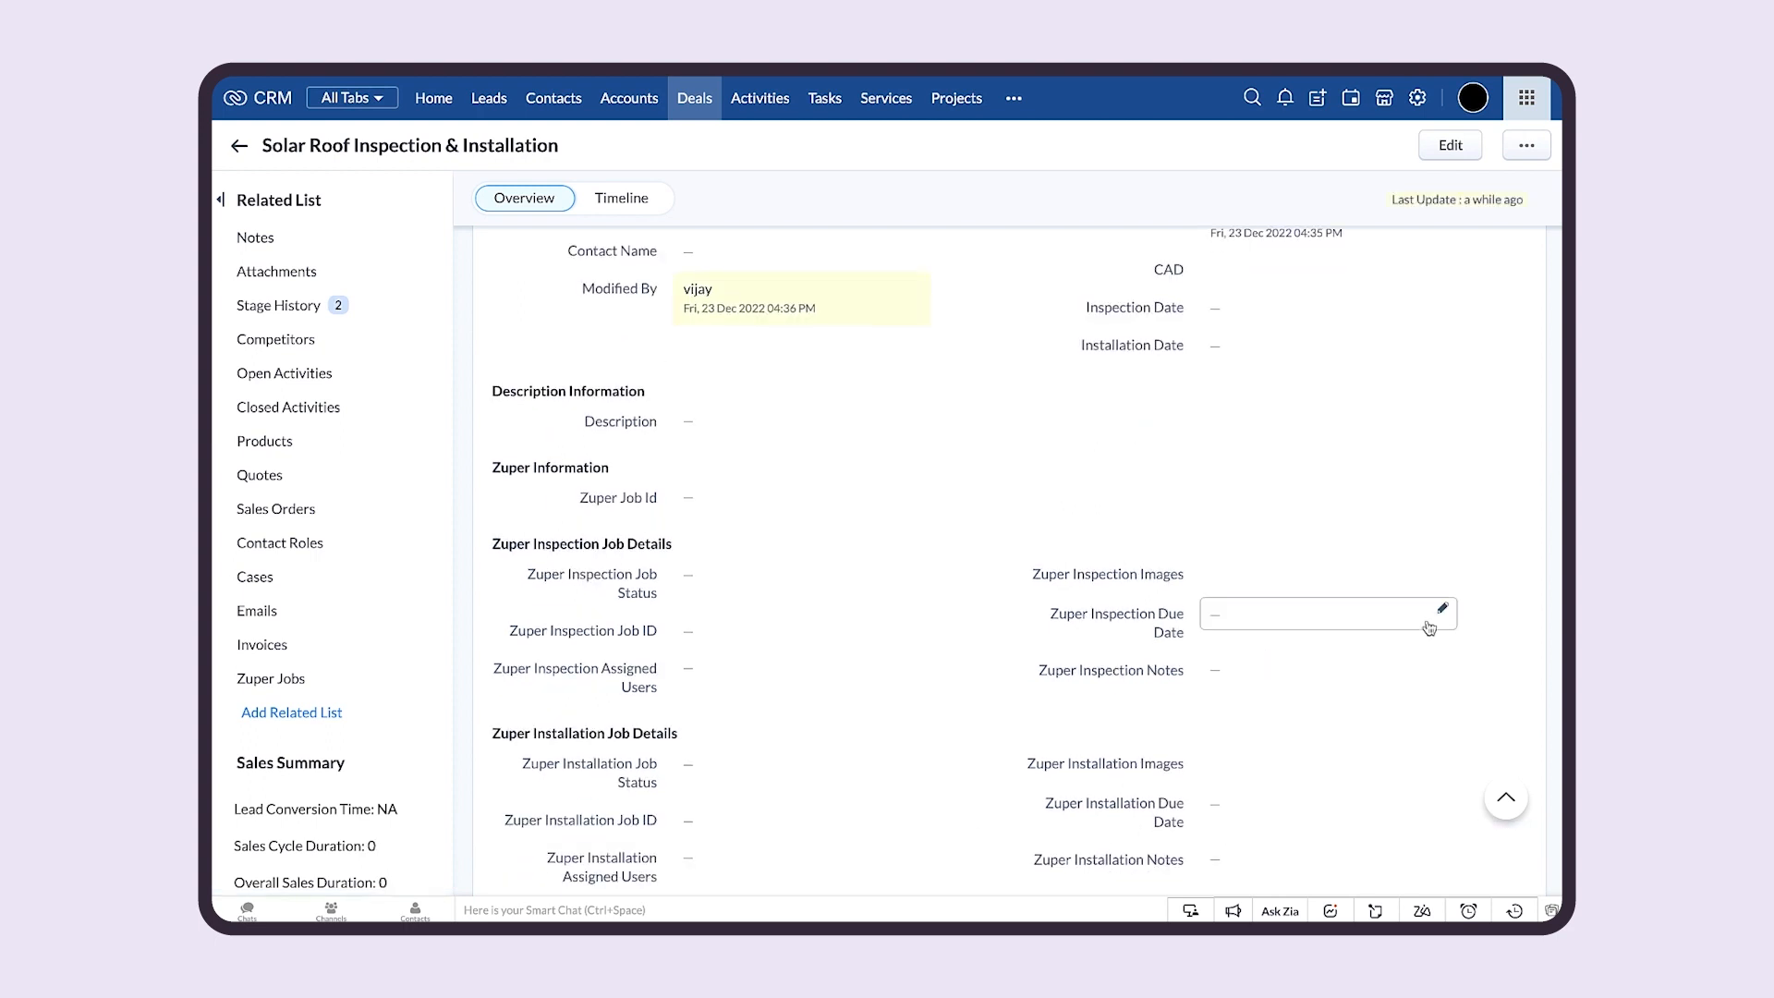
{"action": "left_click", "coordinate": [1330, 613]}
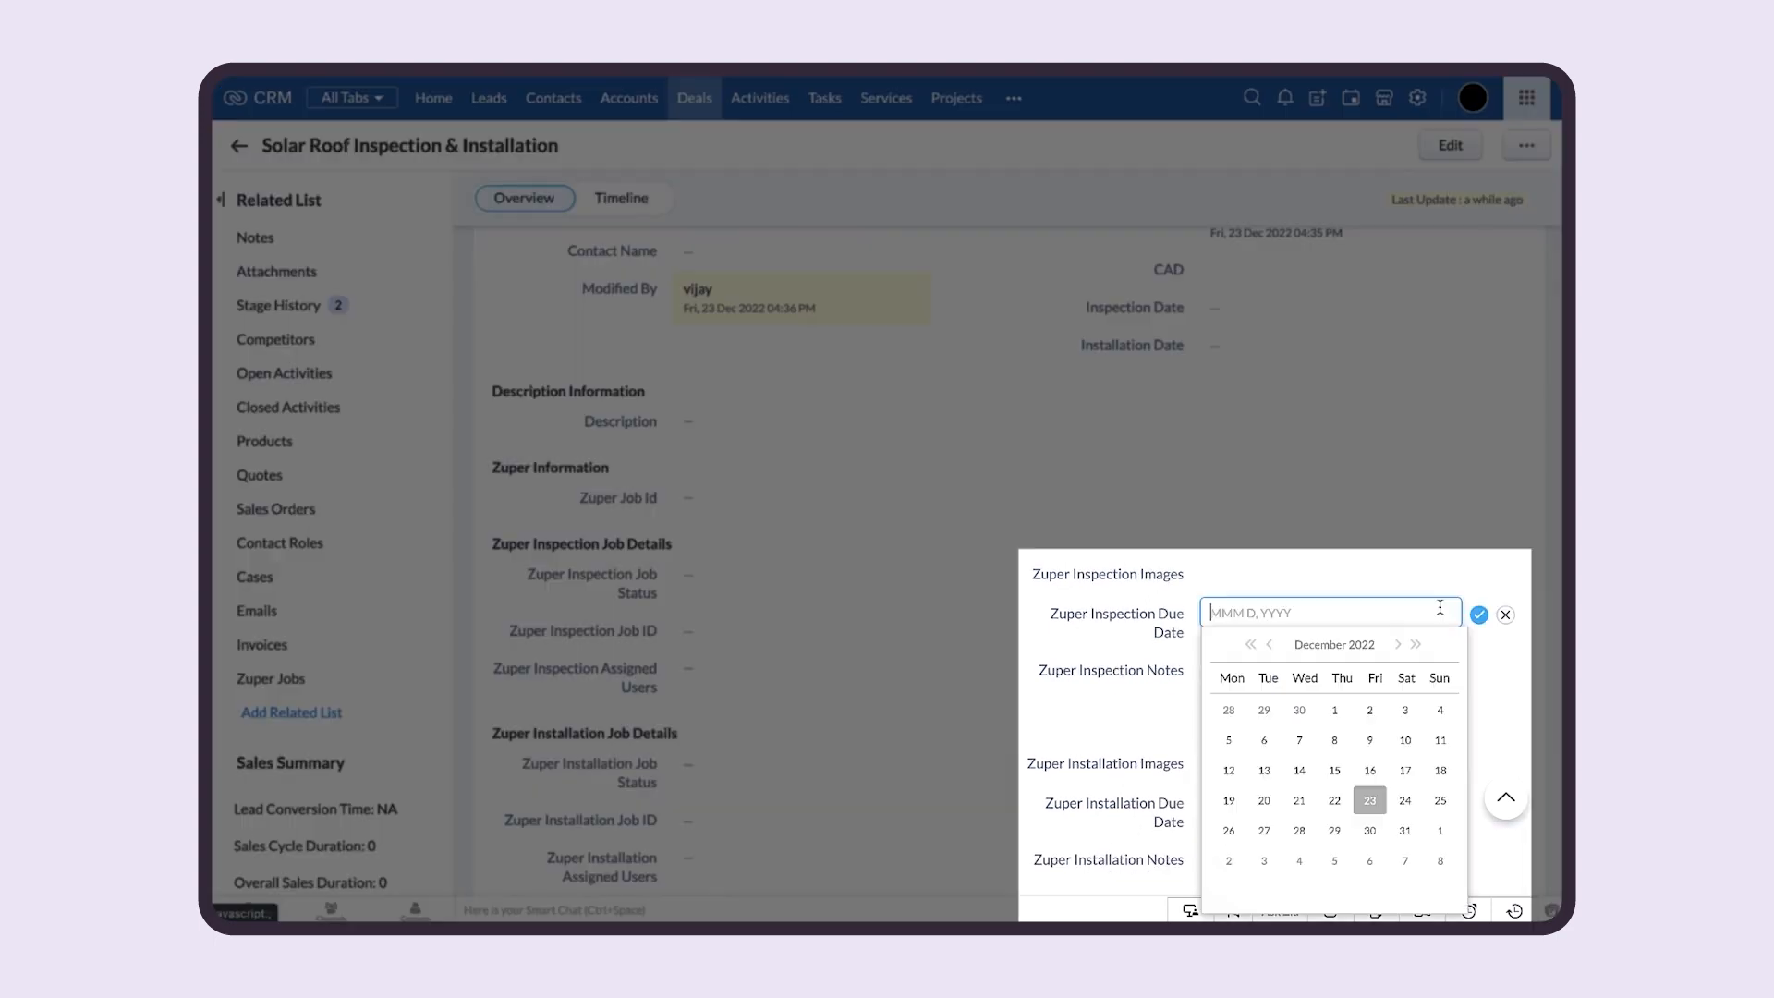
{"action": "left_click", "coordinate": [1231, 836]}
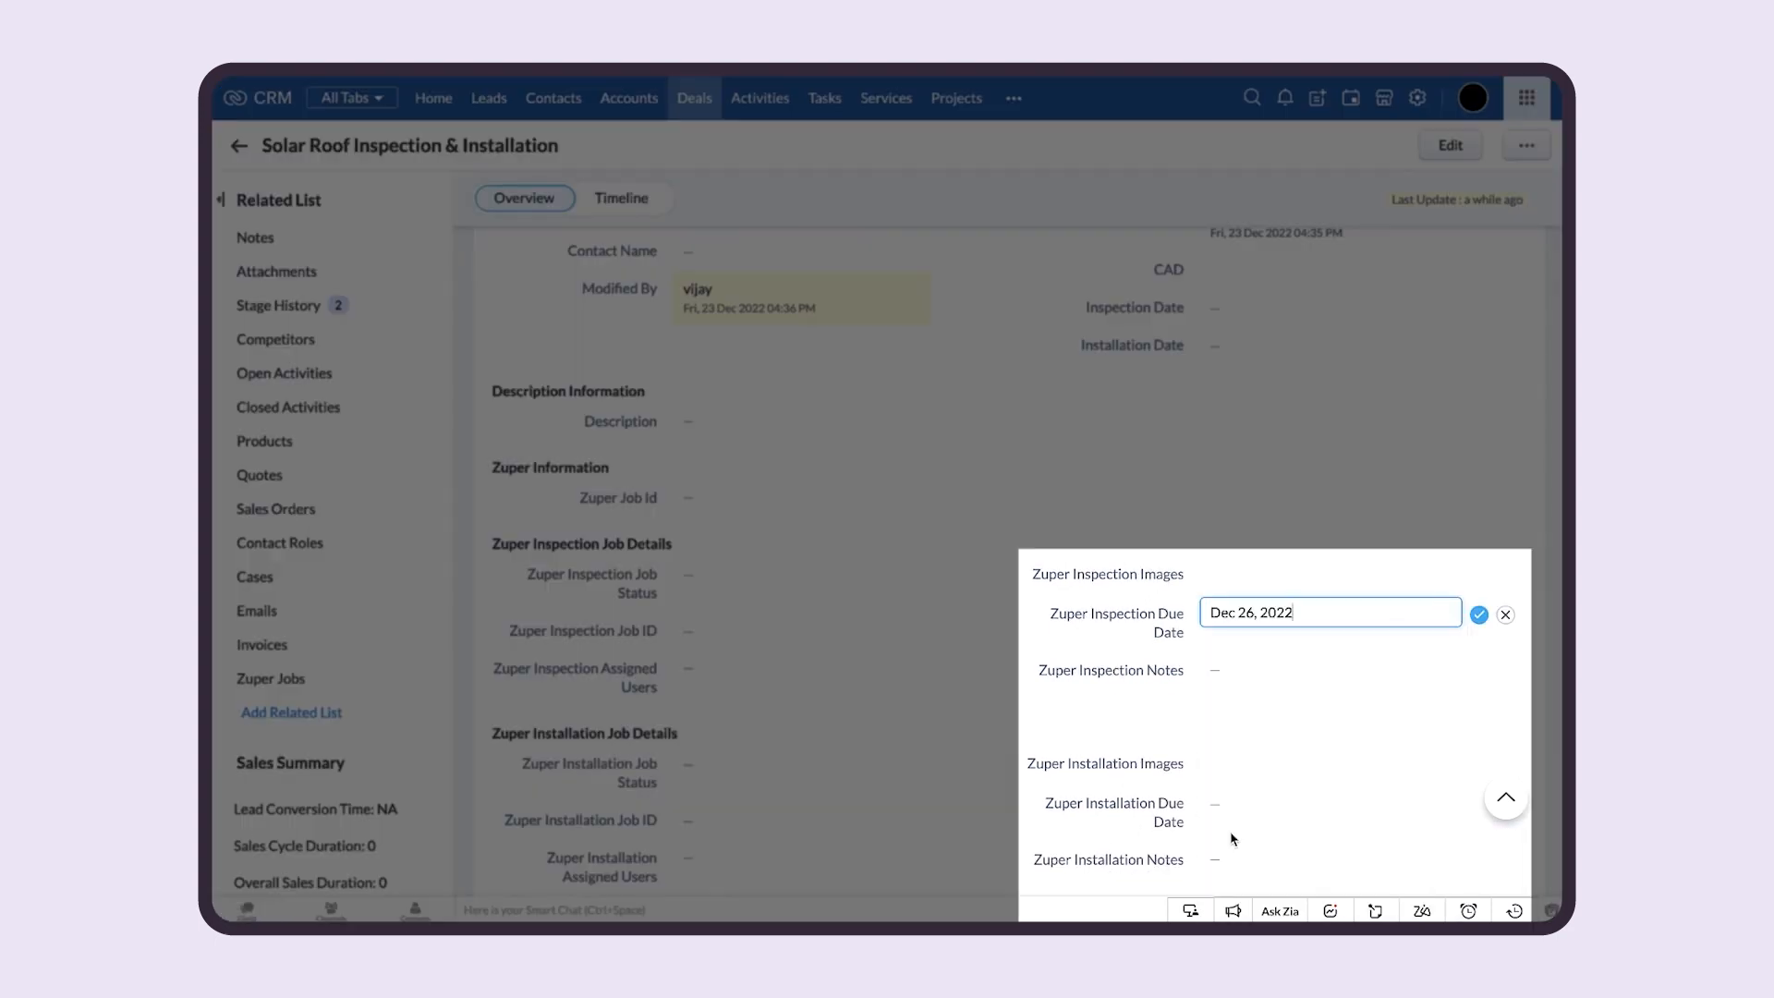
{"action": "left_click", "coordinate": [1479, 614]}
Move the deal to the Needs Analysis stage.
{"action": "scroll", "coordinate": [950, 450], "scroll_direction": "up", "scroll_amount": 10}
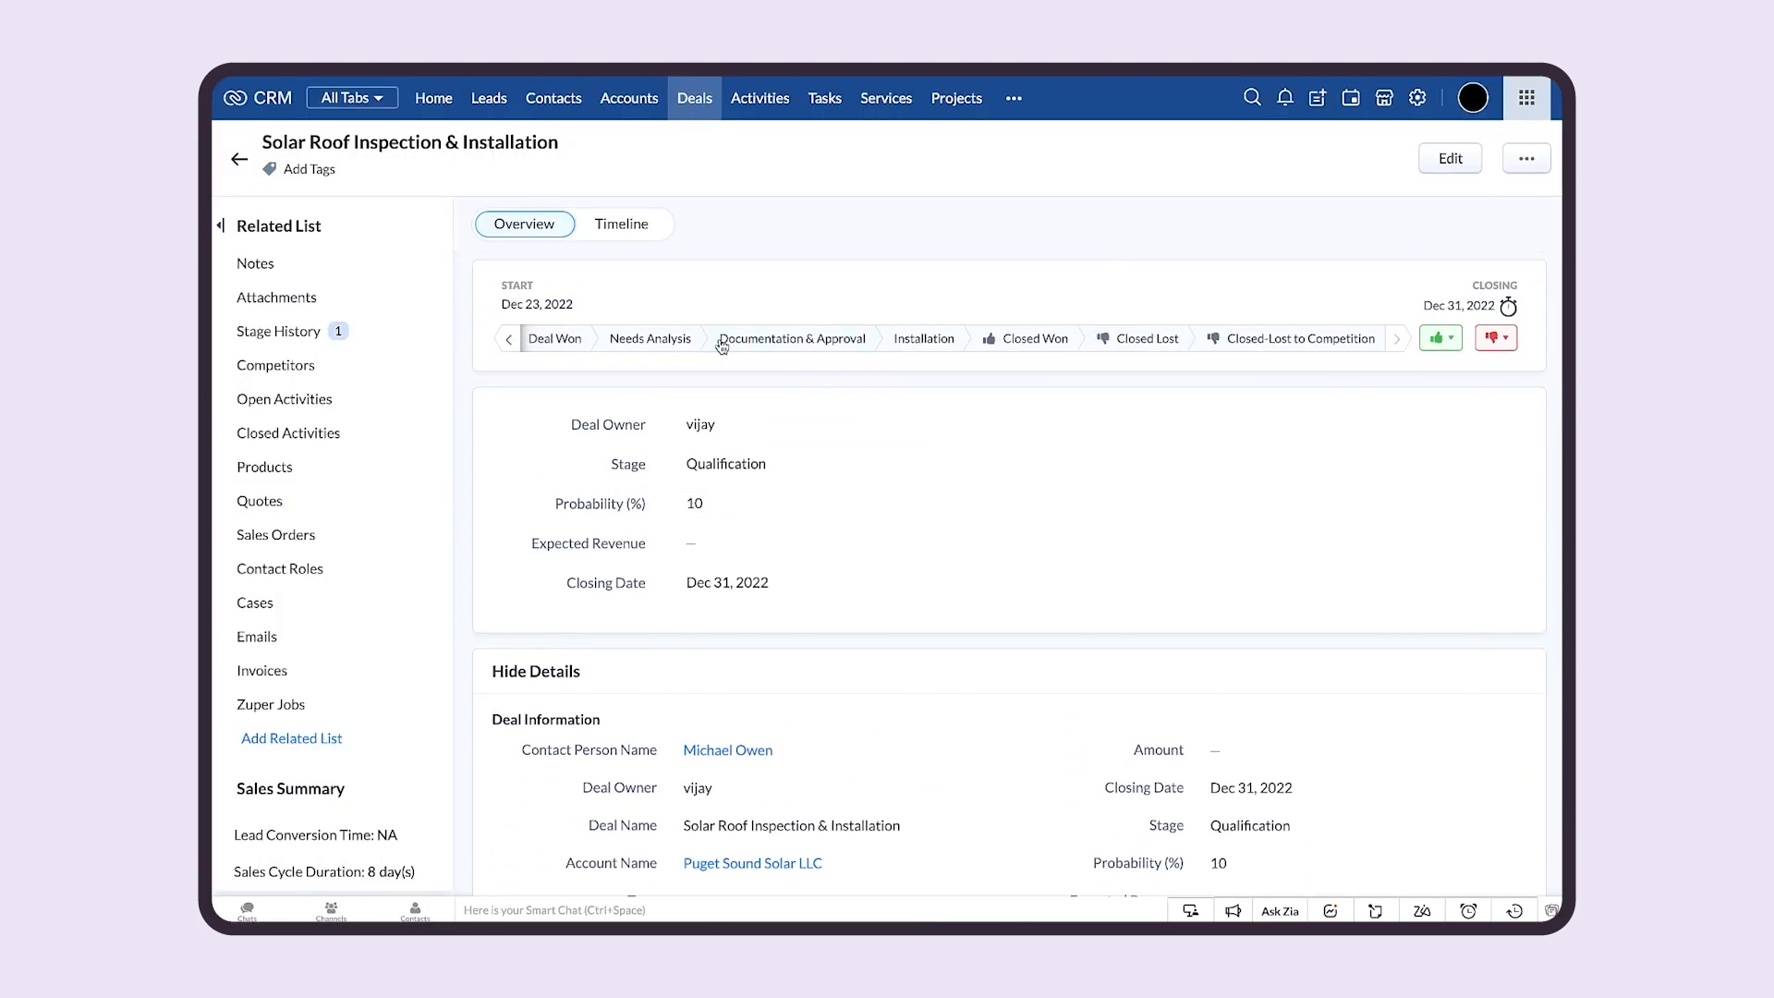
{"action": "left_click", "coordinate": [647, 340]}
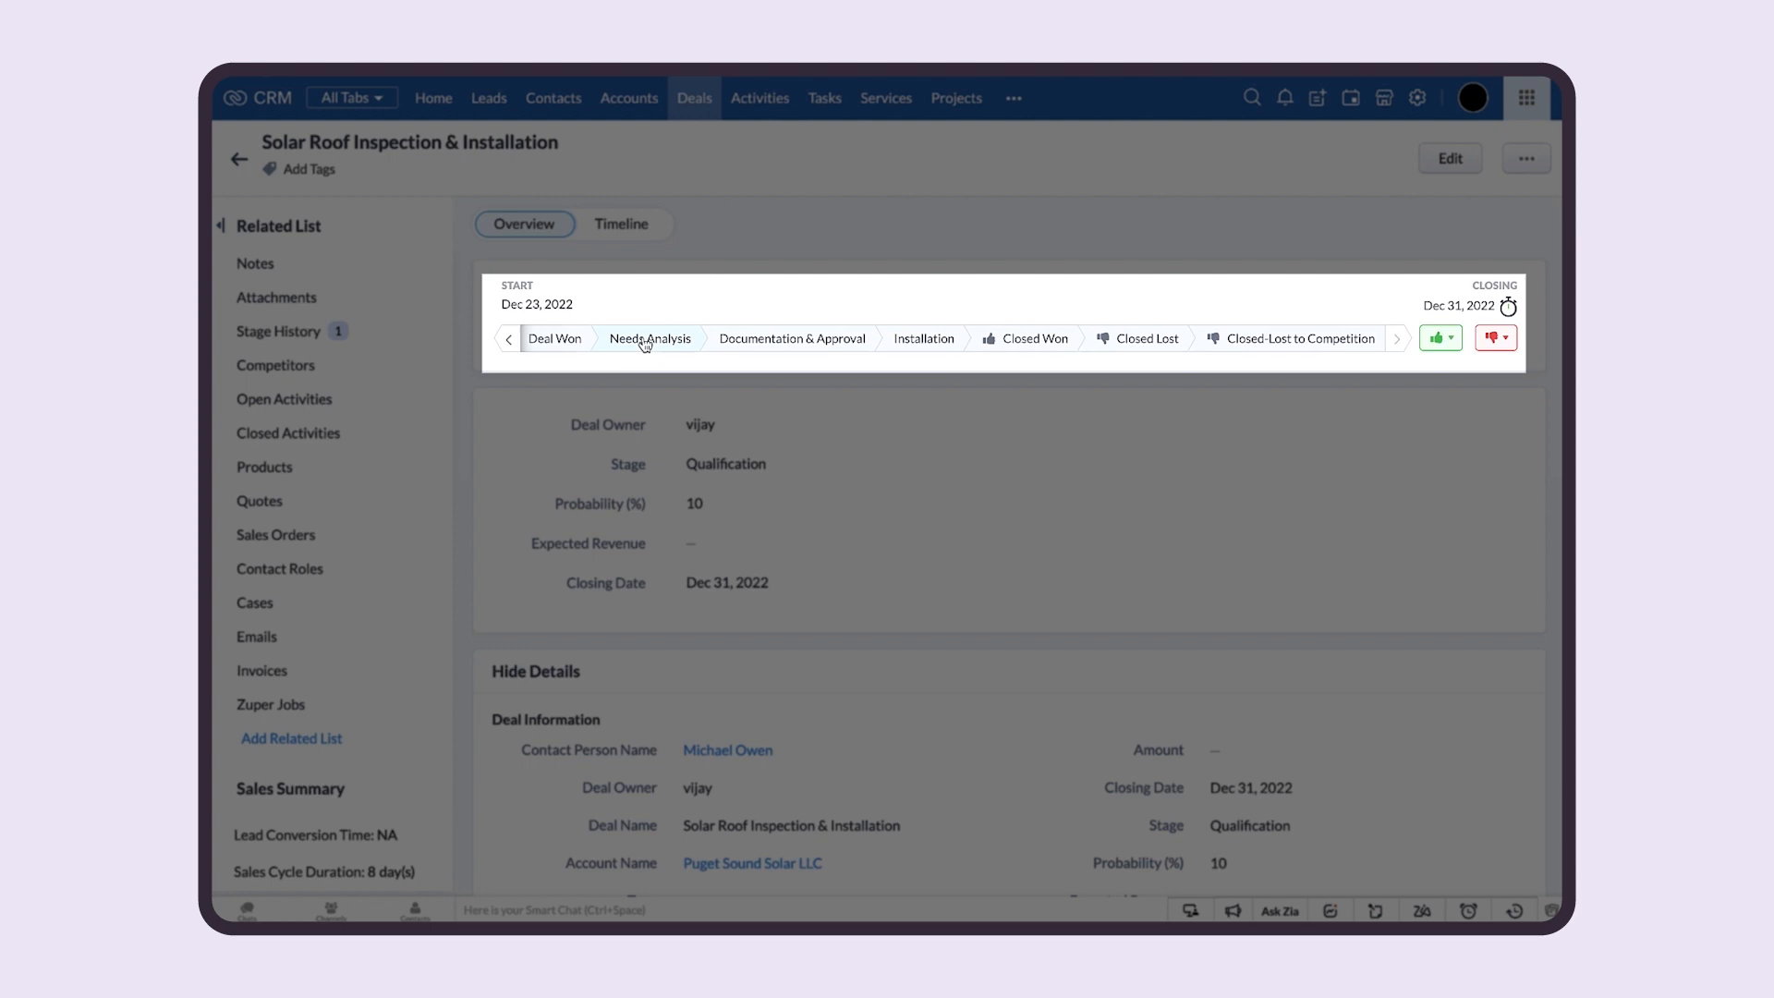
{"action": "left_click", "coordinate": [647, 340]}
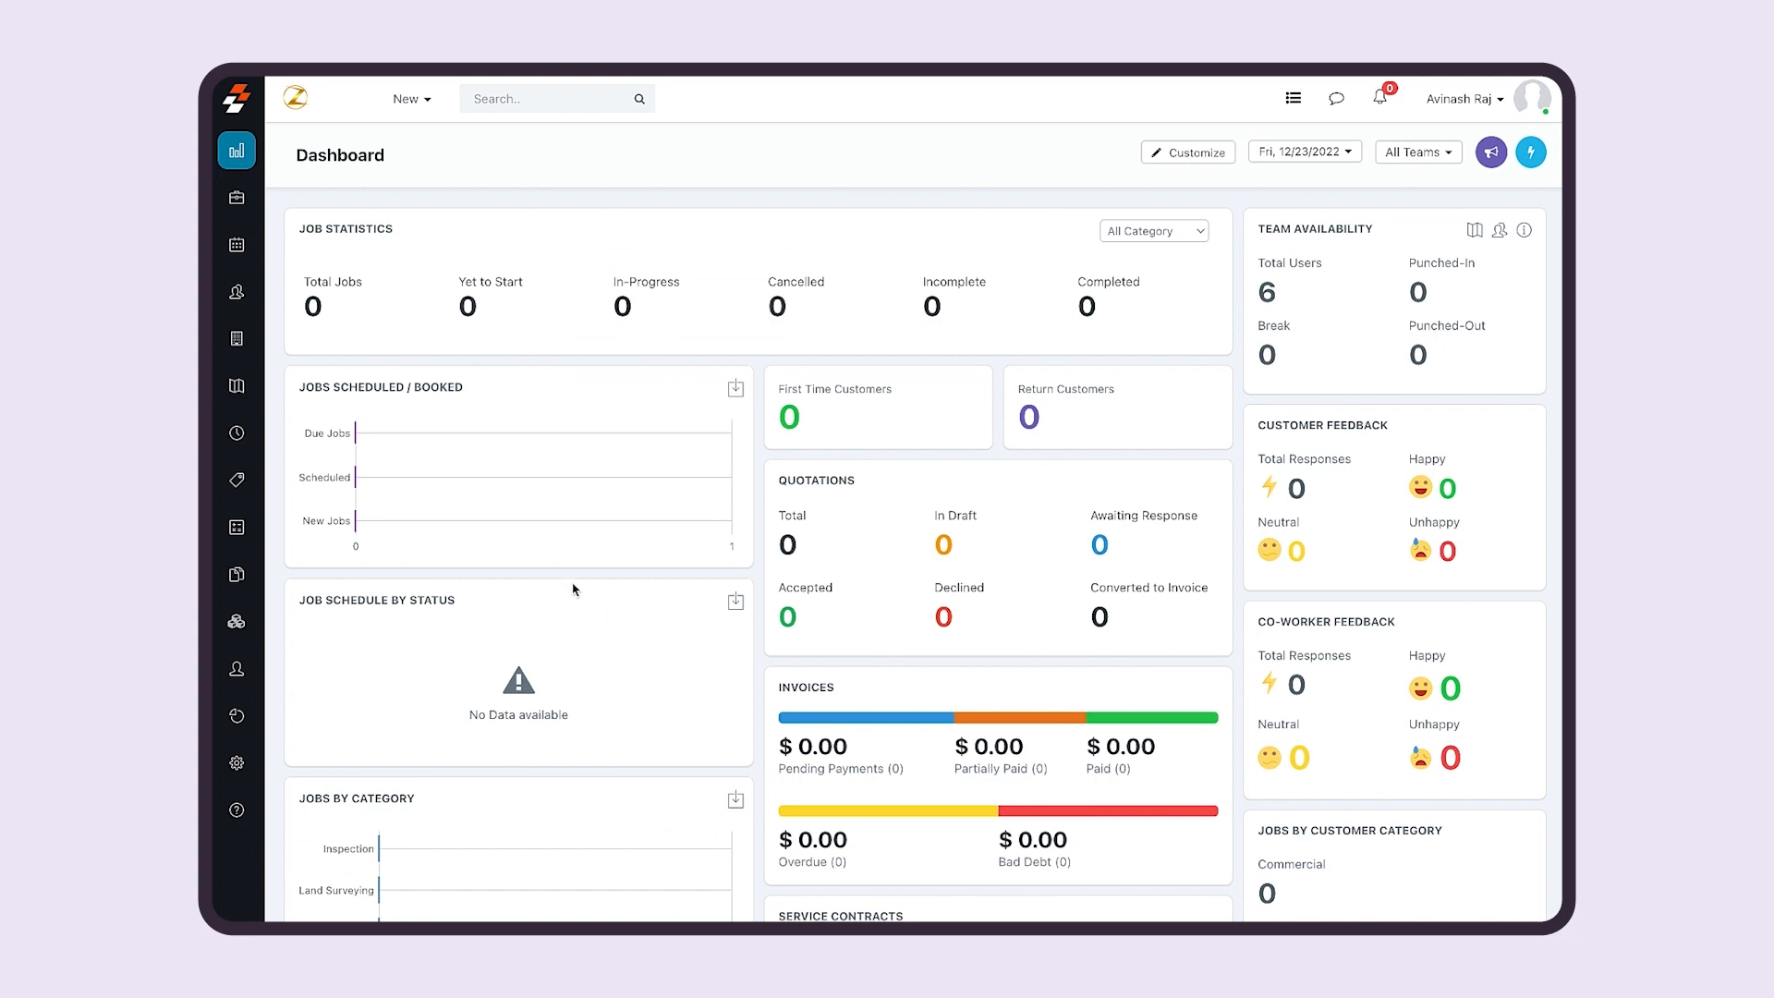
Switch to Zuper, open the list of jobs and sort it by Job ID in descending order.
{"action": "left_click", "coordinate": [242, 216]}
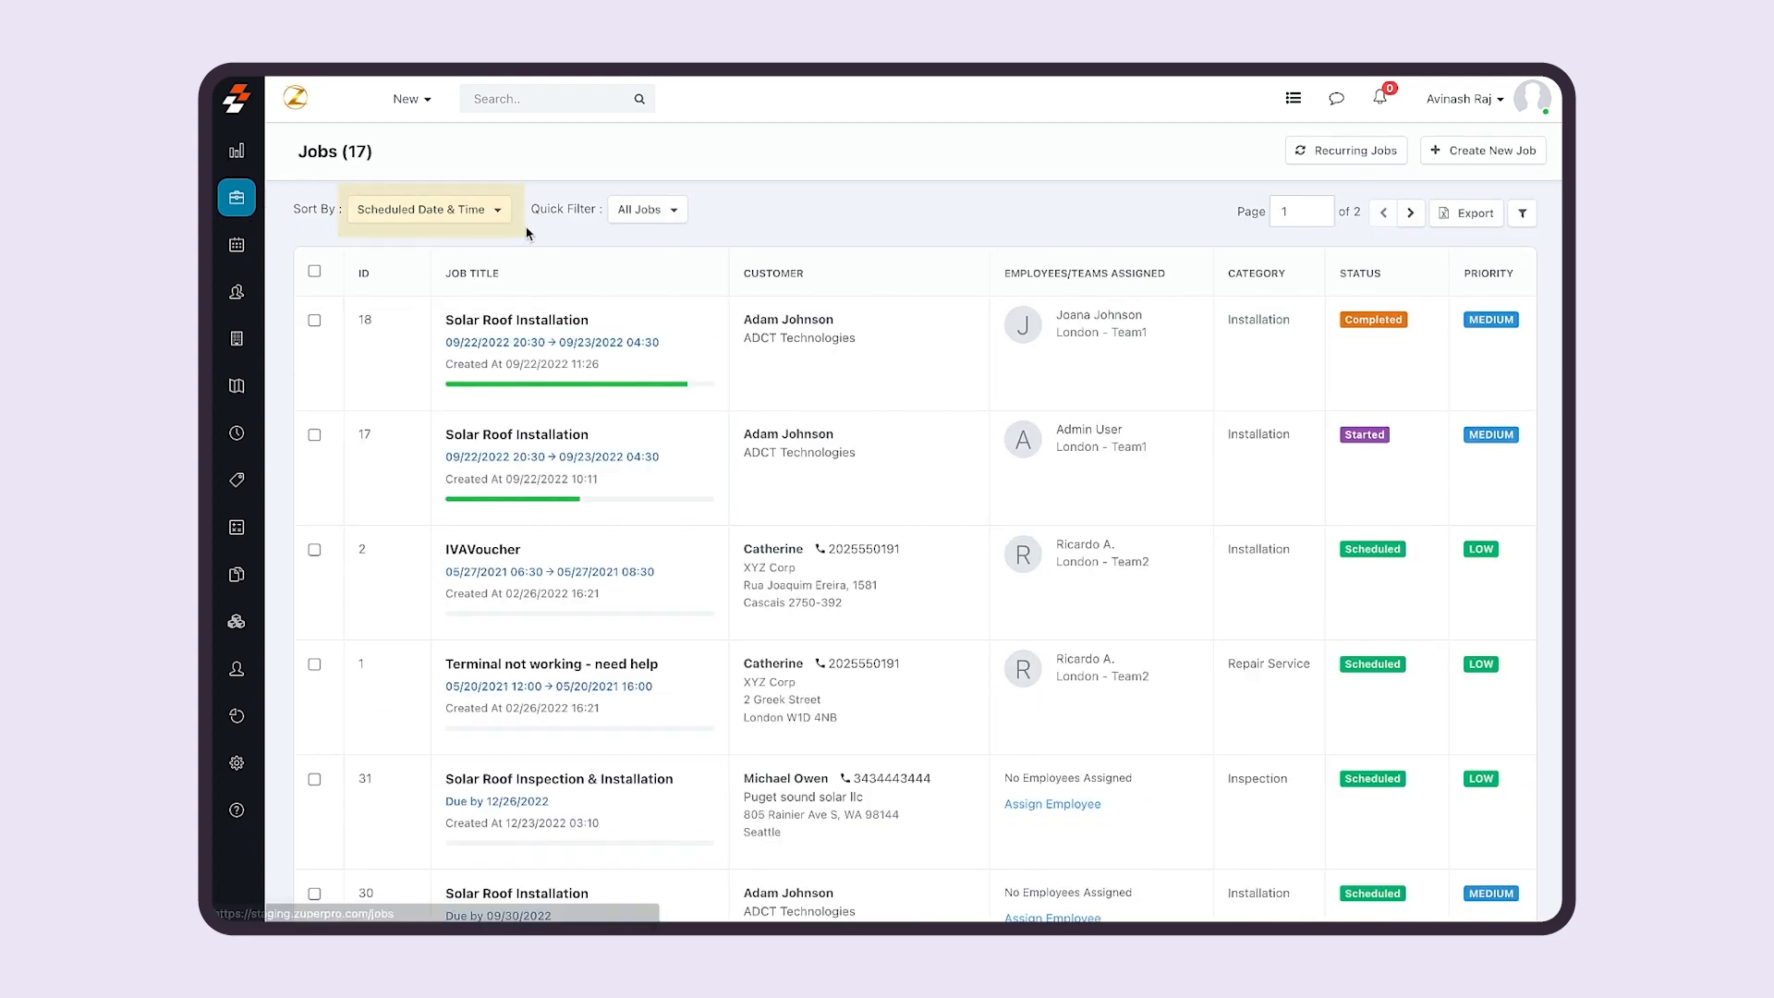
{"action": "left_click", "coordinate": [470, 212]}
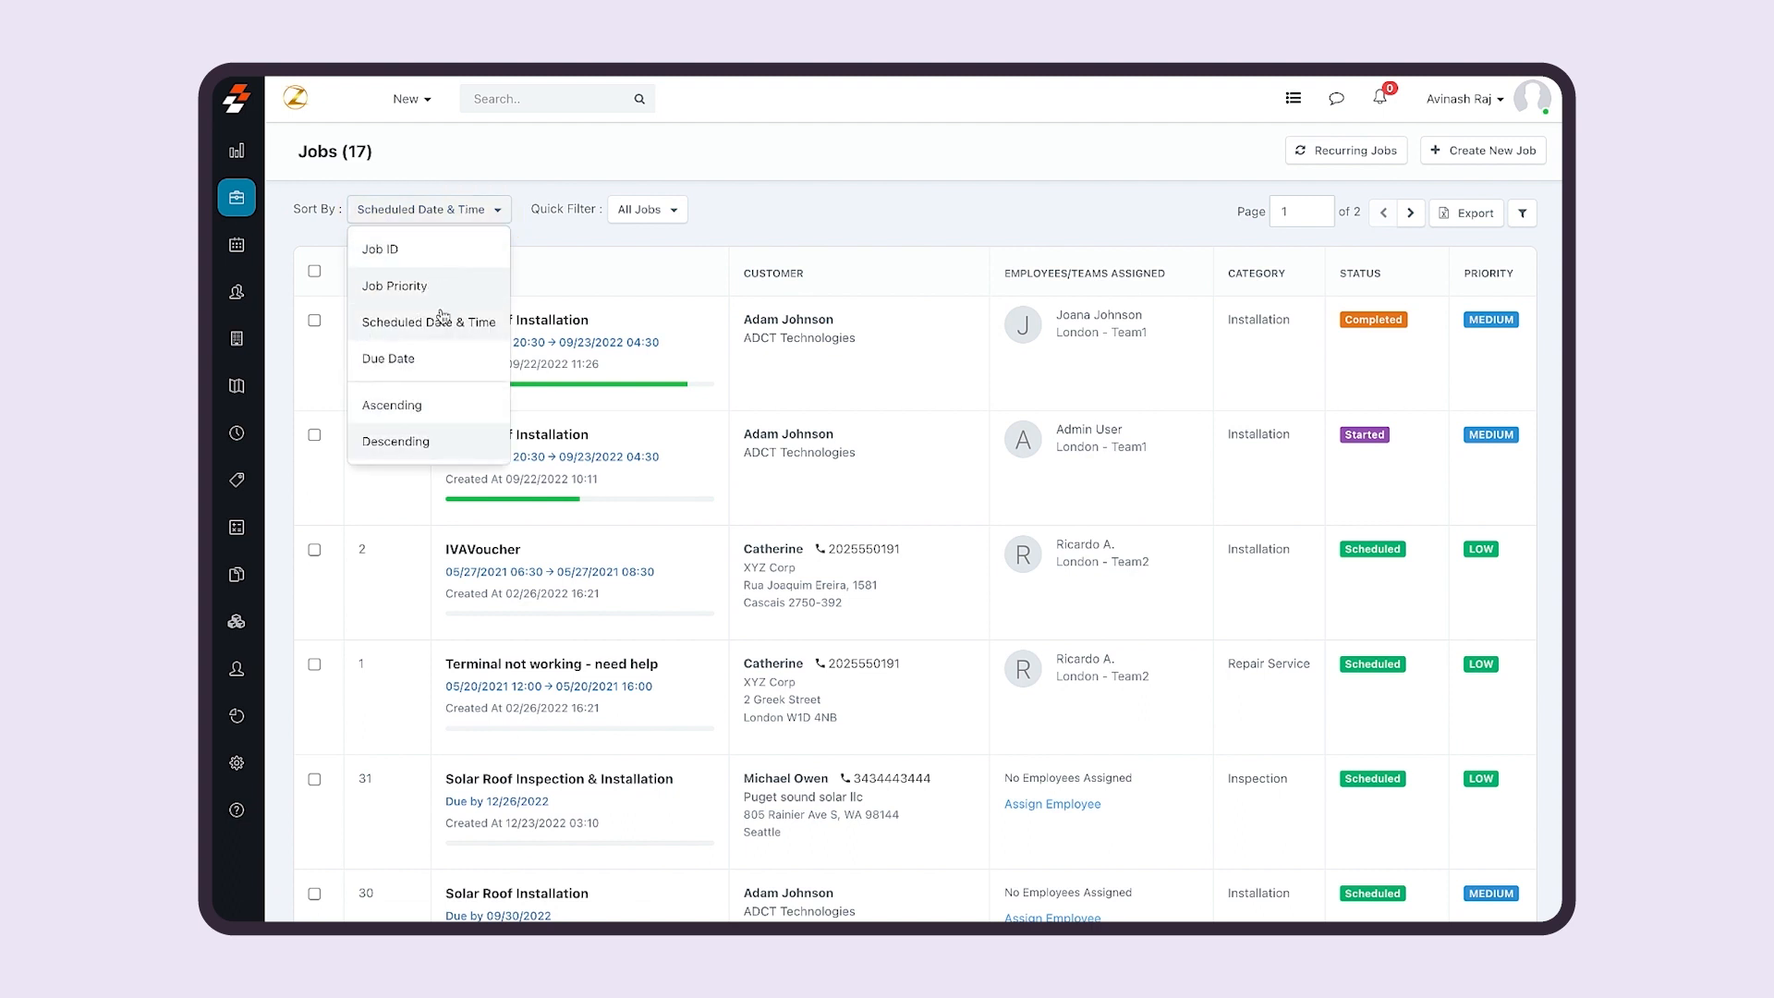
{"action": "left_click", "coordinate": [420, 404]}
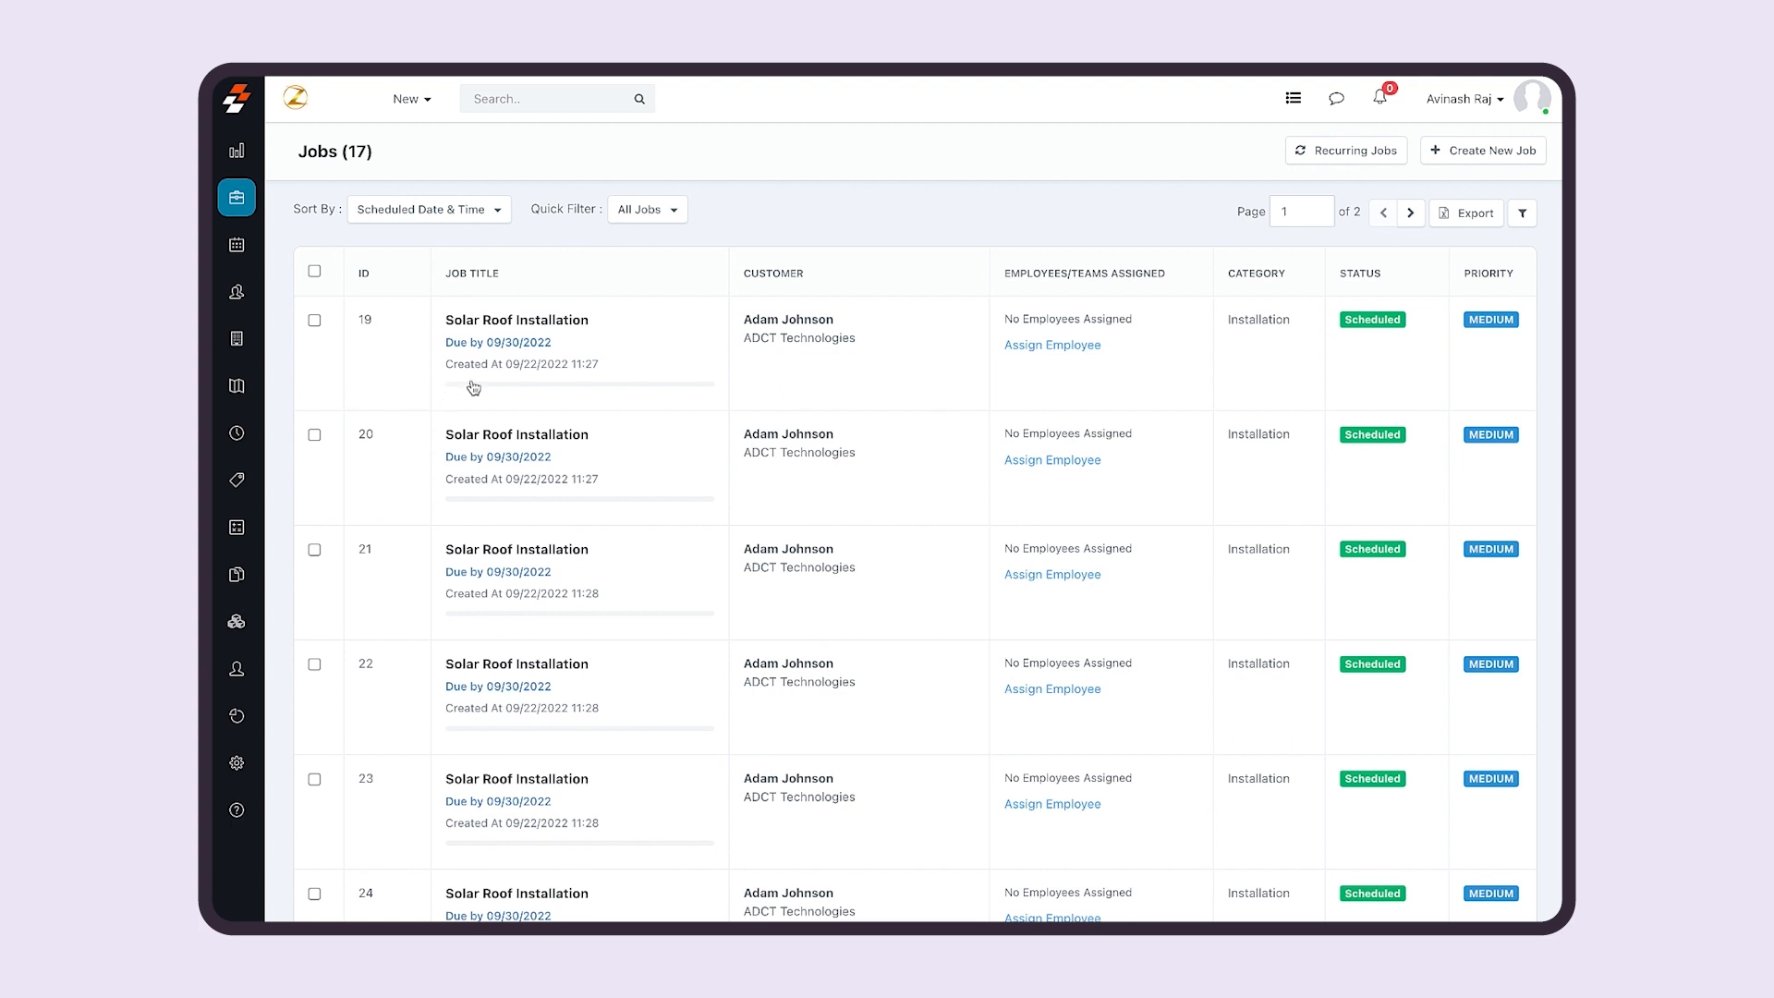
{"action": "left_click", "coordinate": [487, 220]}
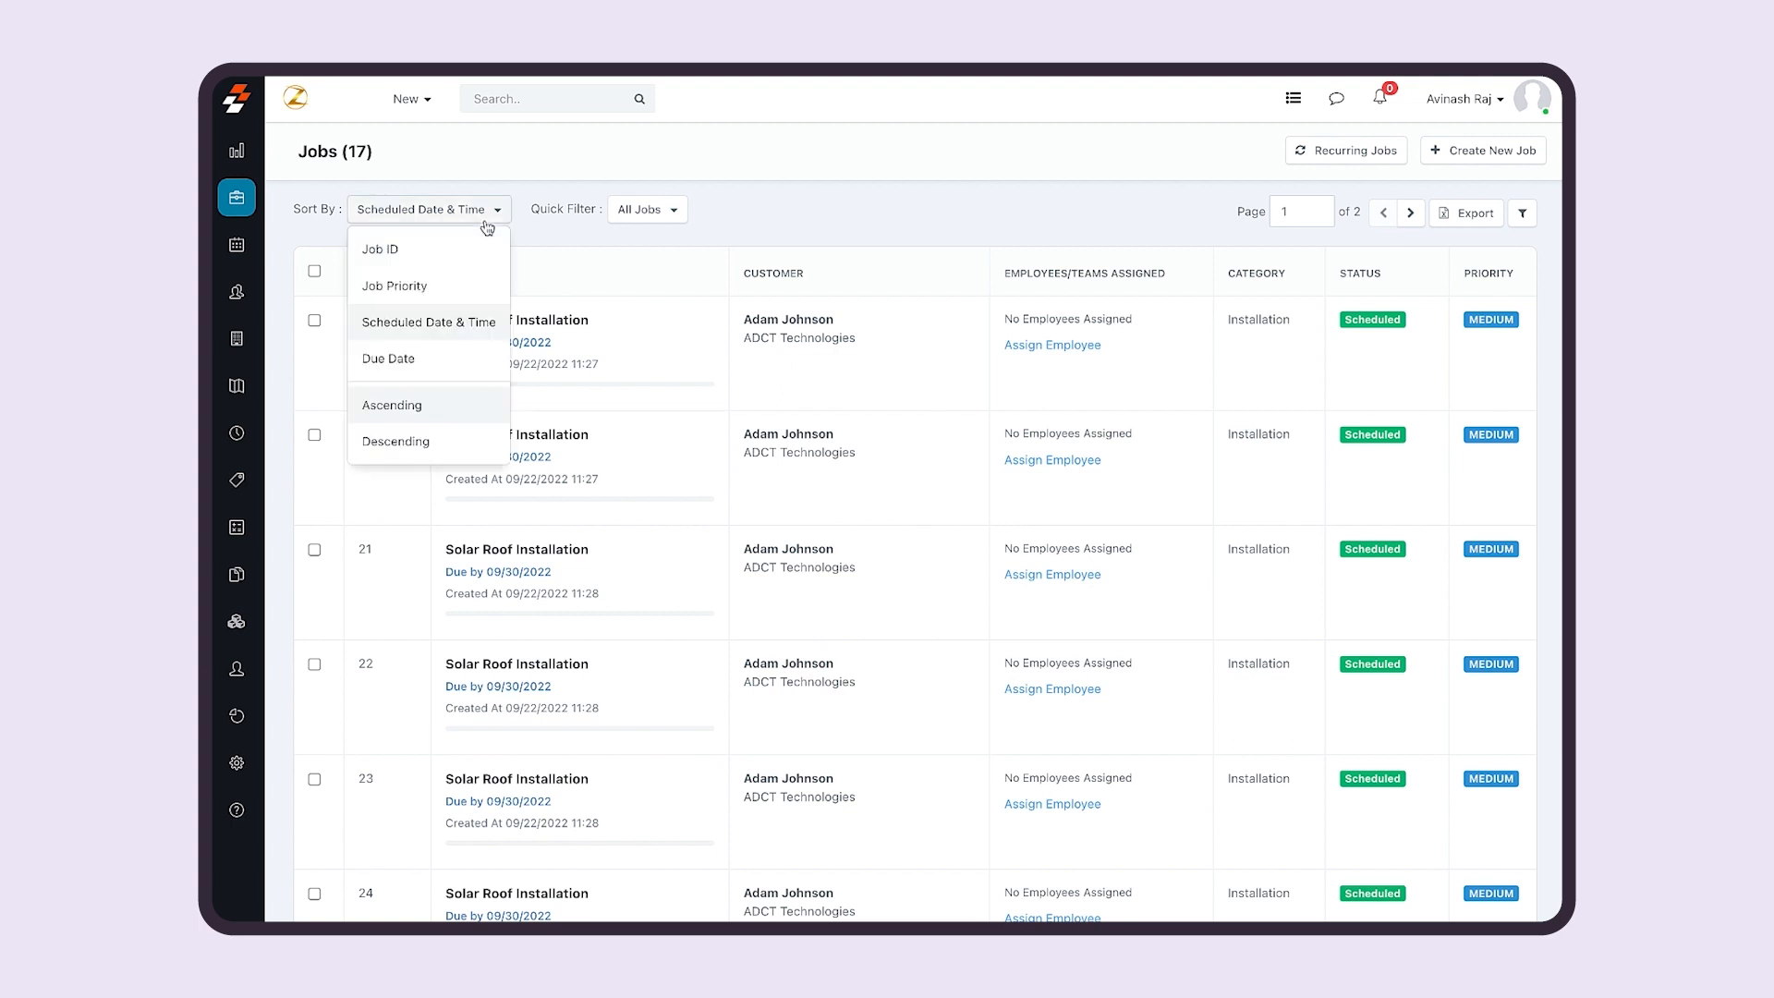
{"action": "left_click", "coordinate": [424, 252]}
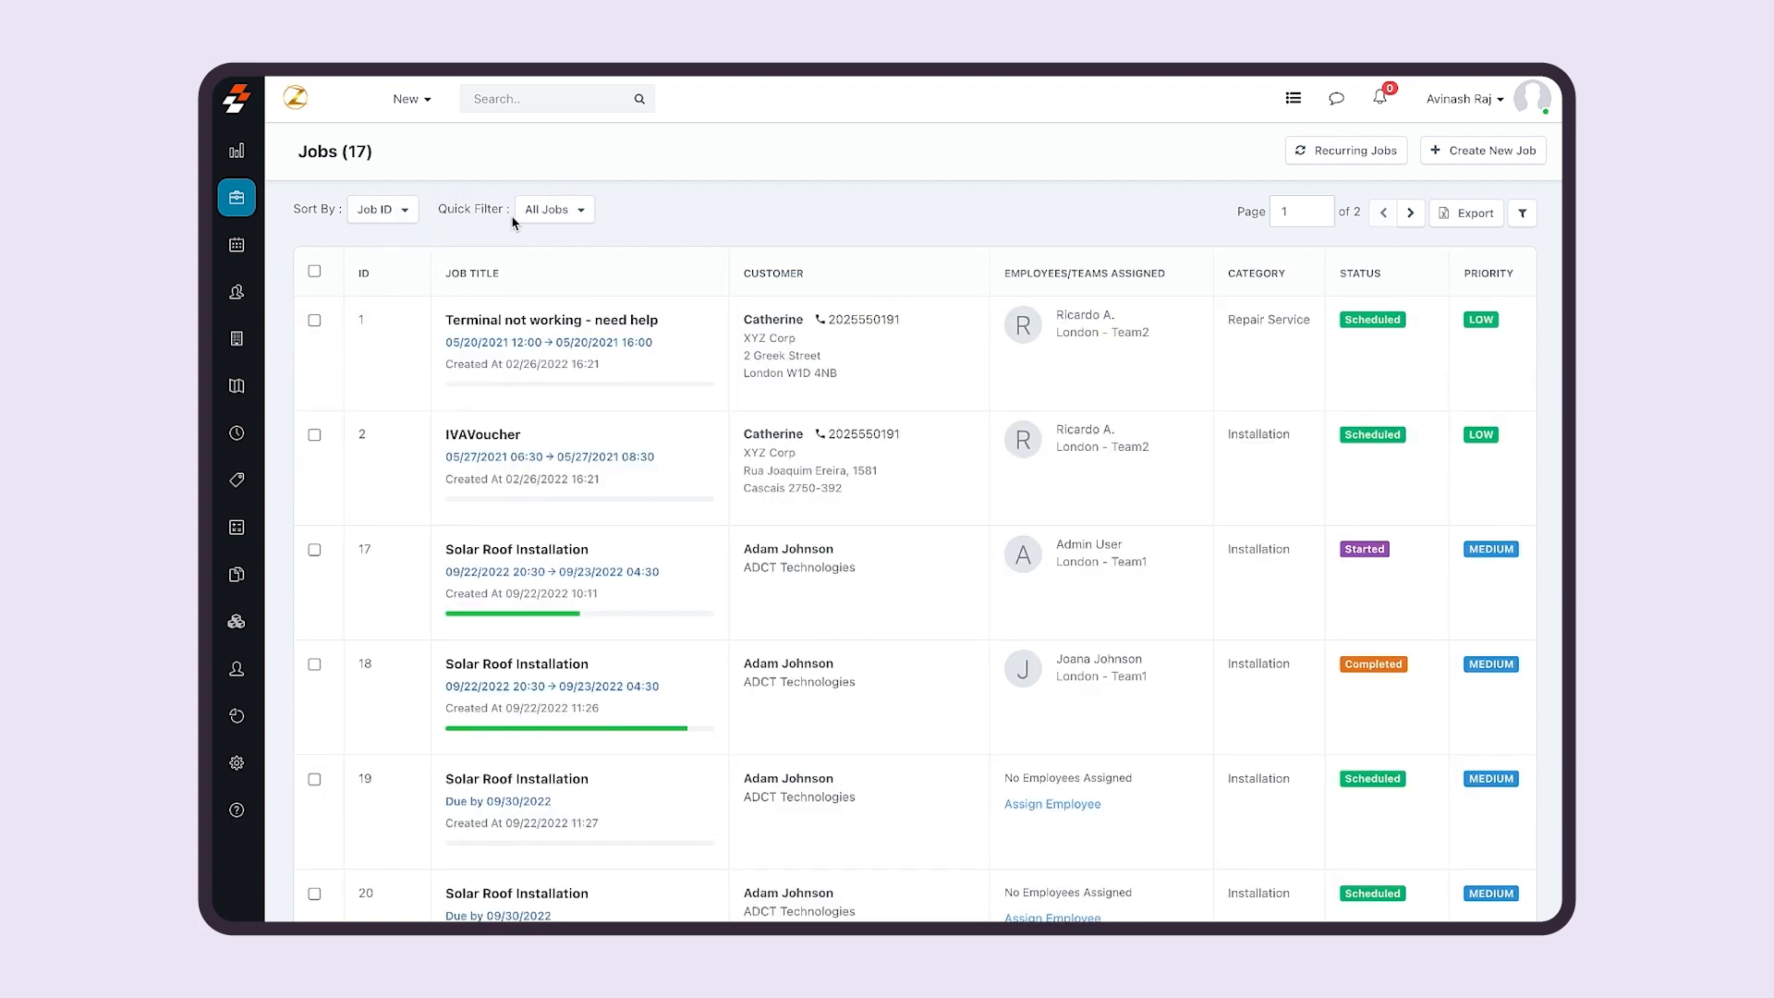
{"action": "left_click", "coordinate": [397, 219]}
{"action": "left_click", "coordinate": [406, 439]}
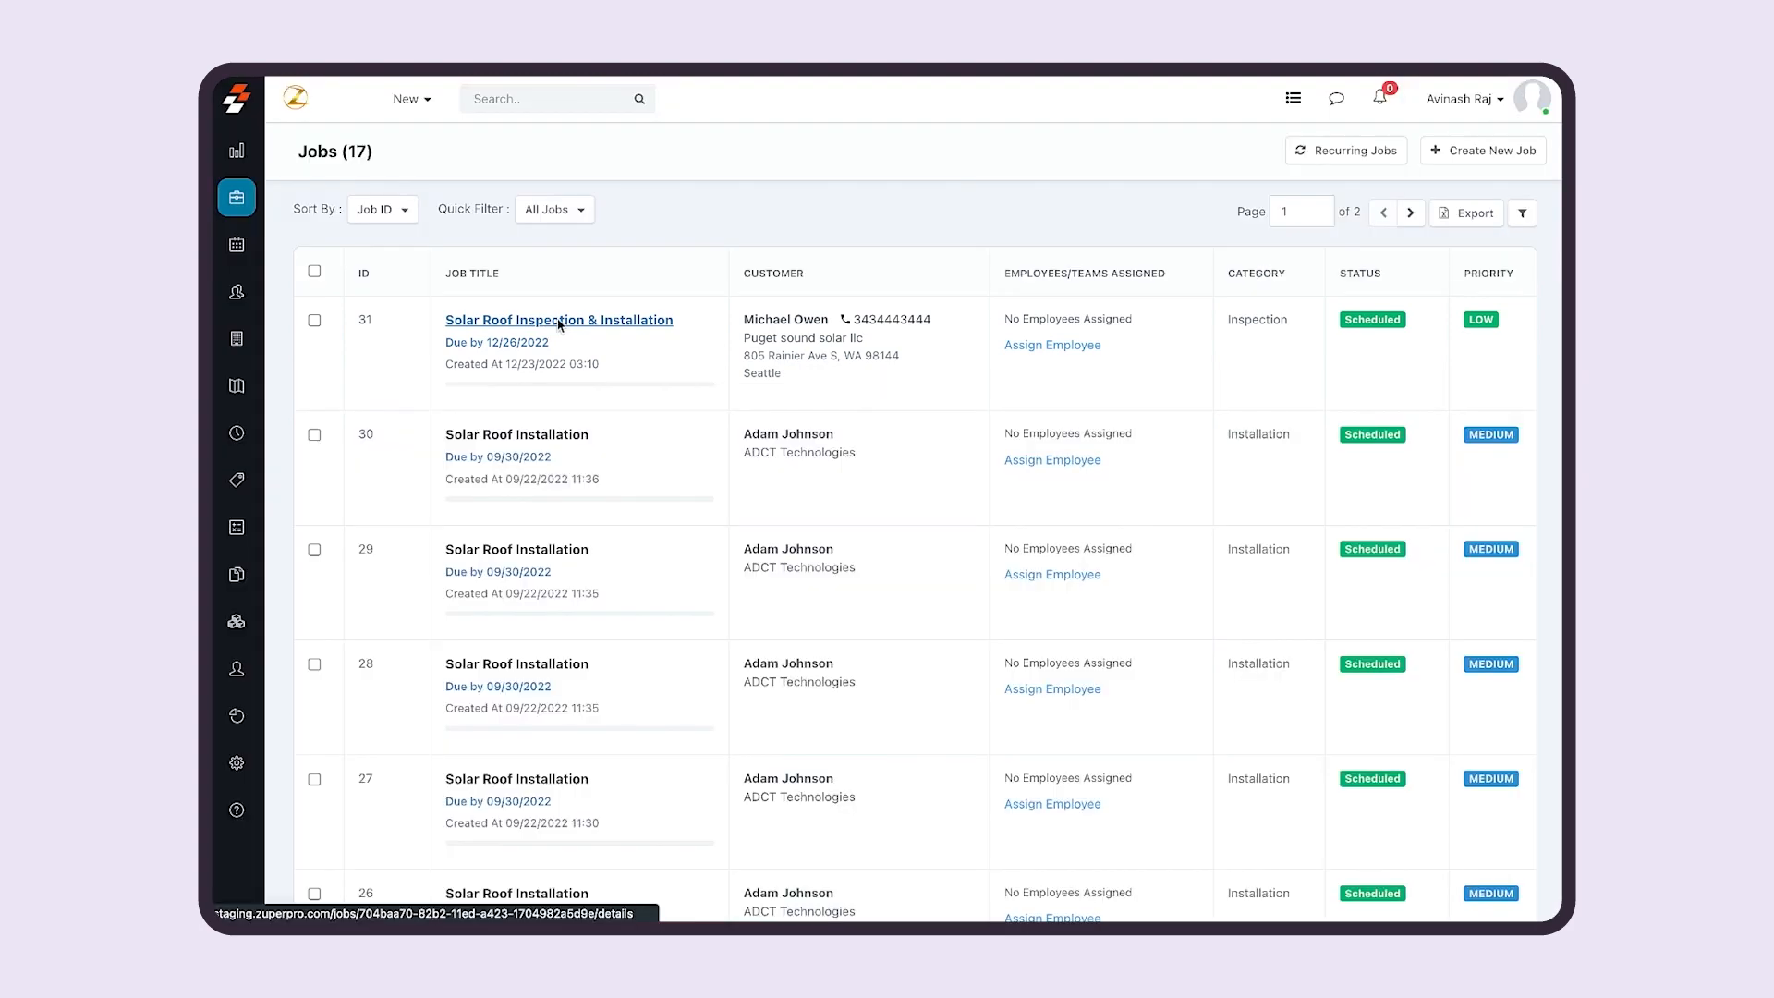
Open the Solar Roof Inspection & Installation job and examine its primary details, addresses, customer location, Zoho deal ID, customer and organization.
{"action": "left_click", "coordinate": [558, 320]}
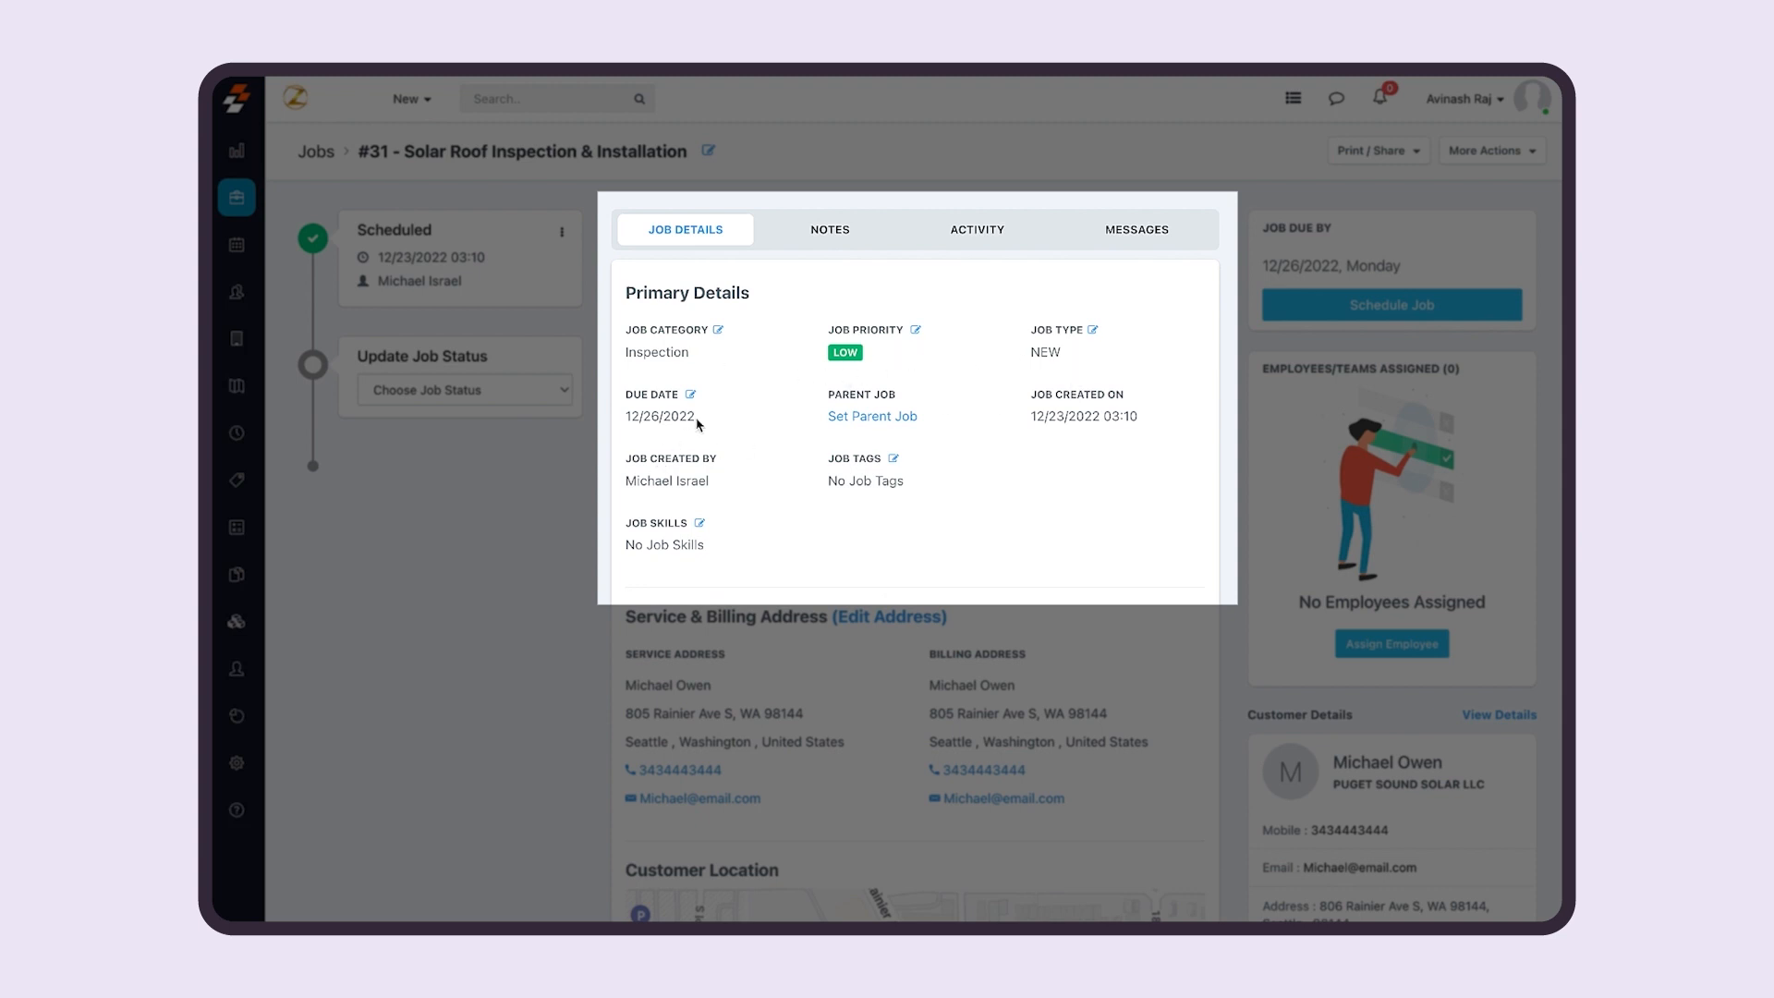
{"action": "scroll", "coordinate": [728, 543], "scroll_direction": "down", "scroll_amount": 2}
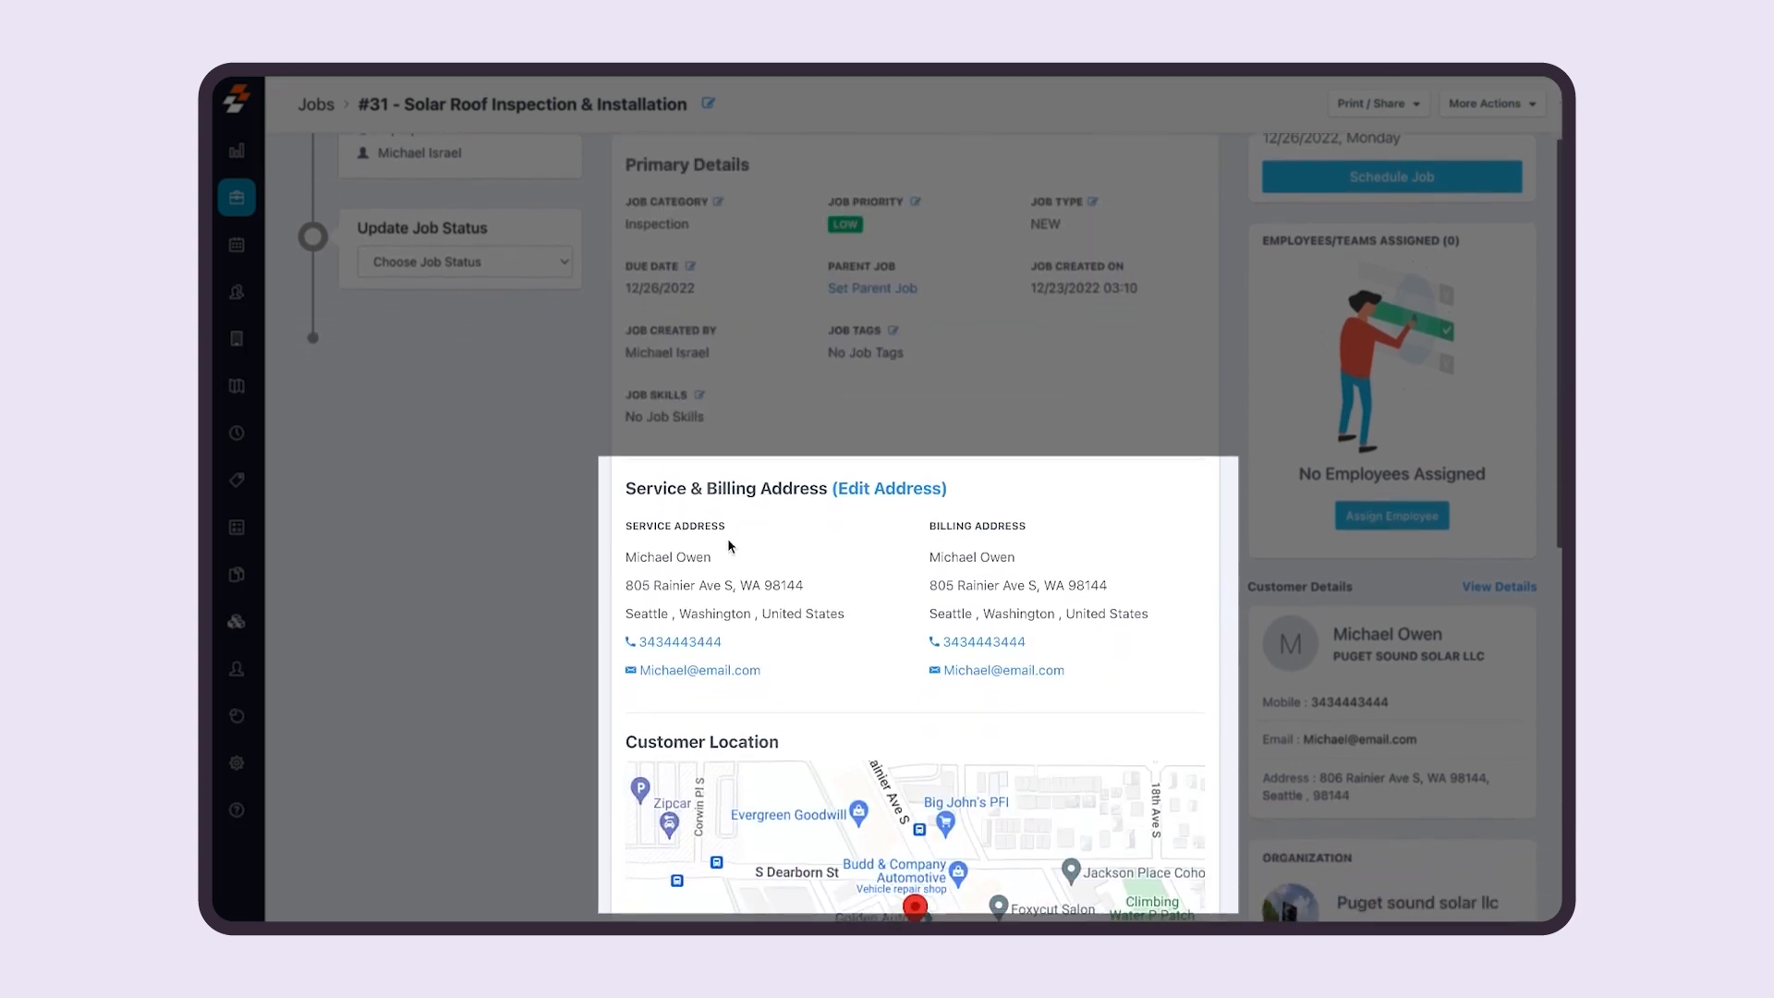
{"action": "scroll", "coordinate": [728, 546], "scroll_direction": "down", "scroll_amount": 1}
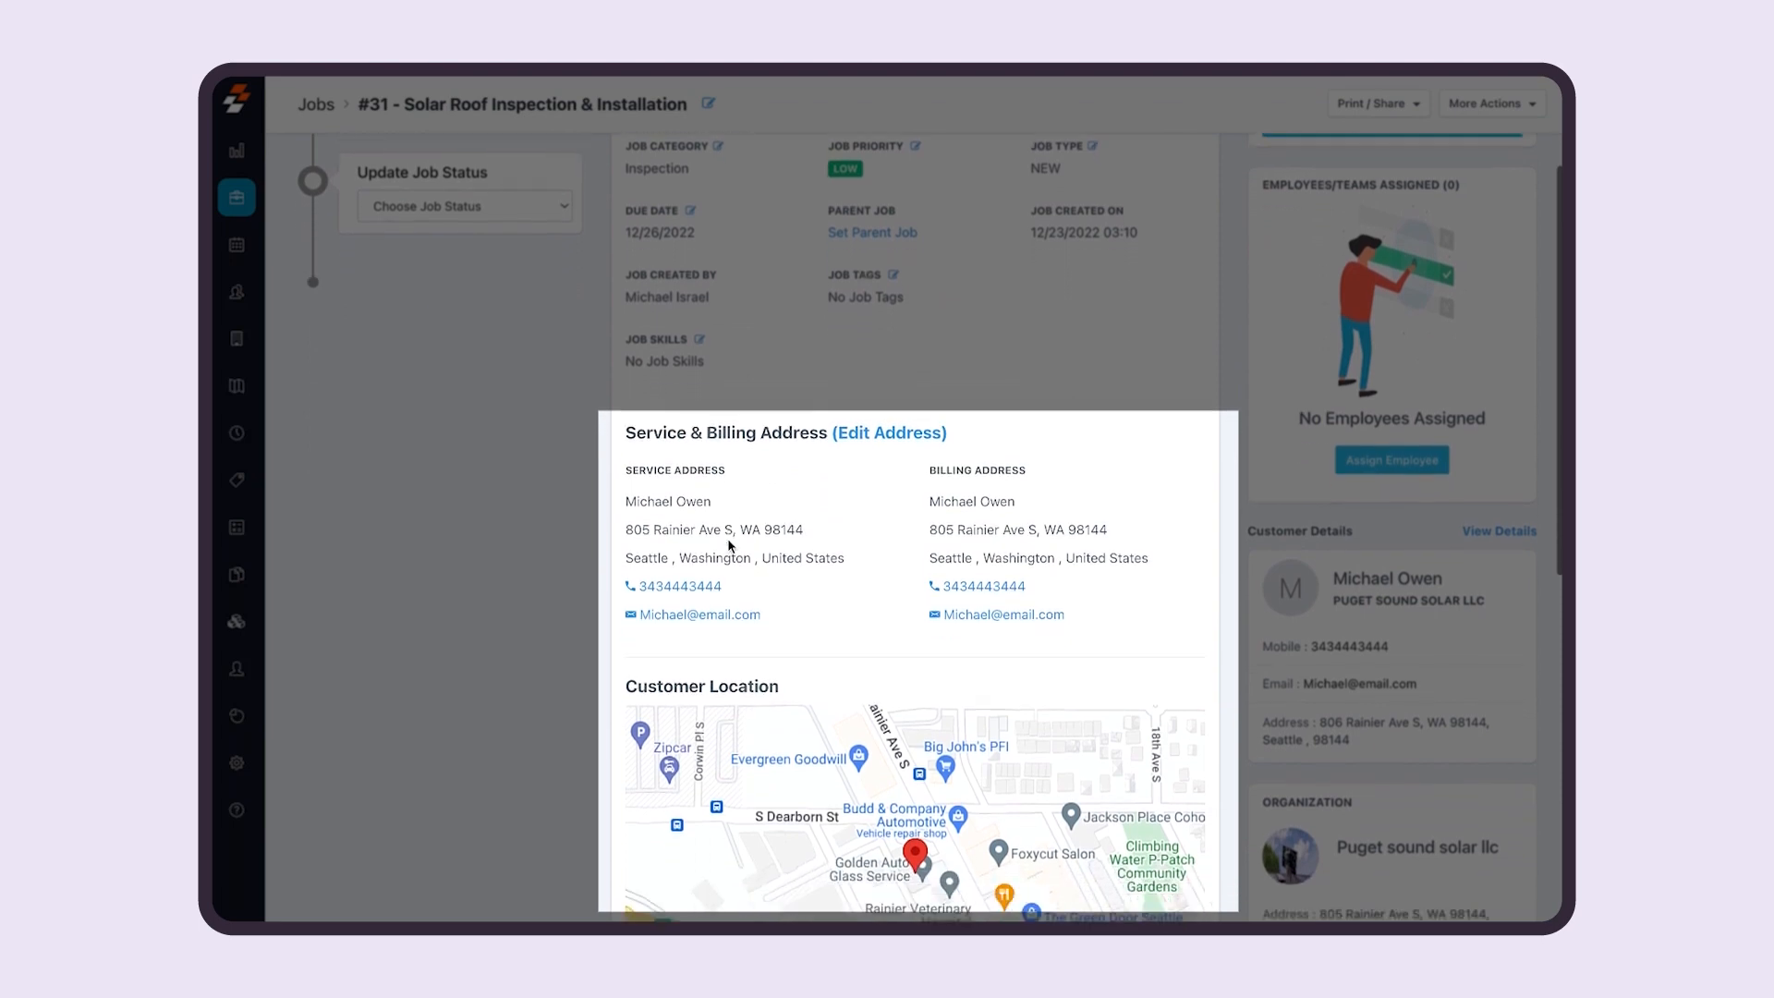
{"action": "scroll", "coordinate": [728, 545], "scroll_direction": "down", "scroll_amount": 2}
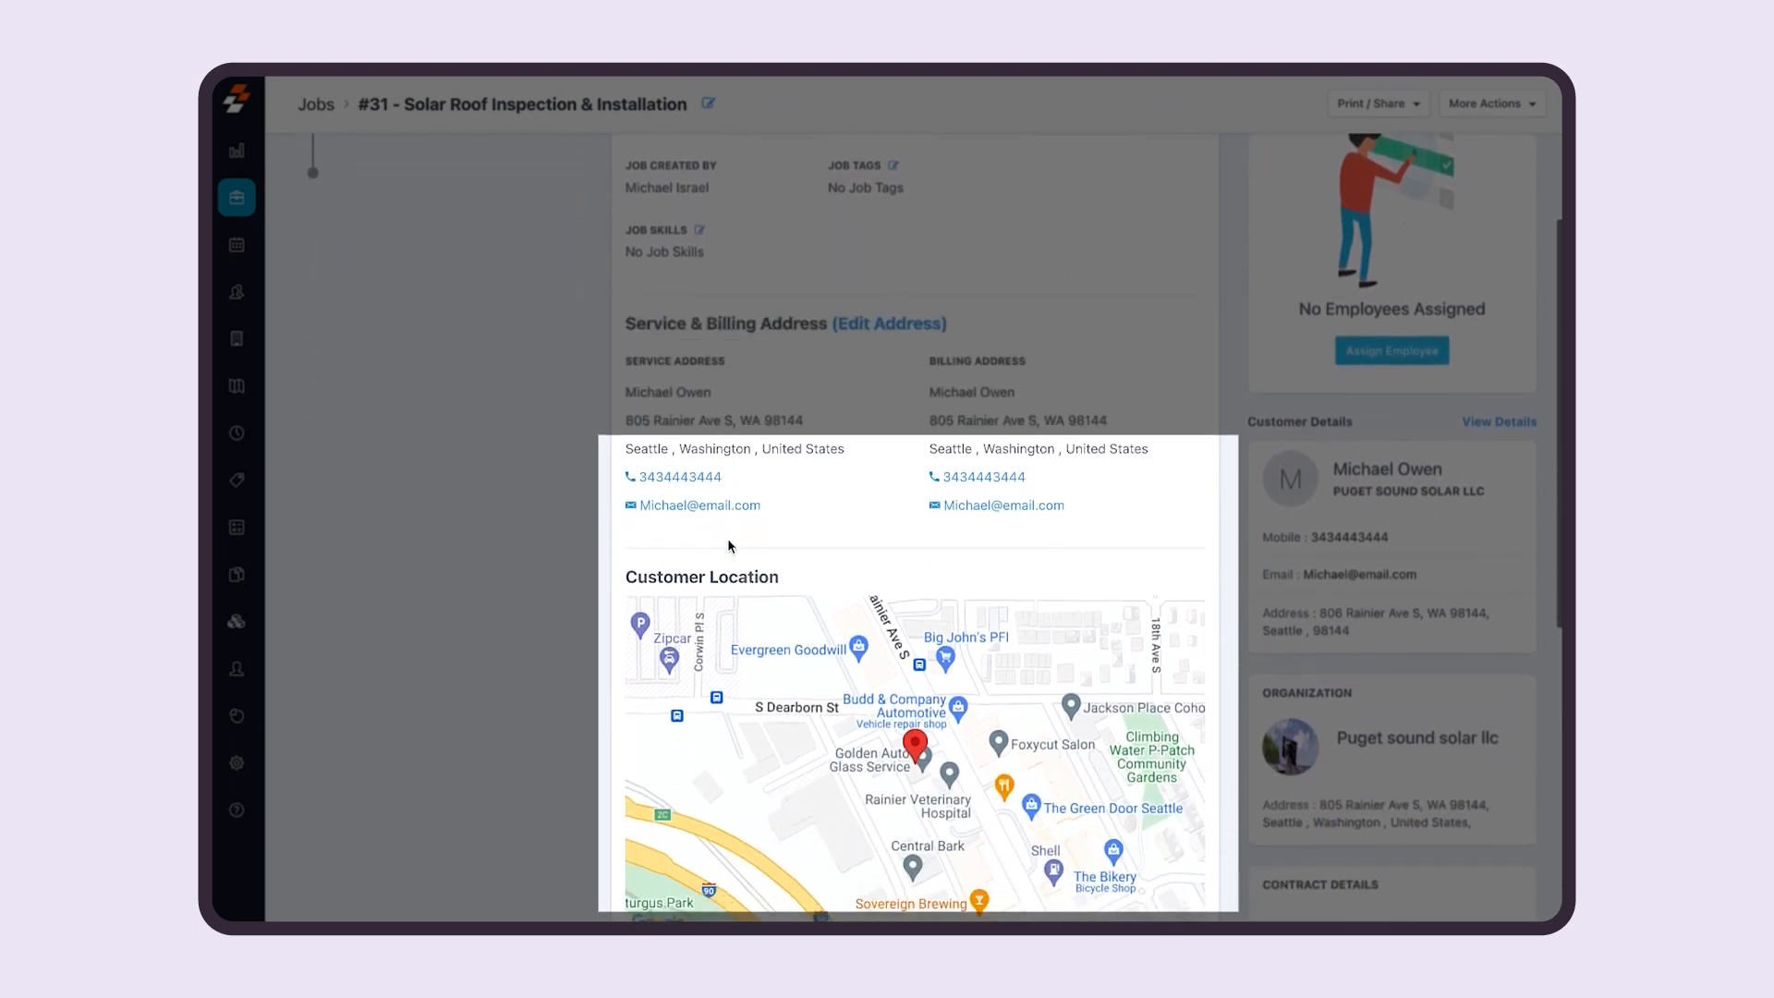
{"action": "scroll", "coordinate": [728, 545], "scroll_direction": "down", "scroll_amount": 3}
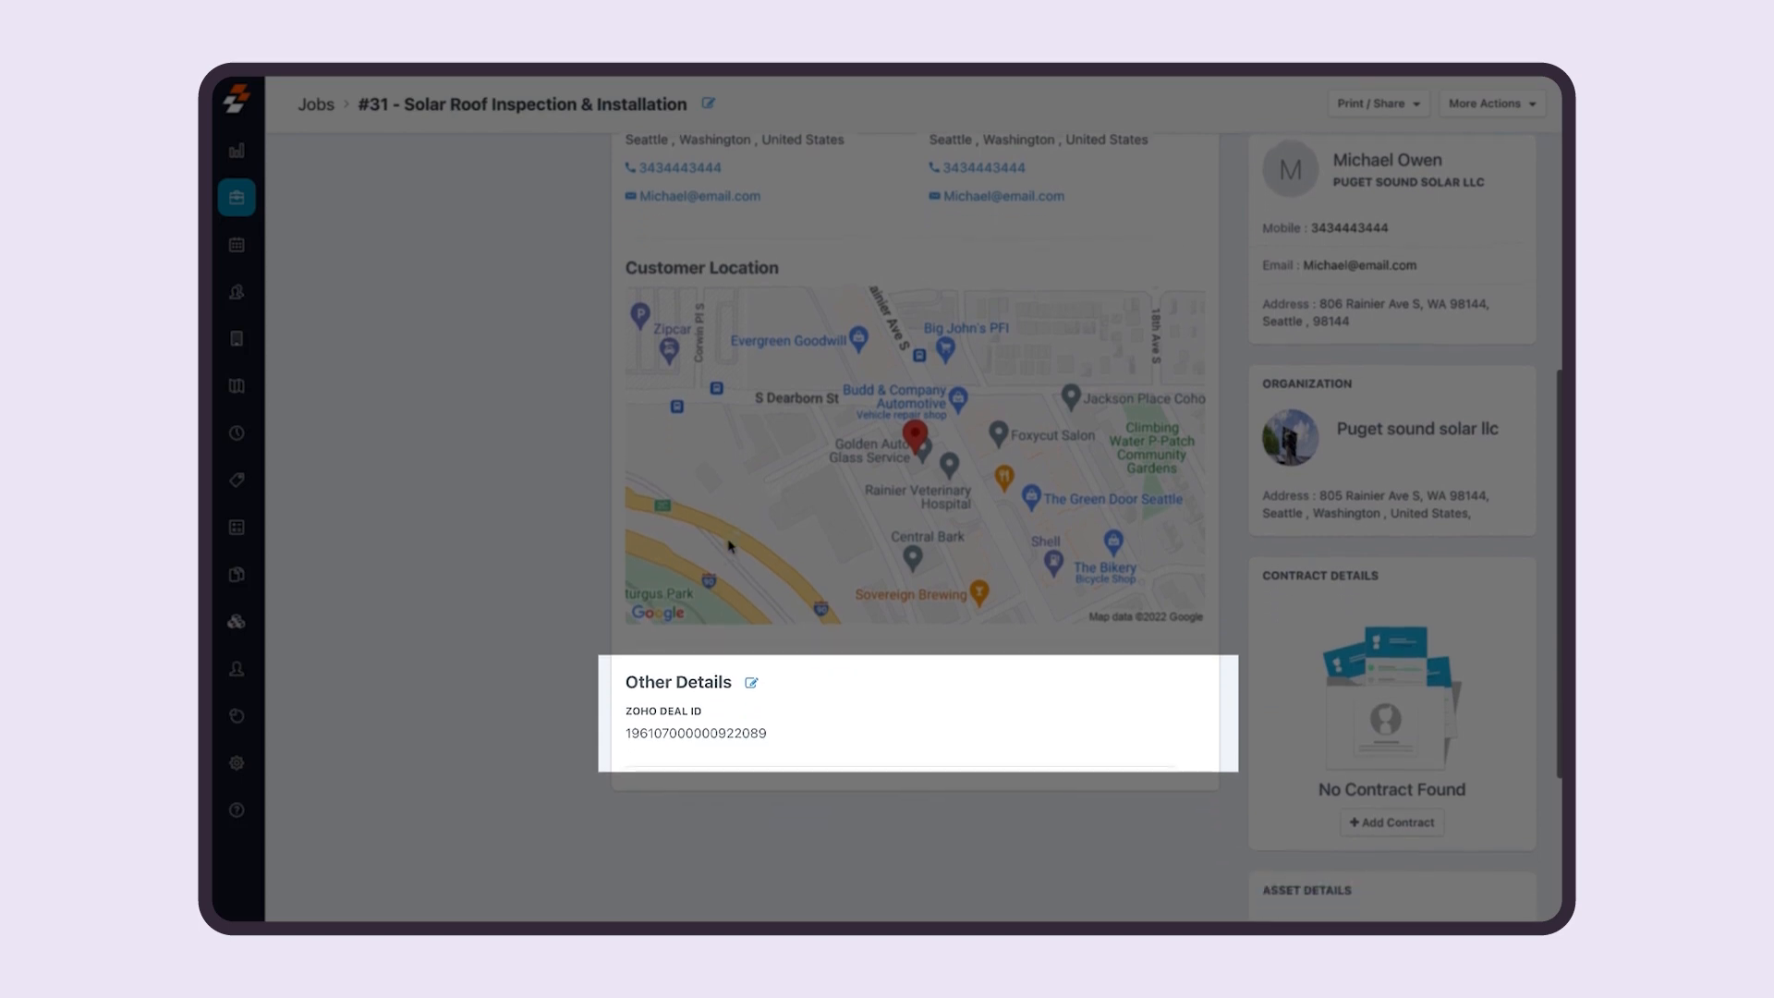
{"action": "scroll", "coordinate": [1398, 490], "scroll_direction": "up", "scroll_amount": 6}
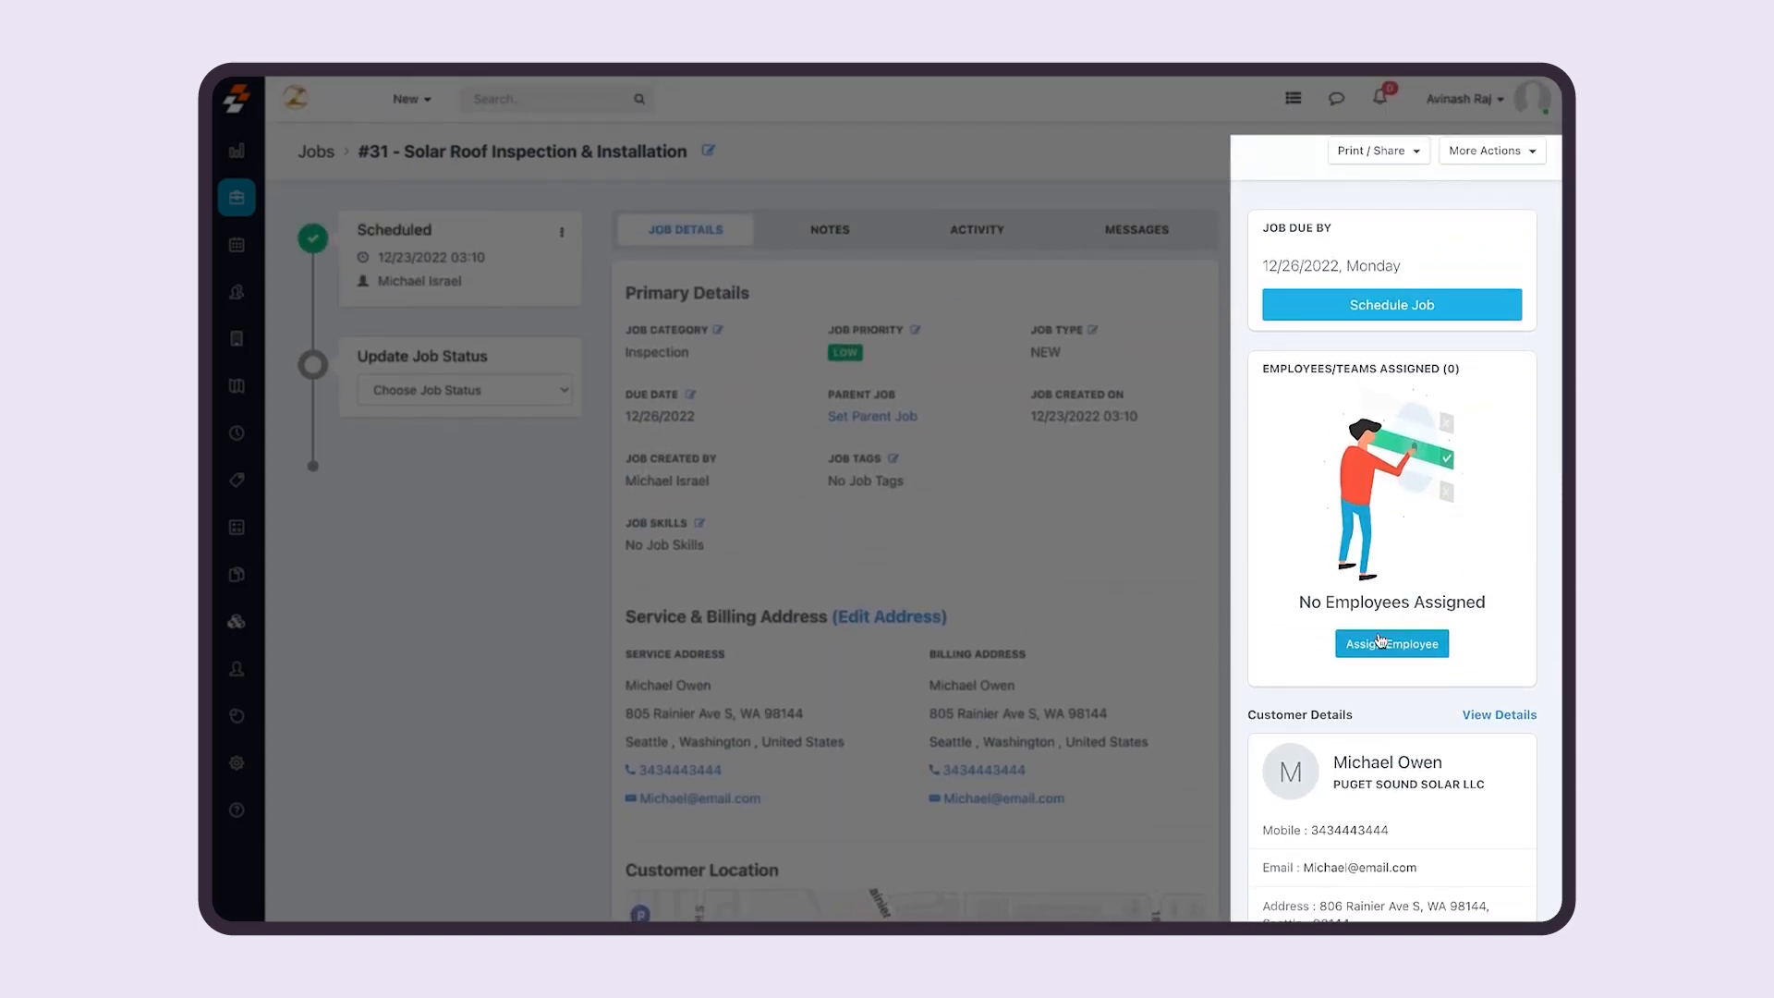
{"action": "scroll", "coordinate": [1379, 640], "scroll_direction": "down", "scroll_amount": 7}
{"action": "scroll", "coordinate": [1416, 612], "scroll_direction": "up", "scroll_amount": 2}
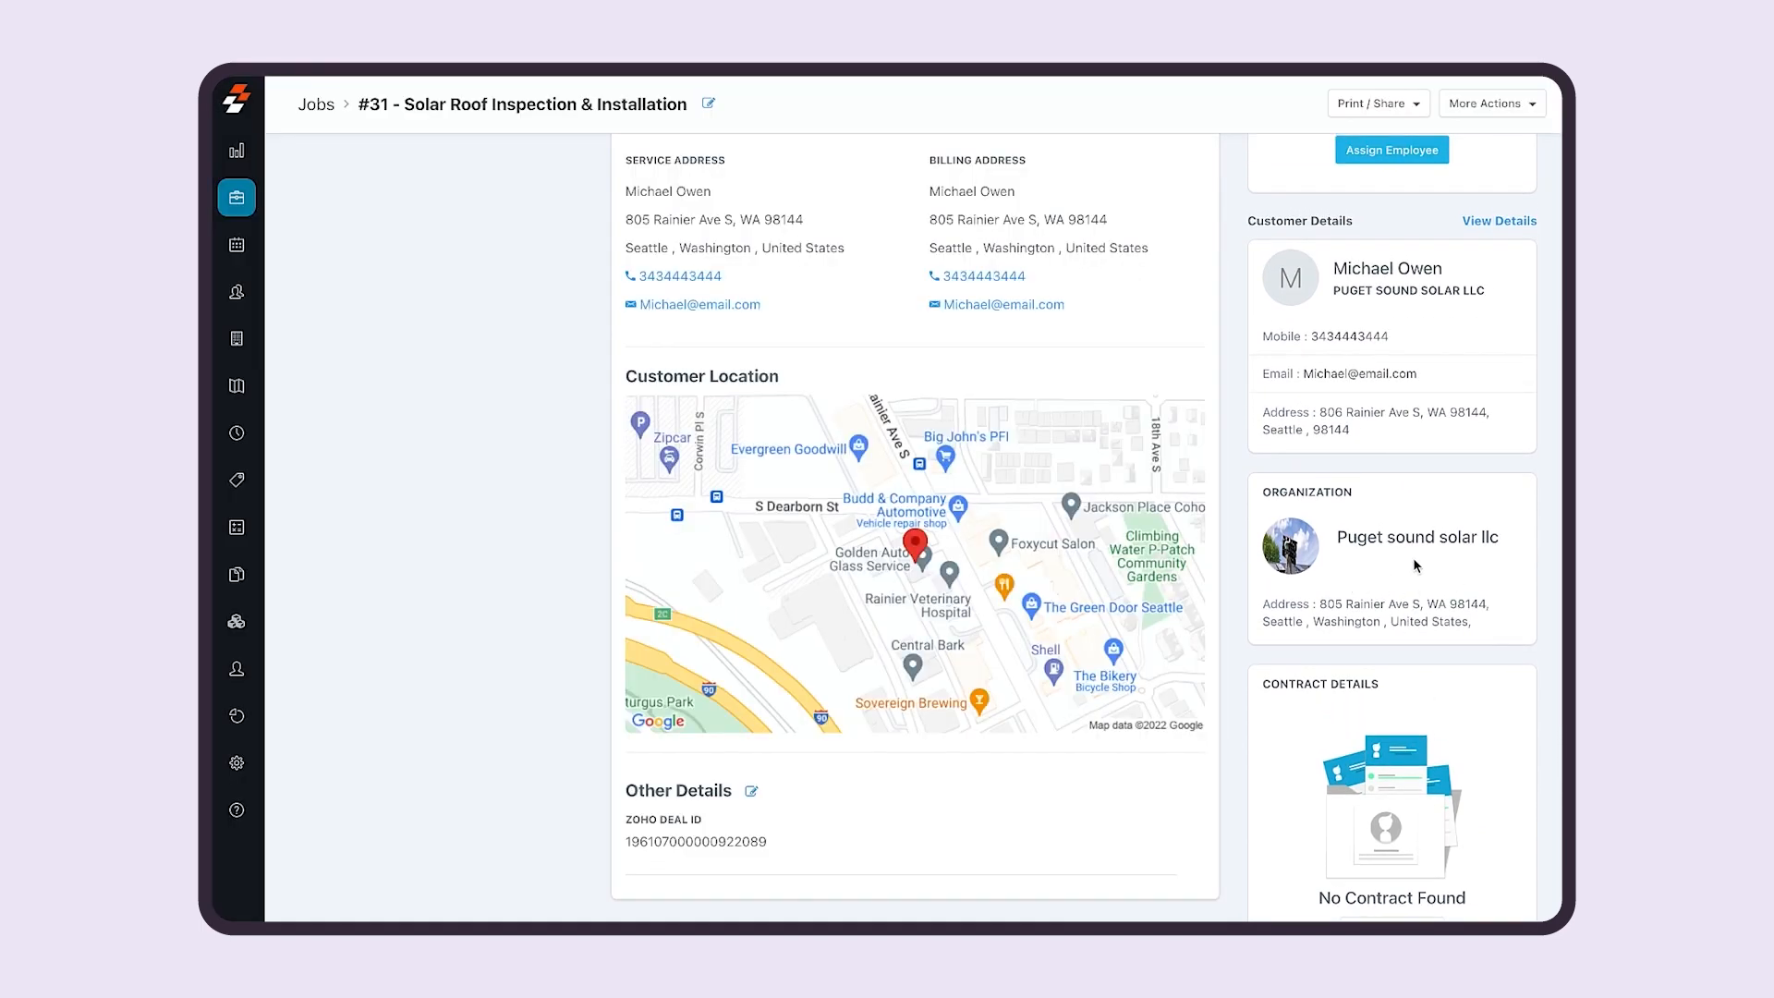
{"action": "scroll", "coordinate": [1399, 520], "scroll_direction": "up", "scroll_amount": 5}
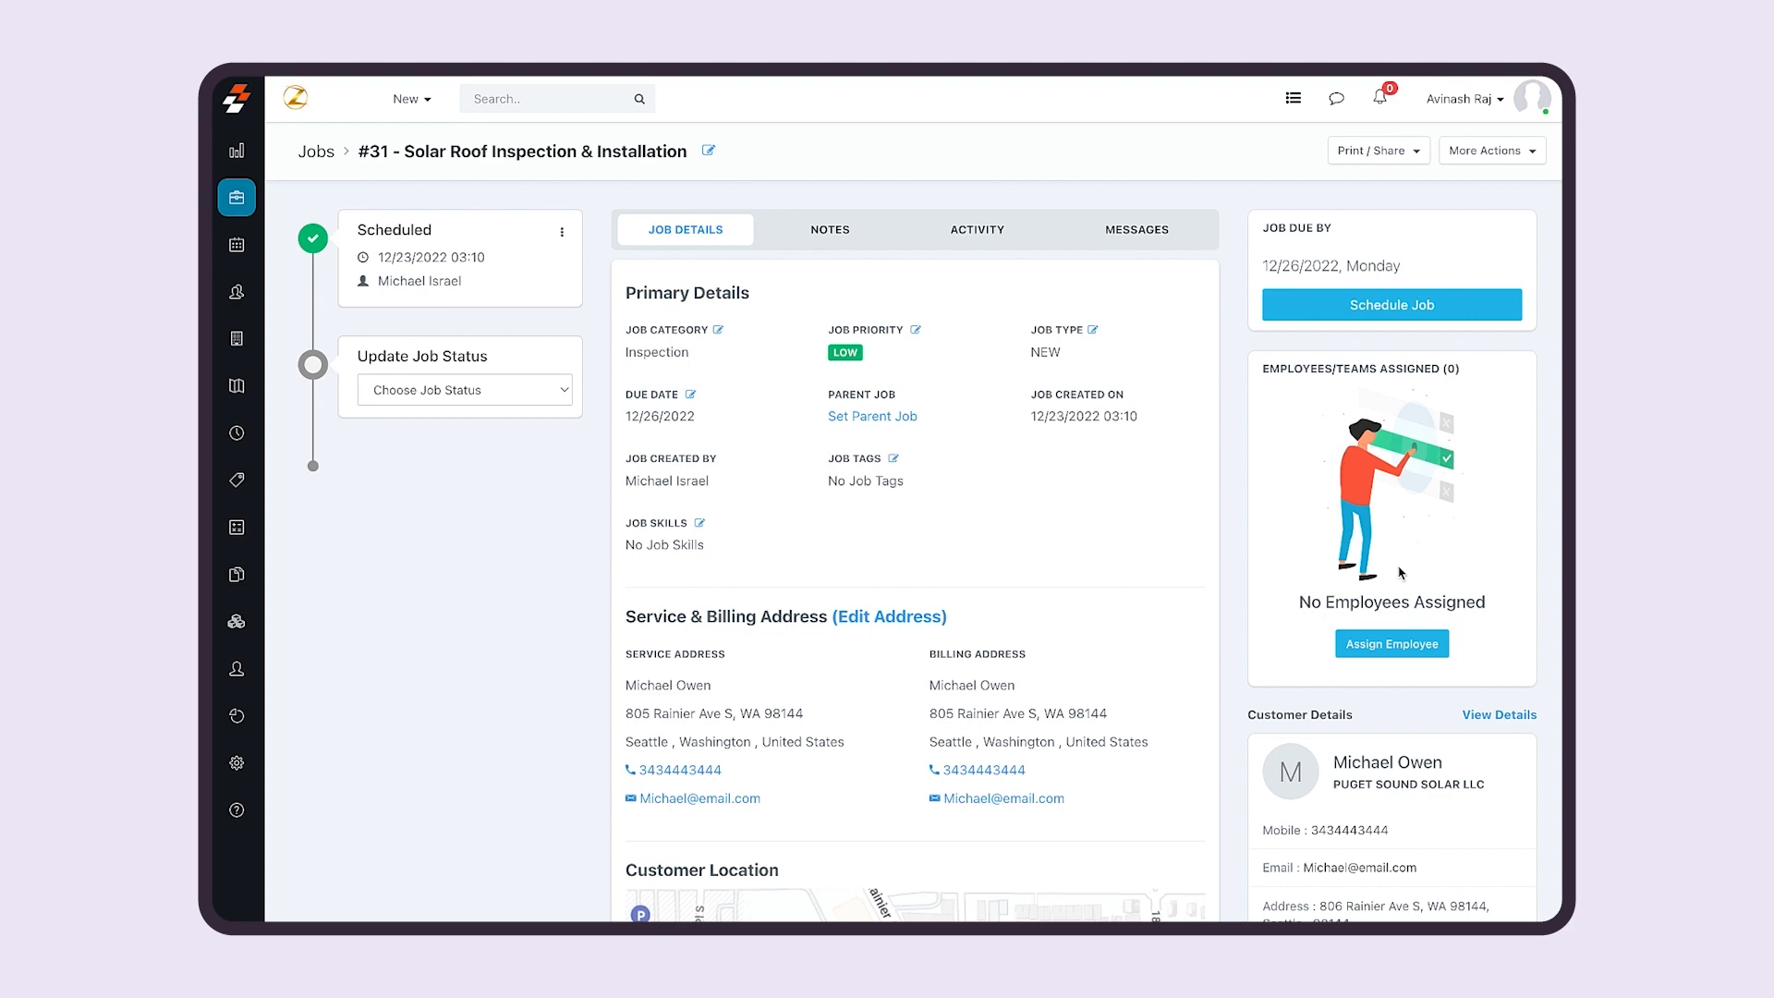
Assign the Team Leader employee to the Solar Roof Inspection & Installation job.
{"action": "left_click", "coordinate": [1389, 644]}
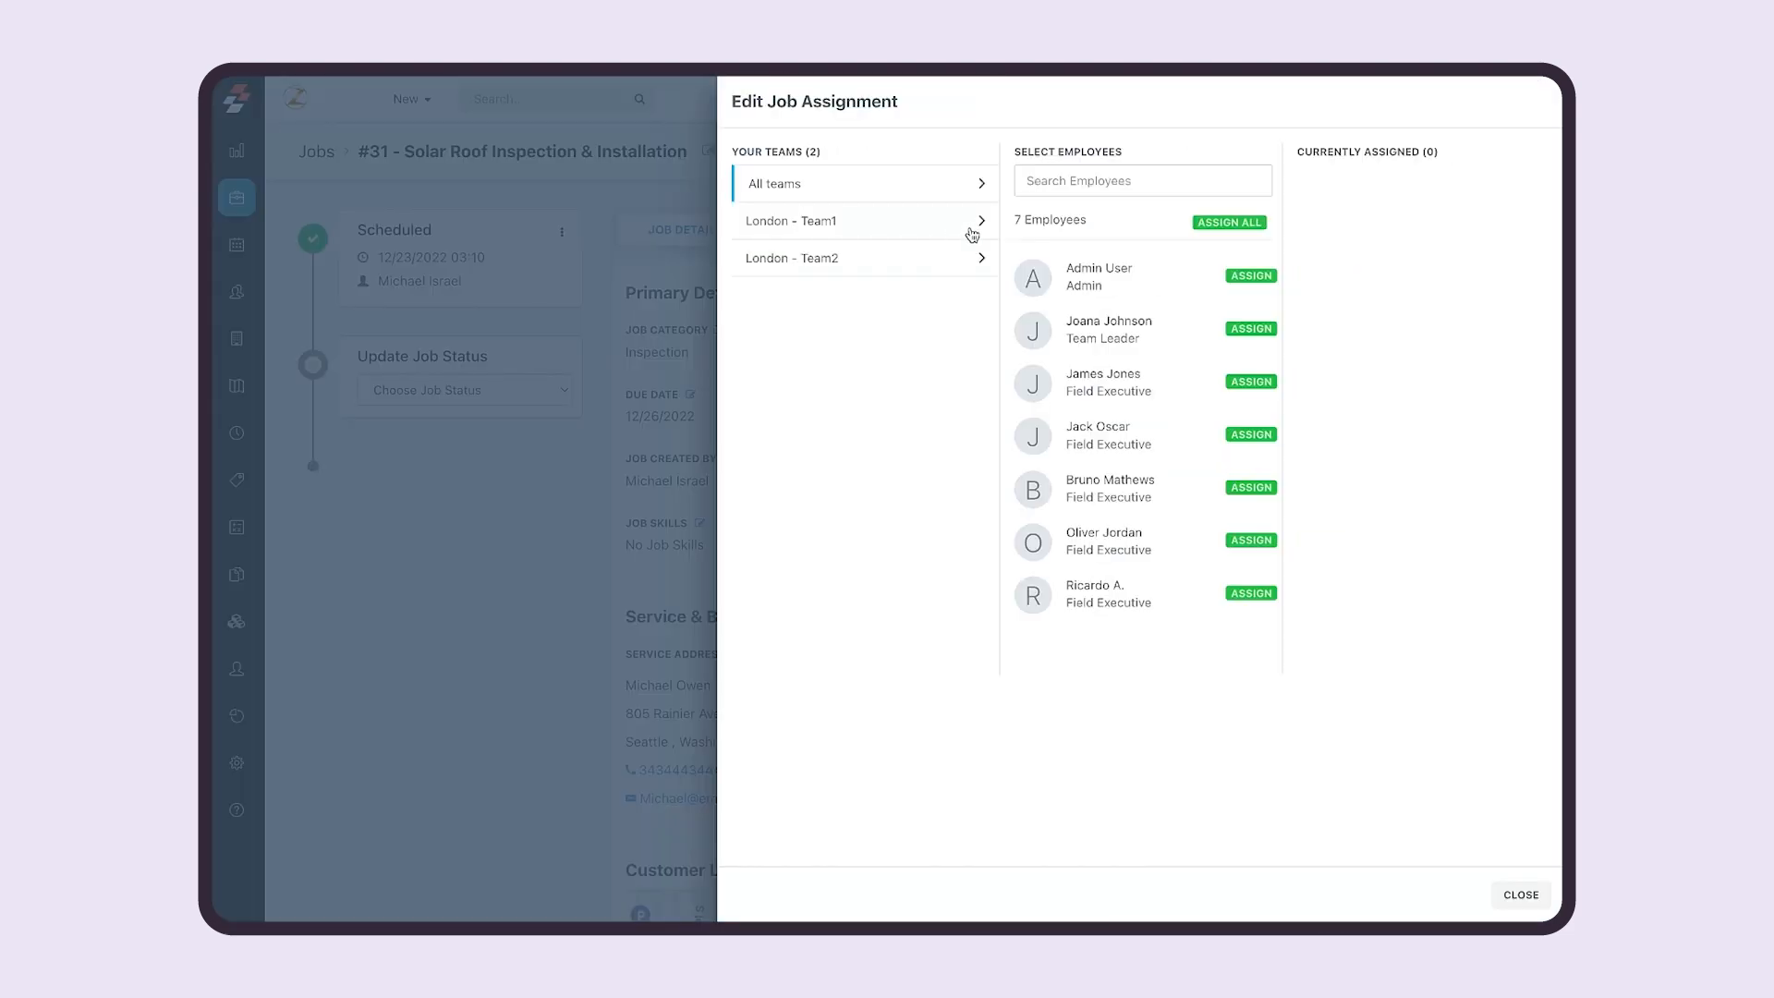
{"action": "left_click", "coordinate": [1258, 330]}
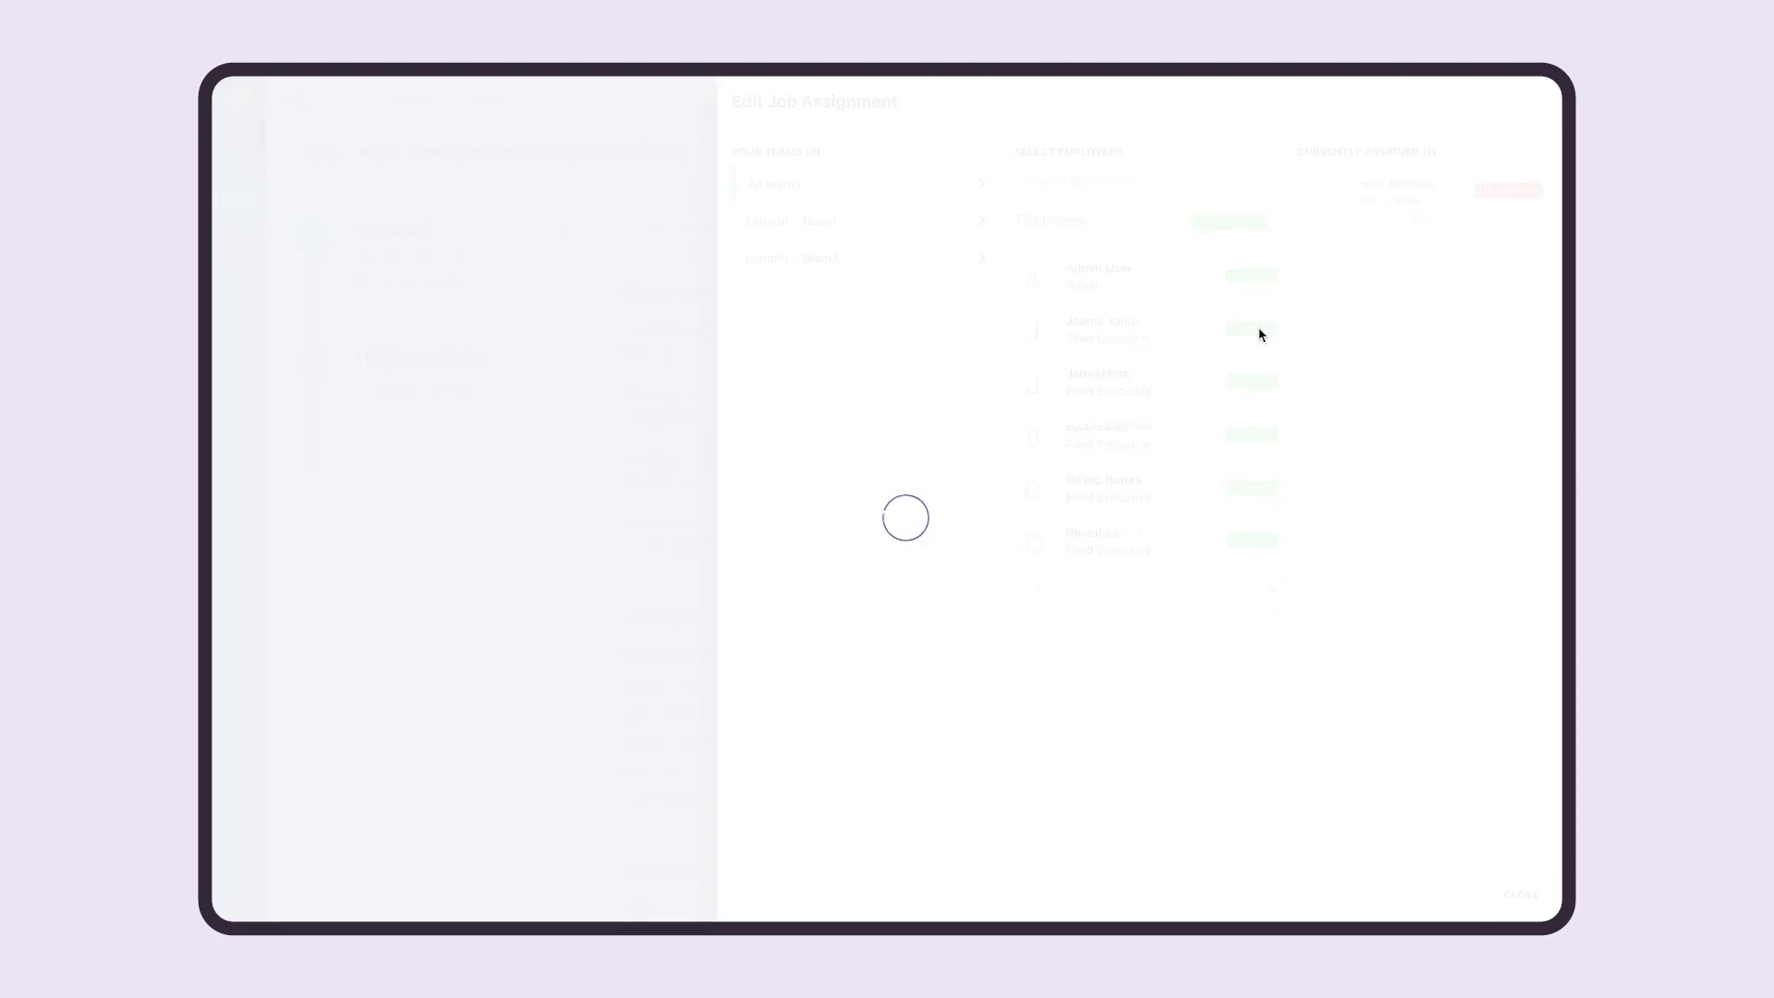
Finish the employee assignment and set the job's scheduled start to 12/25/2022 at 16:30.
{"action": "left_click", "coordinate": [1519, 895]}
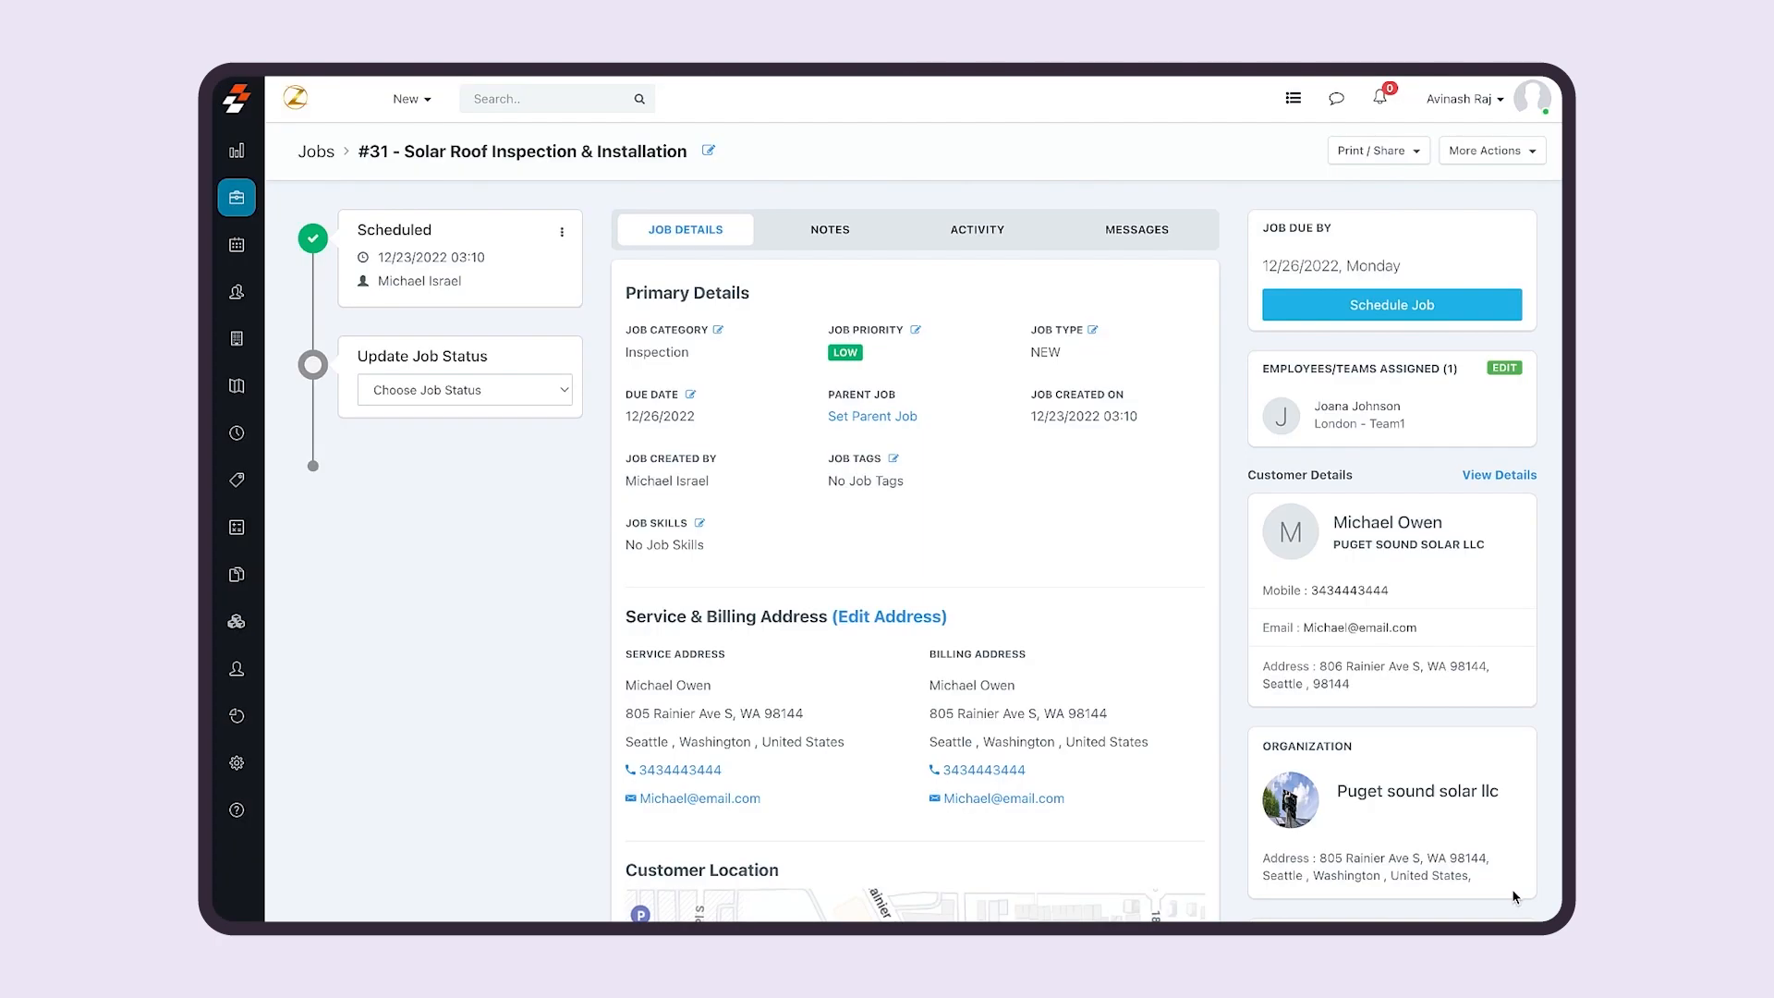
{"action": "left_click", "coordinate": [1377, 312]}
{"action": "left_click", "coordinate": [667, 209]}
{"action": "left_click", "coordinate": [637, 414]}
{"action": "left_click", "coordinate": [795, 209]}
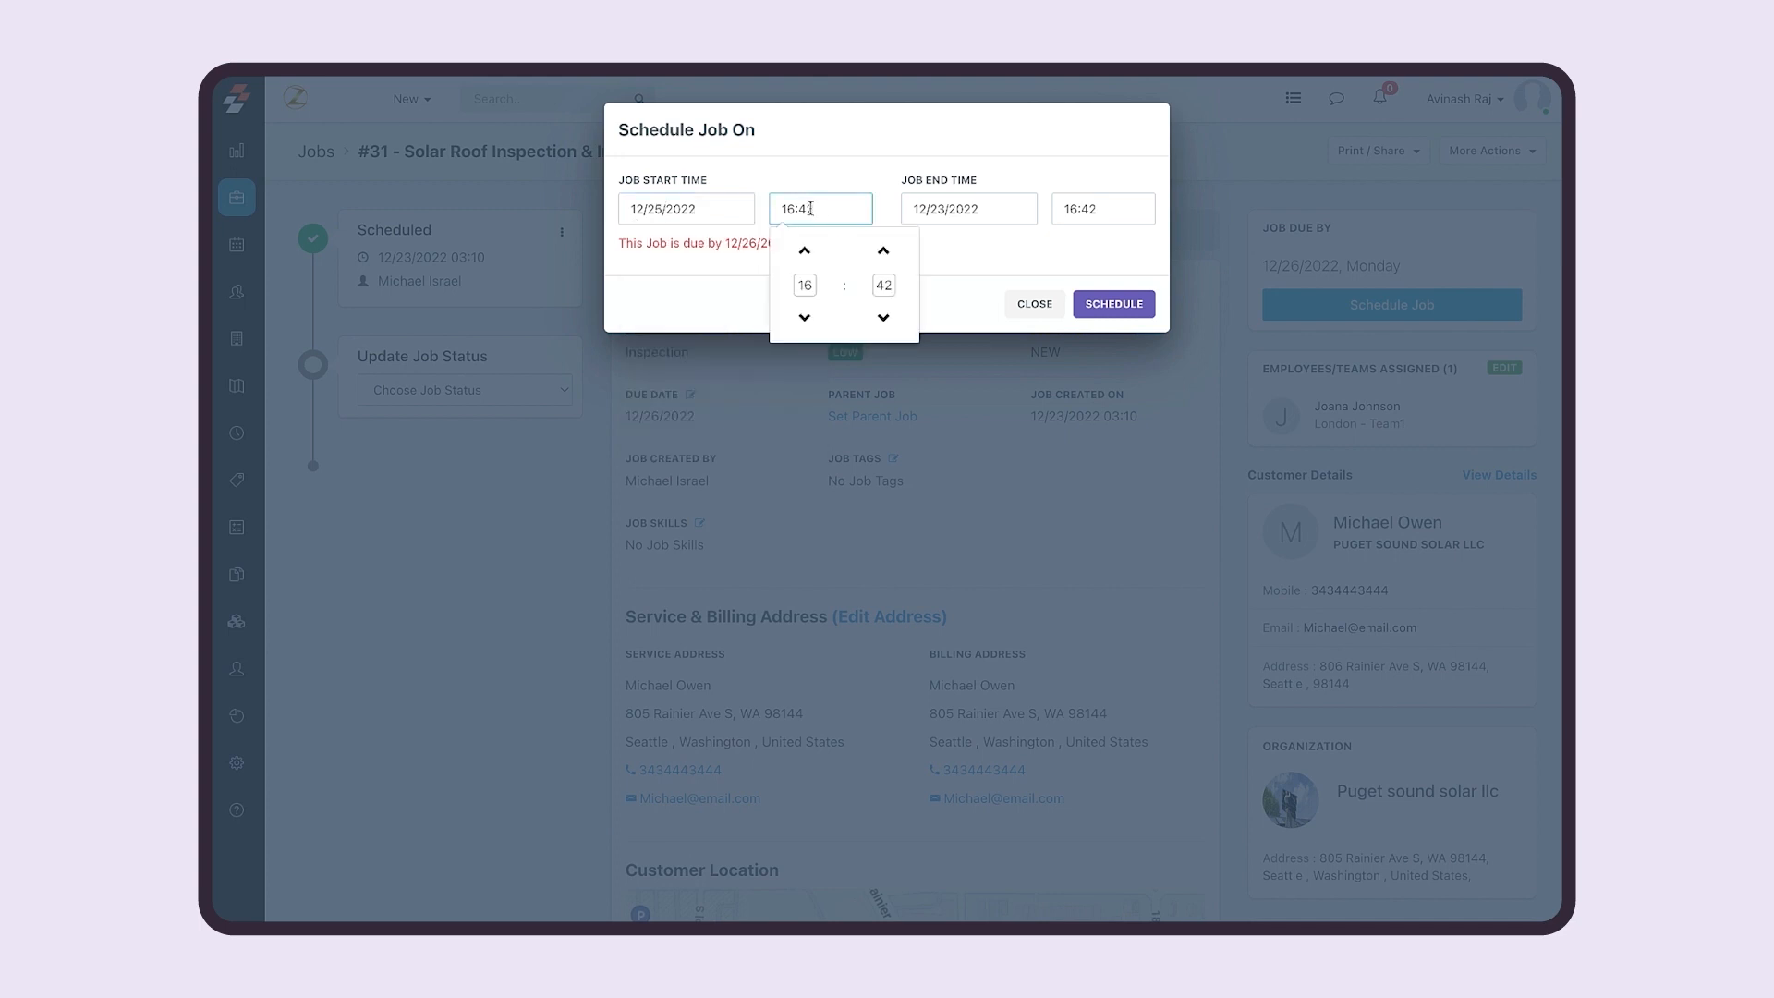
{"action": "left_click", "coordinate": [883, 317]}
Set the job end time to 12/25/2022 at 19:00 and schedule the job.
{"action": "left_click", "coordinate": [1096, 209]}
{"action": "left_click", "coordinate": [1166, 252]}
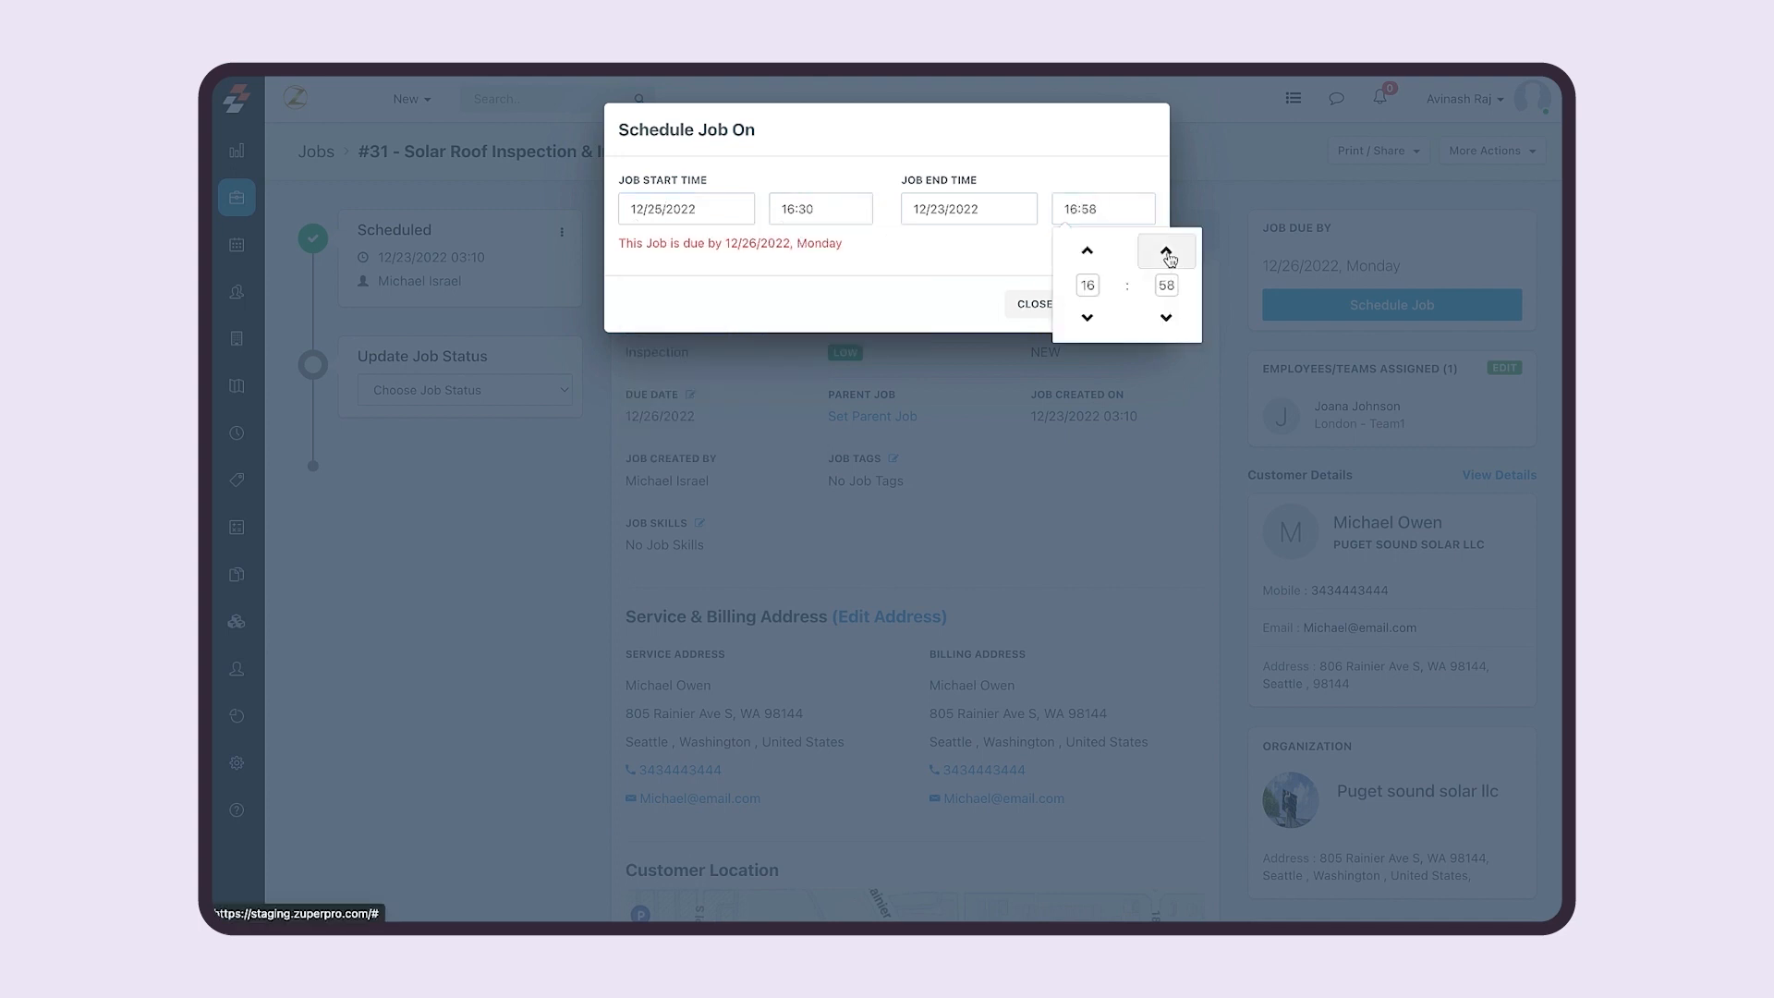
{"action": "left_click", "coordinate": [1166, 318]}
{"action": "left_click", "coordinate": [1087, 252]}
{"action": "left_click", "coordinate": [968, 208]}
{"action": "left_click", "coordinate": [920, 414]}
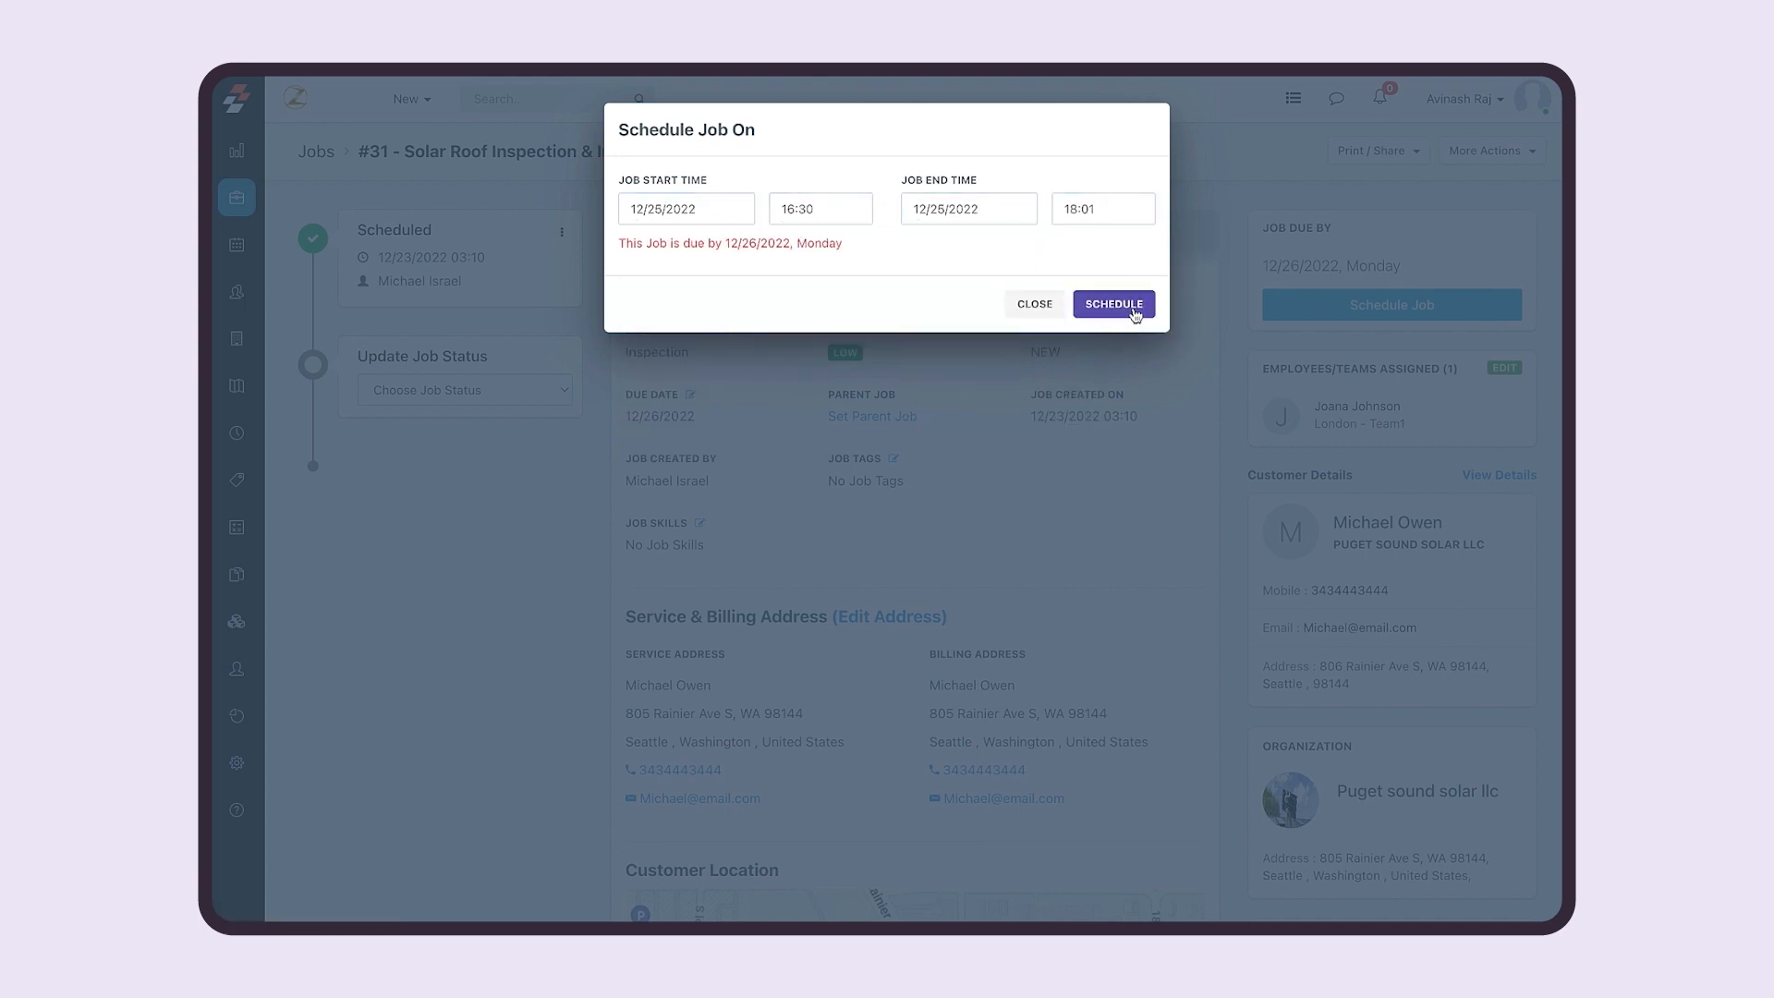
{"action": "left_click", "coordinate": [1107, 209]}
{"action": "left_click", "coordinate": [1087, 252]}
{"action": "left_click", "coordinate": [1166, 318]}
{"action": "left_click", "coordinate": [1006, 281]}
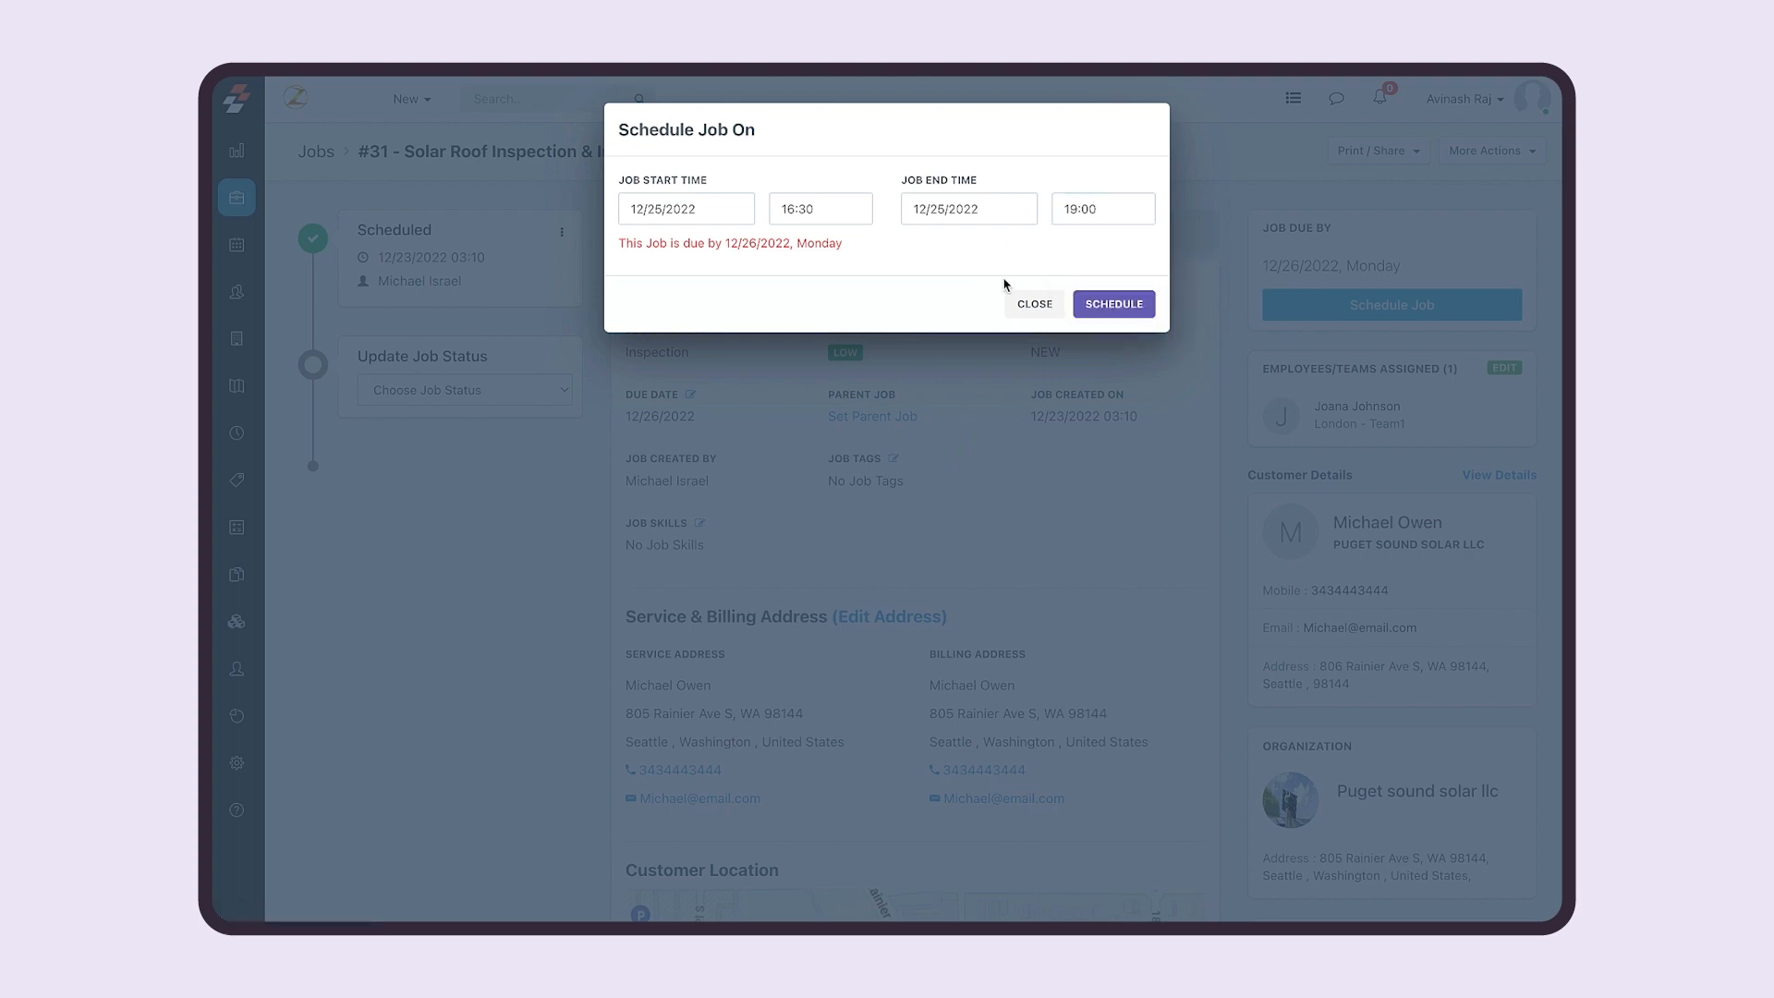
{"action": "left_click", "coordinate": [1128, 304]}
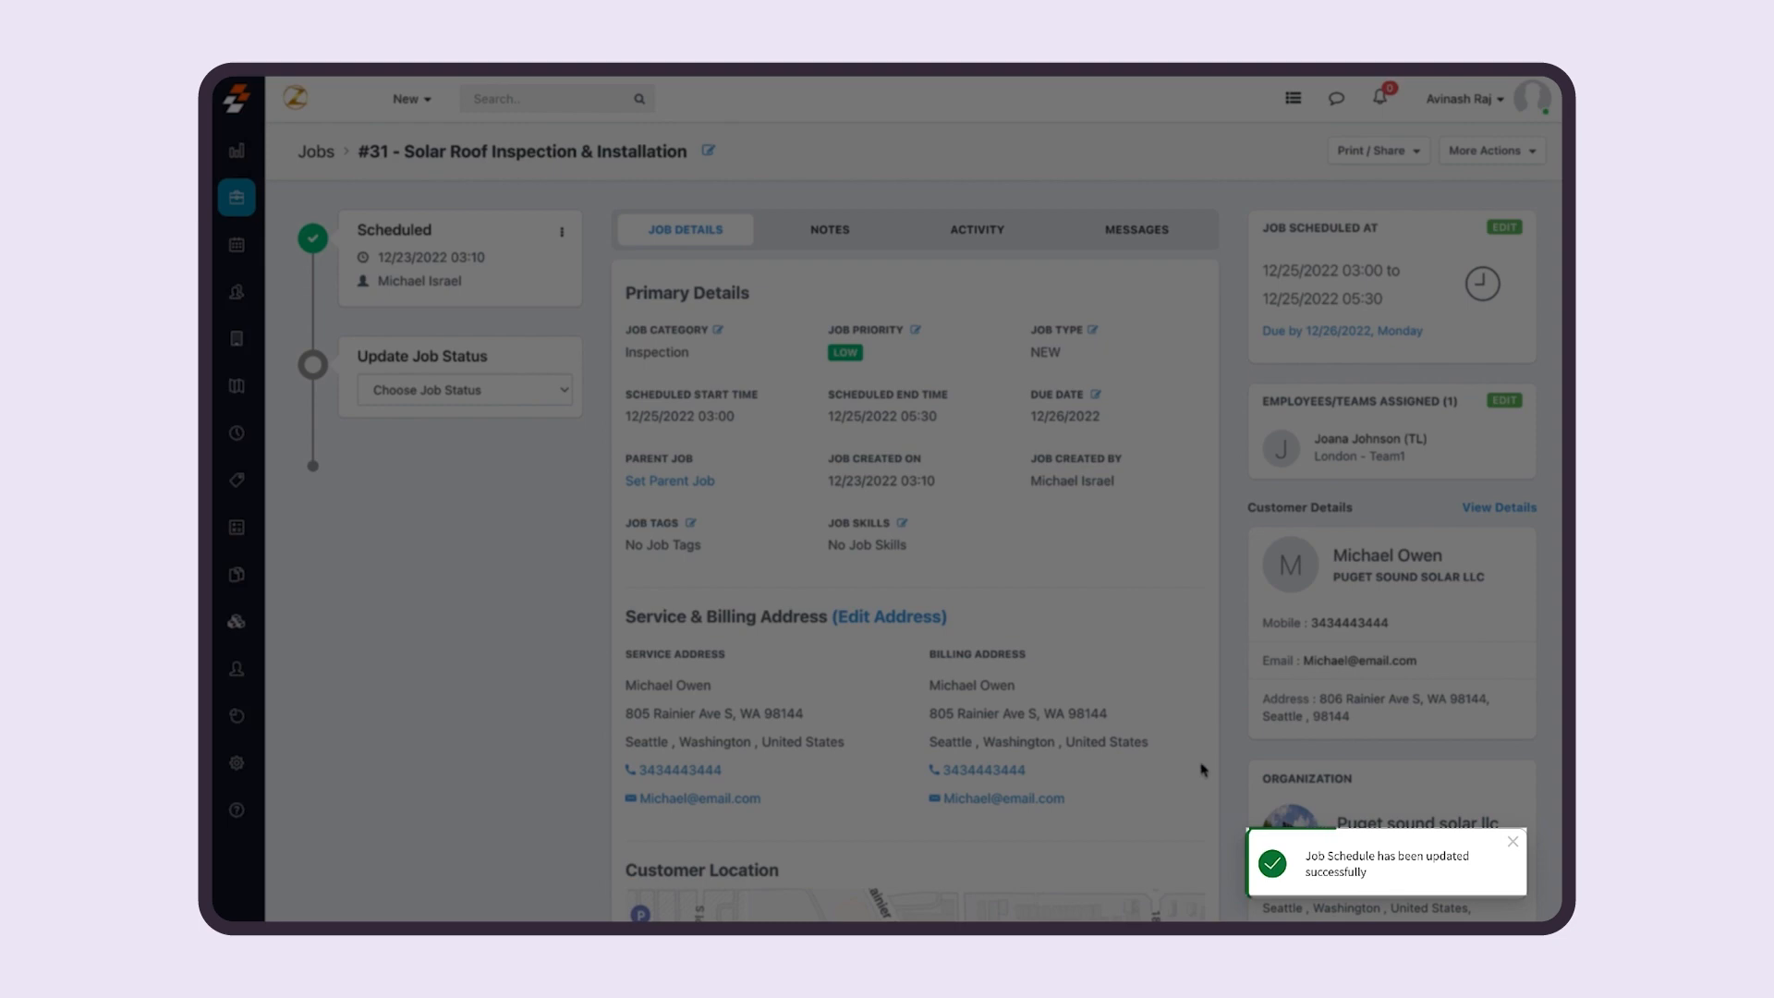
Switch to Zoho CRM and examine the details of the Solar Roof Inspection & Installation deal.
{"action": "scroll", "coordinate": [1202, 769], "scroll_direction": "down", "scroll_amount": 3}
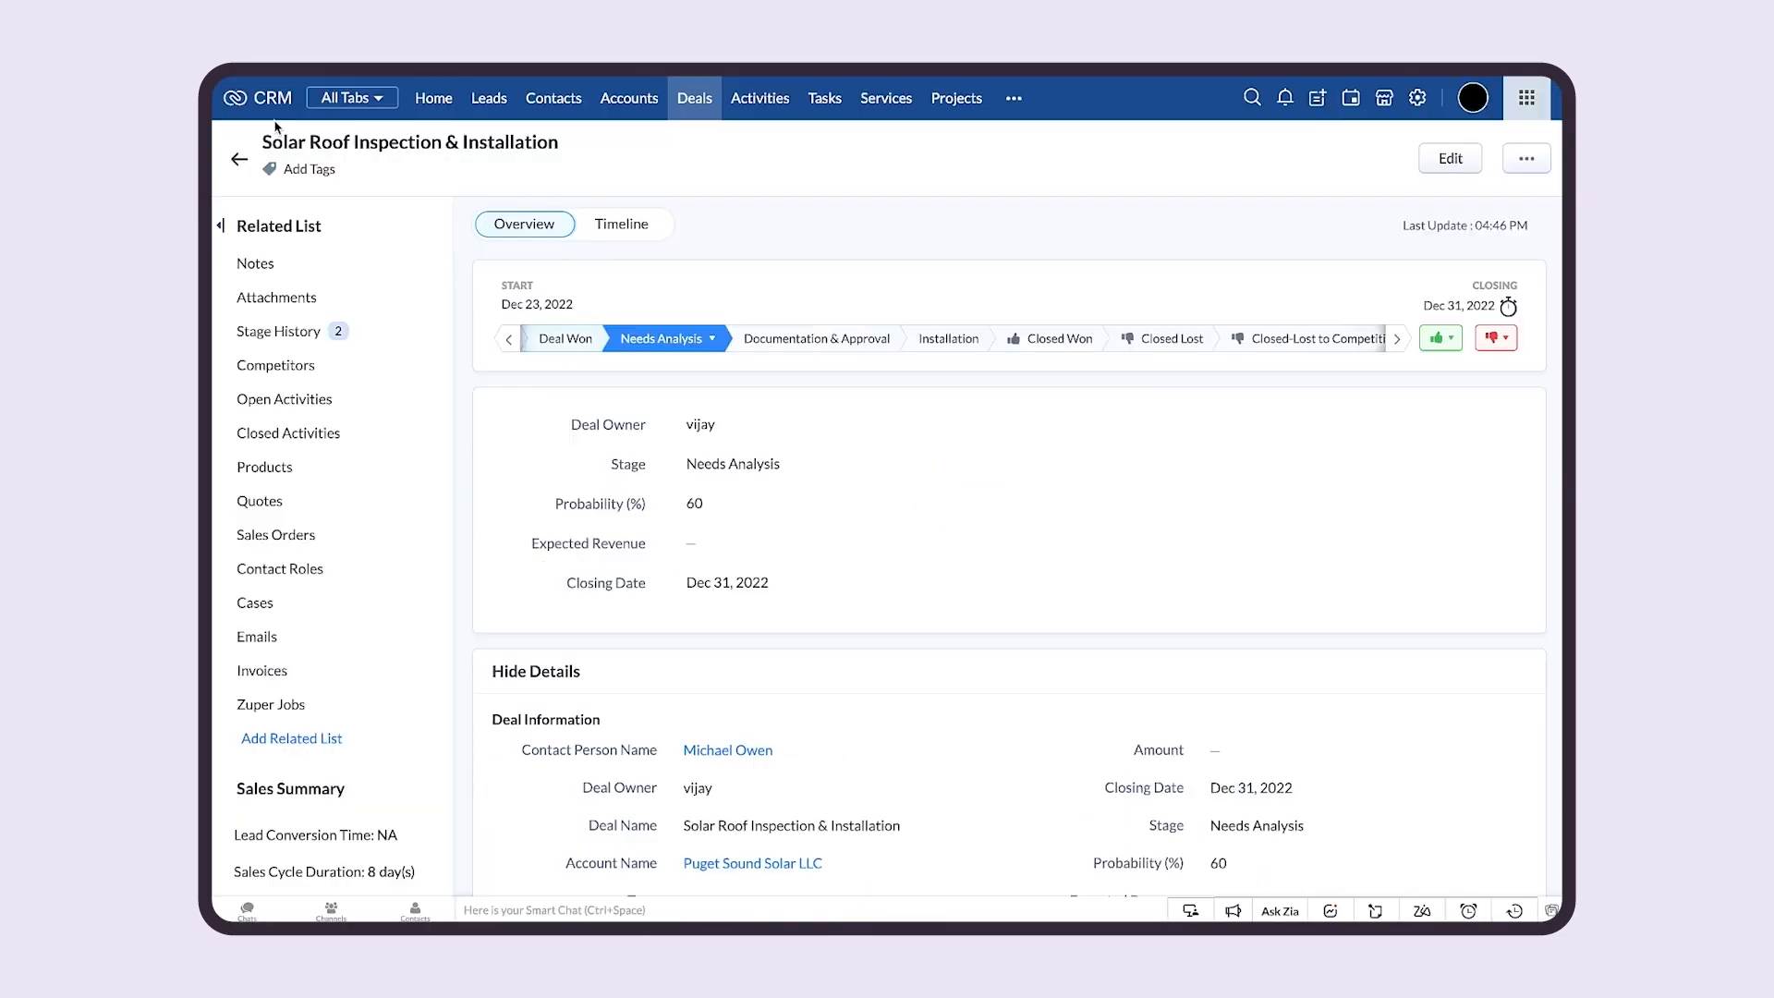
{"action": "scroll", "coordinate": [993, 651], "scroll_direction": "down", "scroll_amount": 3}
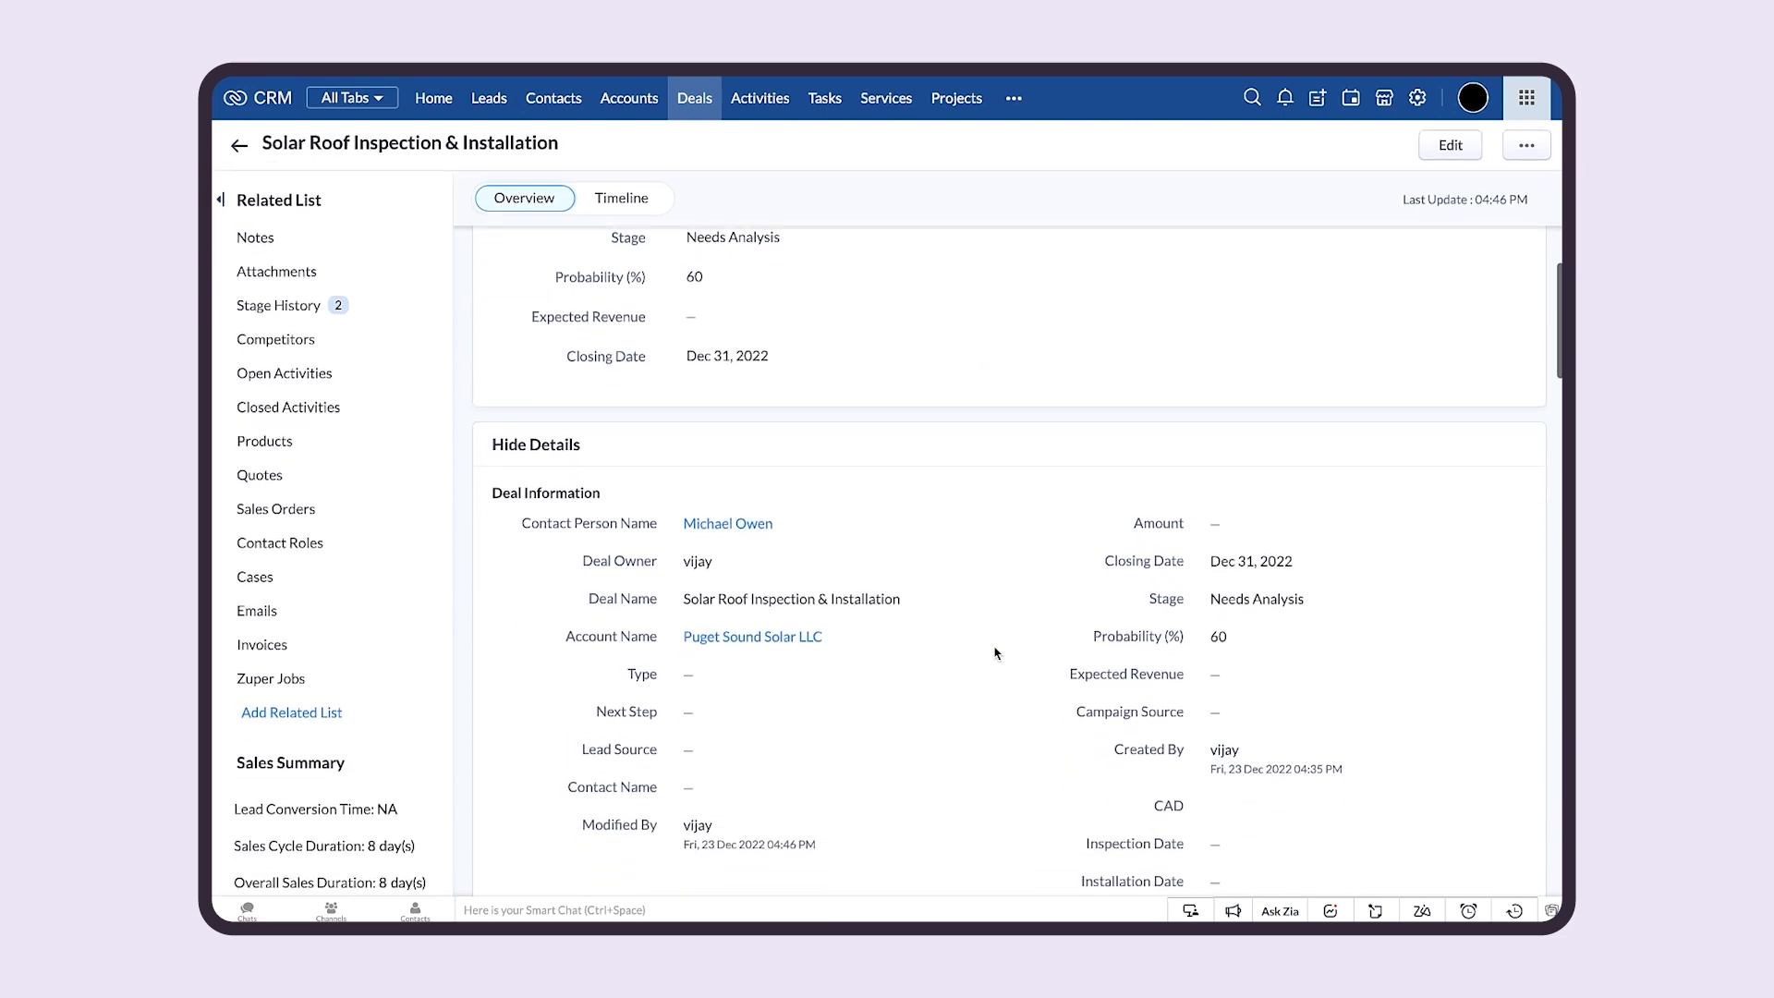
{"action": "scroll", "coordinate": [994, 652], "scroll_direction": "down", "scroll_amount": 6}
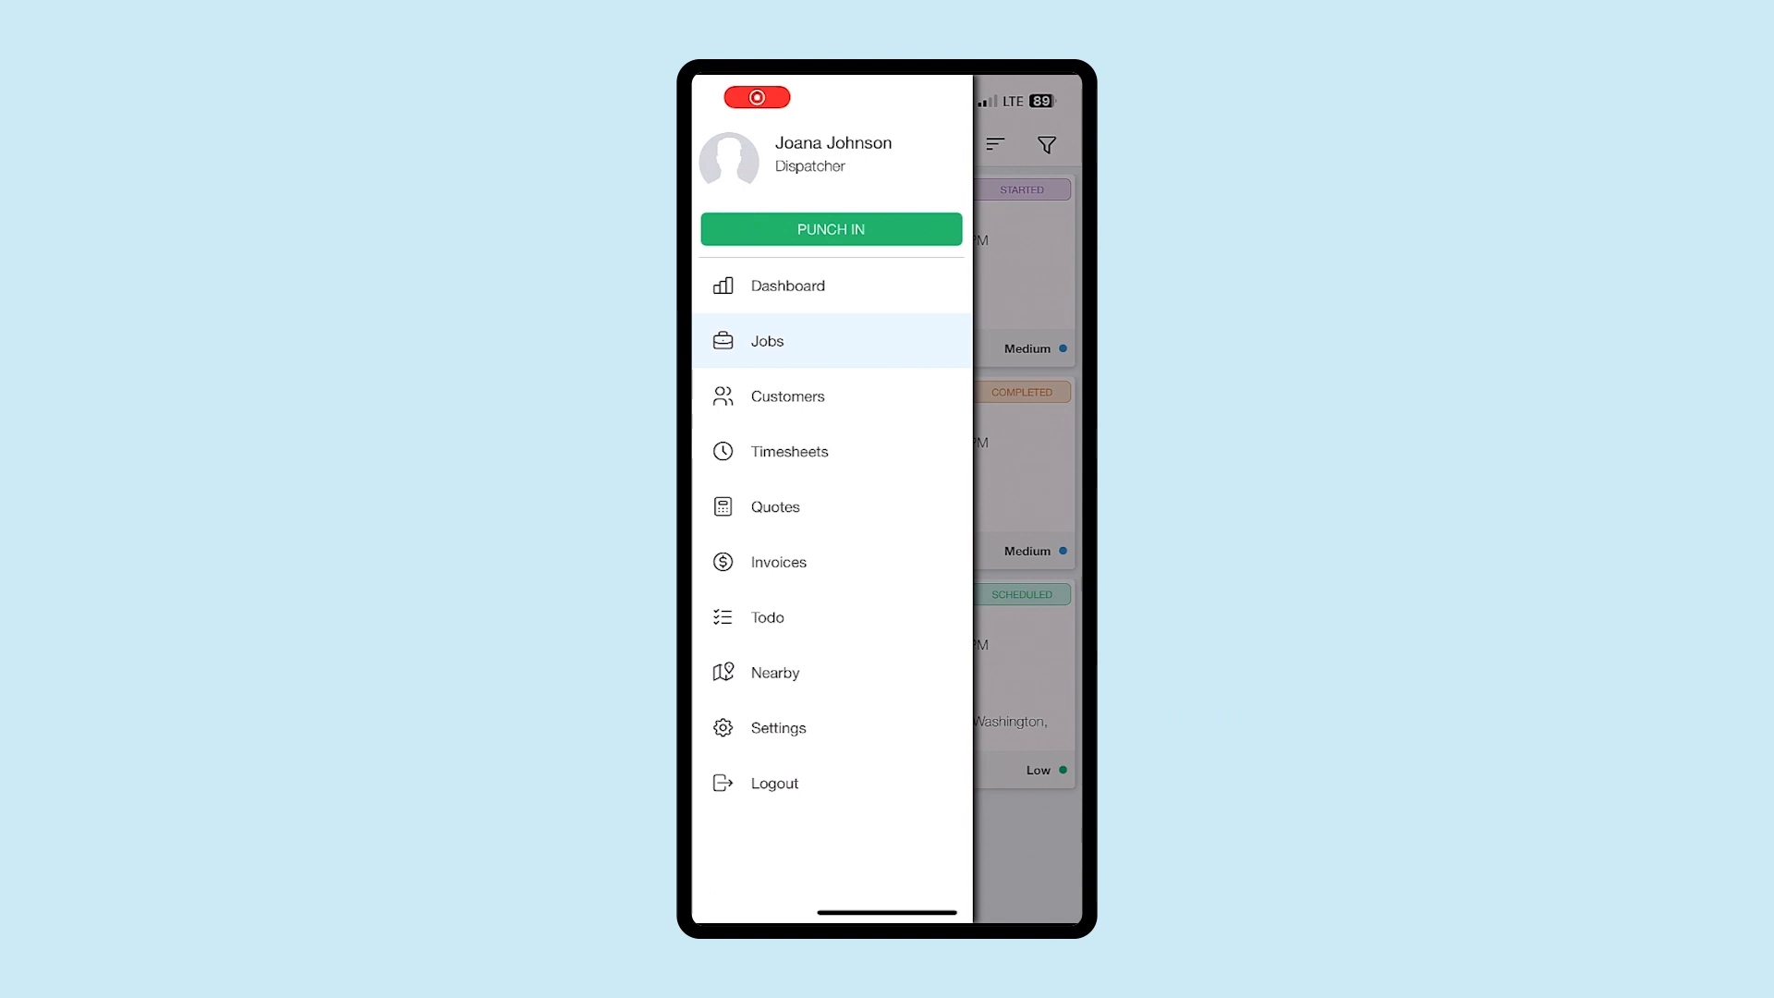
Switch to the Zuper mobile app, punch in the assigned employee and open the list of jobs.
{"action": "left_click", "coordinate": [887, 538]}
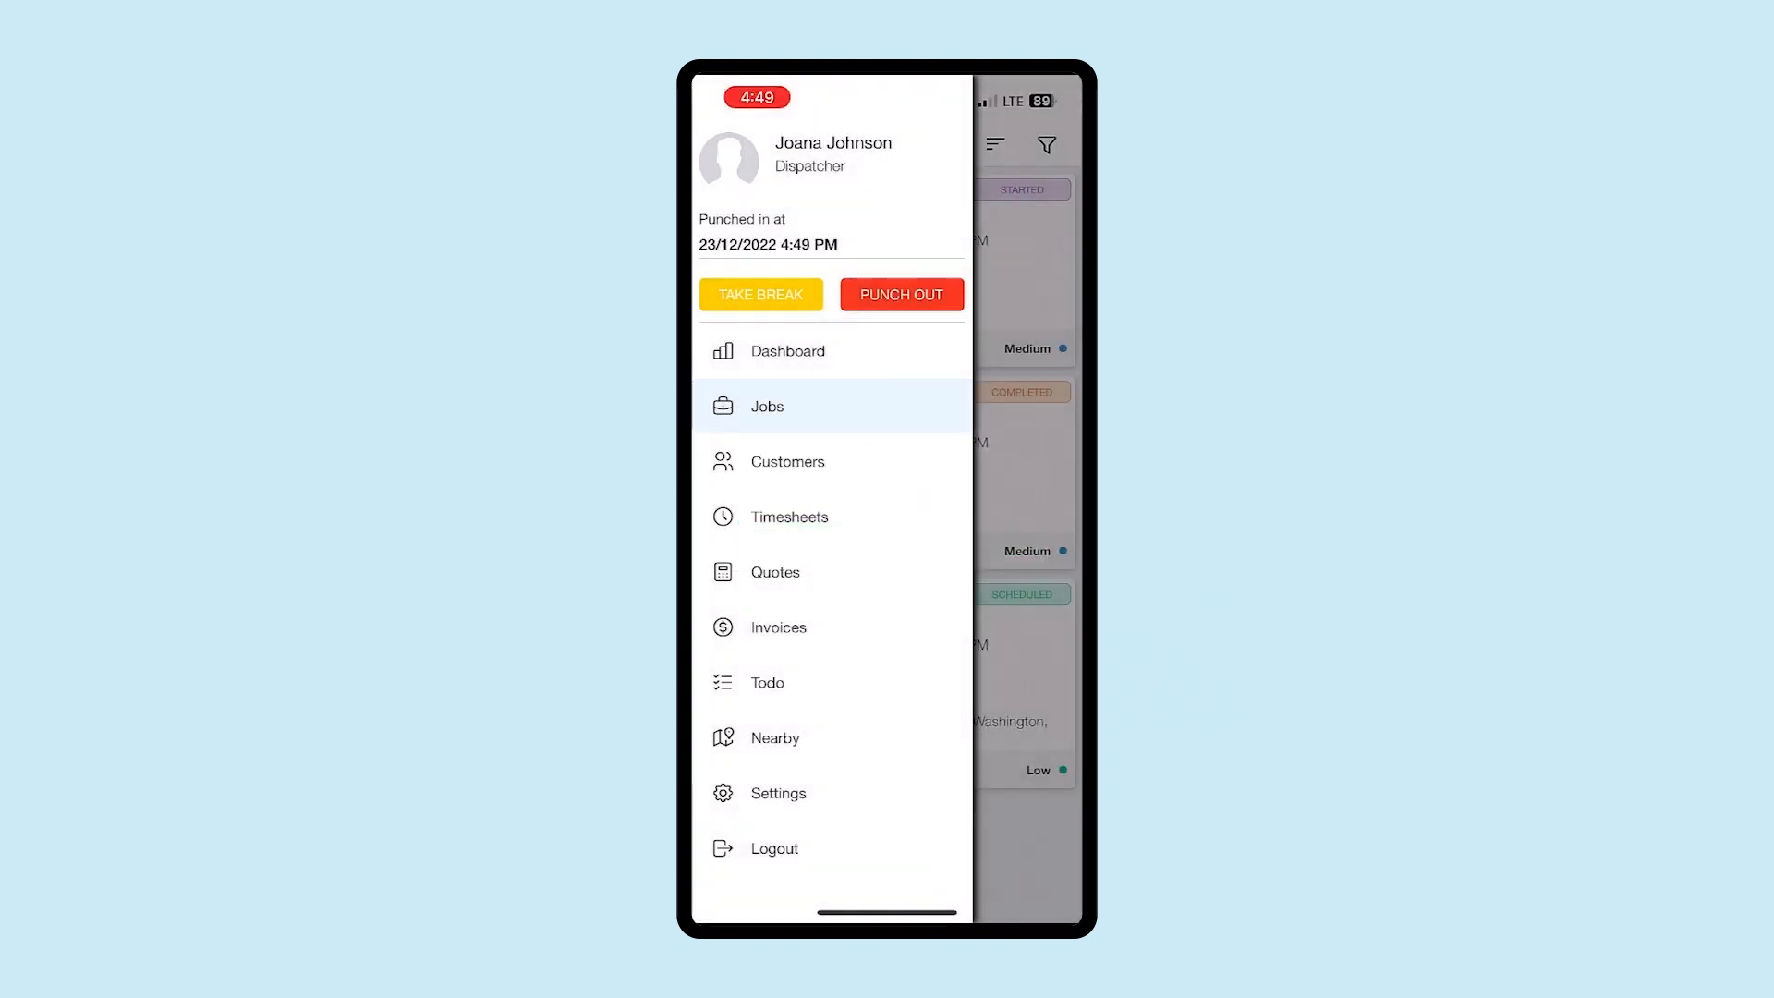
{"action": "left_click", "coordinate": [885, 532]}
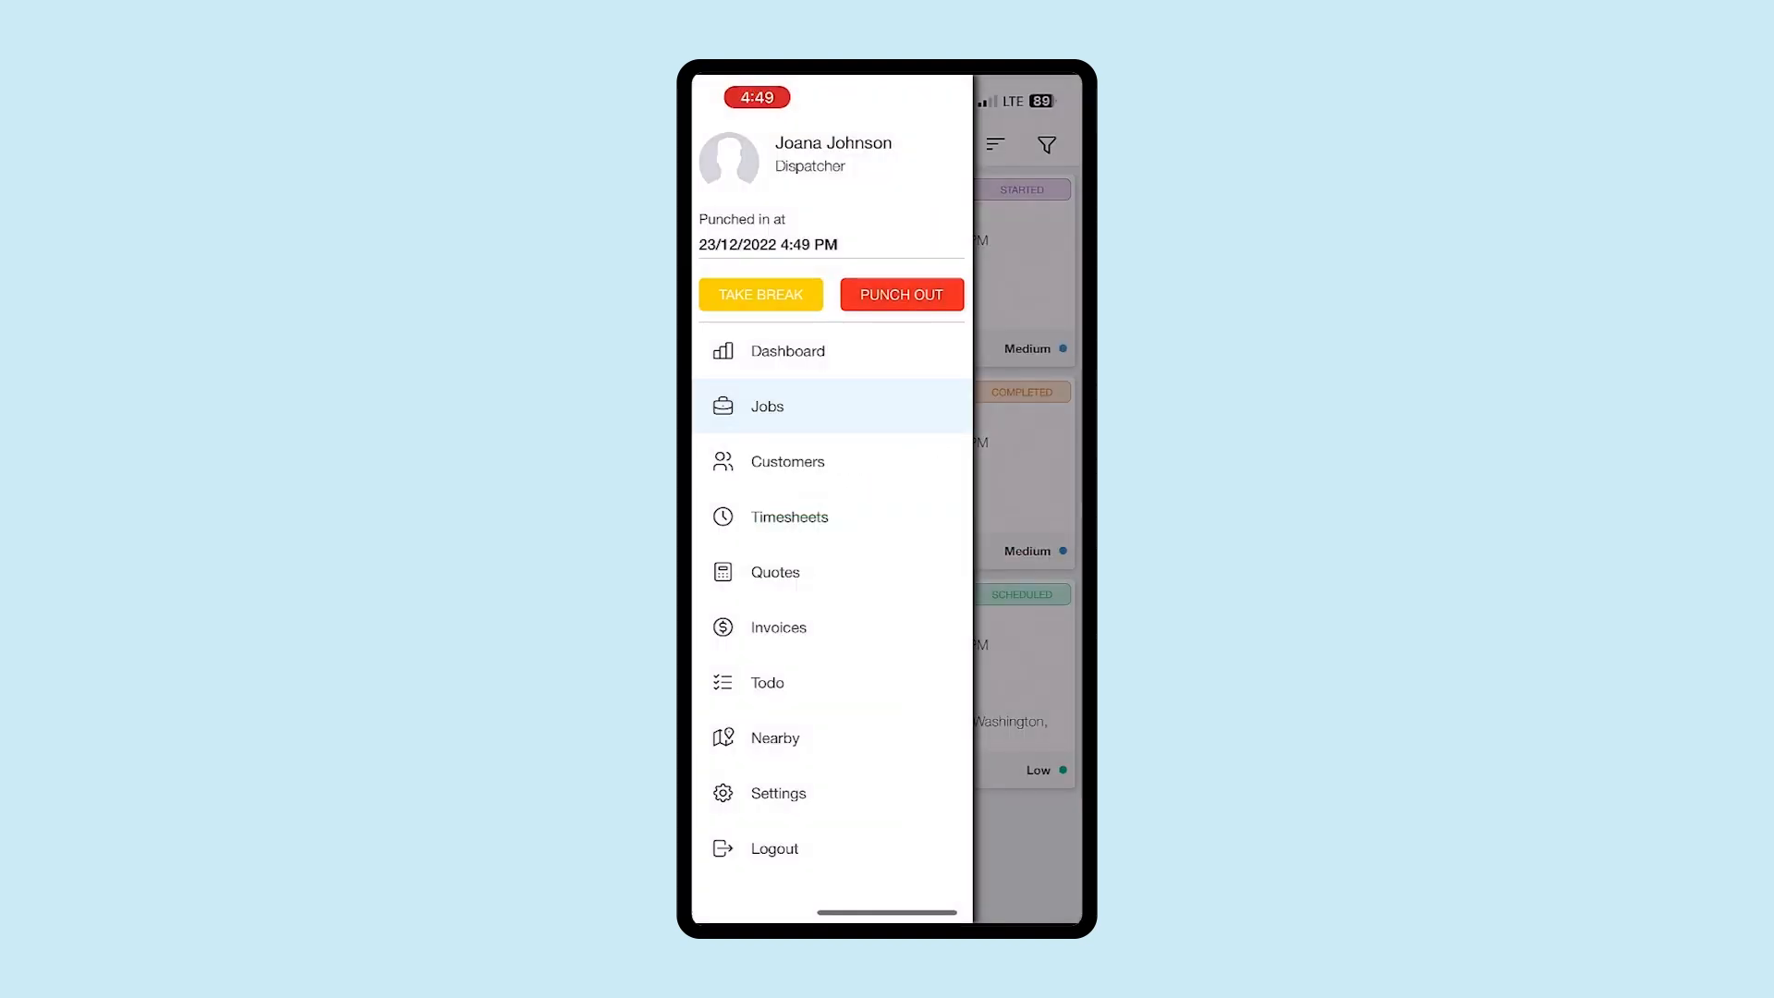
{"action": "left_click", "coordinate": [767, 406]}
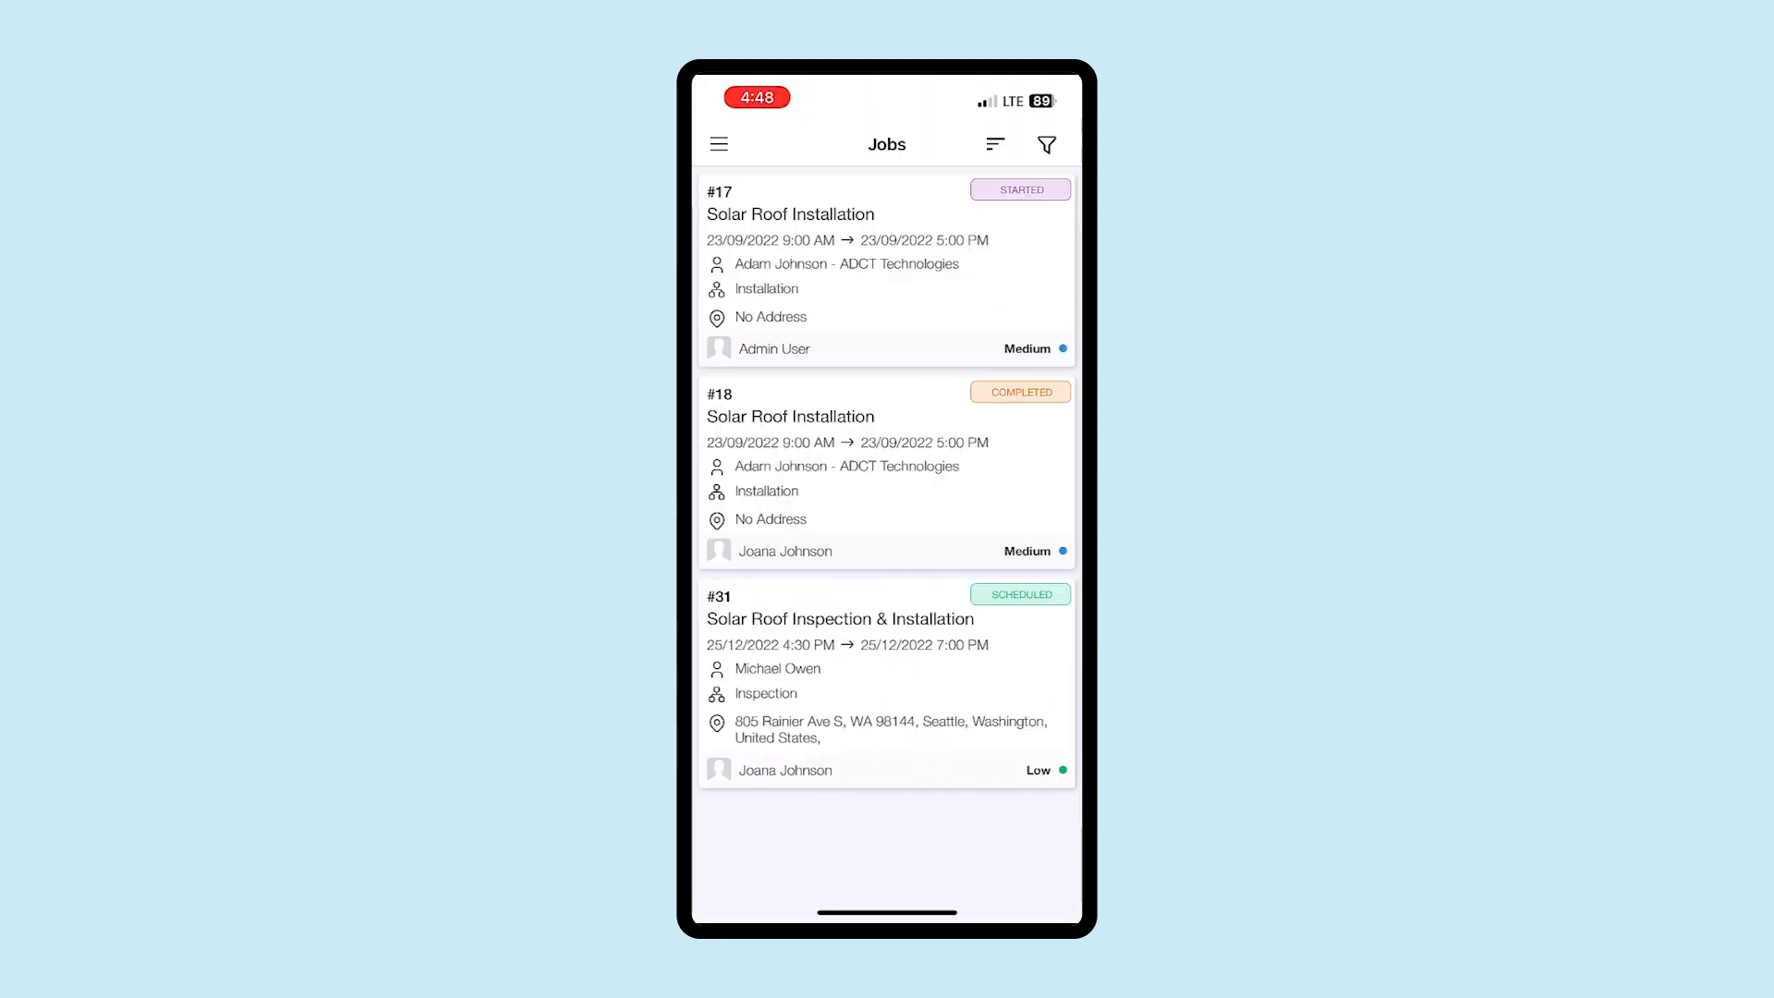
Open the scheduled Solar Roof Inspection & Installation job and accept the new job request.
{"action": "left_click", "coordinate": [886, 684]}
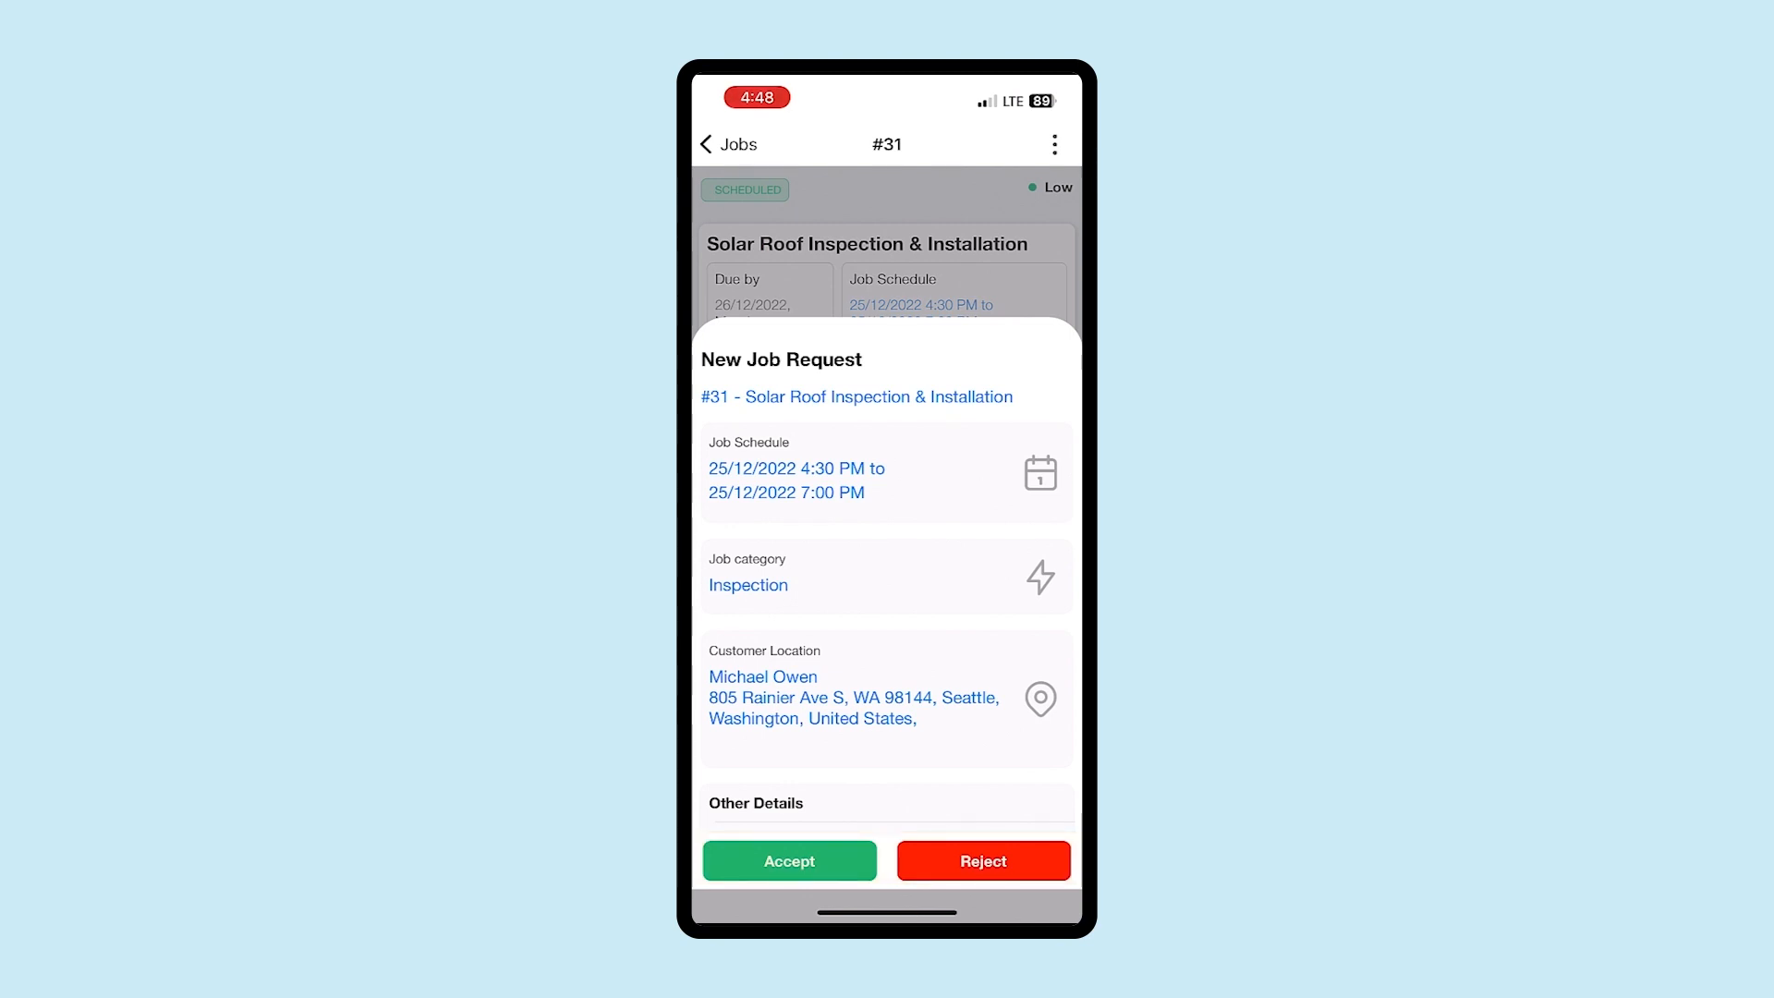
{"action": "scroll", "coordinate": [887, 601], "scroll_direction": "down", "scroll_amount": 1}
{"action": "left_click", "coordinate": [790, 861]}
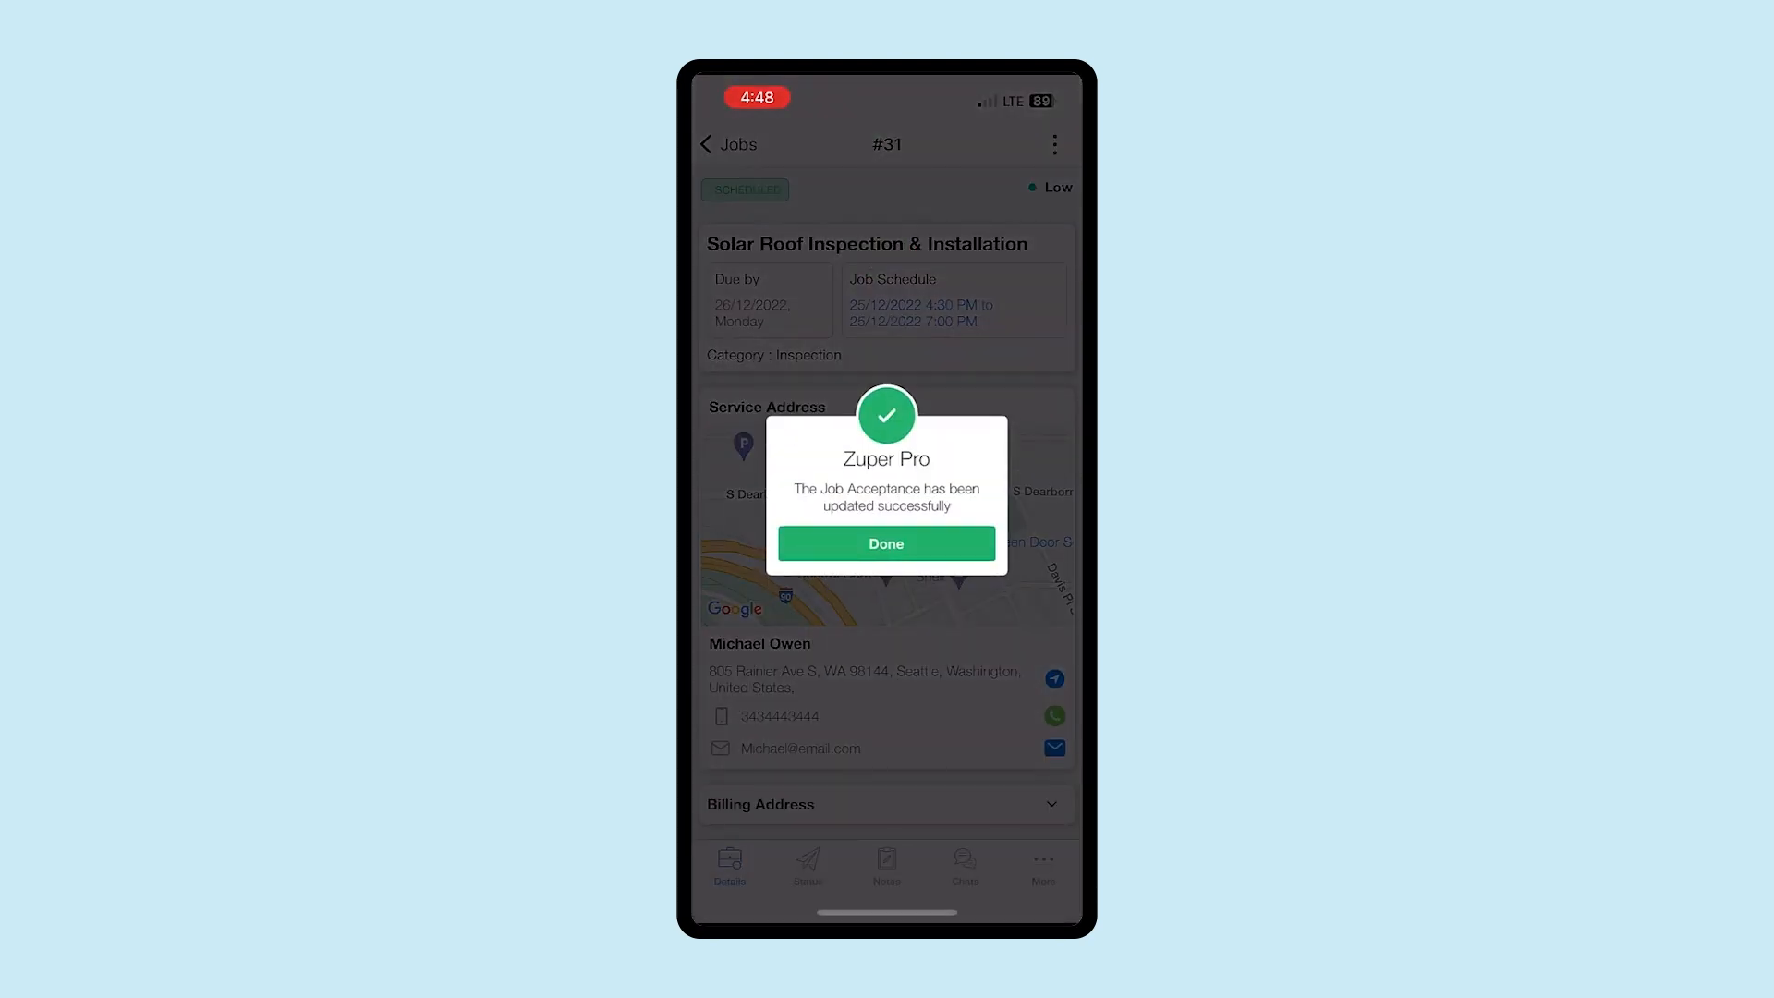
{"action": "left_click", "coordinate": [887, 543]}
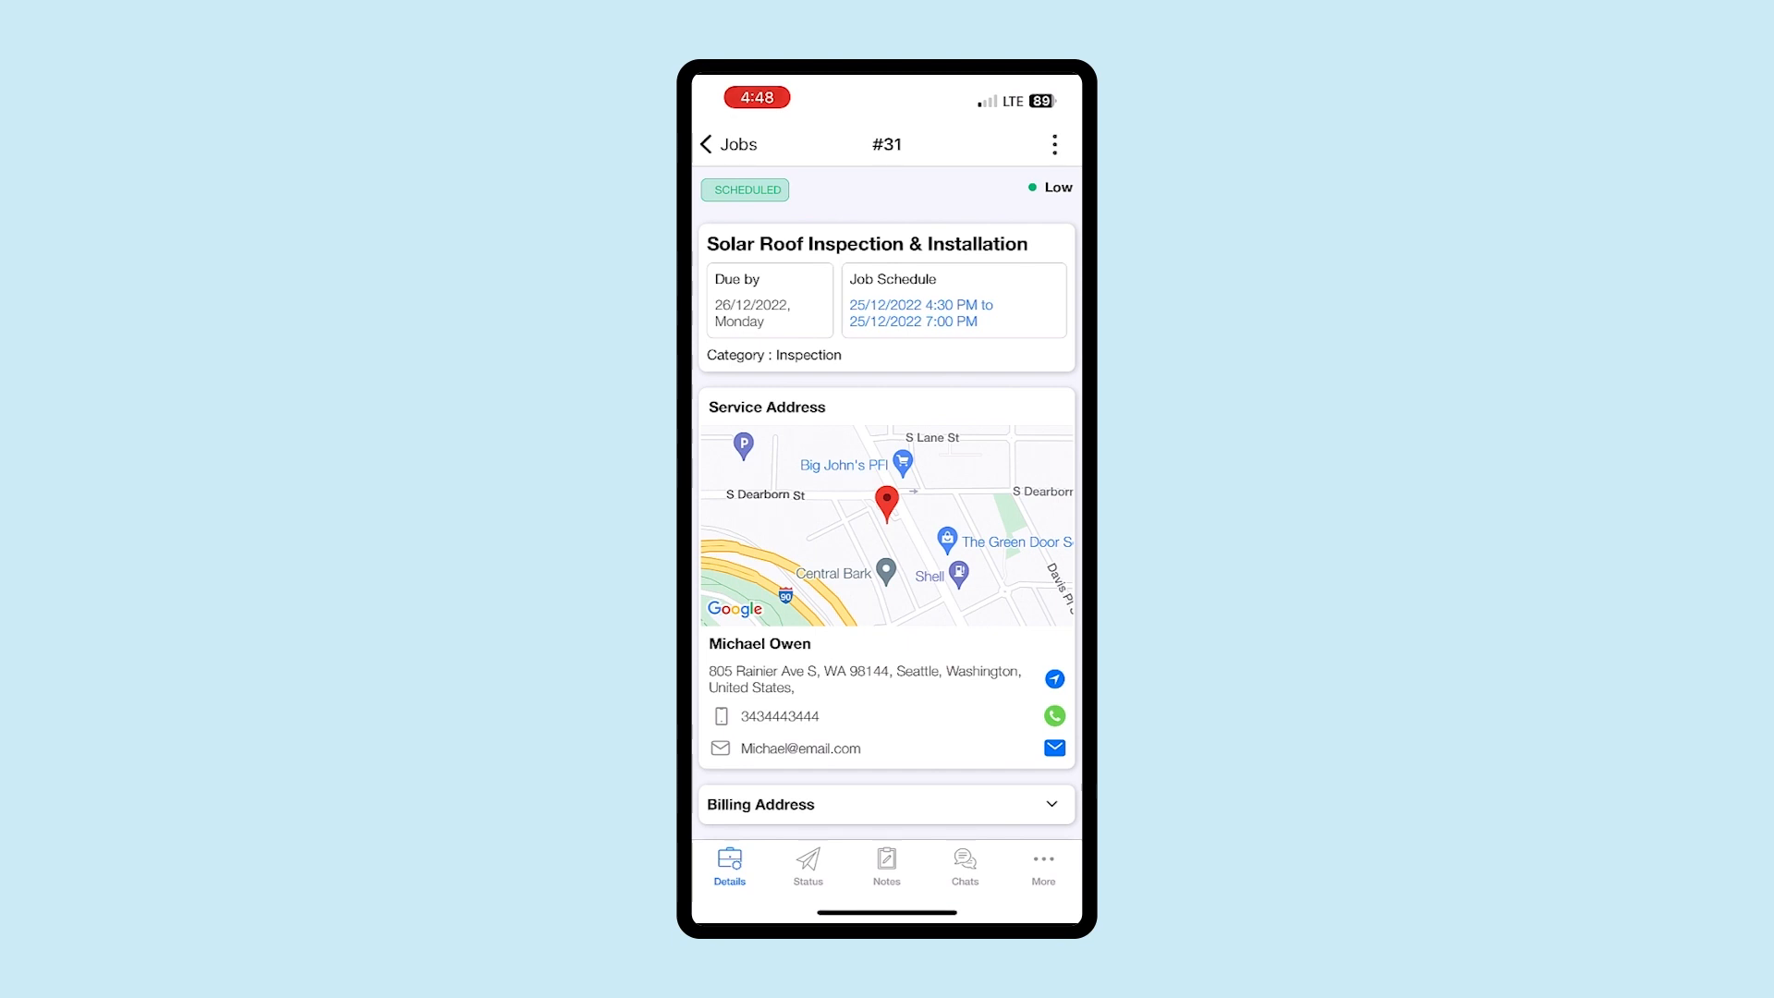
Examine the accepted job's service address, customer, organization, assets, assigned employee and other details.
{"action": "scroll", "coordinate": [887, 533], "scroll_direction": "down", "scroll_amount": 5}
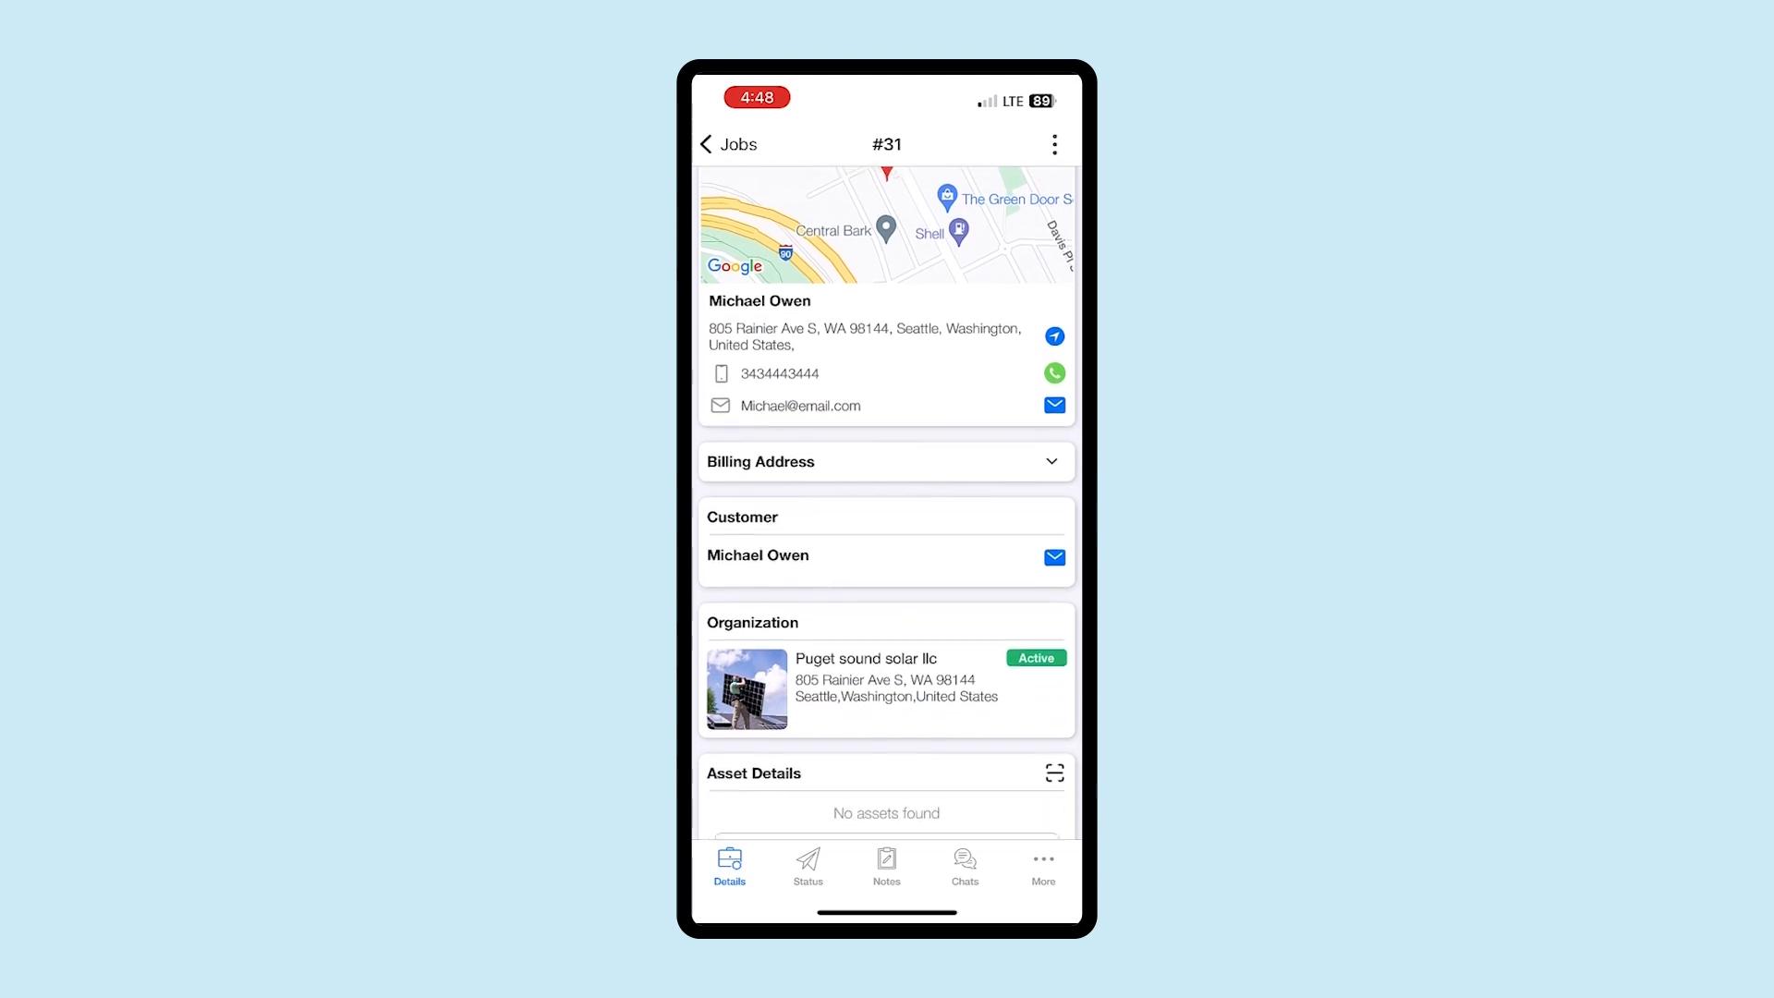
{"action": "scroll", "coordinate": [887, 533], "scroll_direction": "down", "scroll_amount": 3}
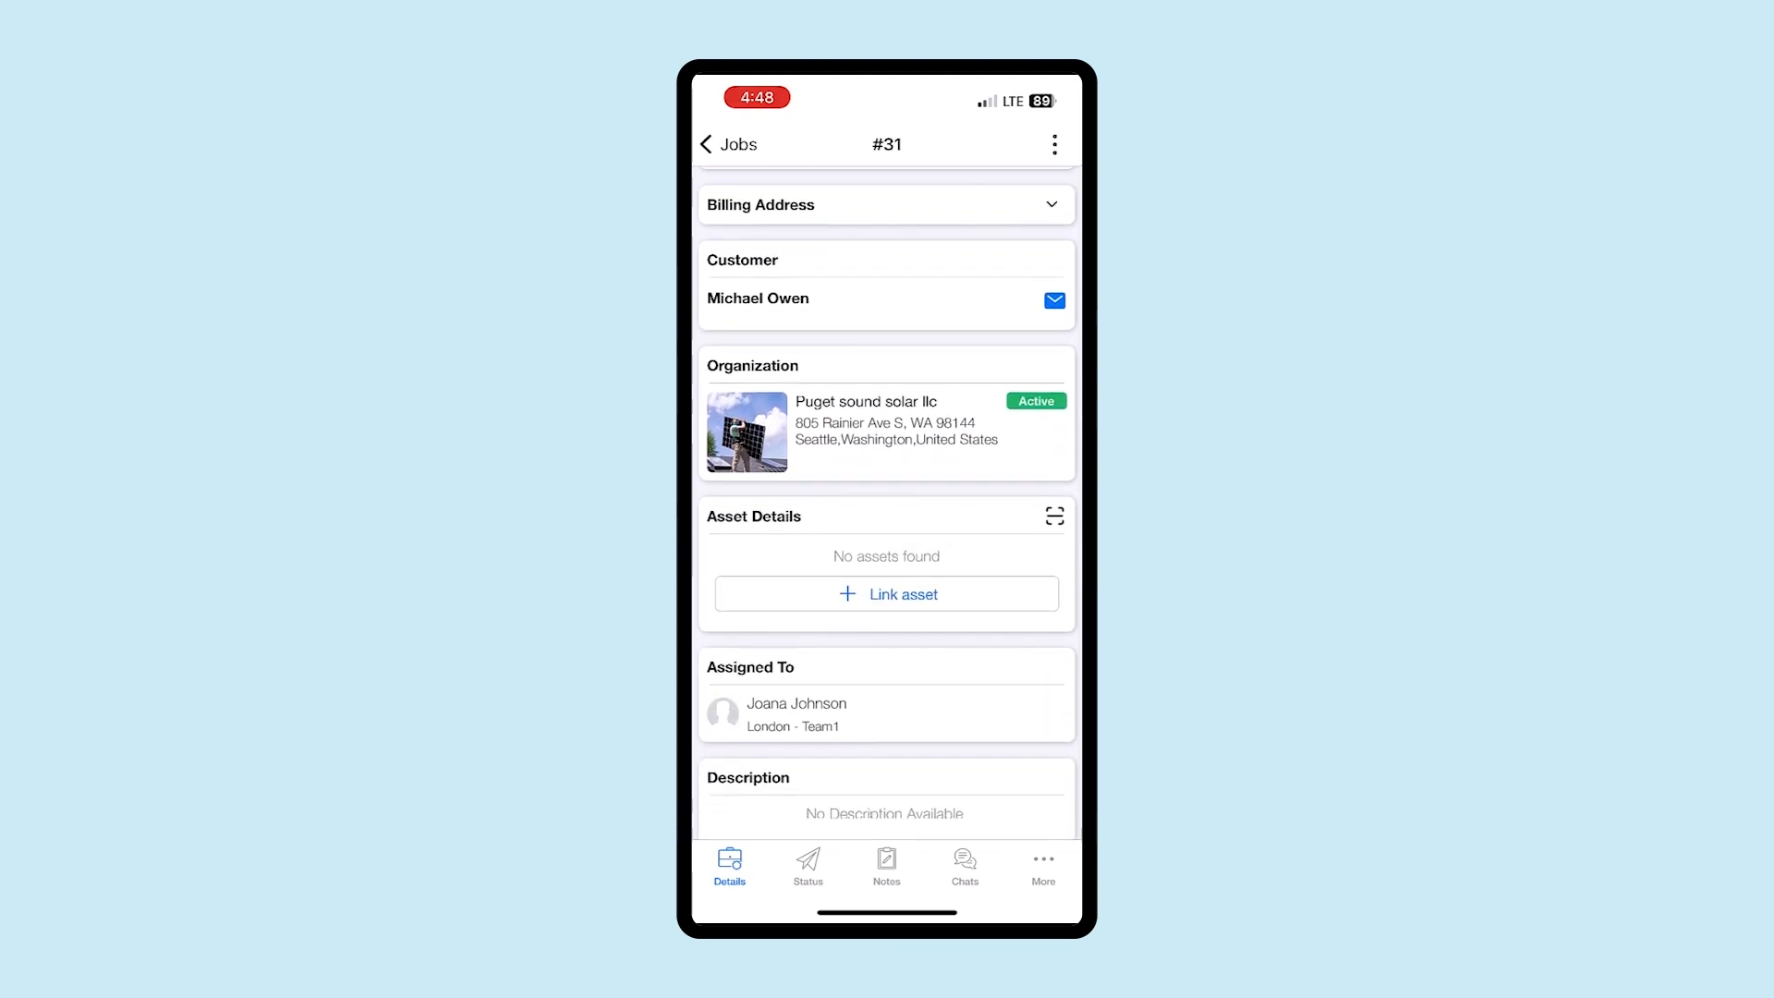
{"action": "scroll", "coordinate": [887, 533], "scroll_direction": "down", "scroll_amount": 3}
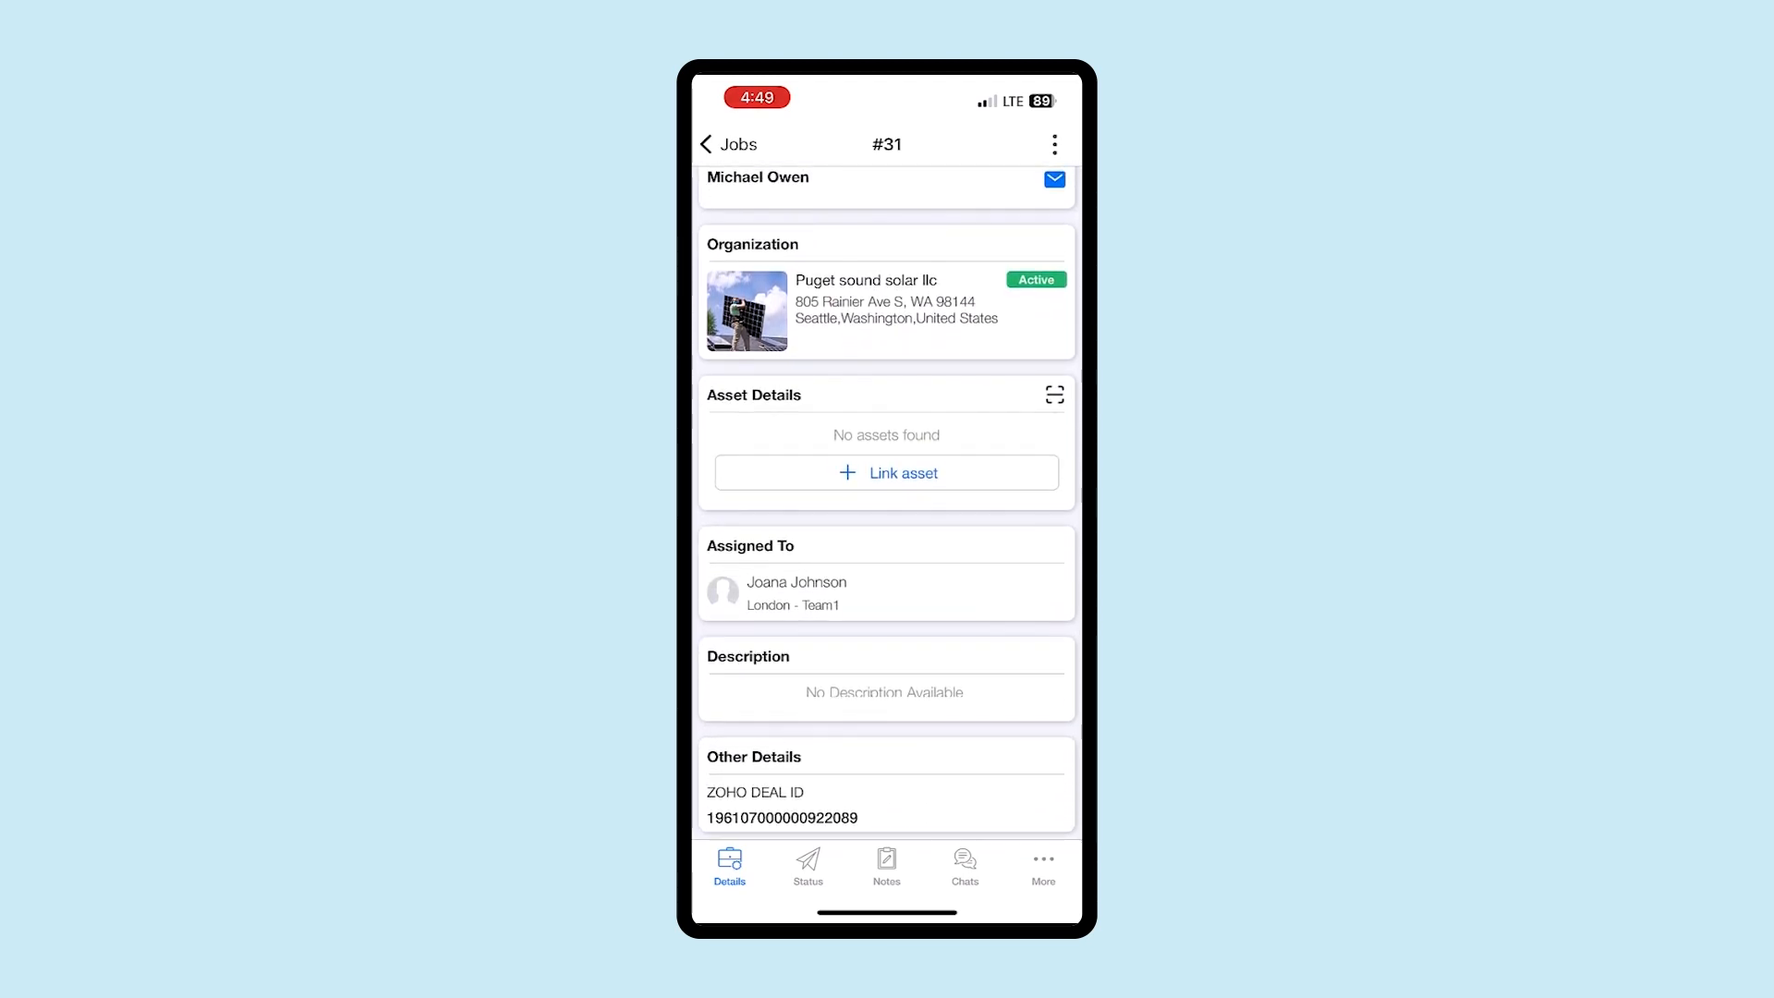
{"action": "scroll", "coordinate": [887, 533], "scroll_direction": "up", "scroll_amount": 10}
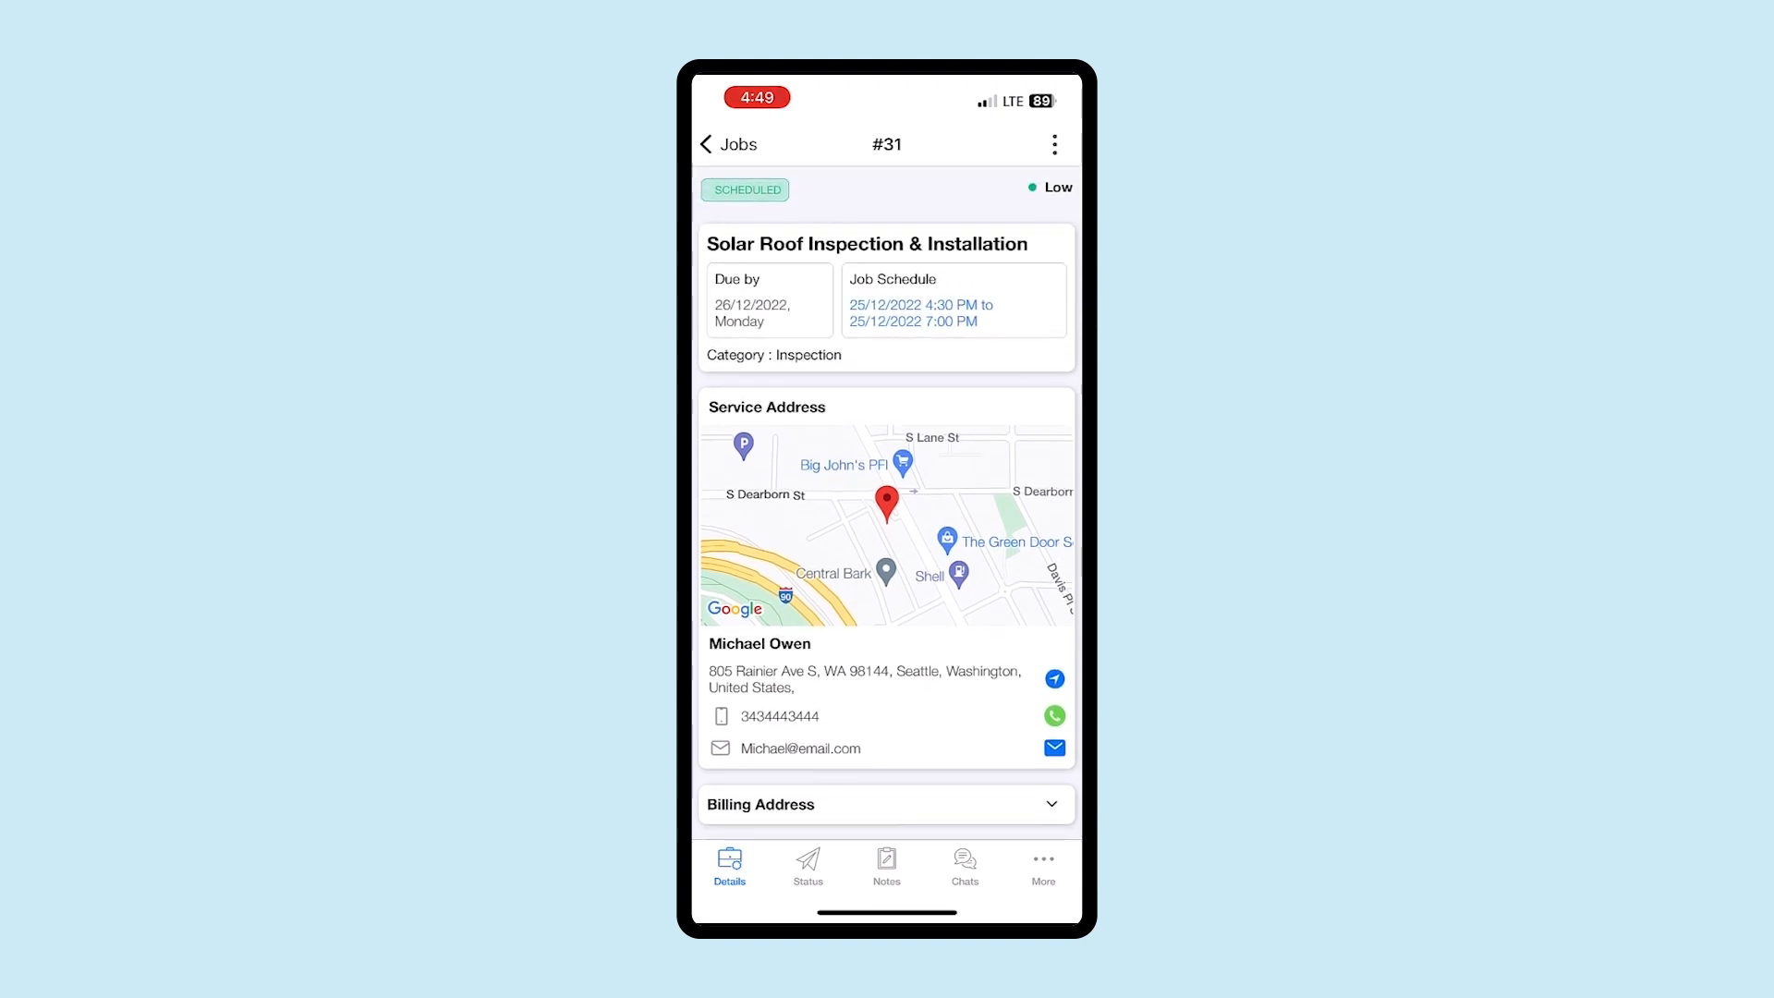
Choose OnMyWay as the job's new status and confirm the update.
{"action": "left_click", "coordinate": [807, 866]}
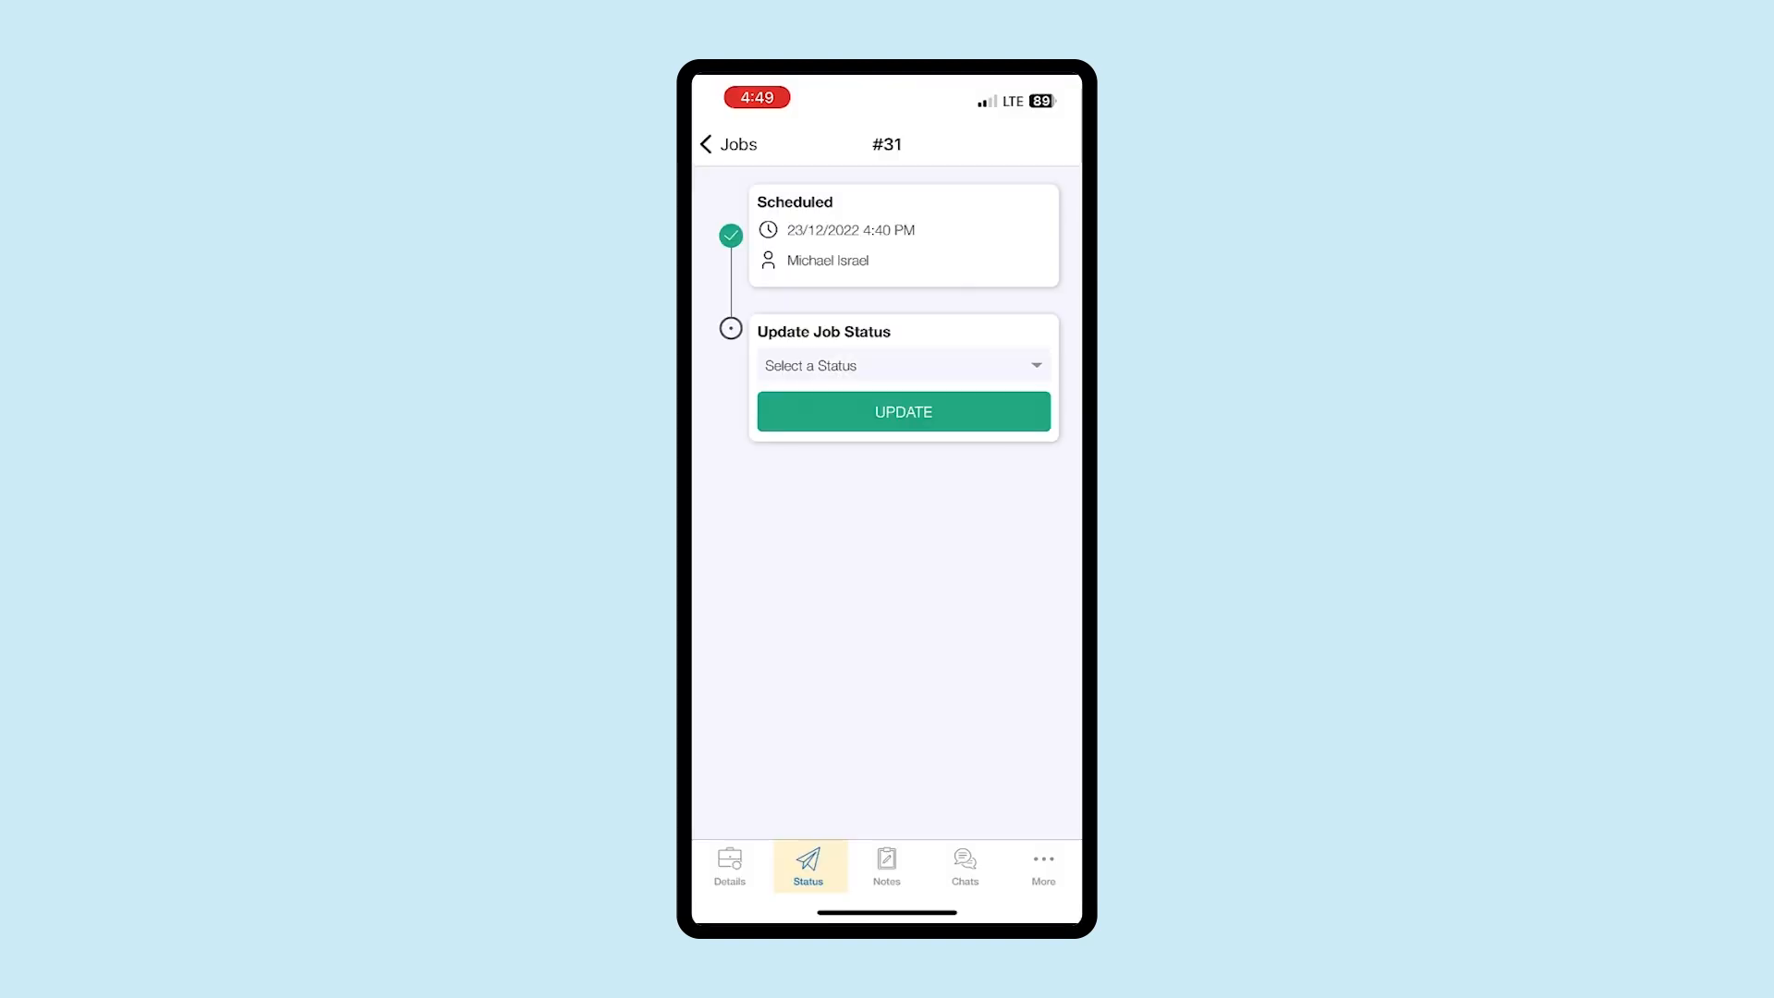
{"action": "left_click", "coordinate": [903, 365]}
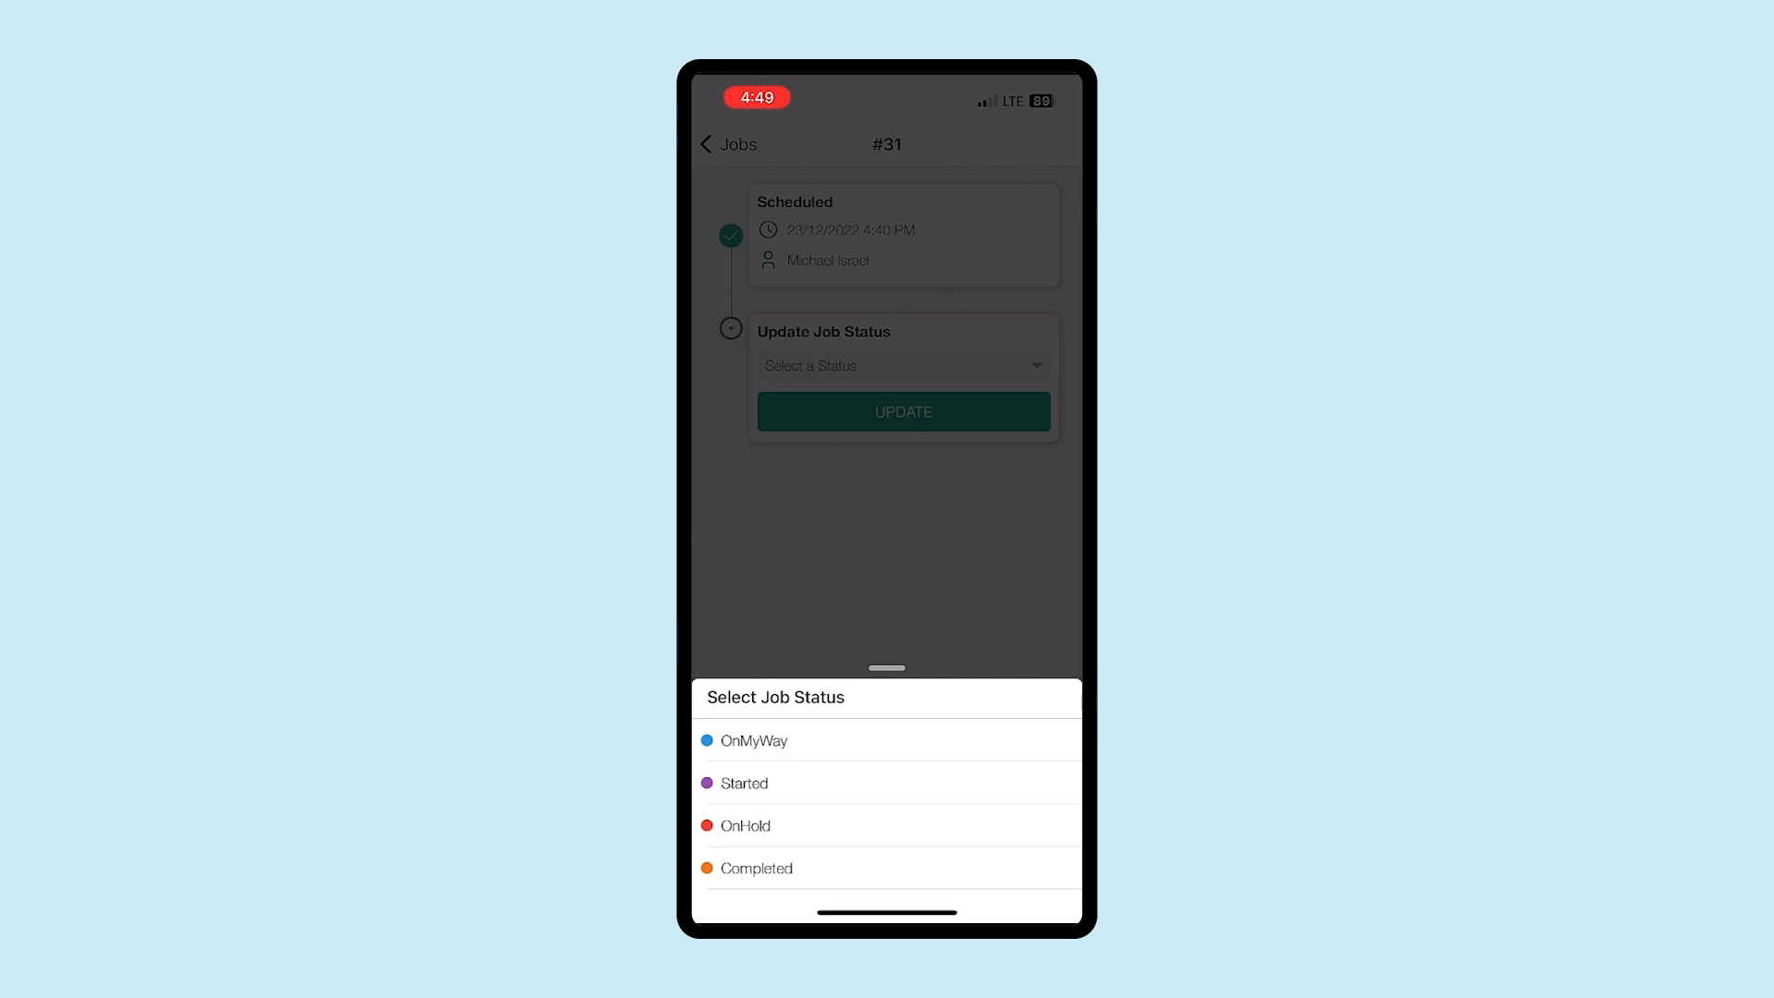
{"action": "left_click", "coordinate": [753, 741]}
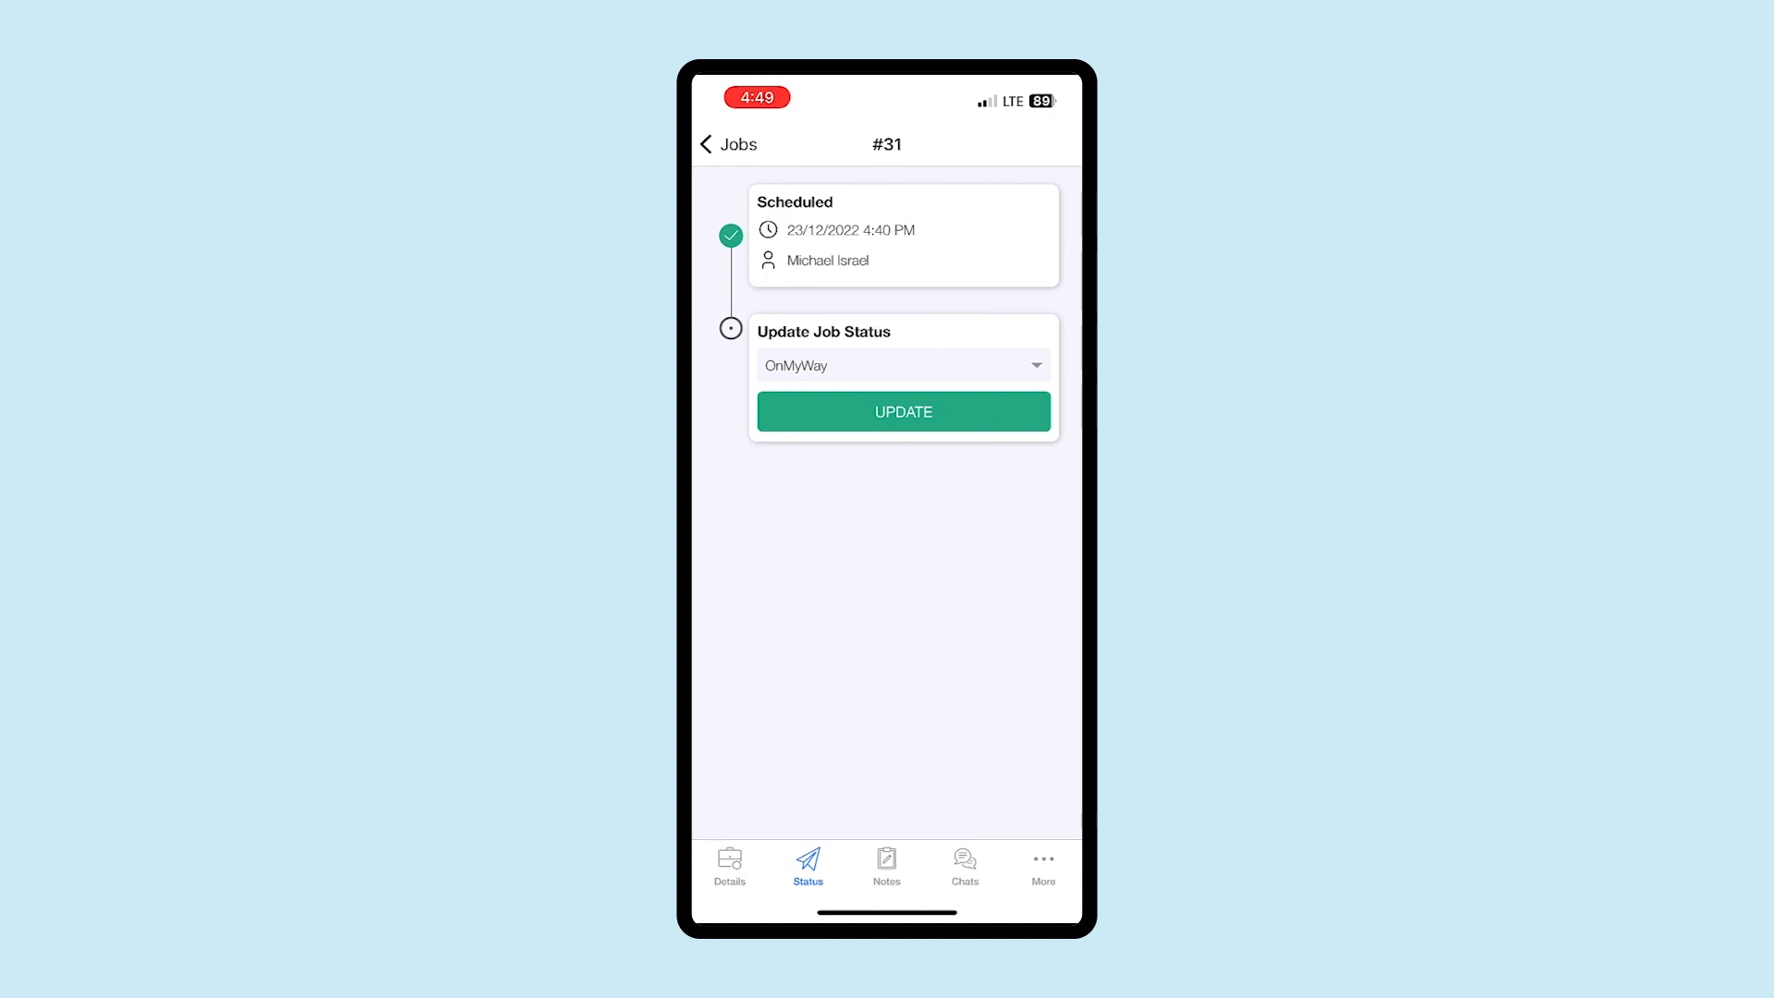
{"action": "left_click", "coordinate": [904, 411]}
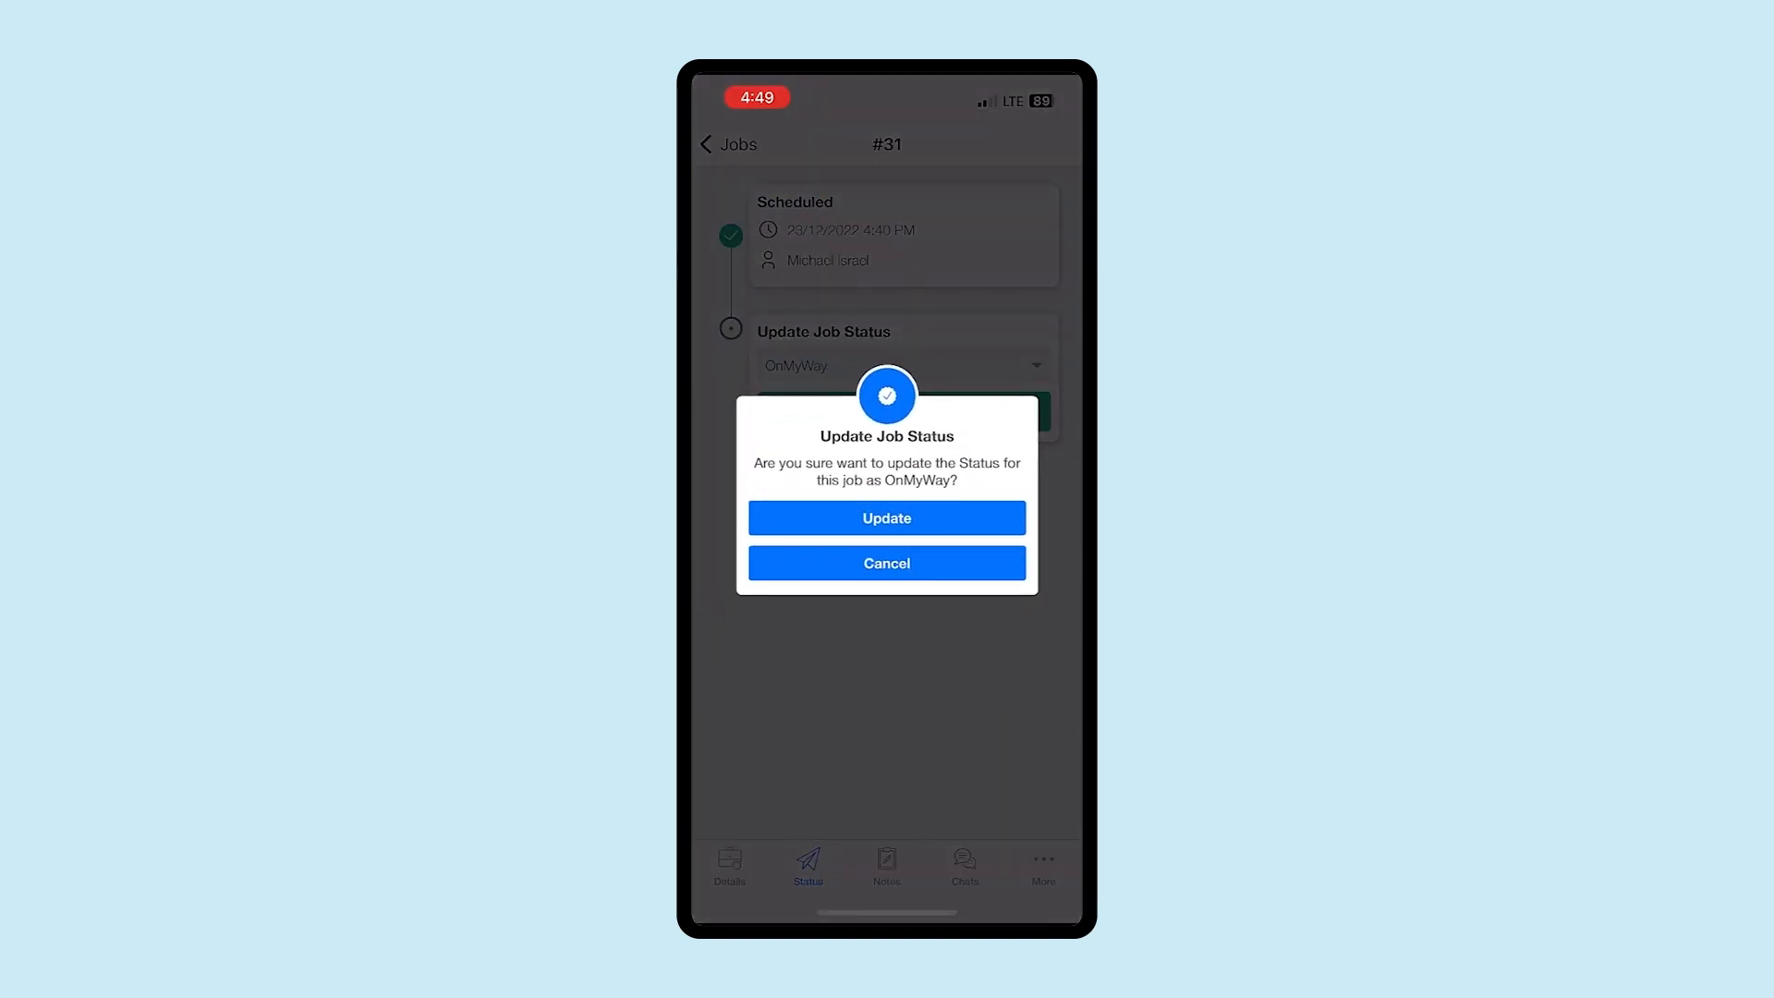
{"action": "left_click", "coordinate": [887, 515]}
Mark the job as OnMyWay with a 30 mins ETA and the remark "I will reach in 30 minutes", without opening a maps app.
{"action": "left_click", "coordinate": [887, 552]}
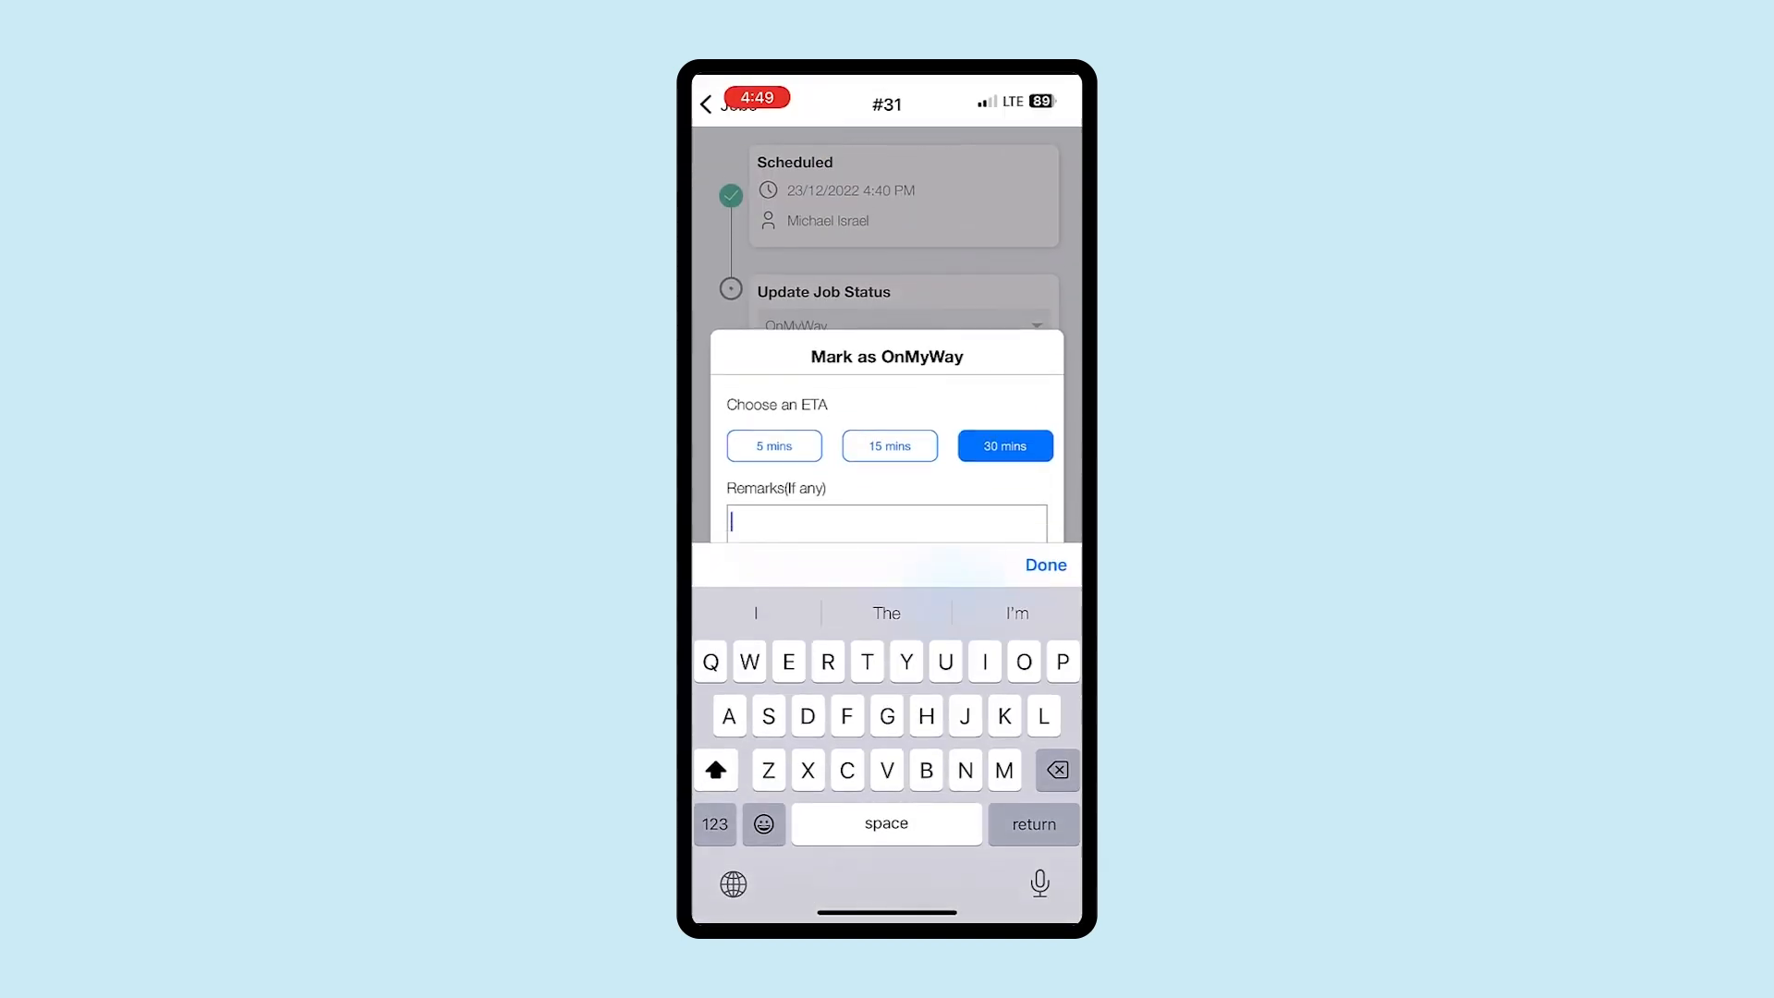
{"action": "type", "text": "I"}
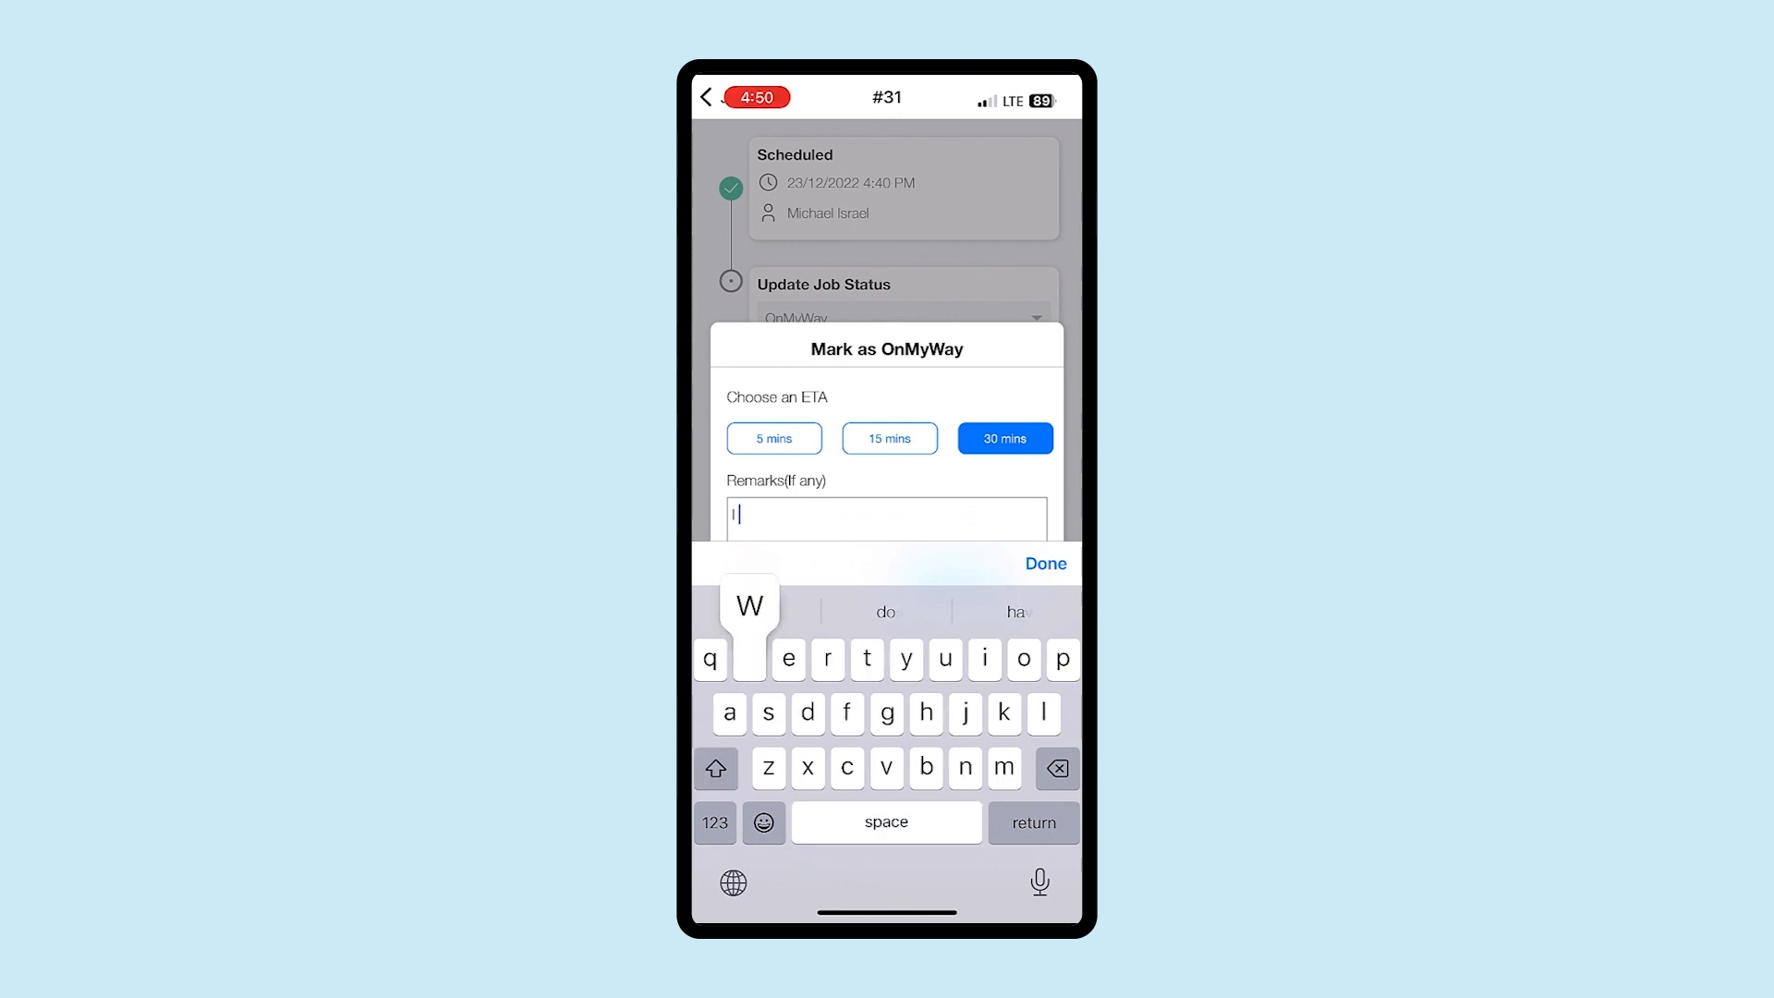
{"action": "type", "text": " will rea"}
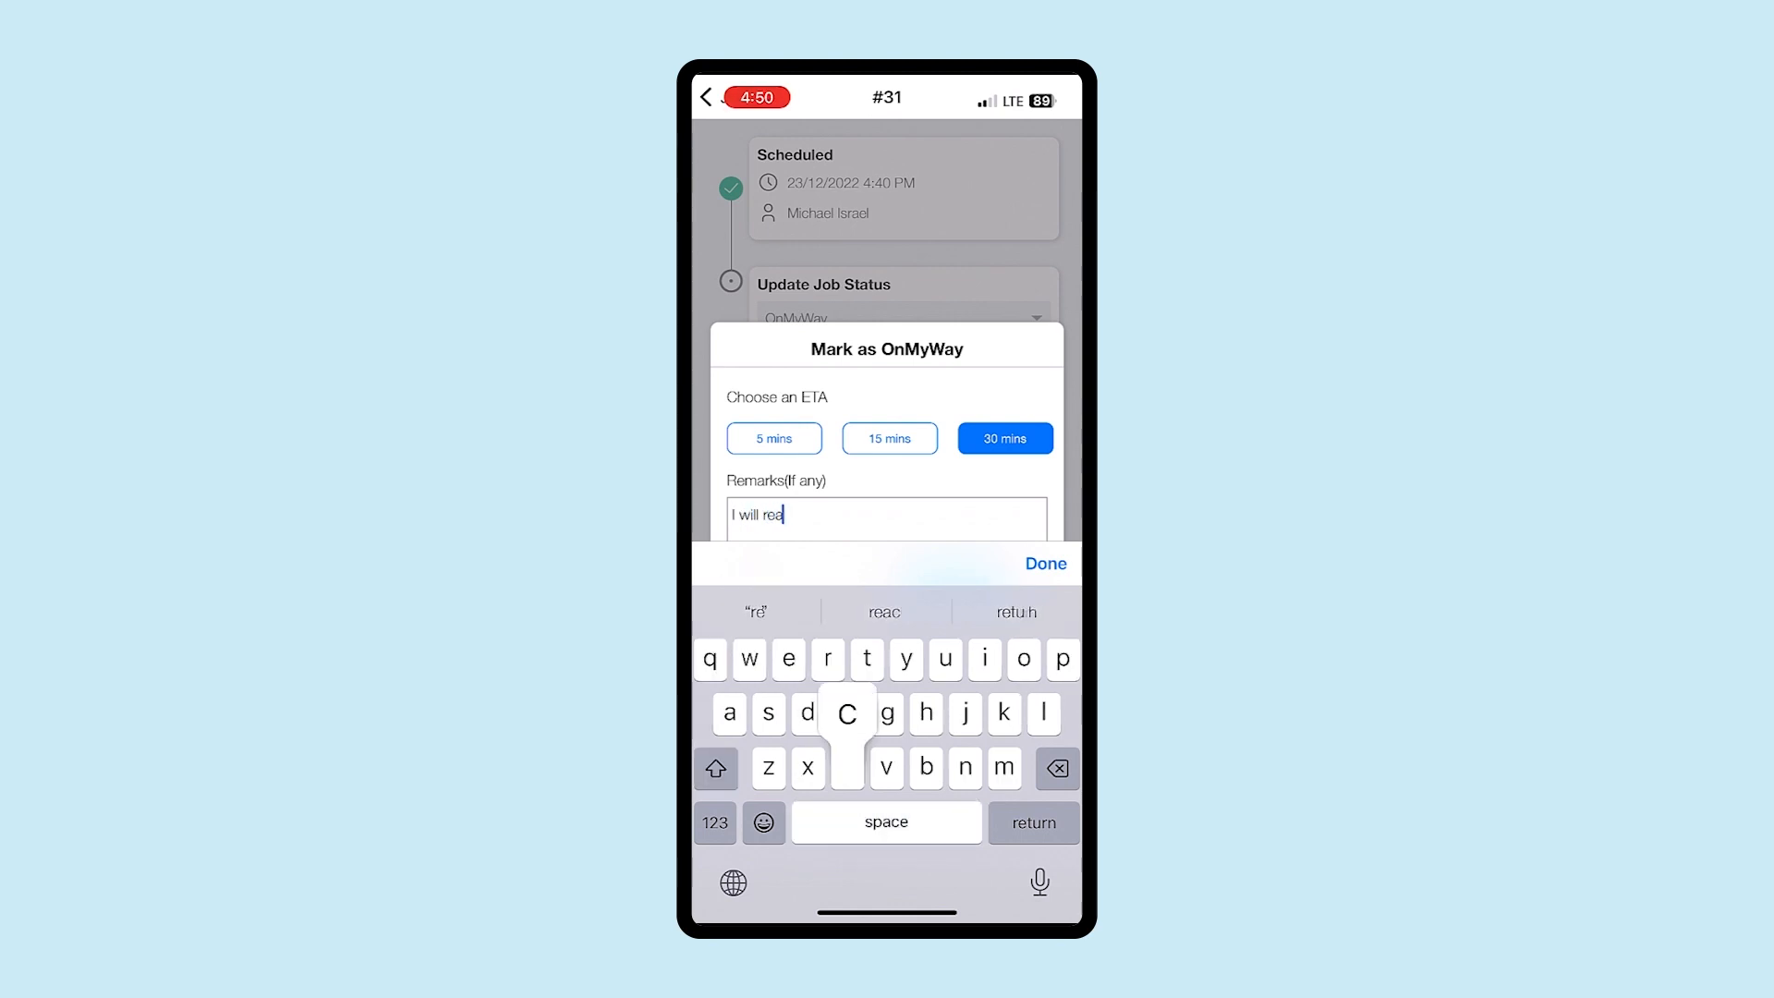
{"action": "type", "text": "ch in "}
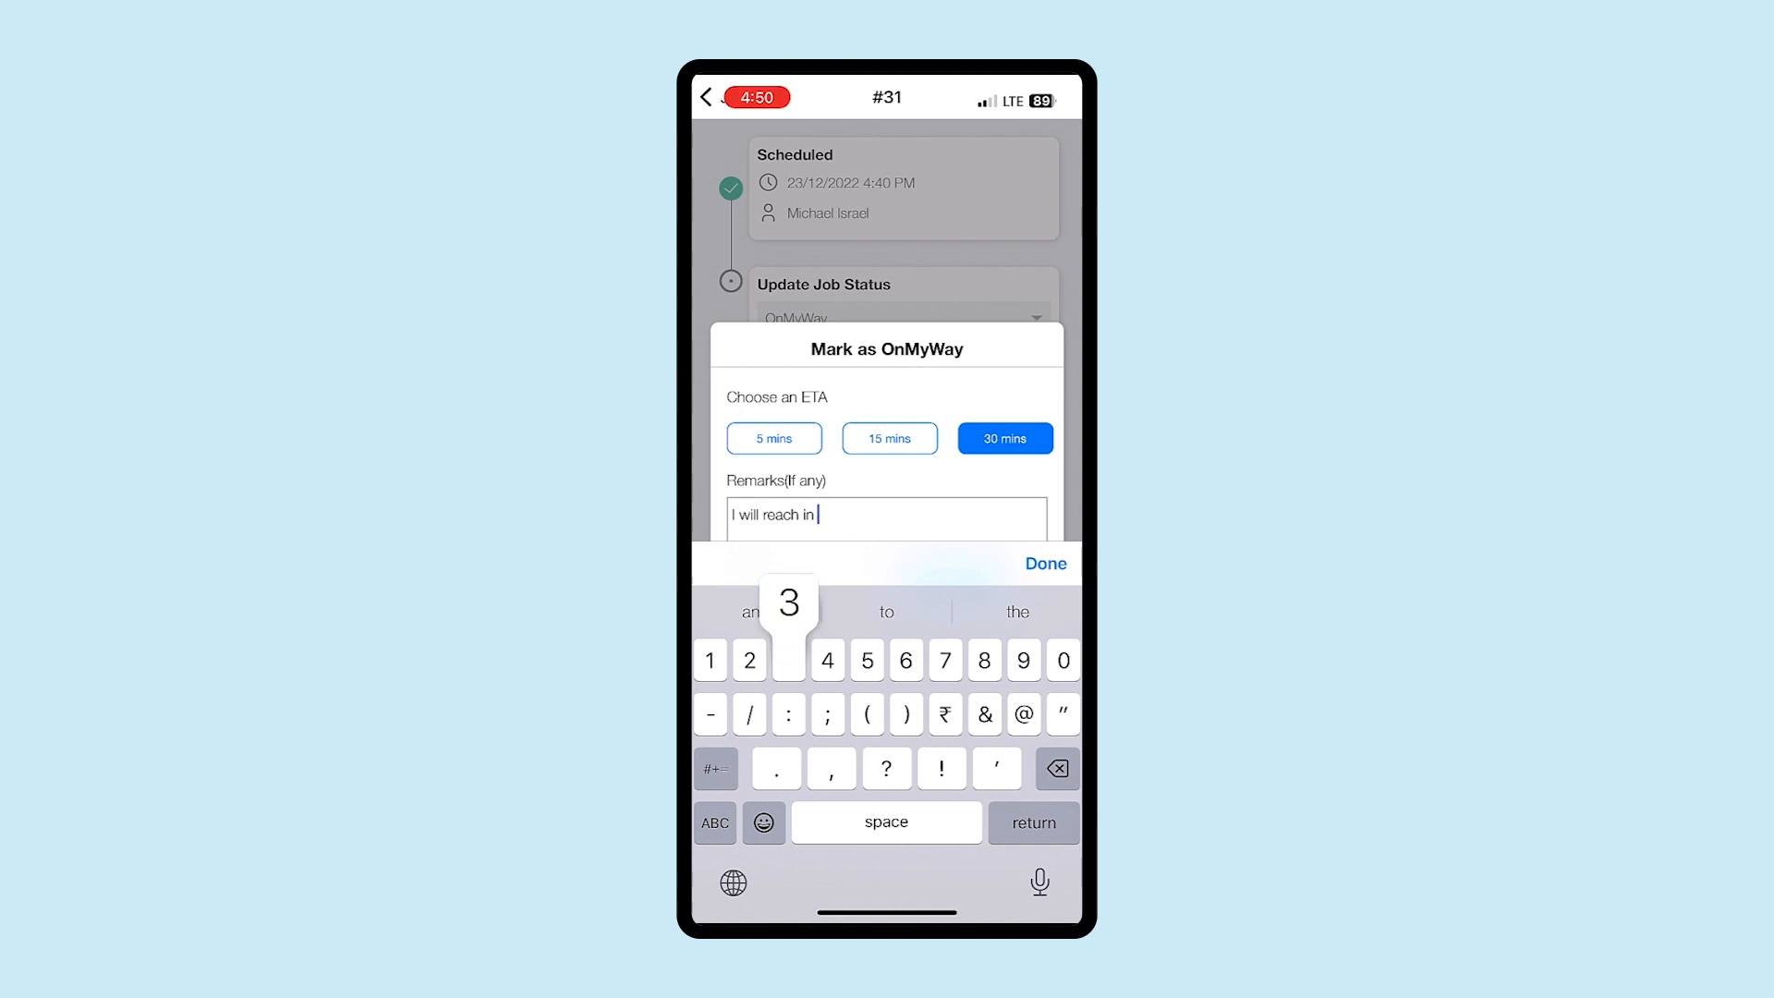
{"action": "type", "text": "30 minutes"}
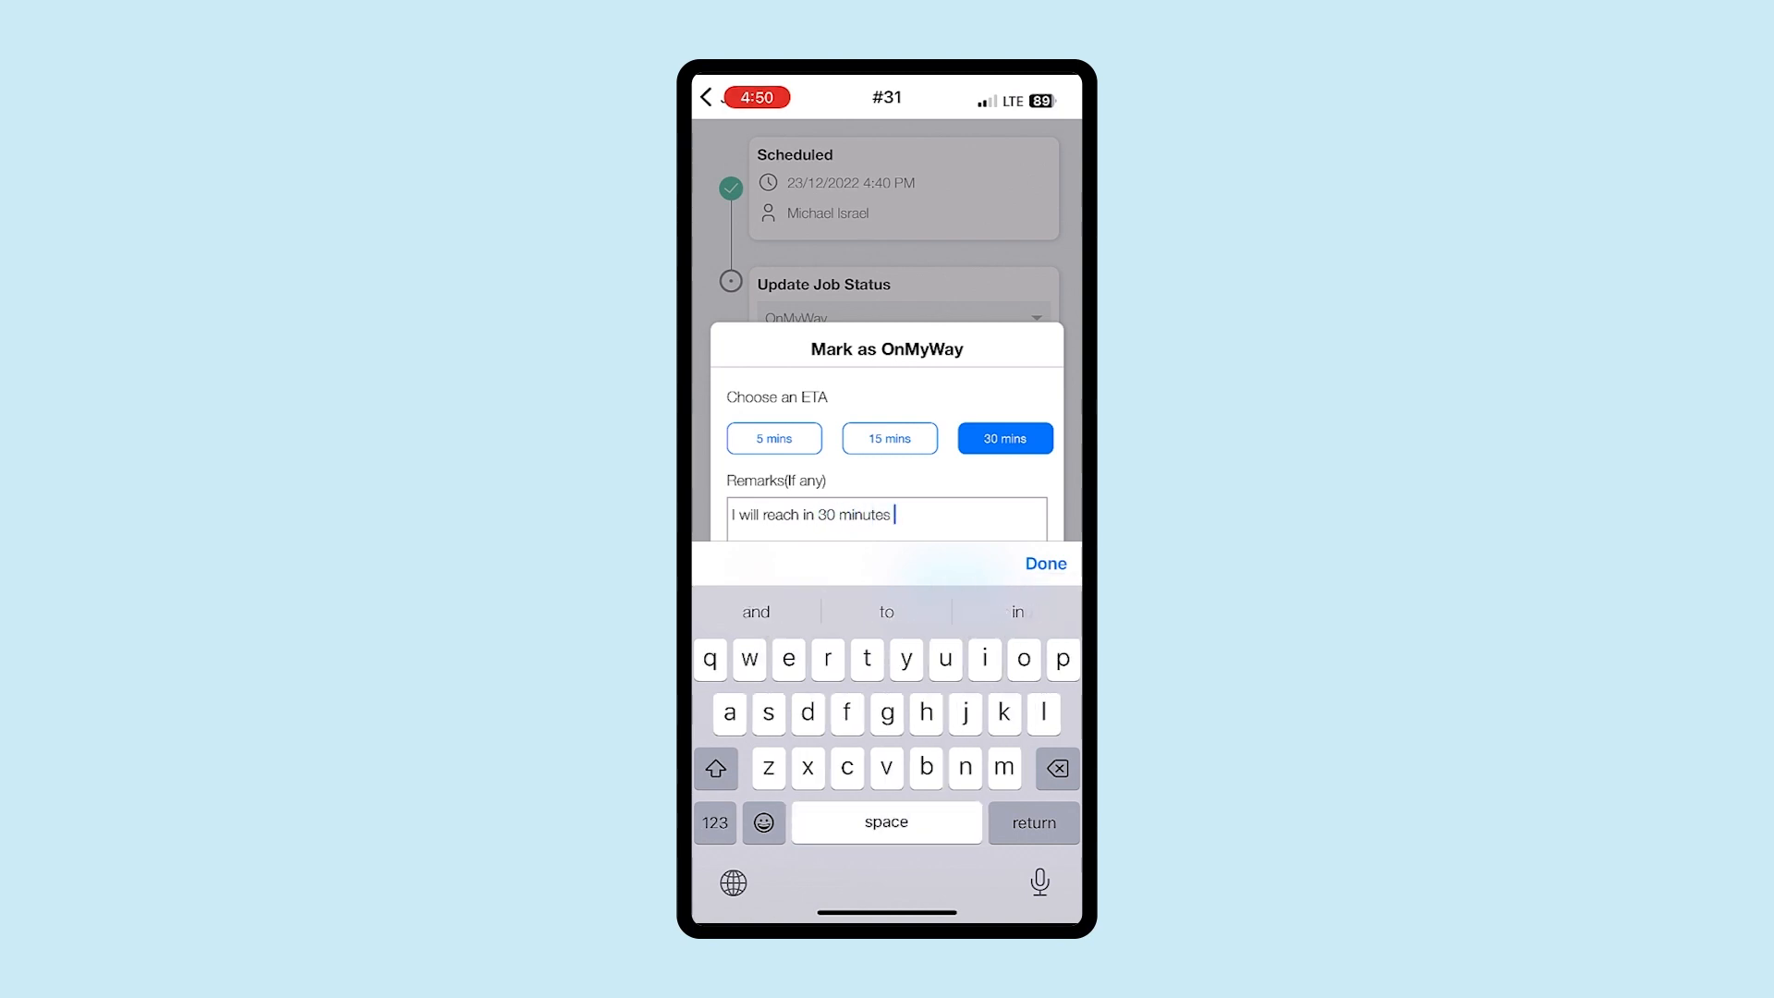
{"action": "left_click", "coordinate": [1045, 564]}
{"action": "left_click", "coordinate": [953, 614]}
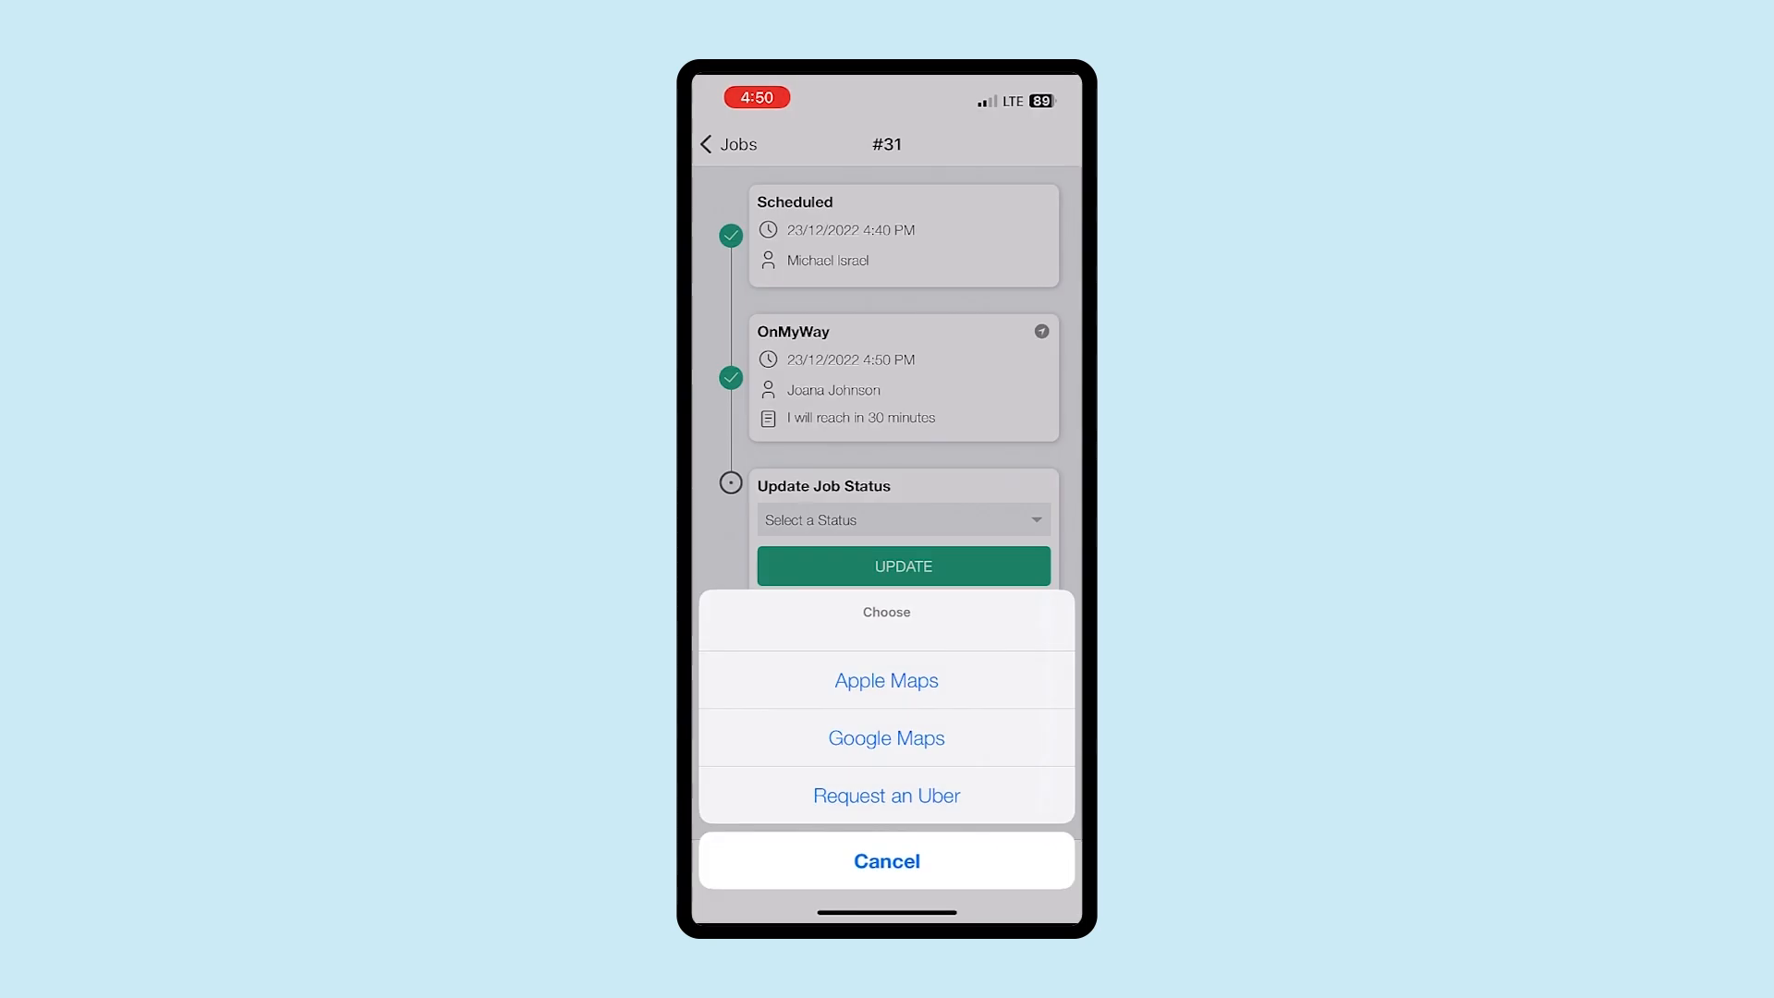
{"action": "left_click", "coordinate": [886, 861]}
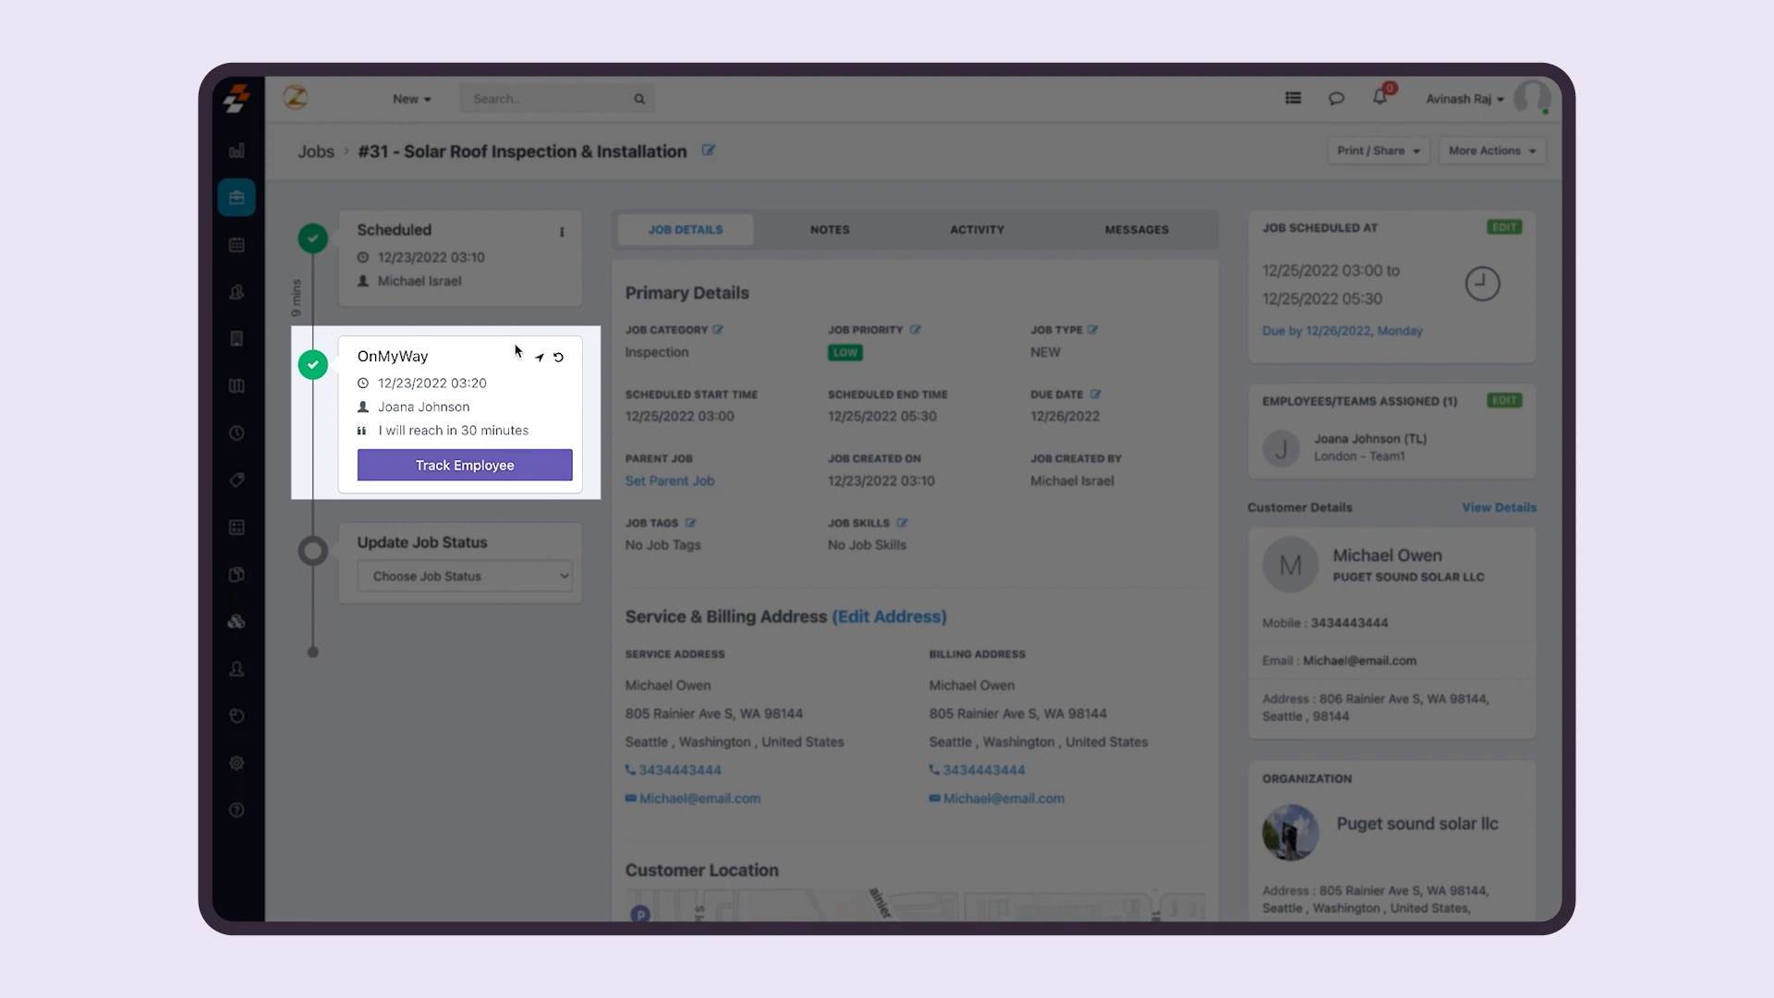
Track the employee from the job in Zuper web, and examine the Zuper Inspection Job Details on the Zoho CRM deal.
{"action": "left_click", "coordinate": [511, 465]}
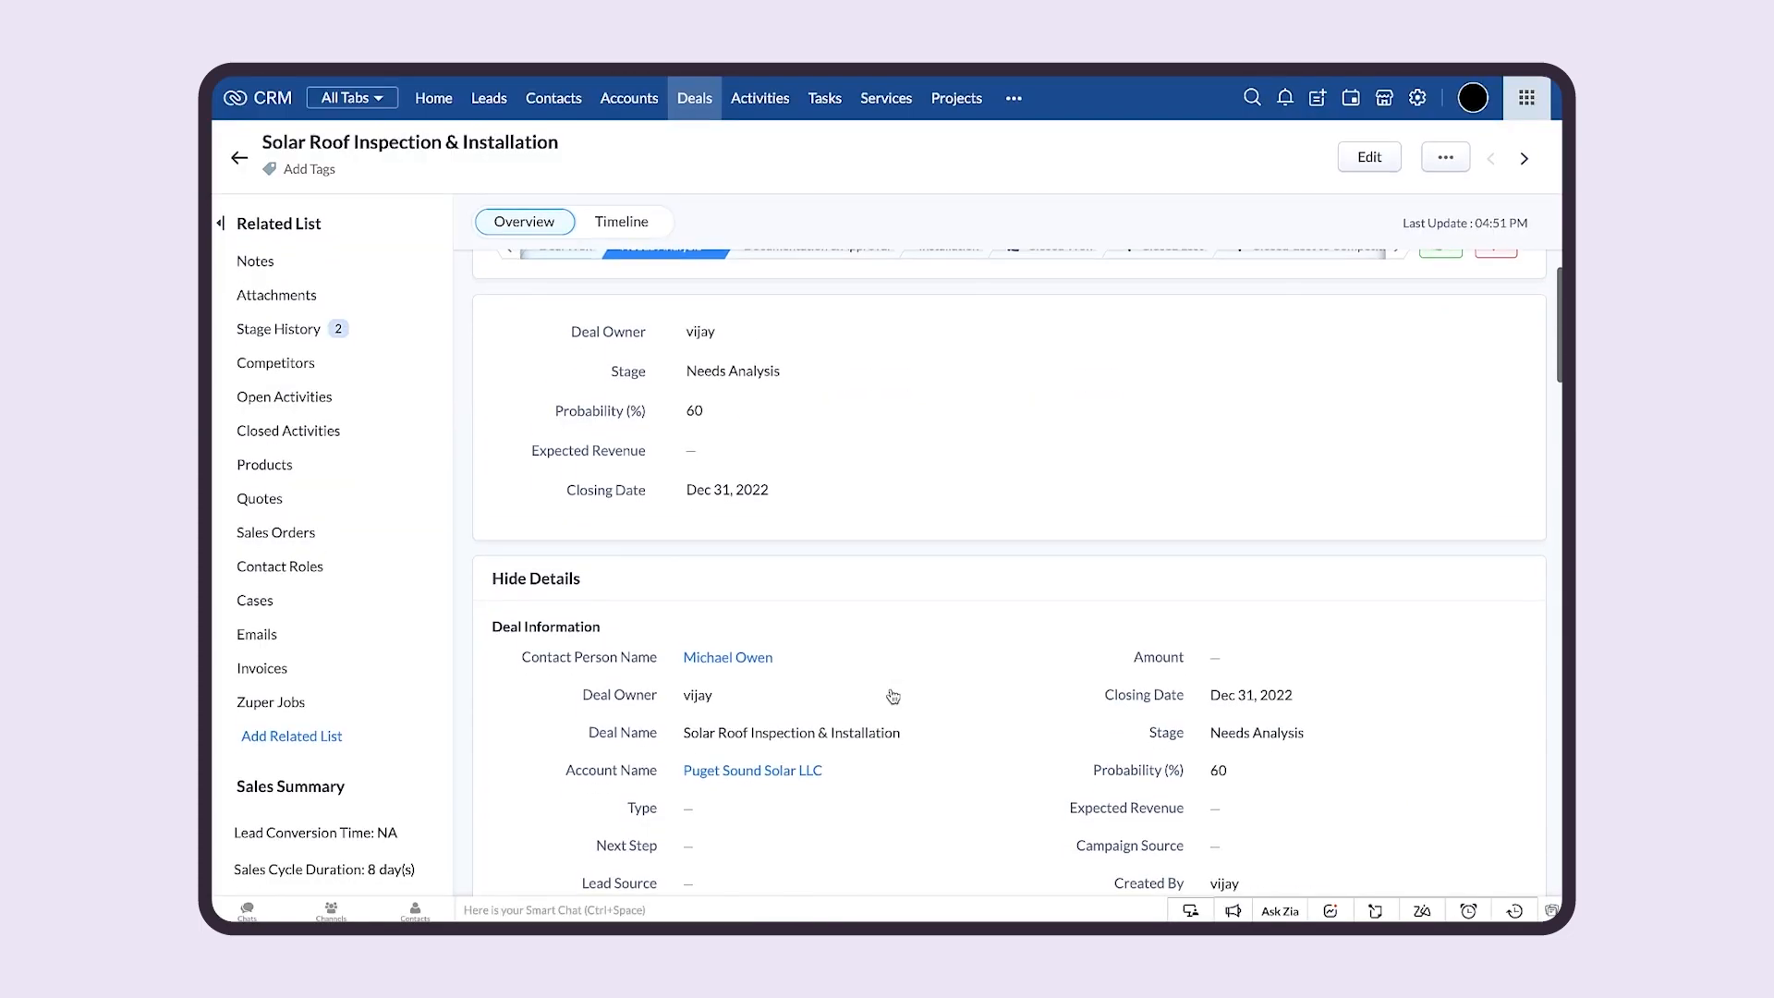
{"action": "scroll", "coordinate": [891, 689], "scroll_direction": "down", "scroll_amount": 7}
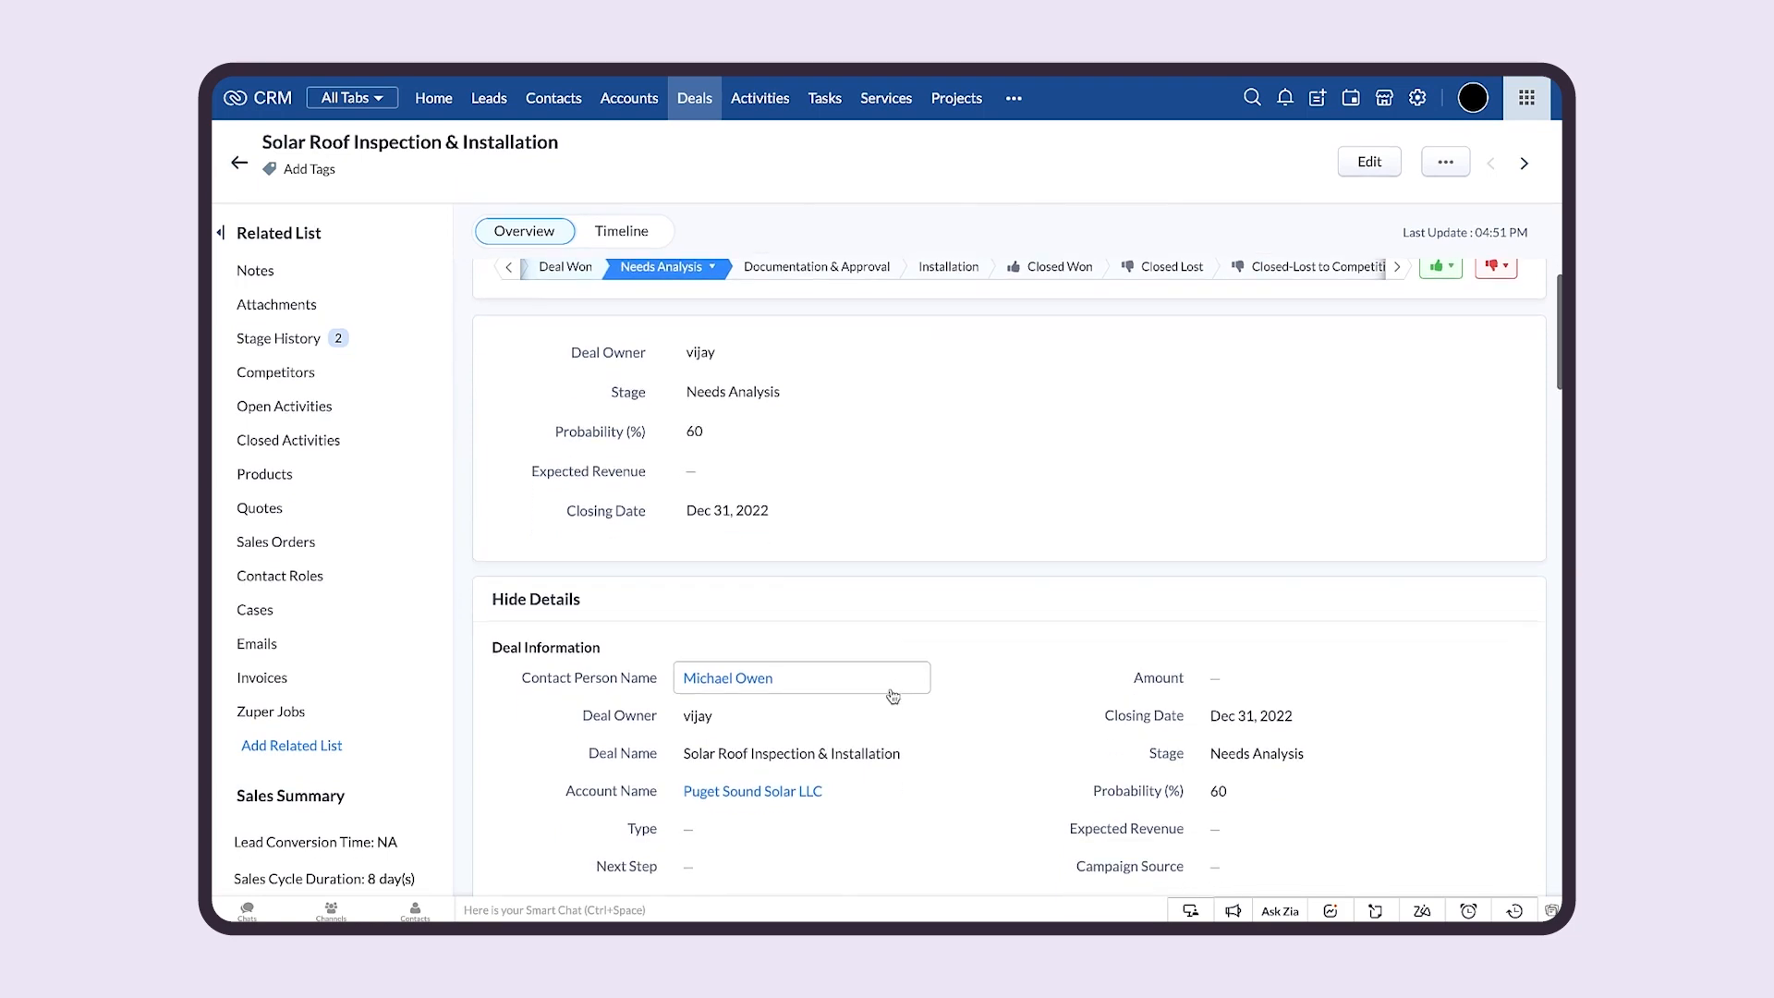
{"action": "scroll", "coordinate": [892, 693], "scroll_direction": "down", "scroll_amount": 3}
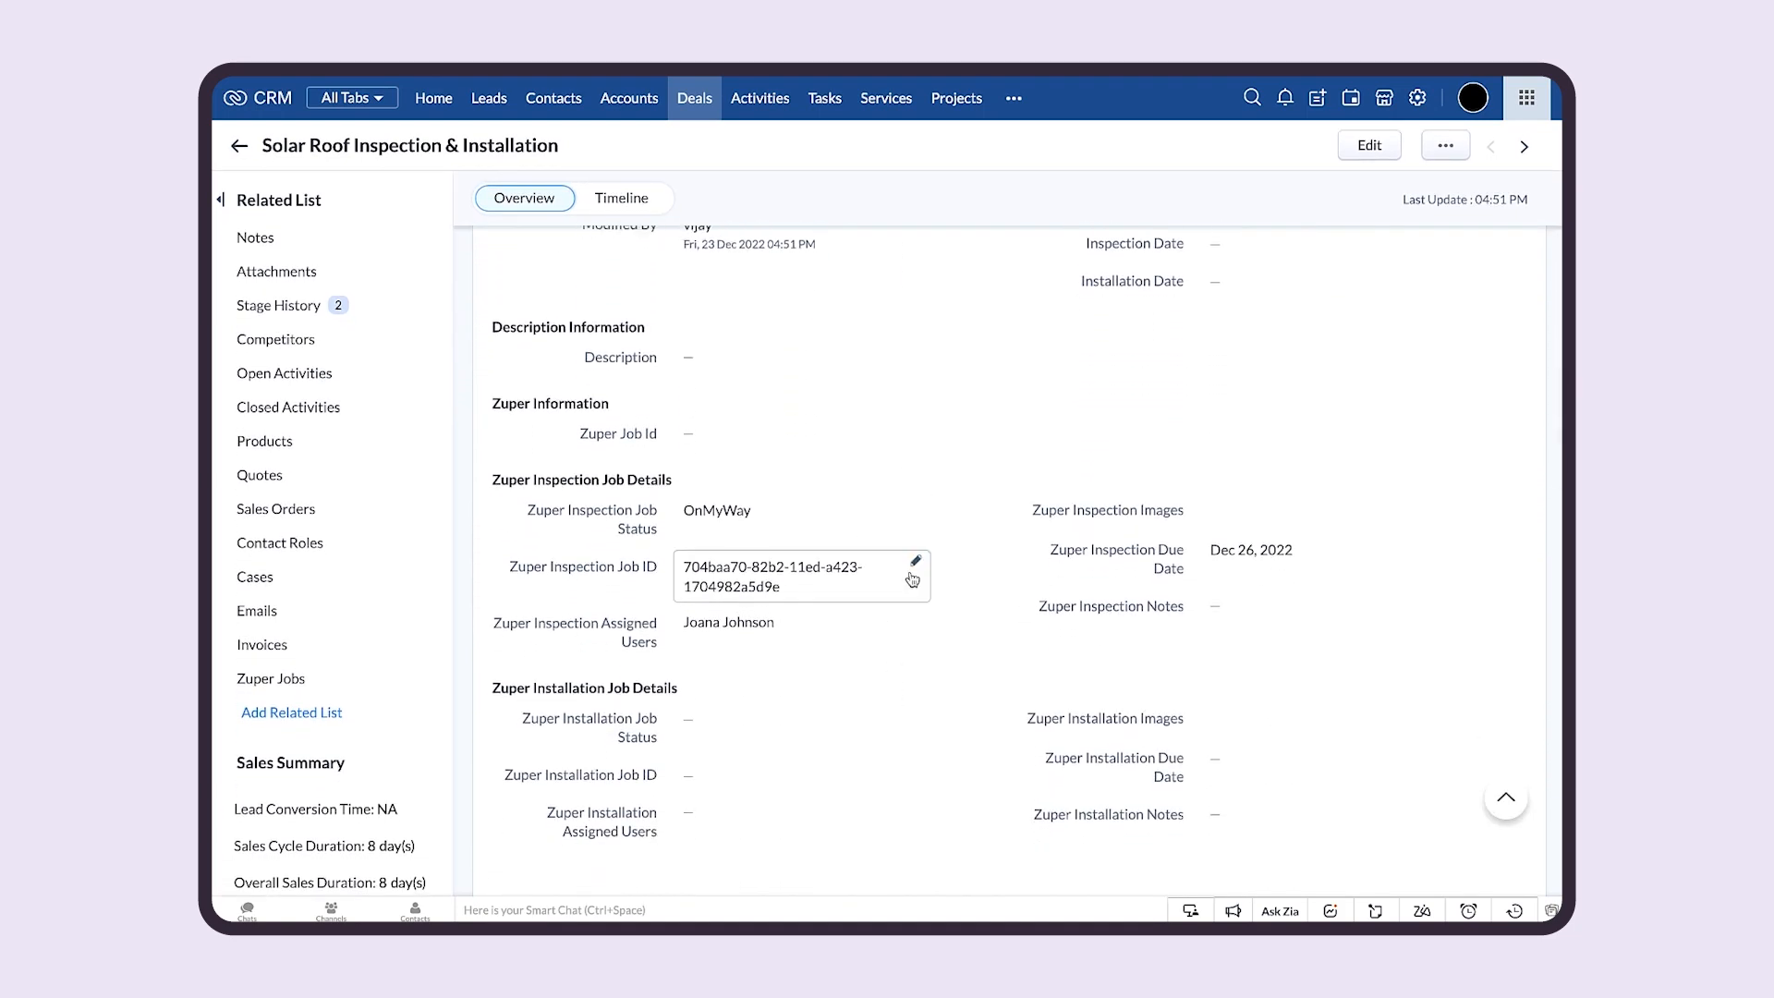
{"action": "scroll", "coordinate": [915, 600], "scroll_direction": "down", "scroll_amount": 2}
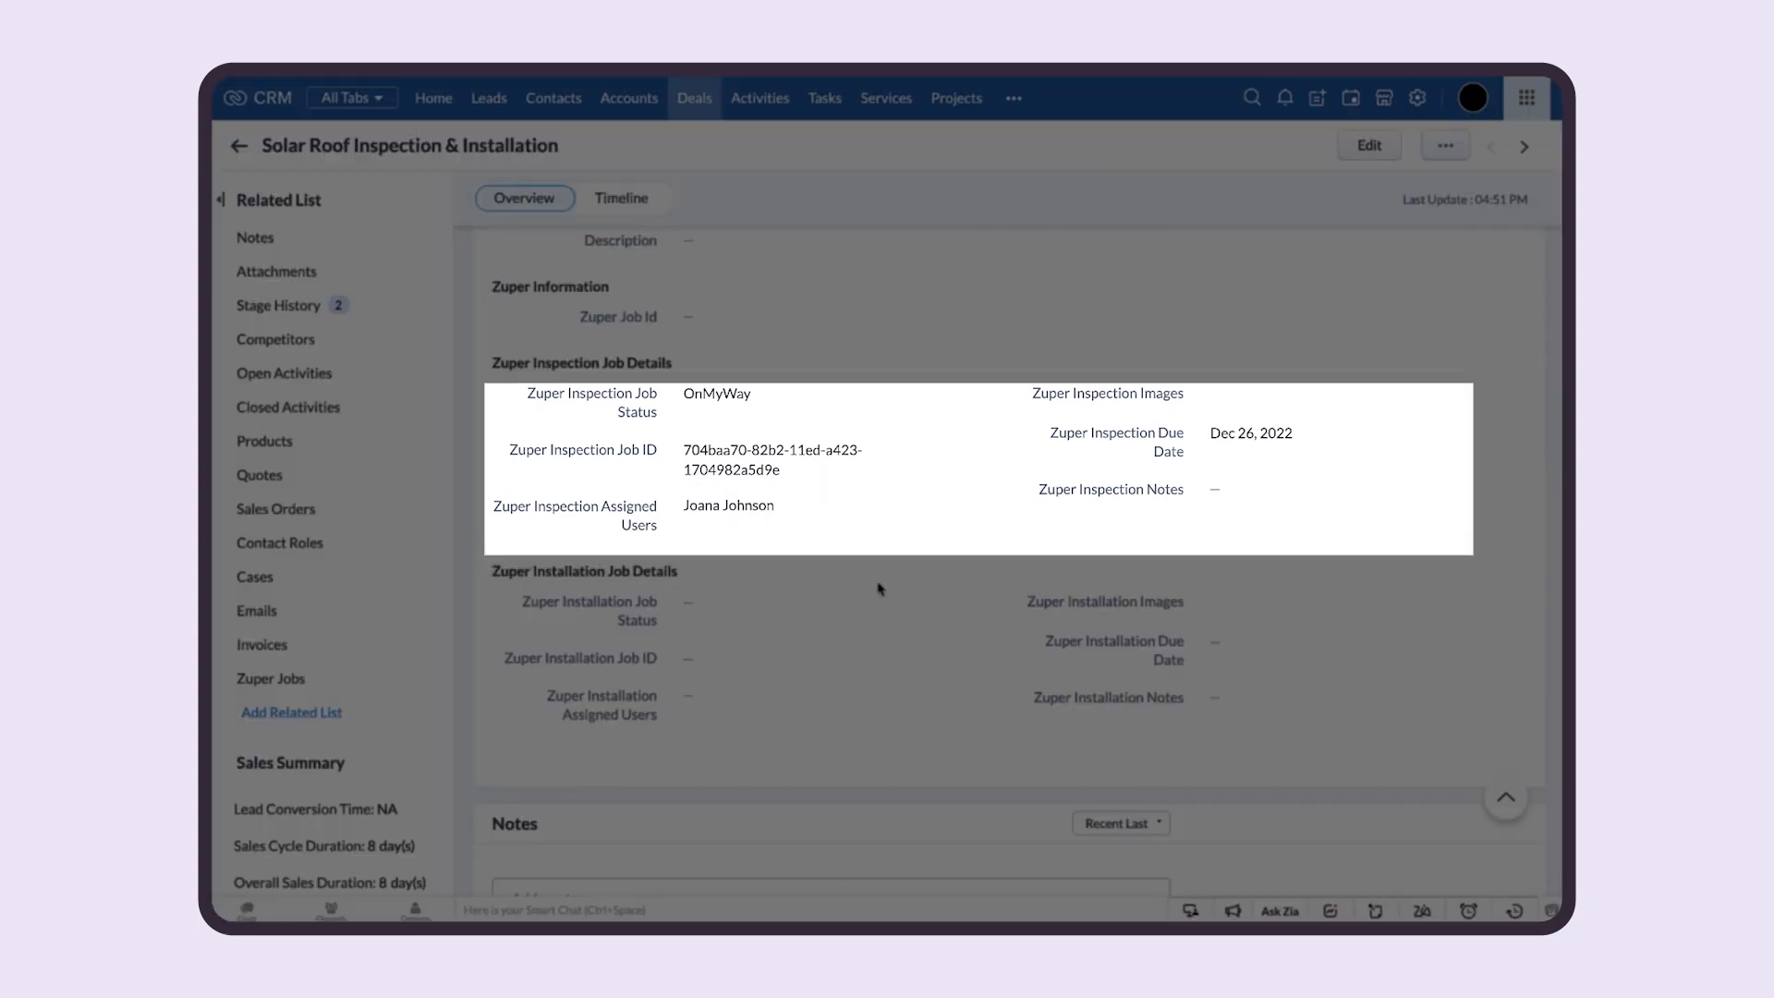
{"action": "scroll", "coordinate": [846, 489], "scroll_direction": "up", "scroll_amount": 1}
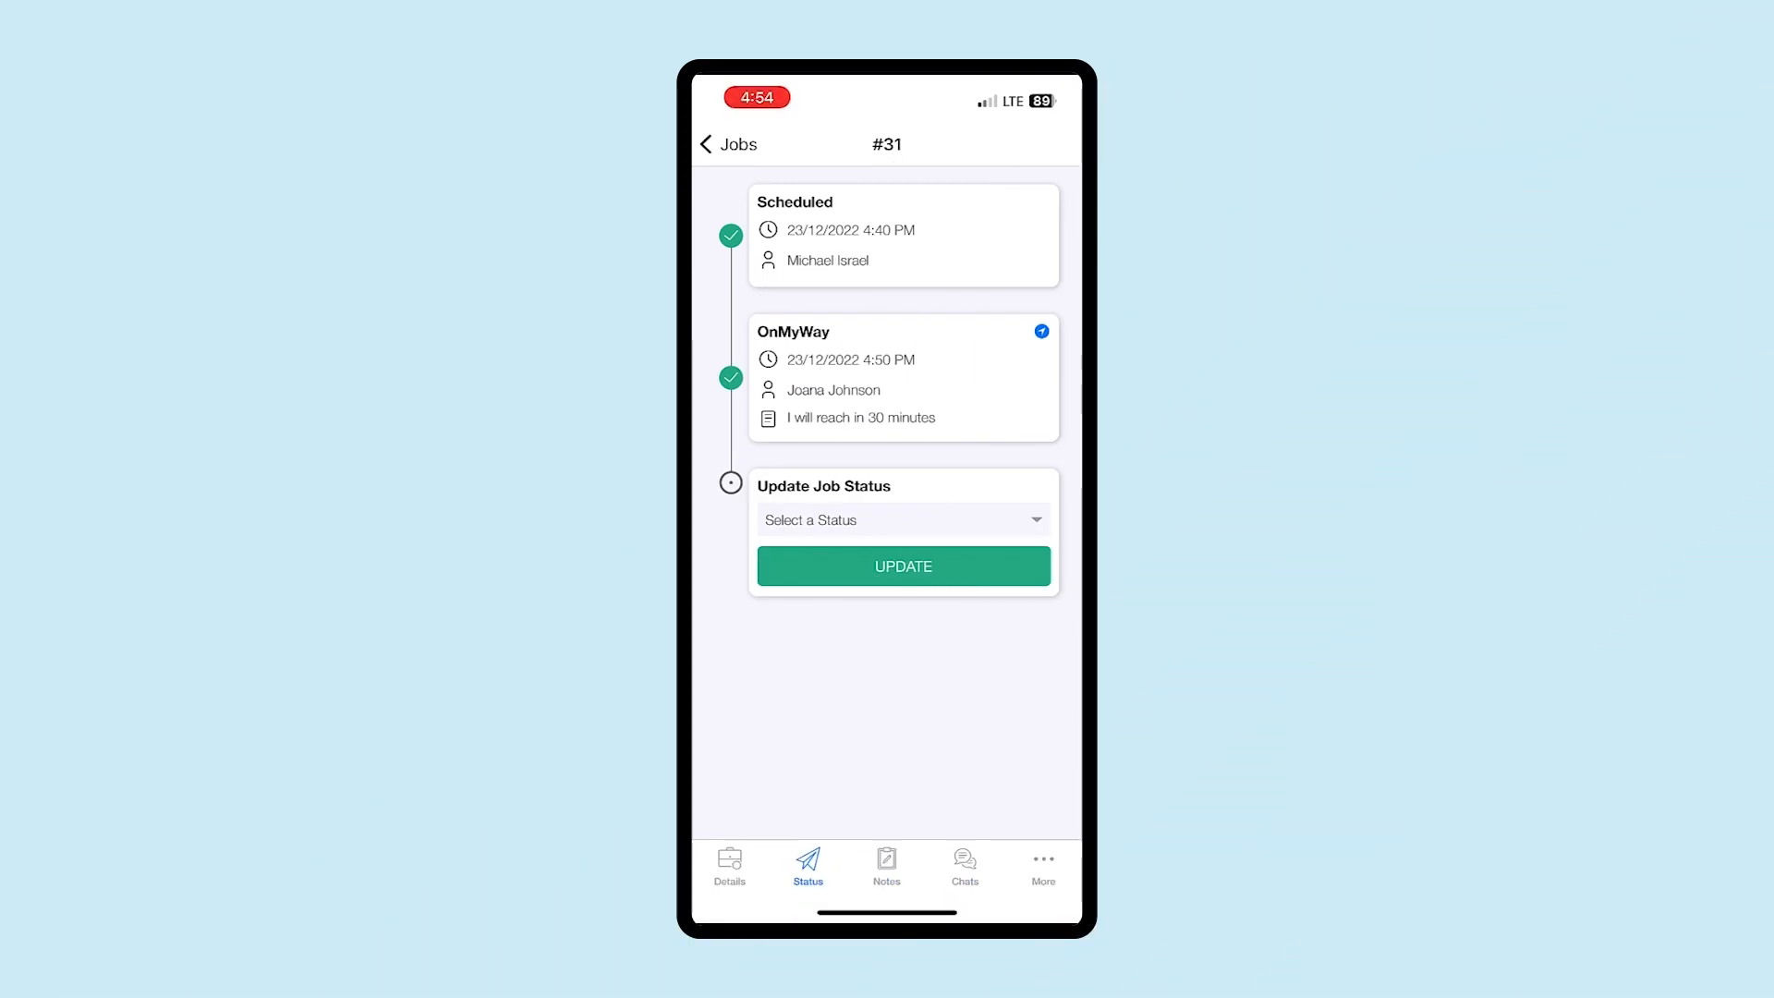
Update the job's status to Started and confirm the update.
{"action": "left_click", "coordinate": [904, 520]}
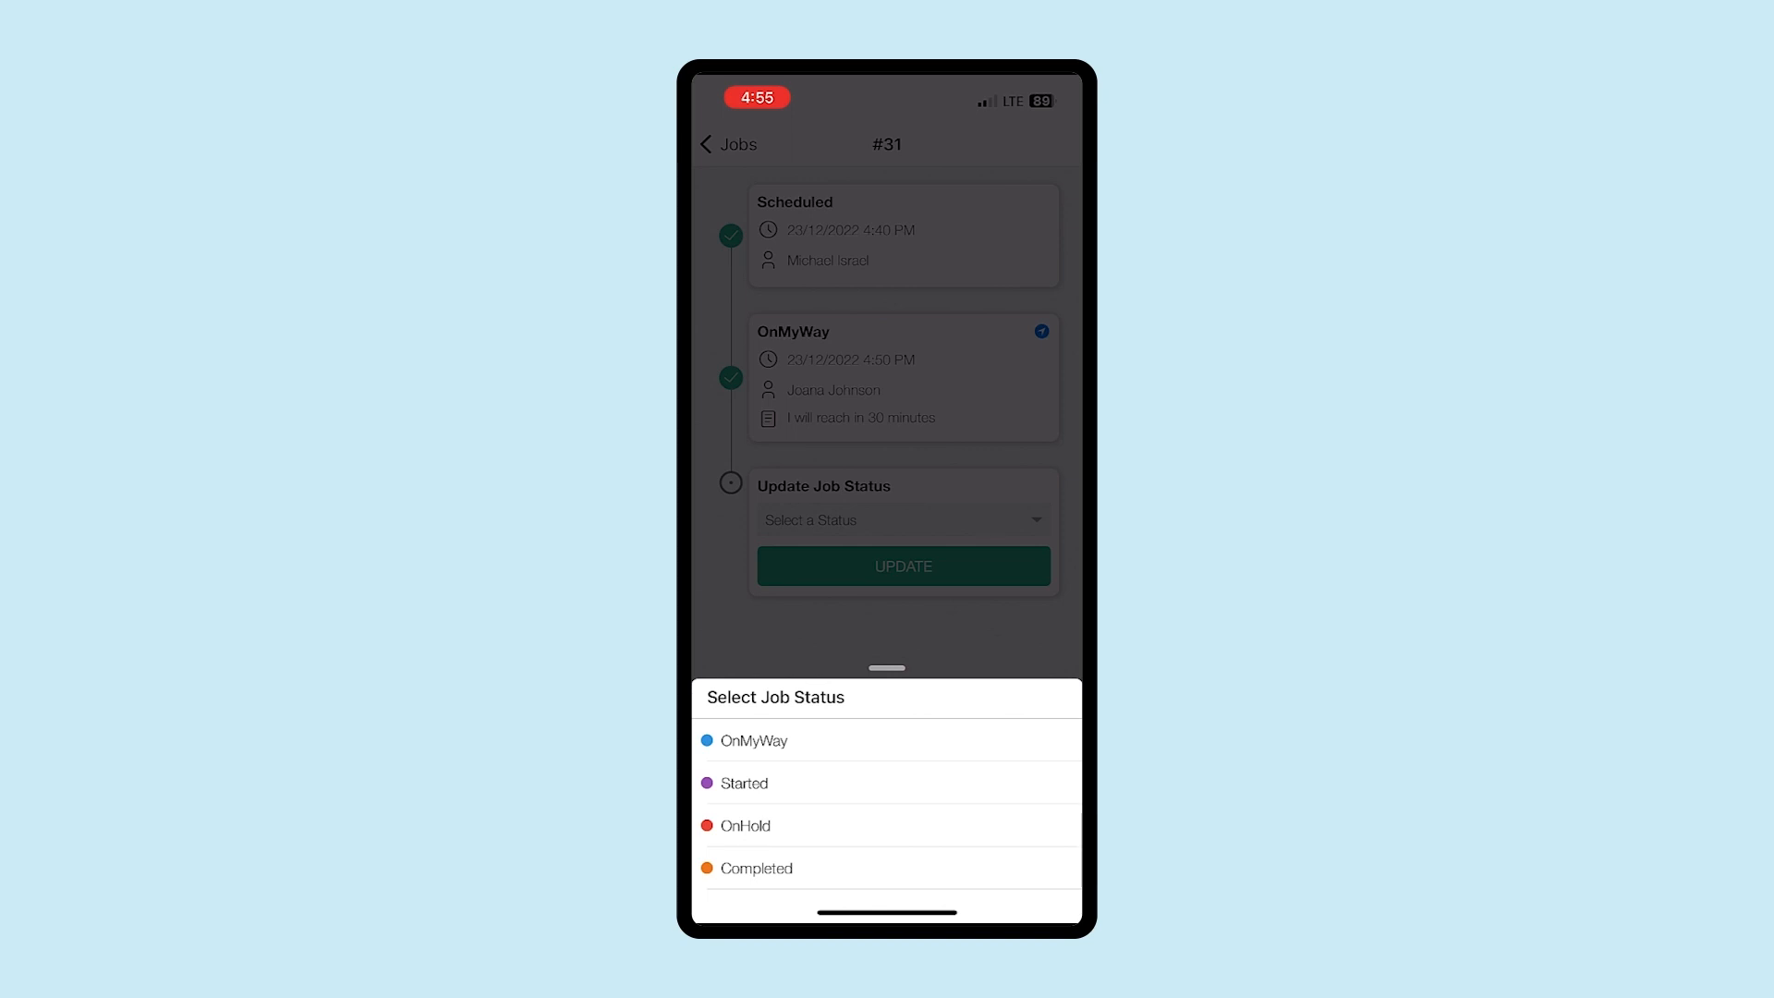
{"action": "left_click", "coordinate": [744, 783]}
{"action": "left_click", "coordinate": [903, 566]}
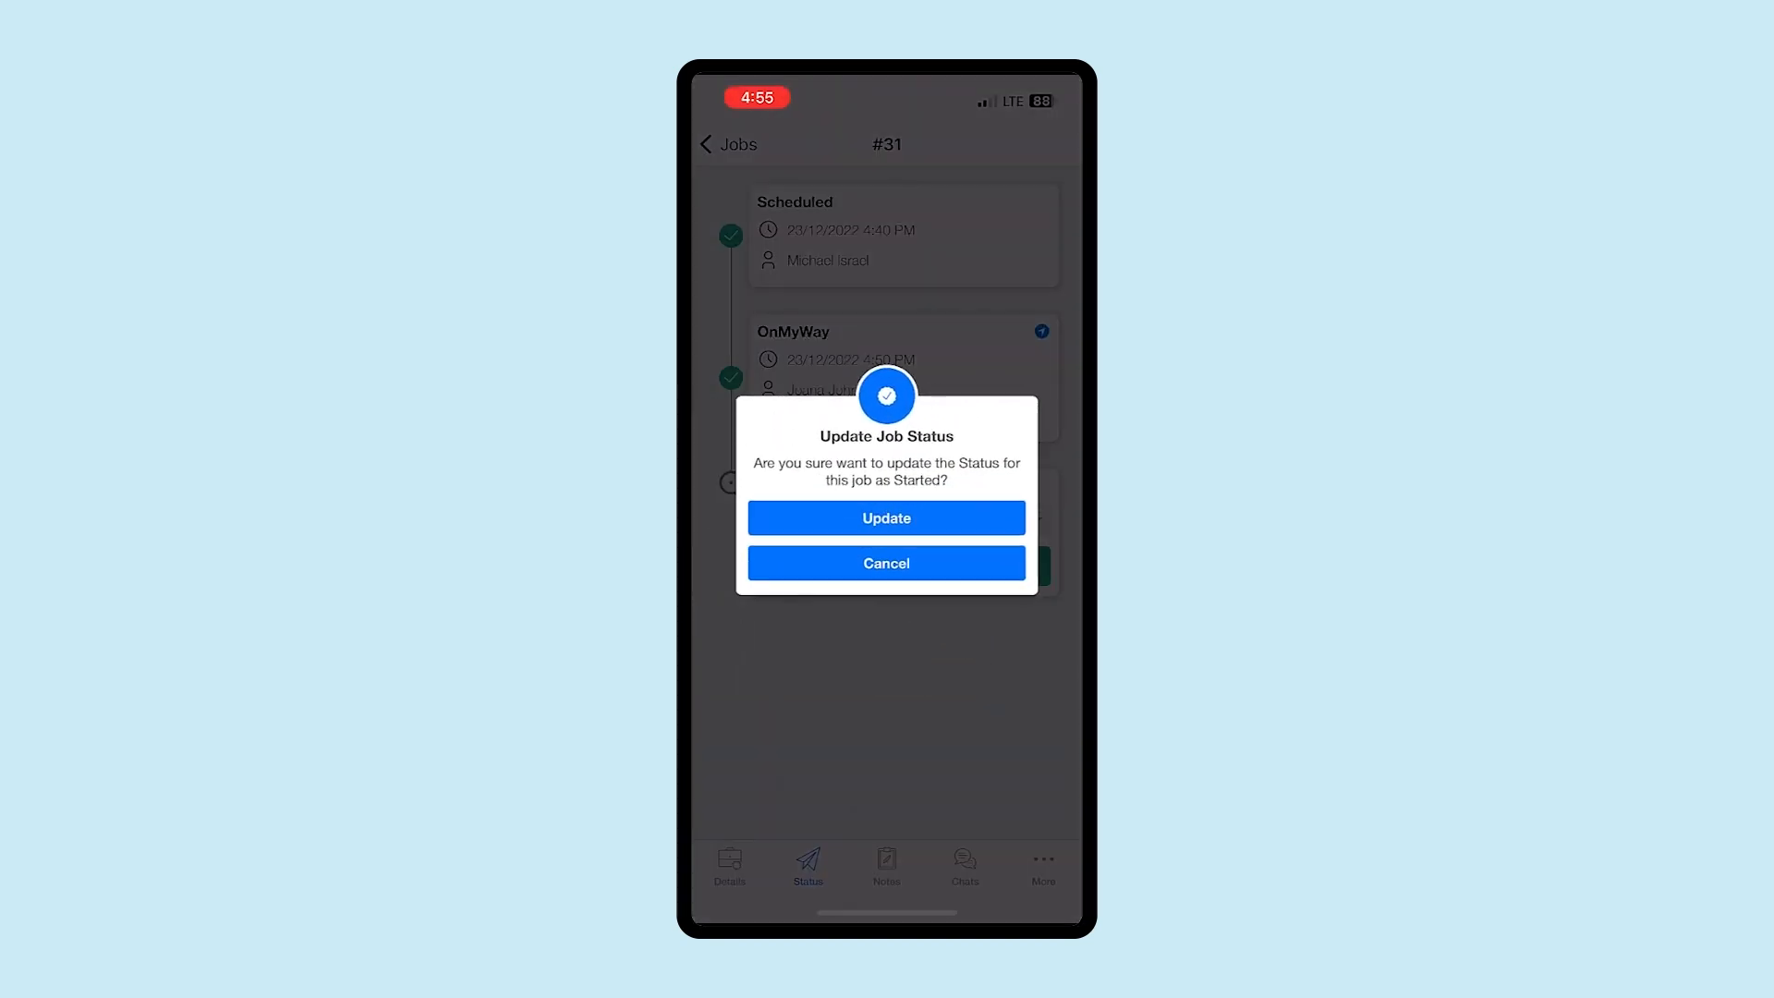
{"action": "left_click", "coordinate": [886, 517]}
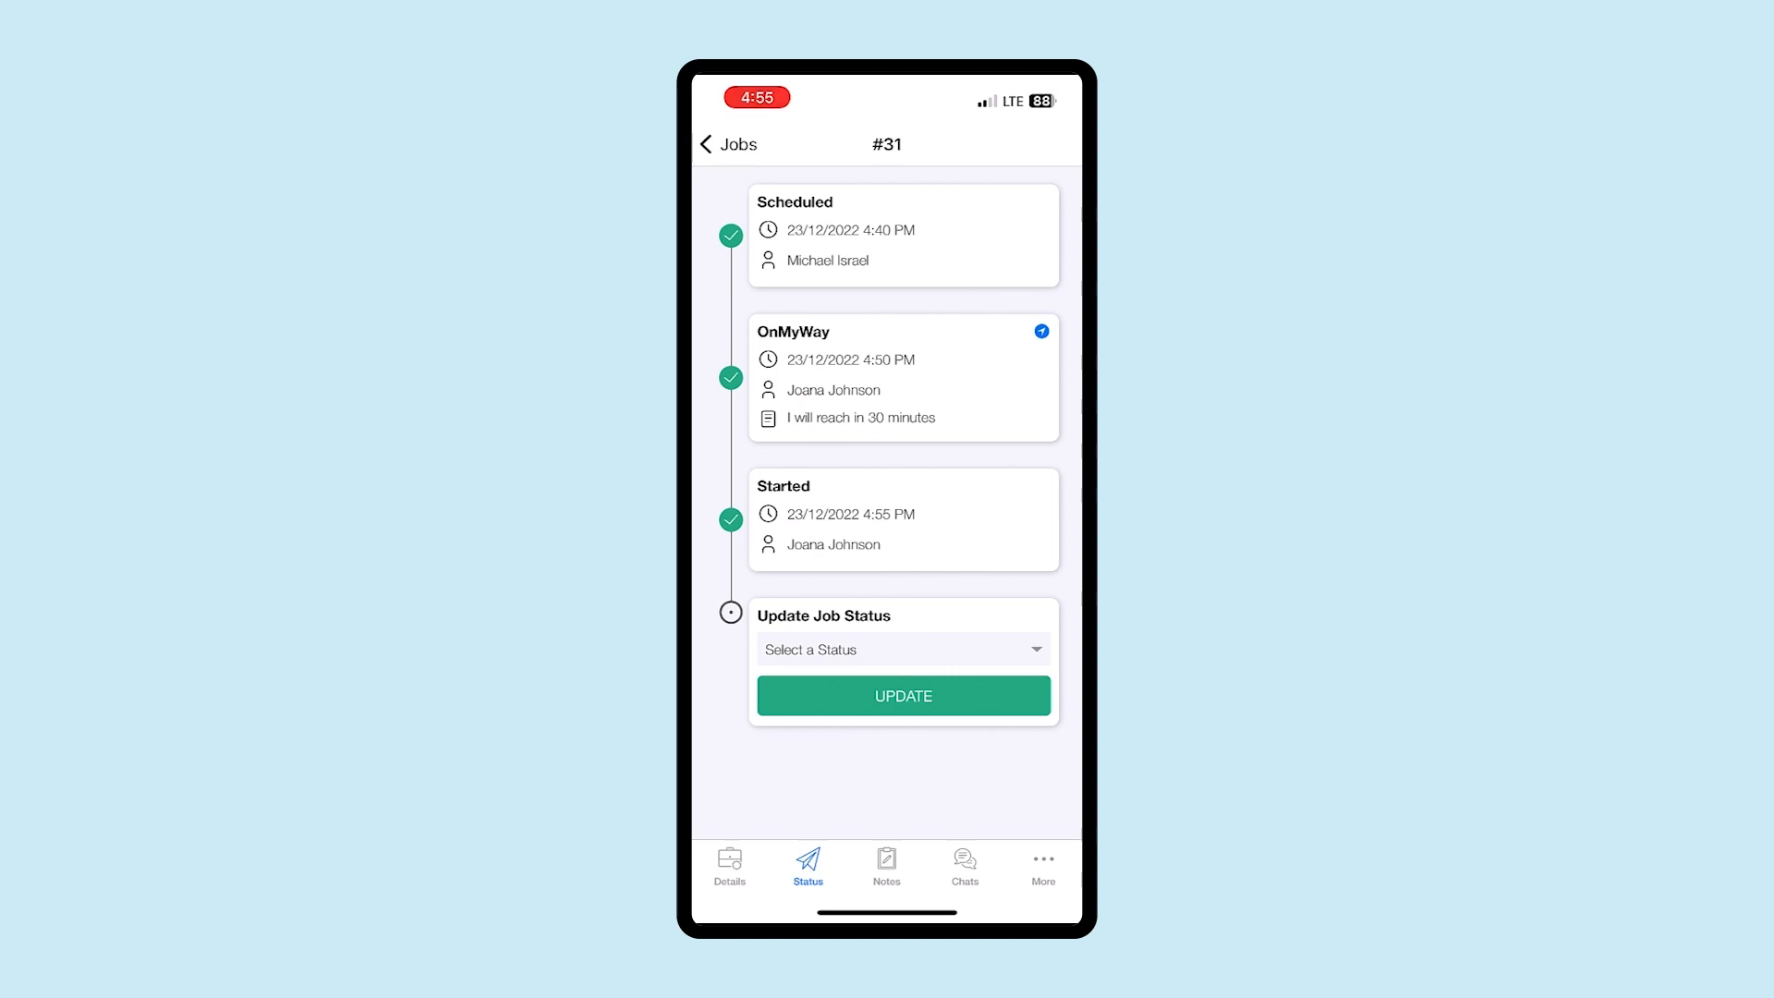
Write a new job note reading "The measurement has been taken" and "We need 2 unit of Aluminium frame" on separate lines.
{"action": "left_click", "coordinate": [886, 869]}
{"action": "left_click", "coordinate": [1038, 792]}
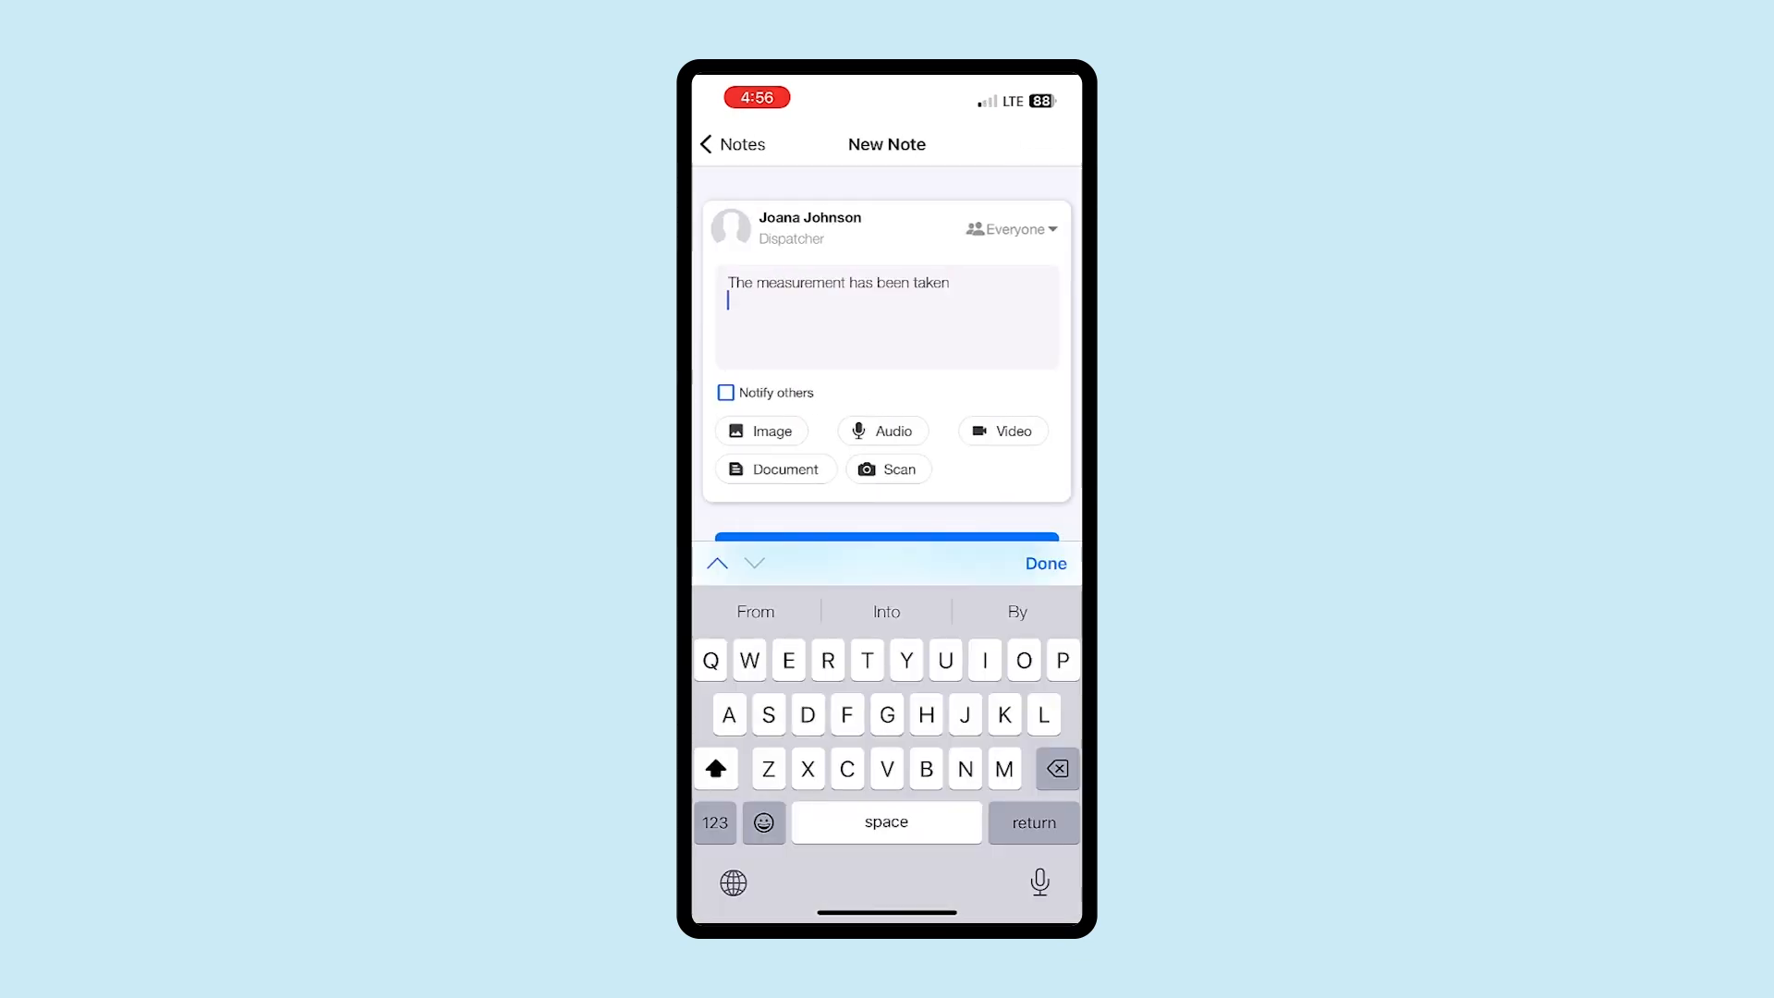
{"action": "type", "text": "We need 2 unit"}
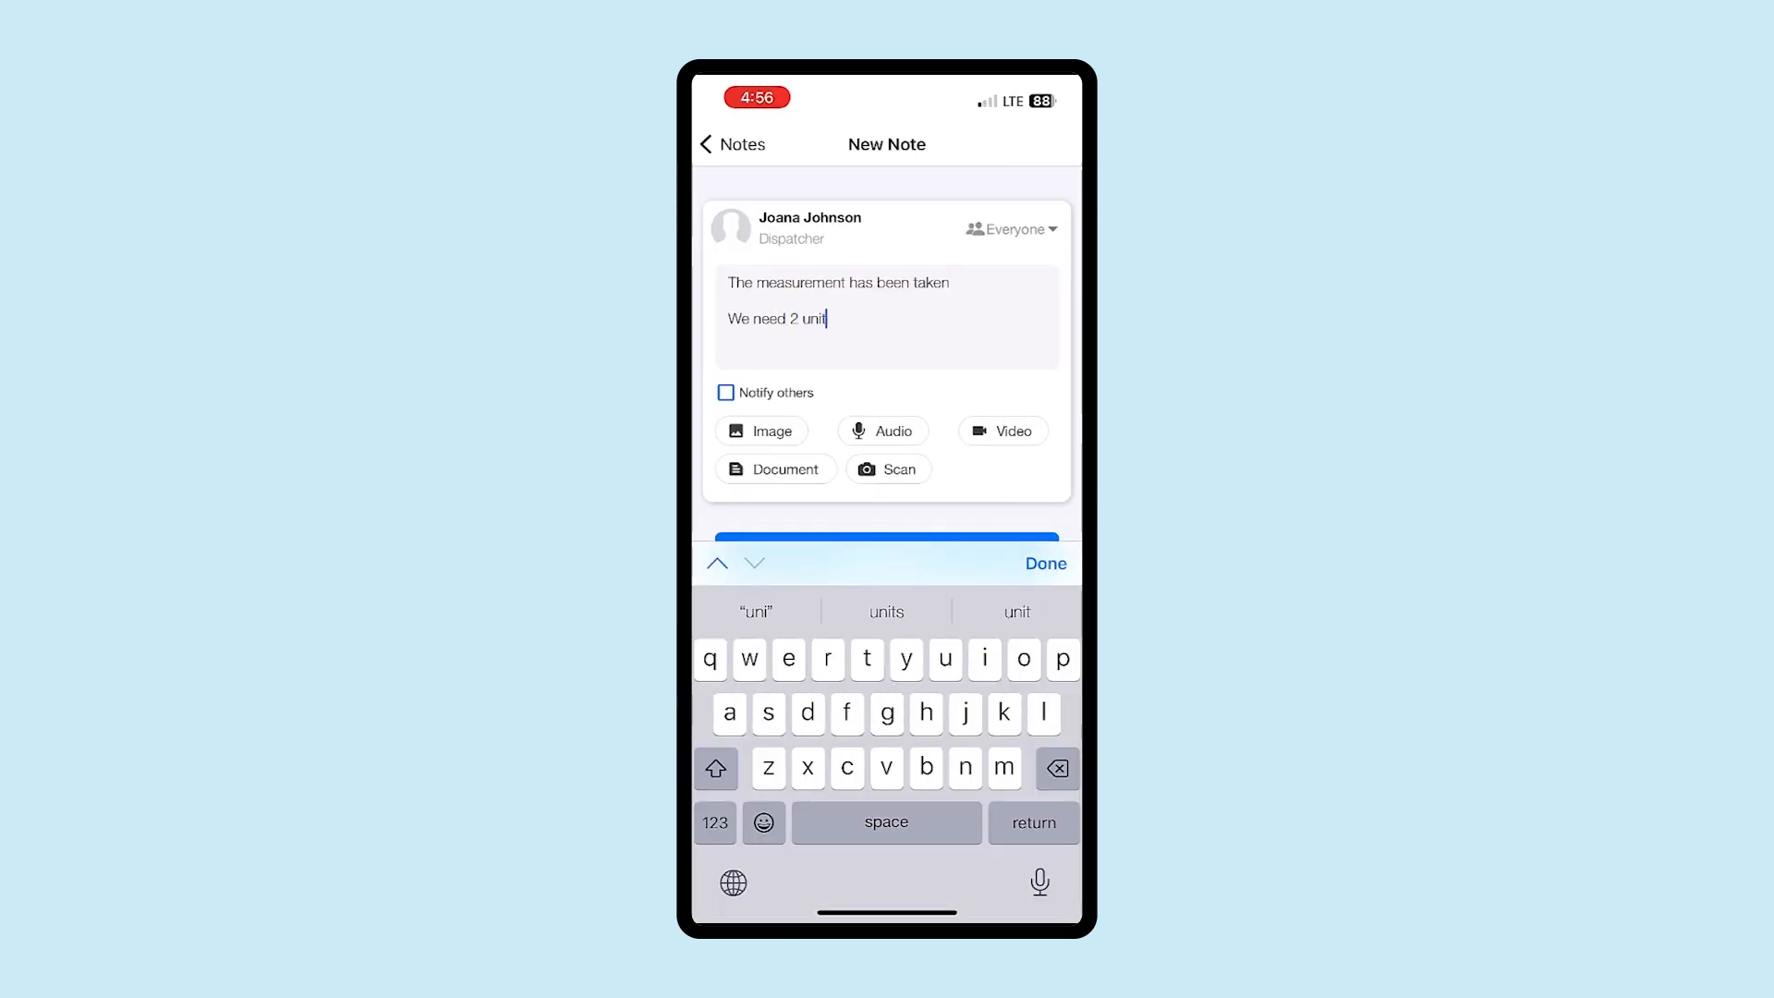
{"action": "type", "text": " of Aluminium frame"}
Attach a newly taken camera photo of the roof measurement to the note and save the note.
{"action": "left_click", "coordinate": [761, 432]}
{"action": "left_click", "coordinate": [887, 738]}
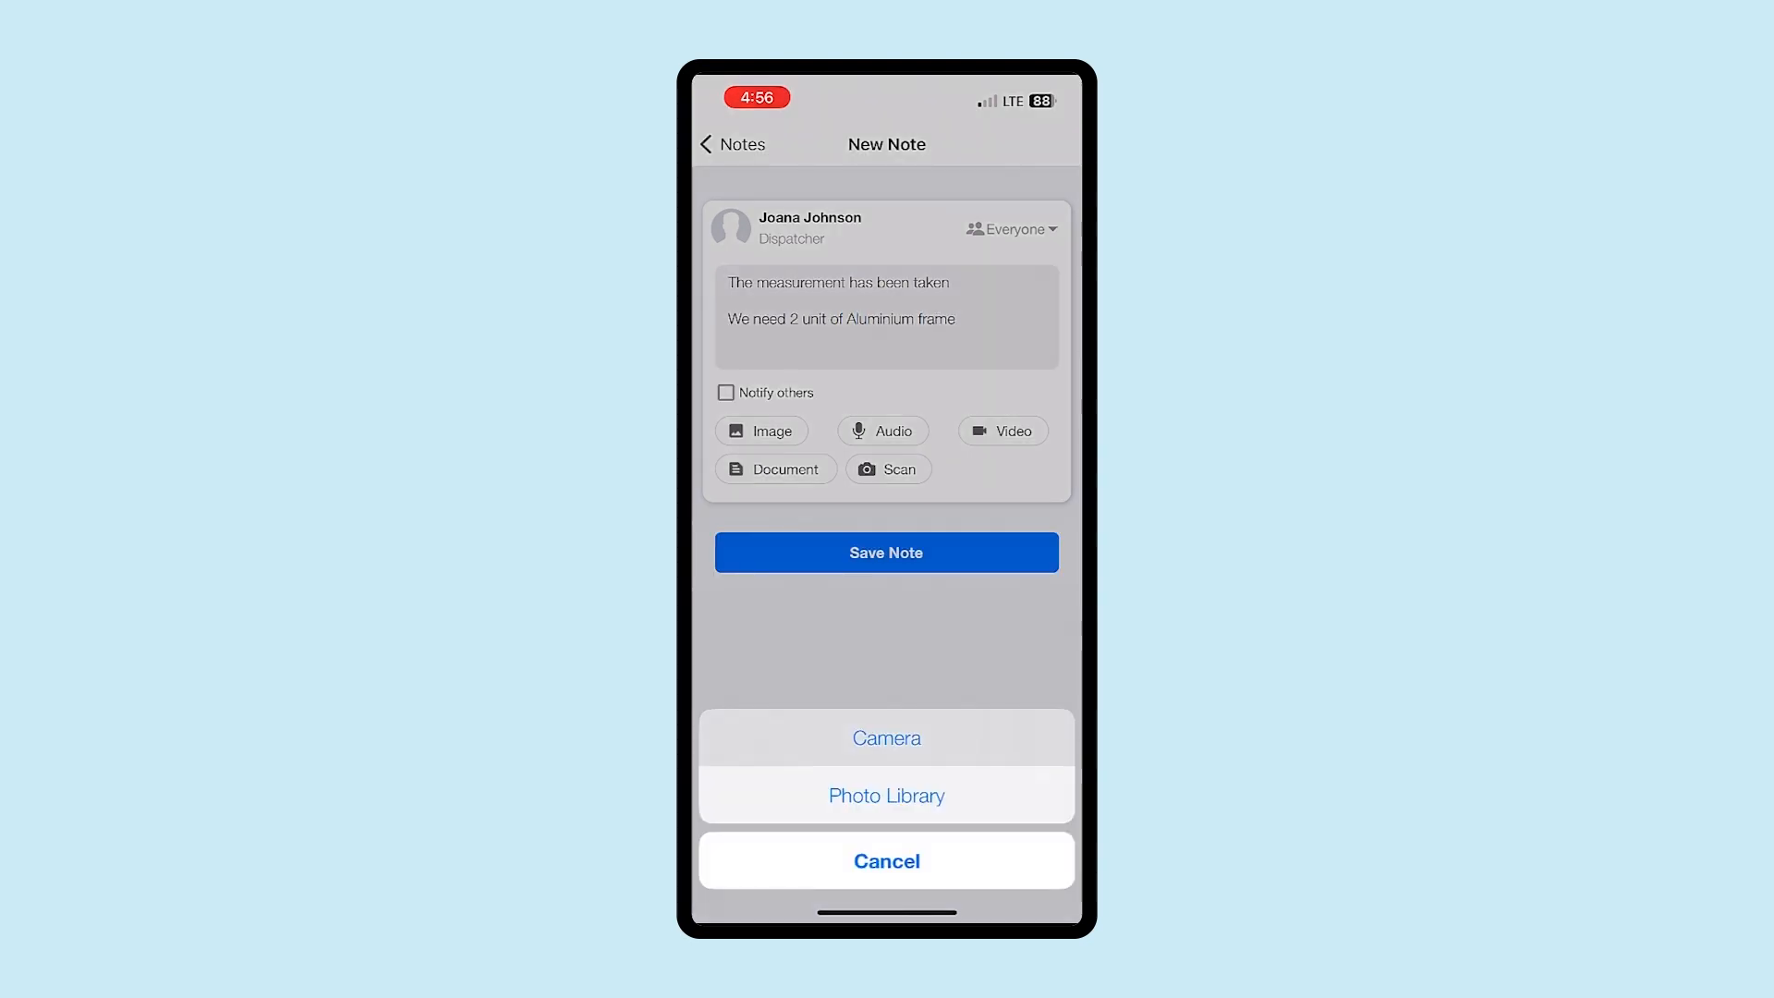
{"action": "left_click", "coordinate": [887, 812]}
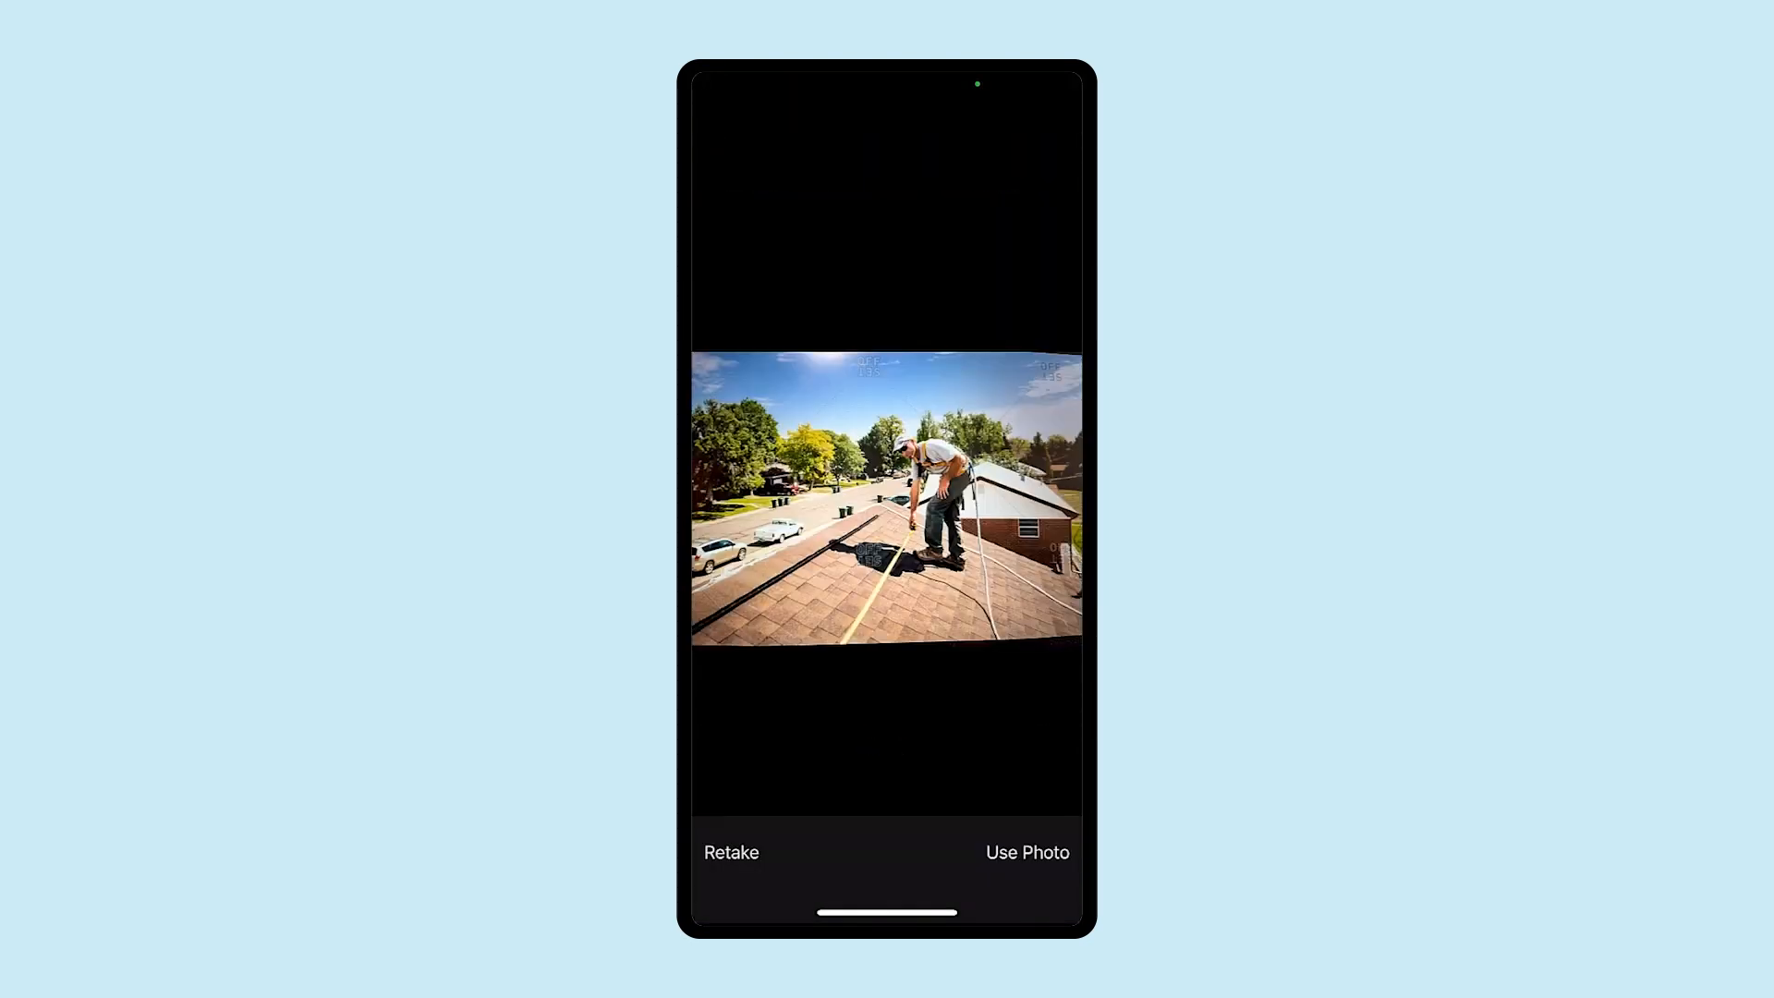
{"action": "left_click", "coordinate": [1027, 852]}
{"action": "left_click", "coordinate": [1045, 144]}
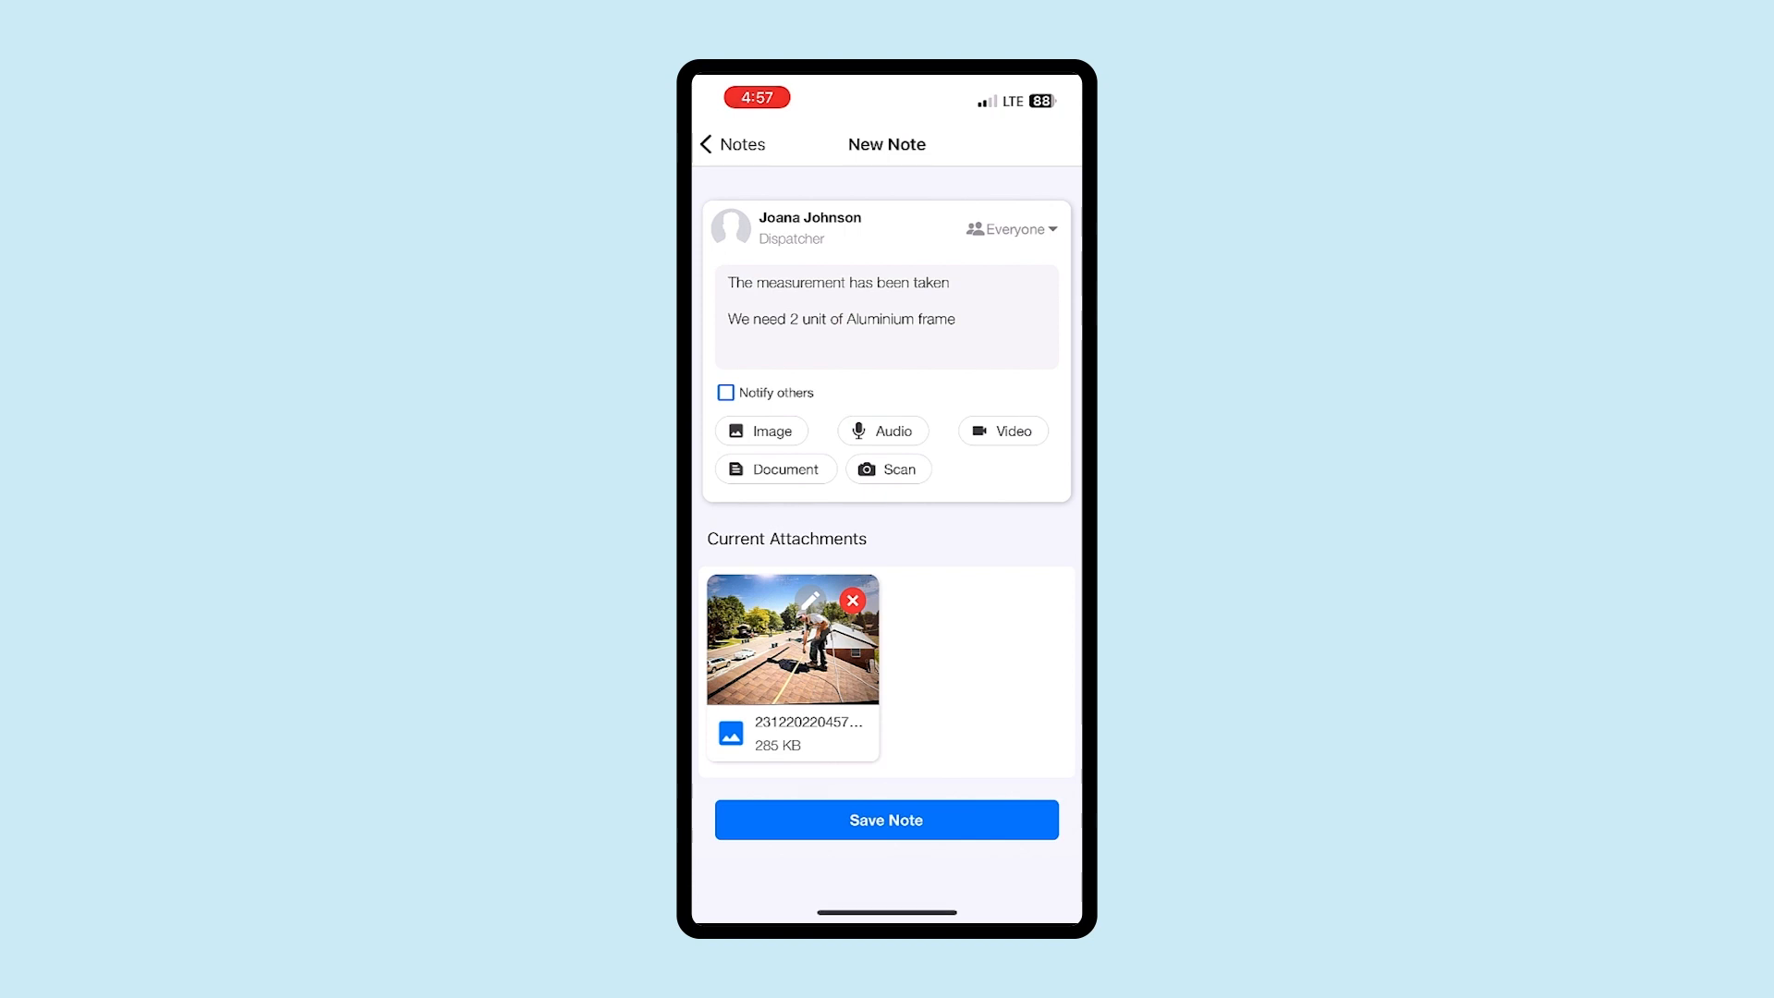
{"action": "left_click", "coordinate": [886, 819]}
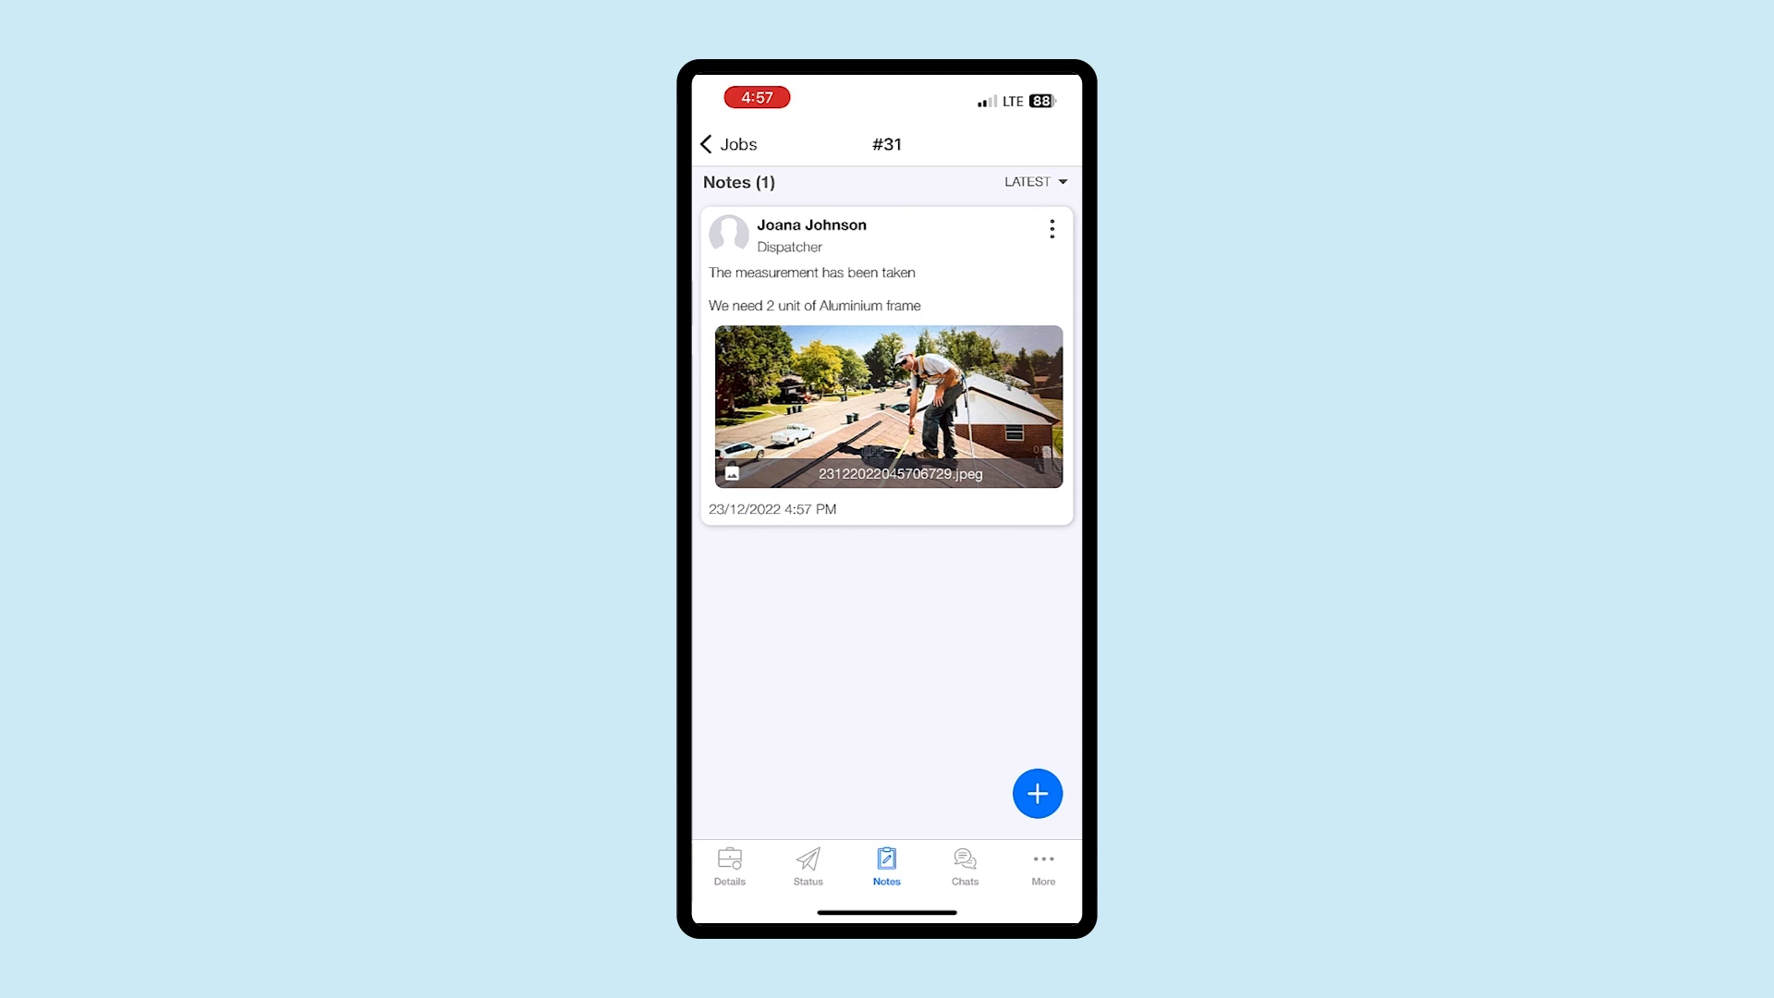
Choose Completed as the job's new status and proceed with the update to its checklist.
{"action": "left_click", "coordinate": [808, 866]}
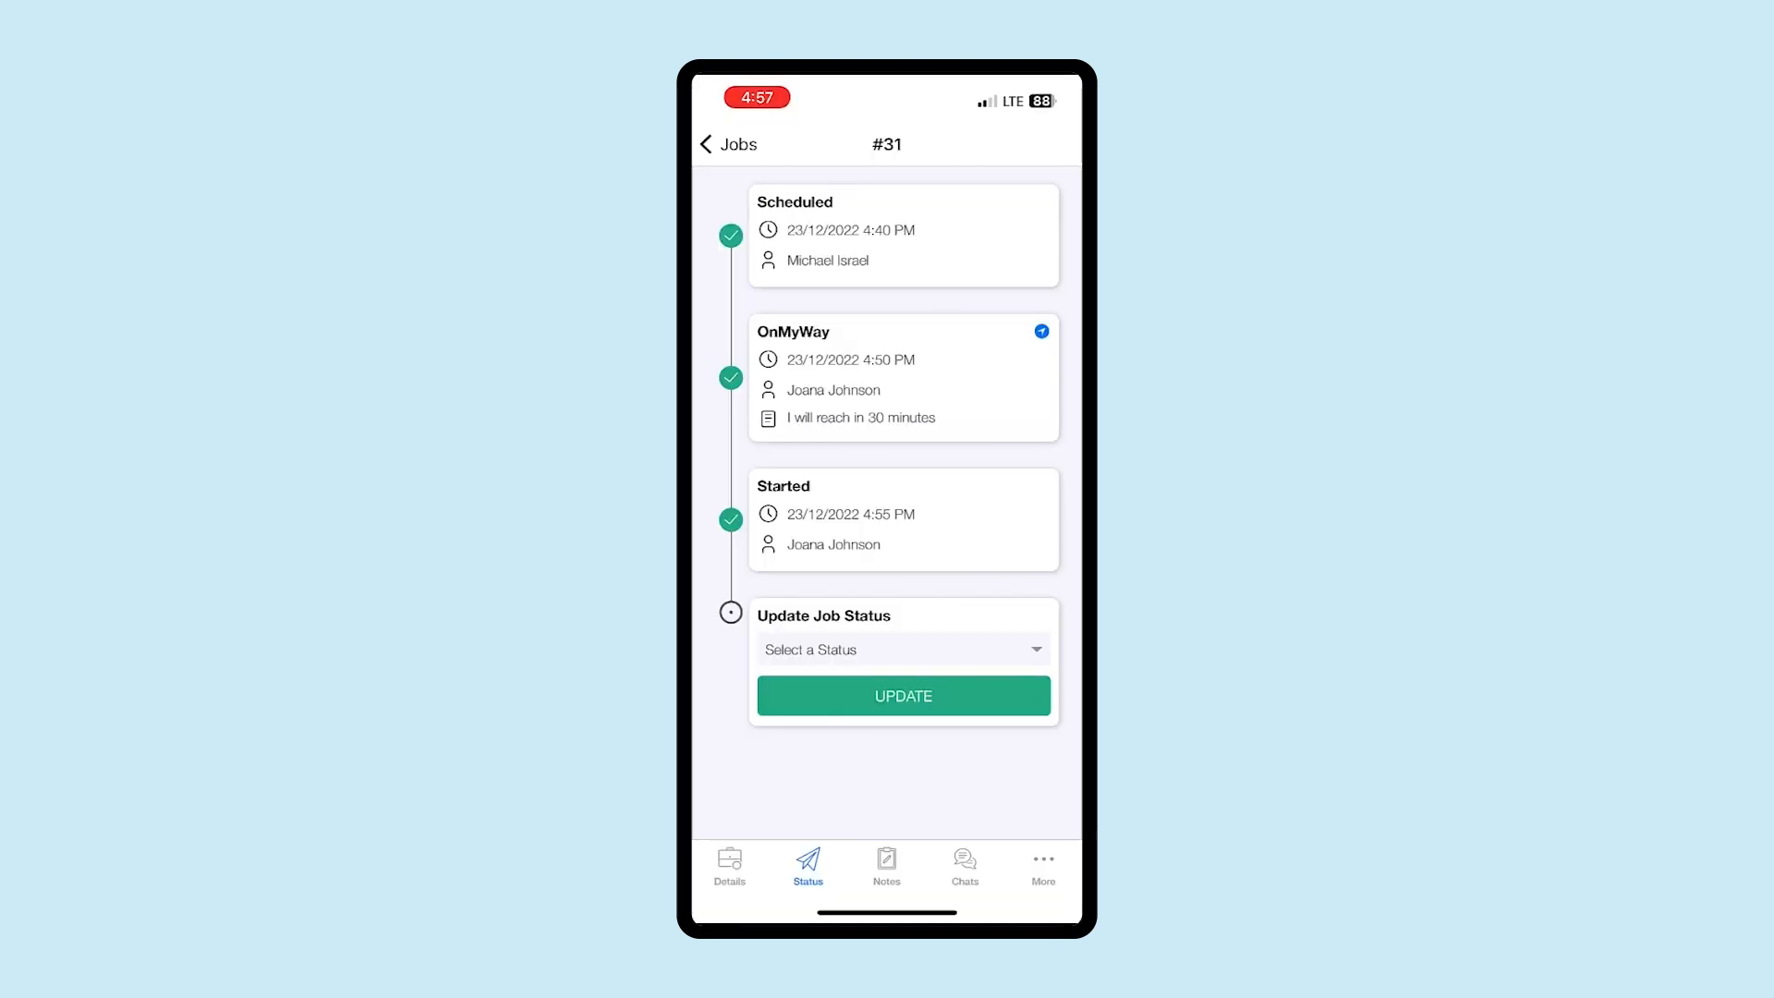
{"action": "left_click", "coordinate": [900, 649]}
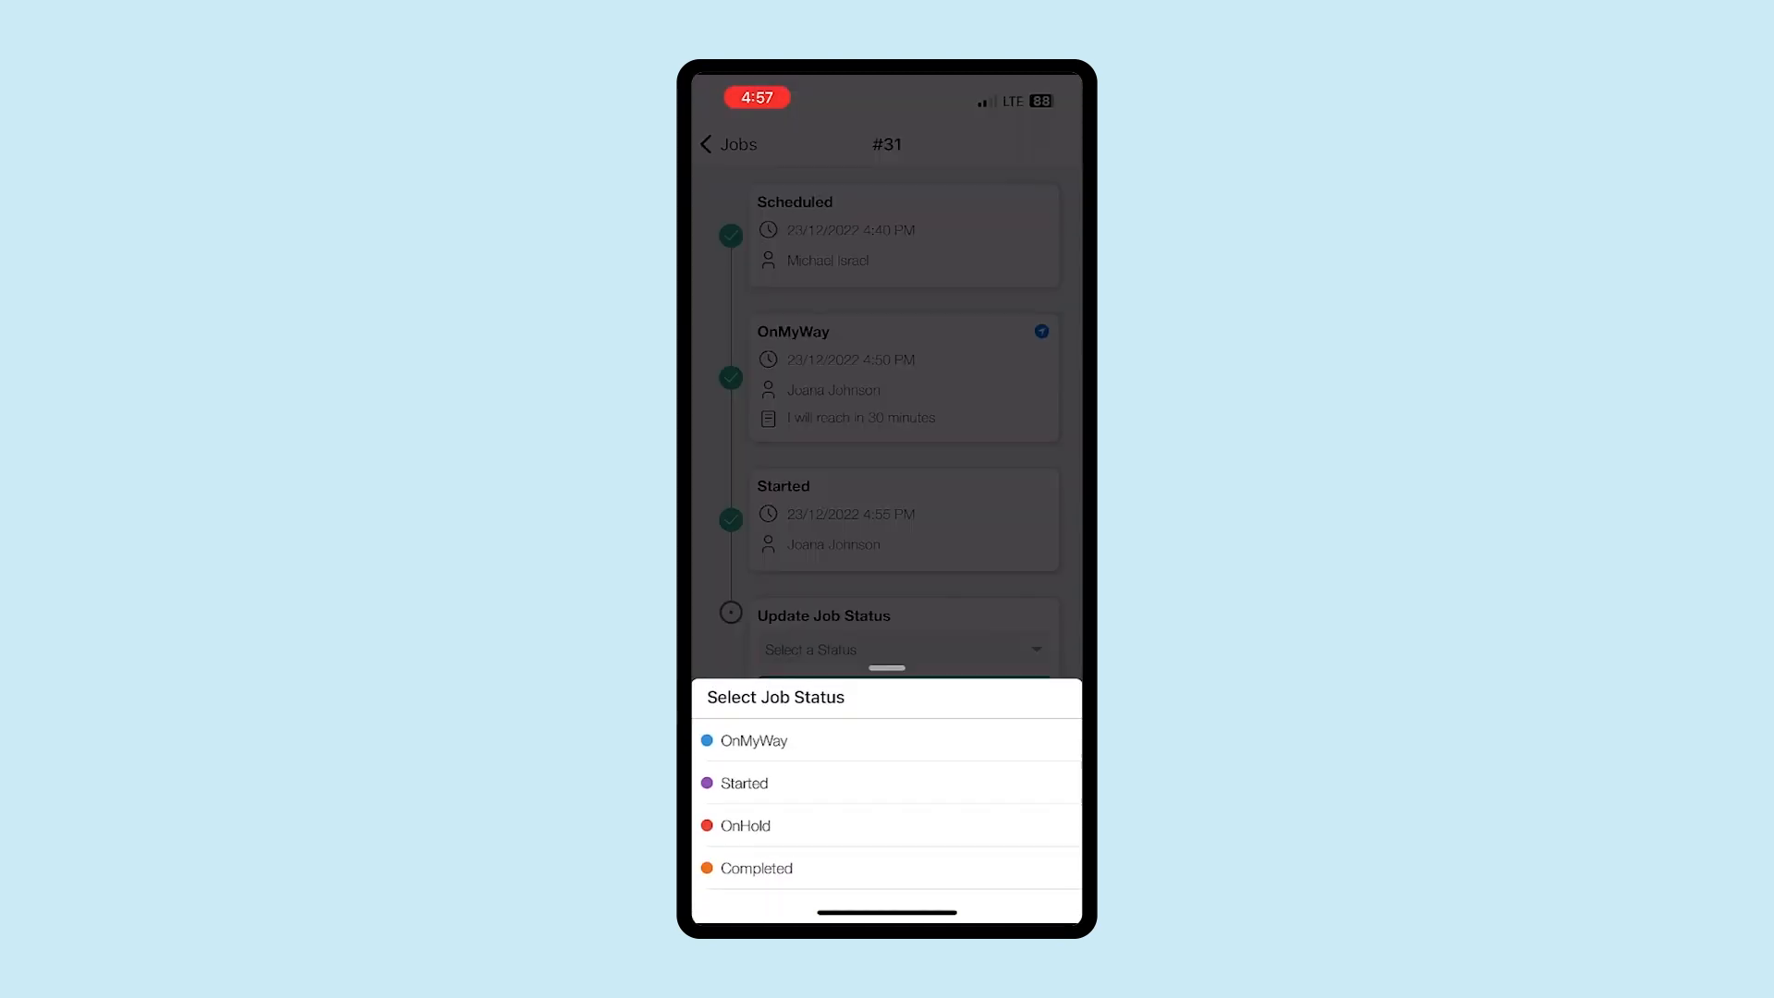
{"action": "left_click", "coordinate": [757, 867]}
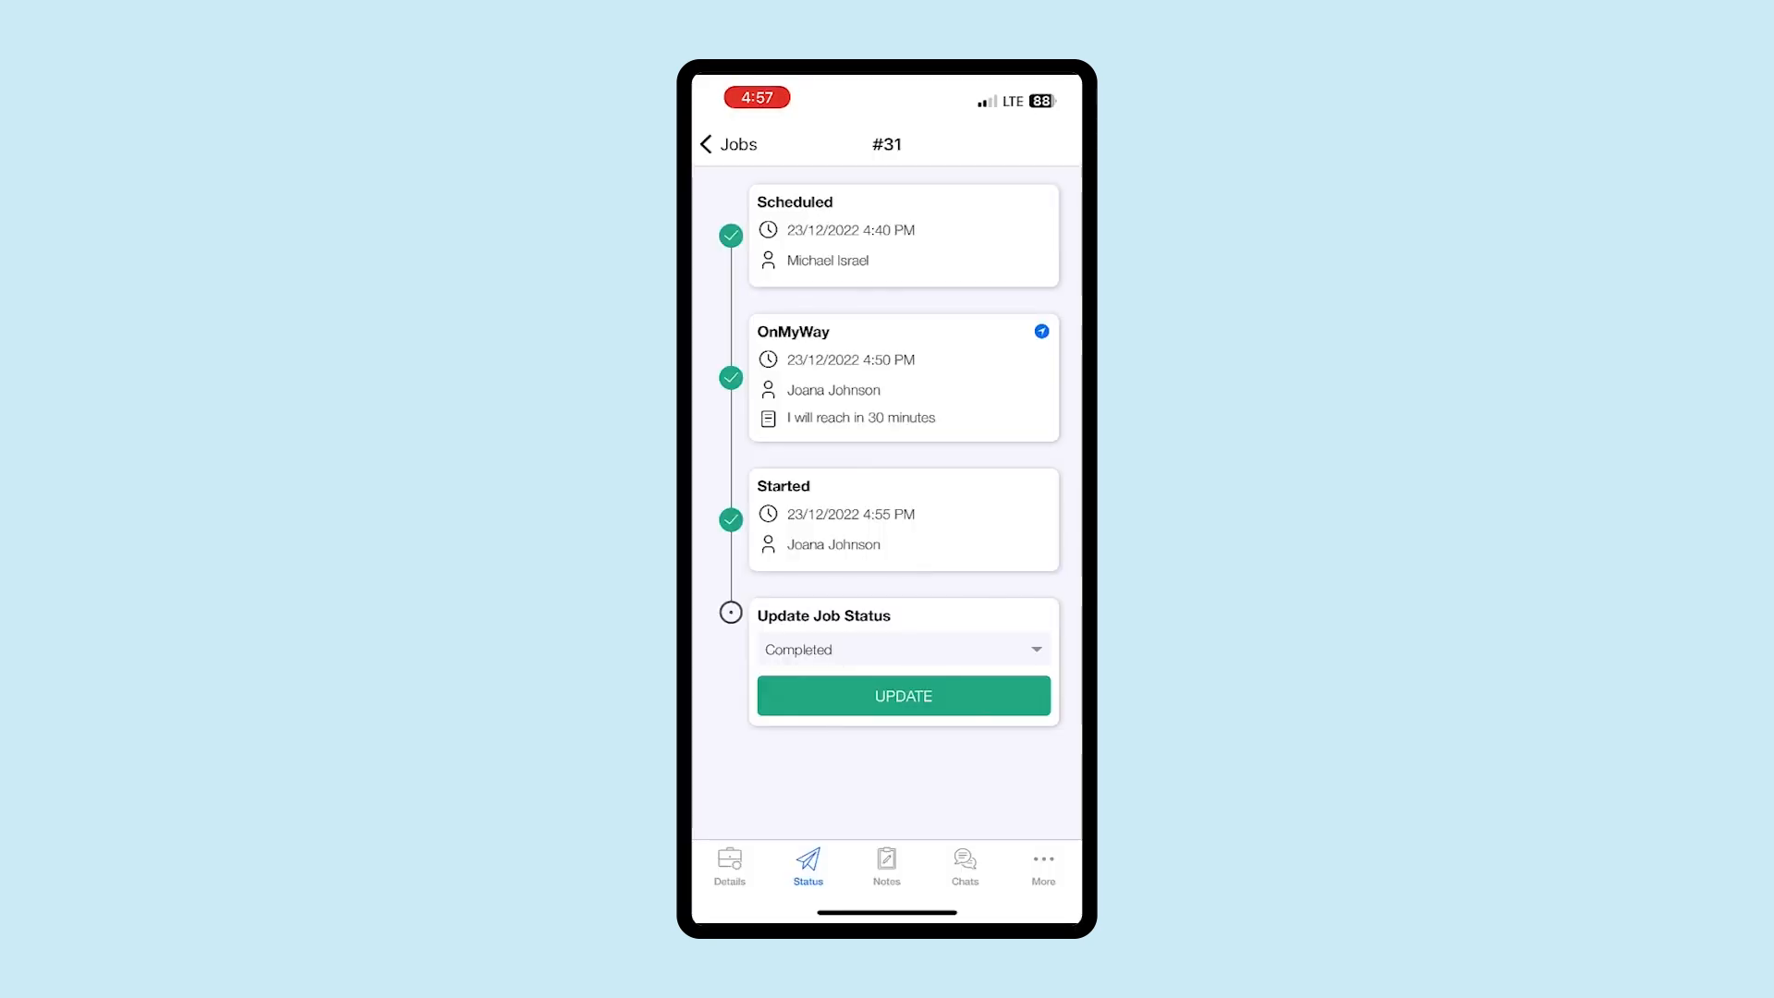
{"action": "left_click", "coordinate": [903, 695]}
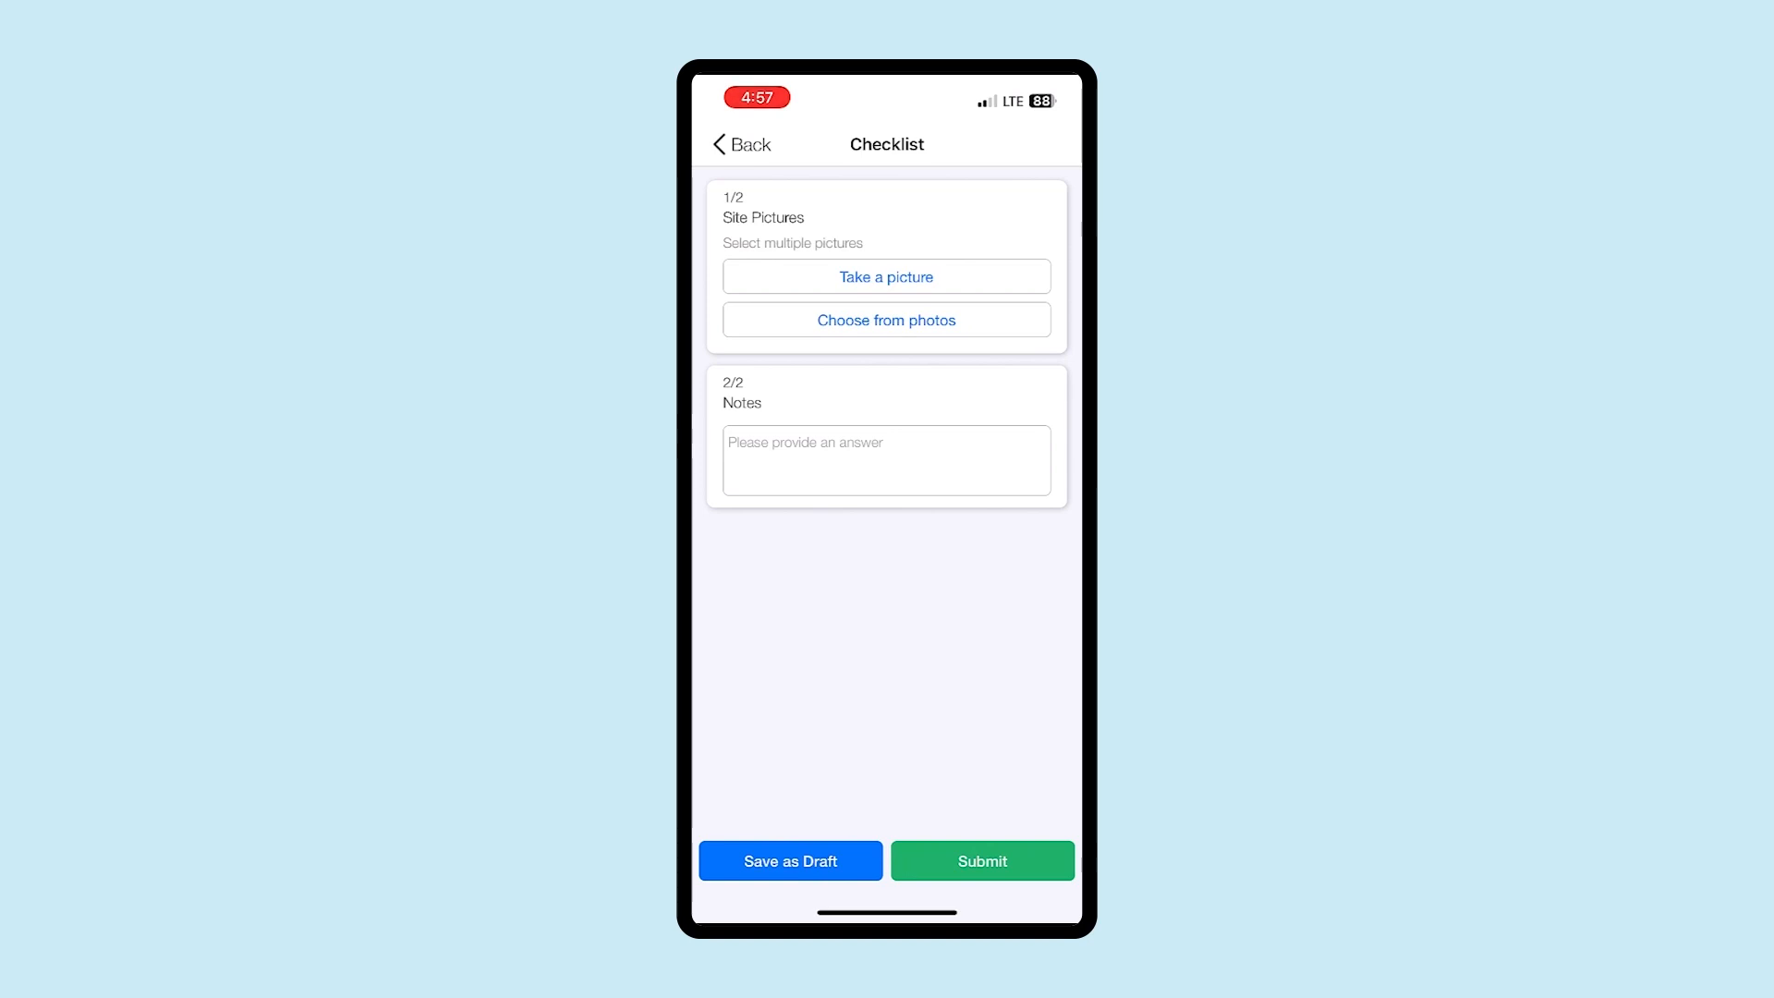
Fill in the checklist's Notes with "The measurement has been taken" and "We need 2 Aluminium frame" on separate lines.
{"action": "left_click", "coordinate": [886, 460]}
{"action": "type", "text": "The"}
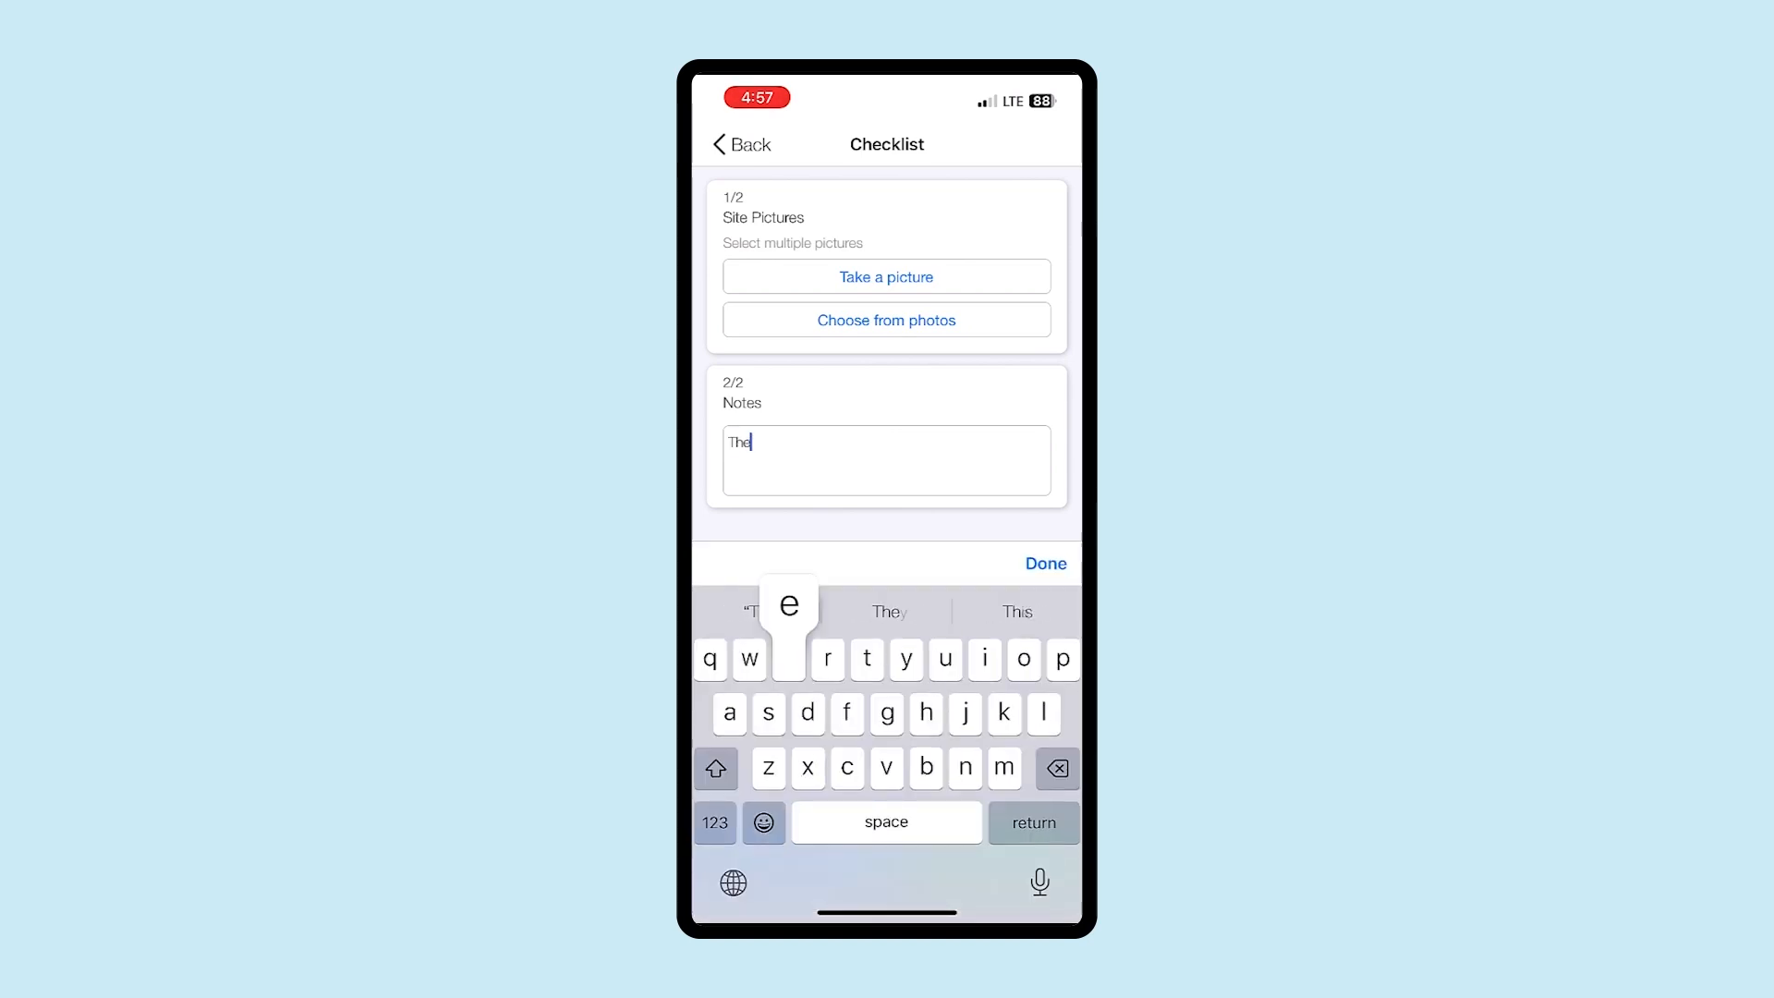
{"action": "type", "text": " measurement has been taken"}
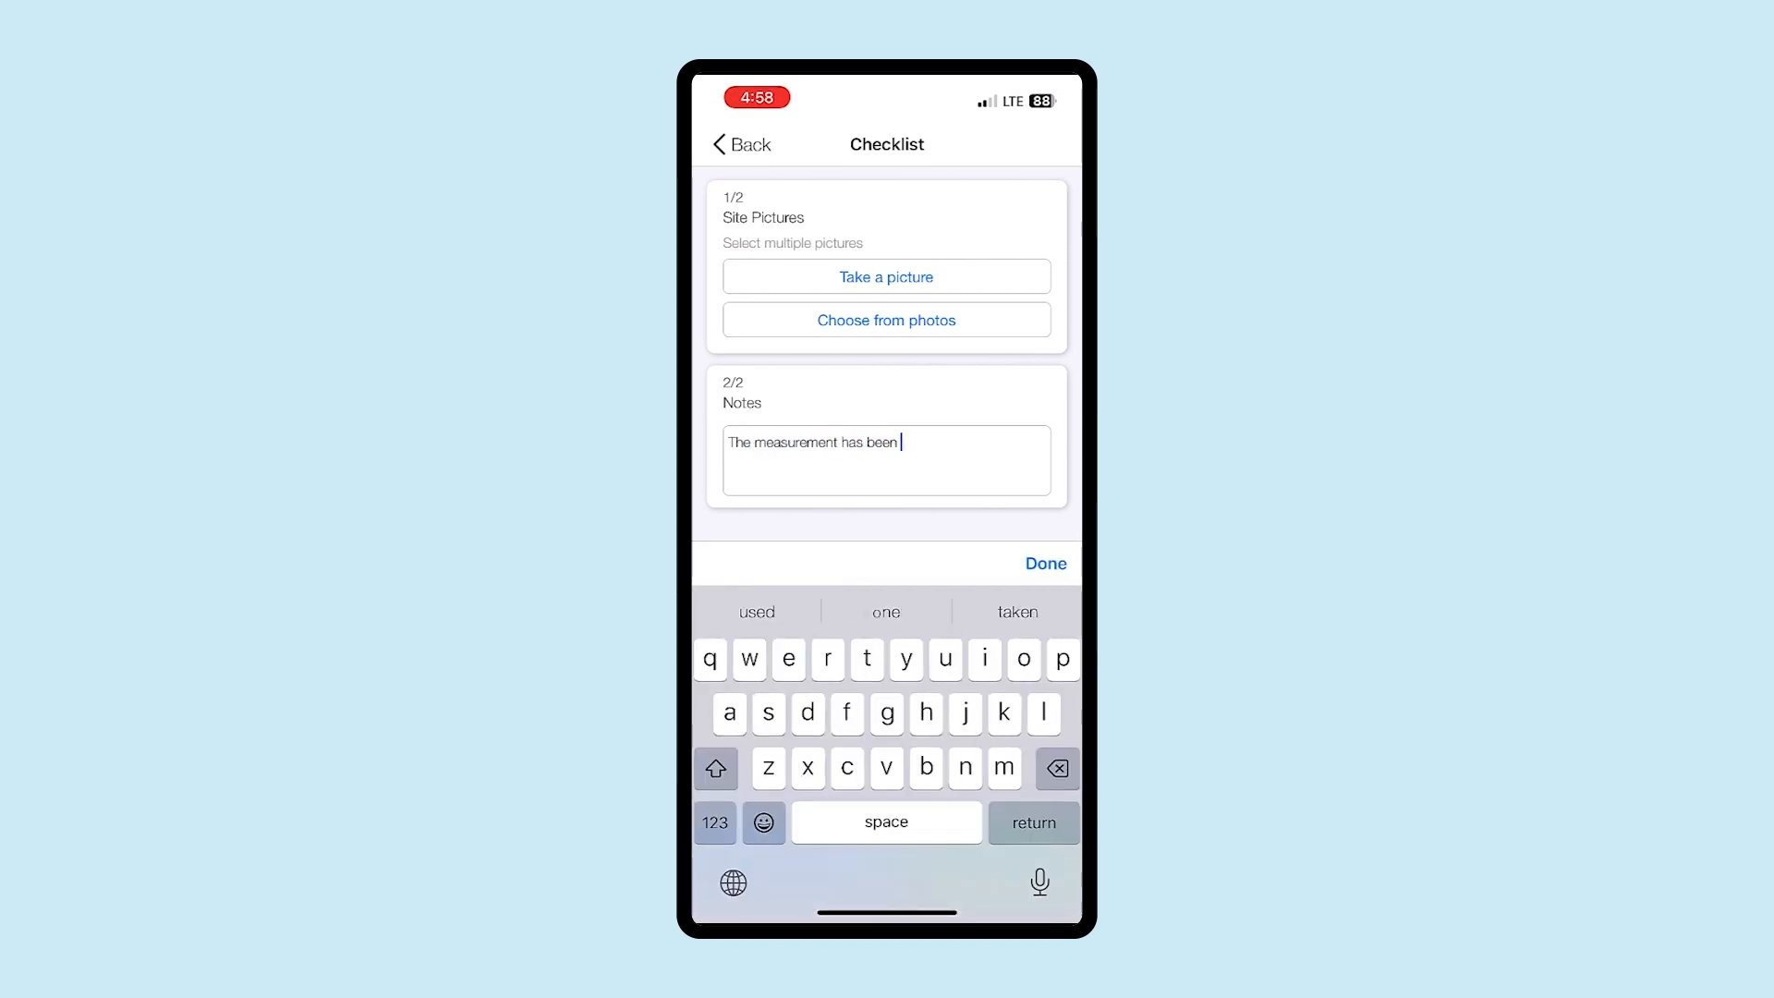
{"action": "key", "text": "Return"}
{"action": "type", "text": "We need 2 Aluminium frame"}
{"action": "left_click", "coordinate": [1045, 563]}
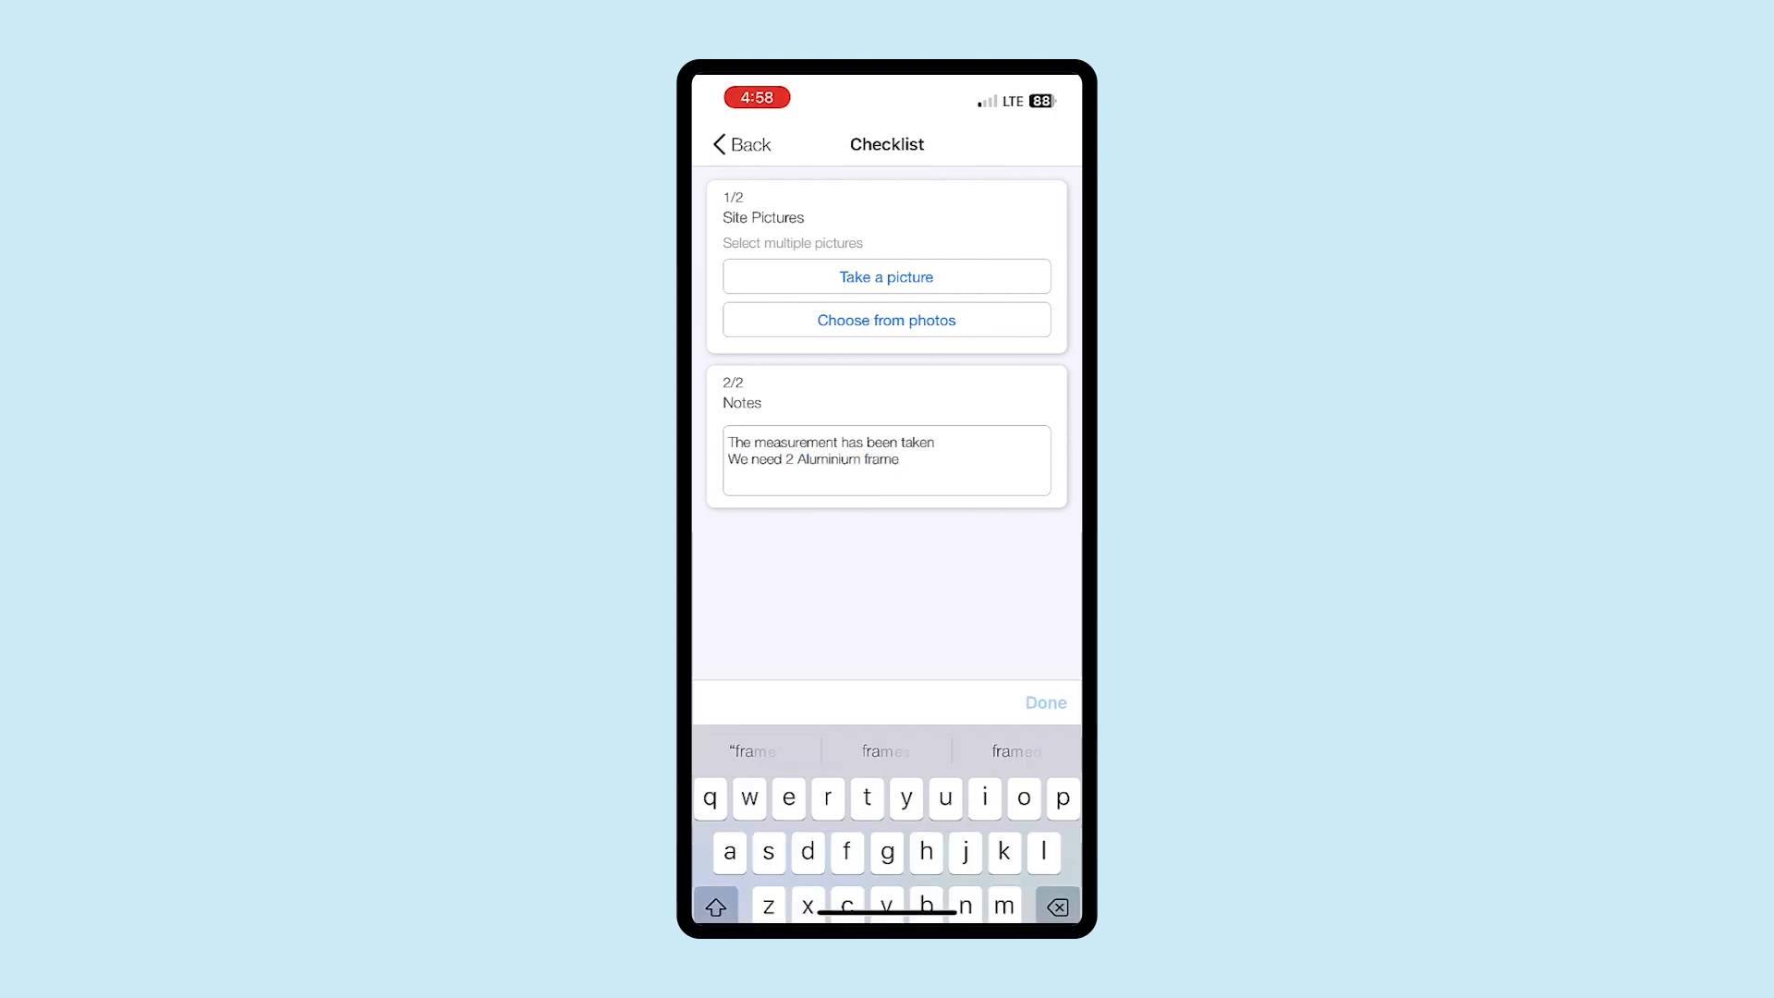
Take a camera photo of the roof measurement and use it for the checklist's Site Pictures.
{"action": "left_click", "coordinate": [886, 277]}
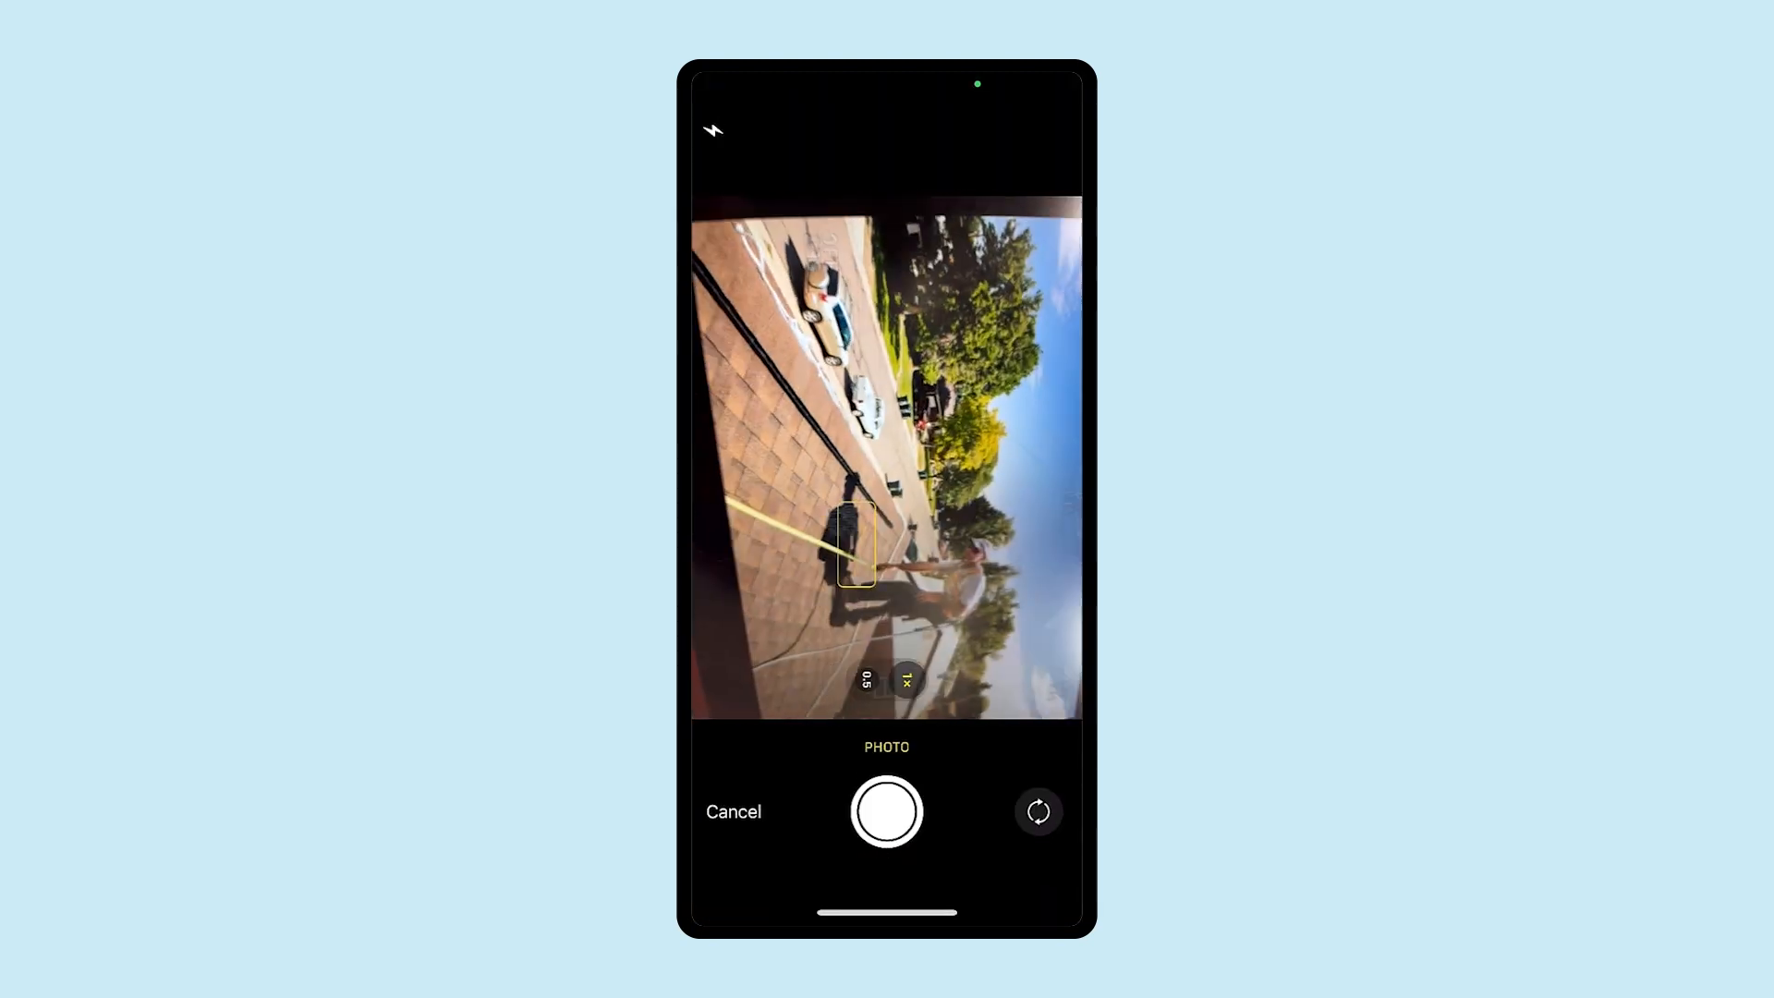
{"action": "left_click", "coordinate": [886, 811]}
{"action": "left_click", "coordinate": [1025, 847]}
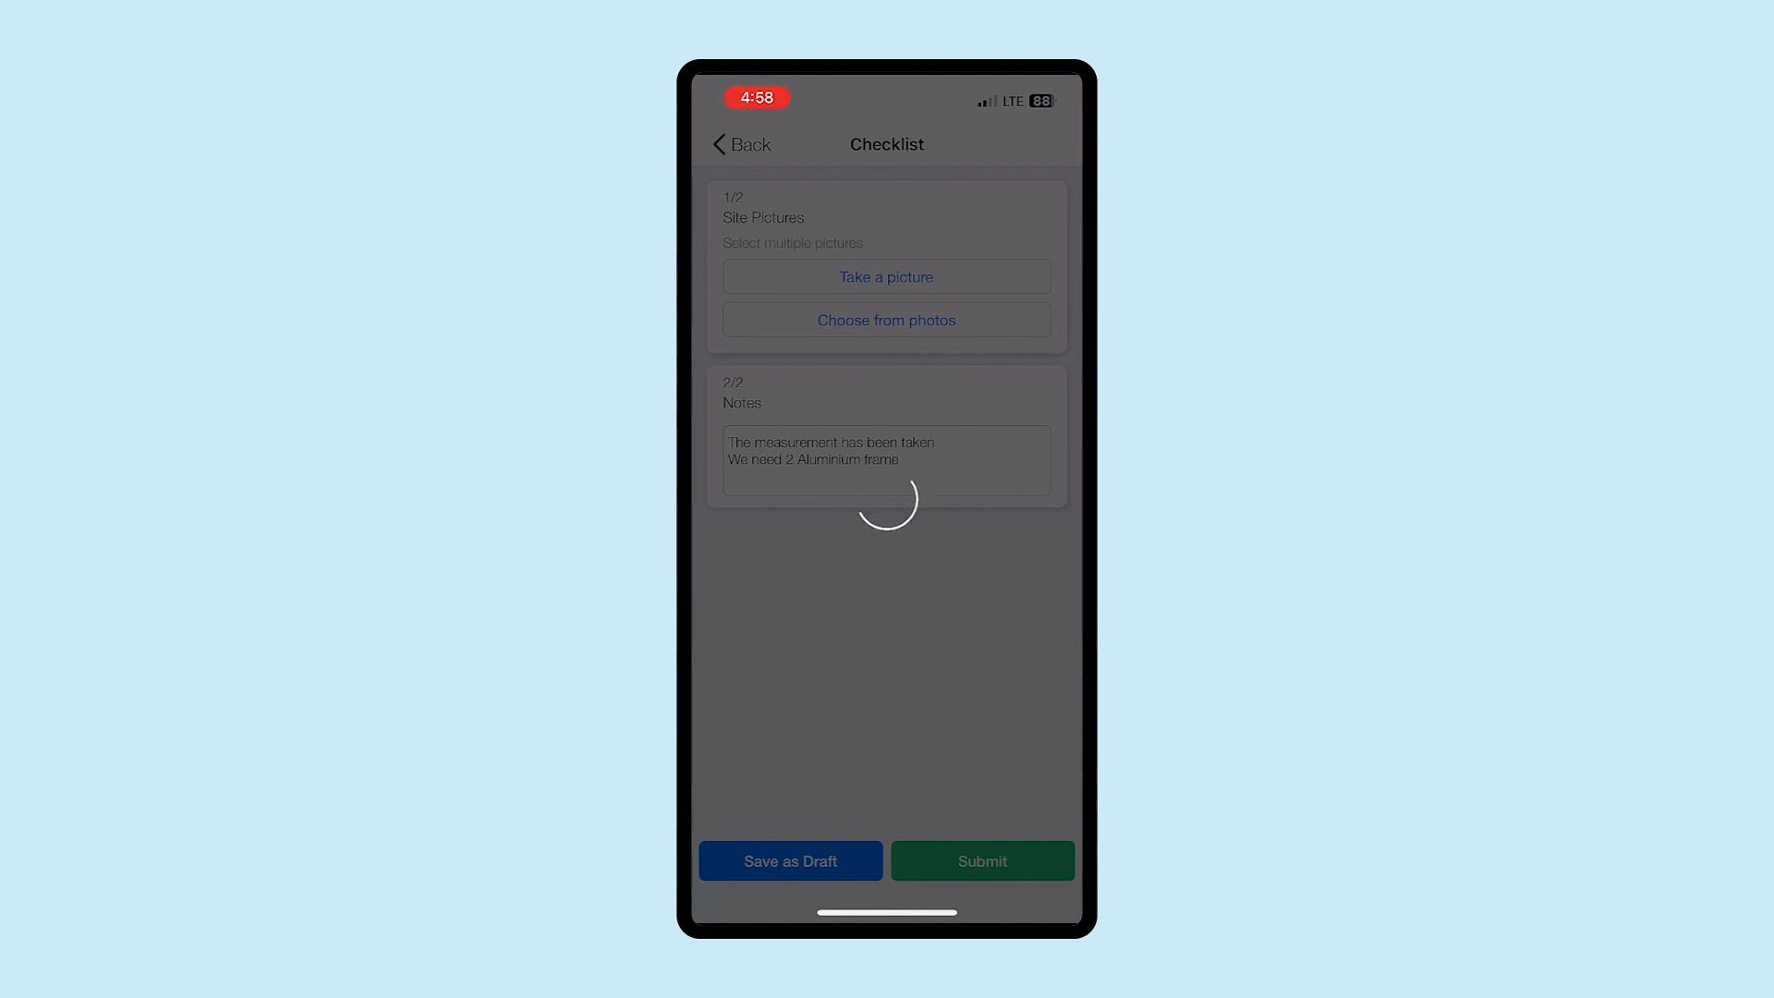
Submit the checklist with the status update, and draw and submit the customer's signature to complete the job.
{"action": "left_click", "coordinate": [982, 860]}
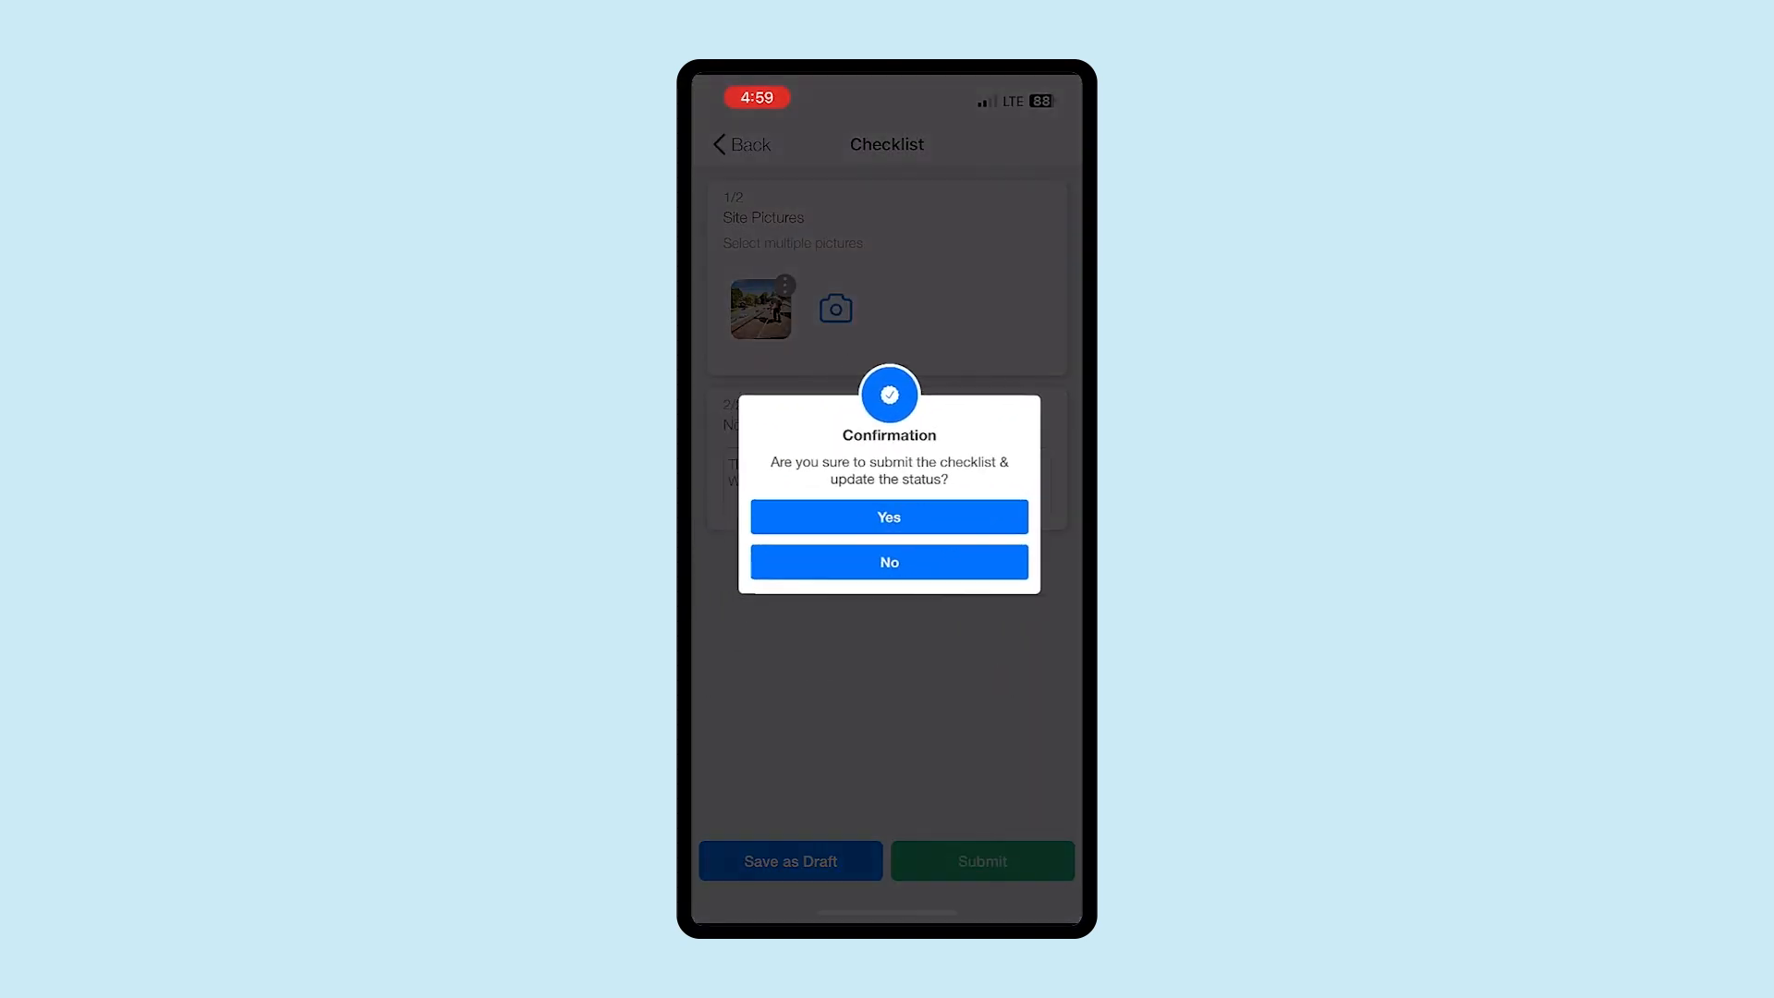
{"action": "left_click", "coordinate": [886, 518]}
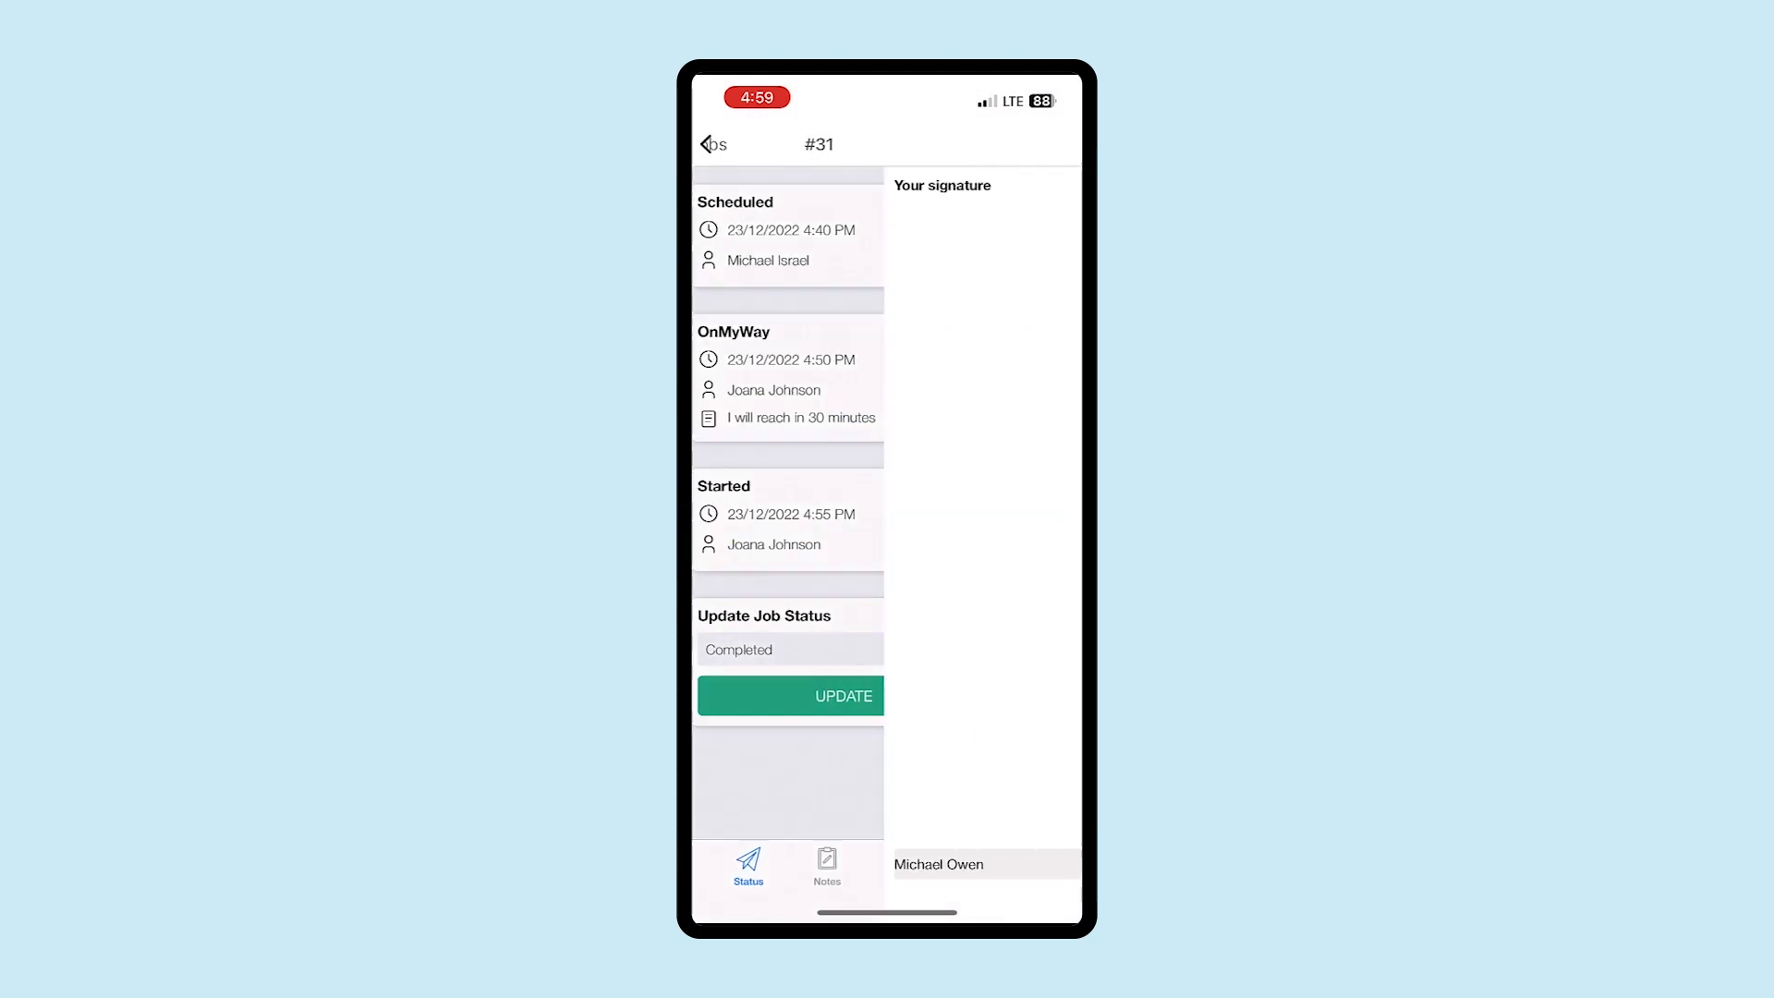
{"action": "mouse_move", "coordinate": [963, 354]}
{"action": "left_mouse_down"}
{"action": "mouse_move", "coordinate": [938, 293]}
{"action": "mouse_move", "coordinate": [895, 541]}
{"action": "mouse_move", "coordinate": [931, 817]}
{"action": "left_mouse_up"}
{"action": "left_click", "coordinate": [736, 820]}
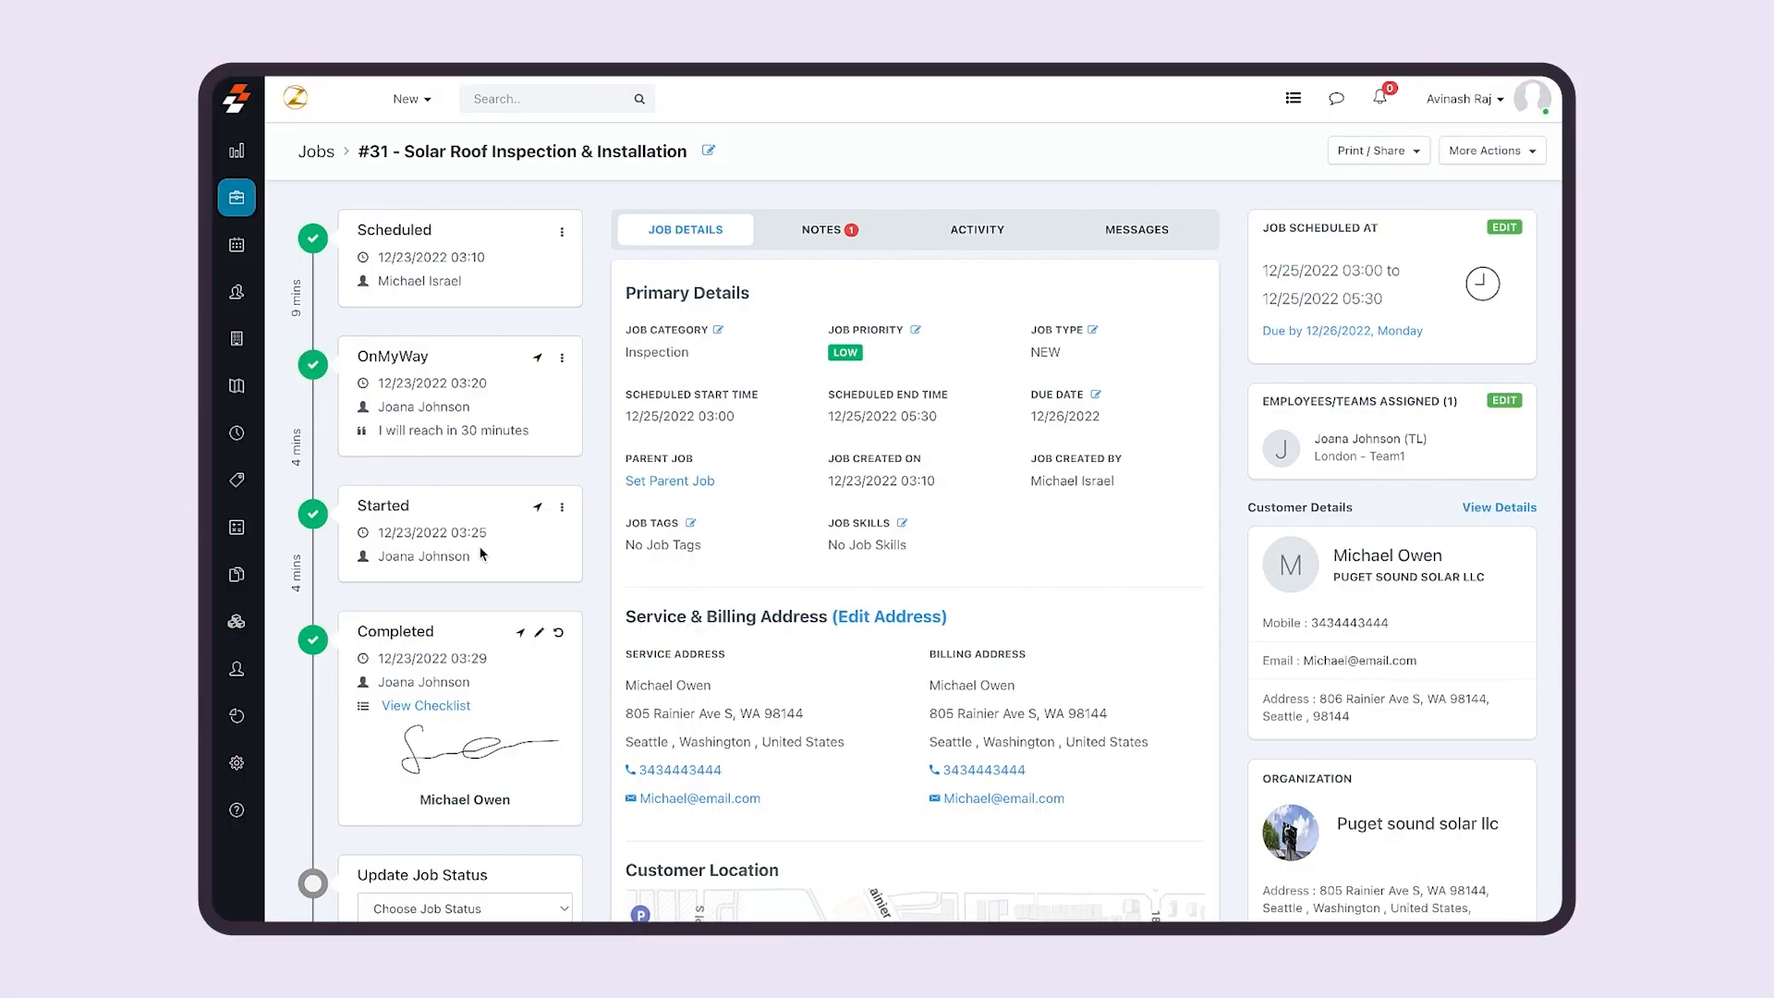
Review the completed job's status timeline, signature and checklist with site pictures in Zuper web, and view its checklist in the mobile app.
{"action": "scroll", "coordinate": [524, 731], "scroll_direction": "down", "scroll_amount": 7}
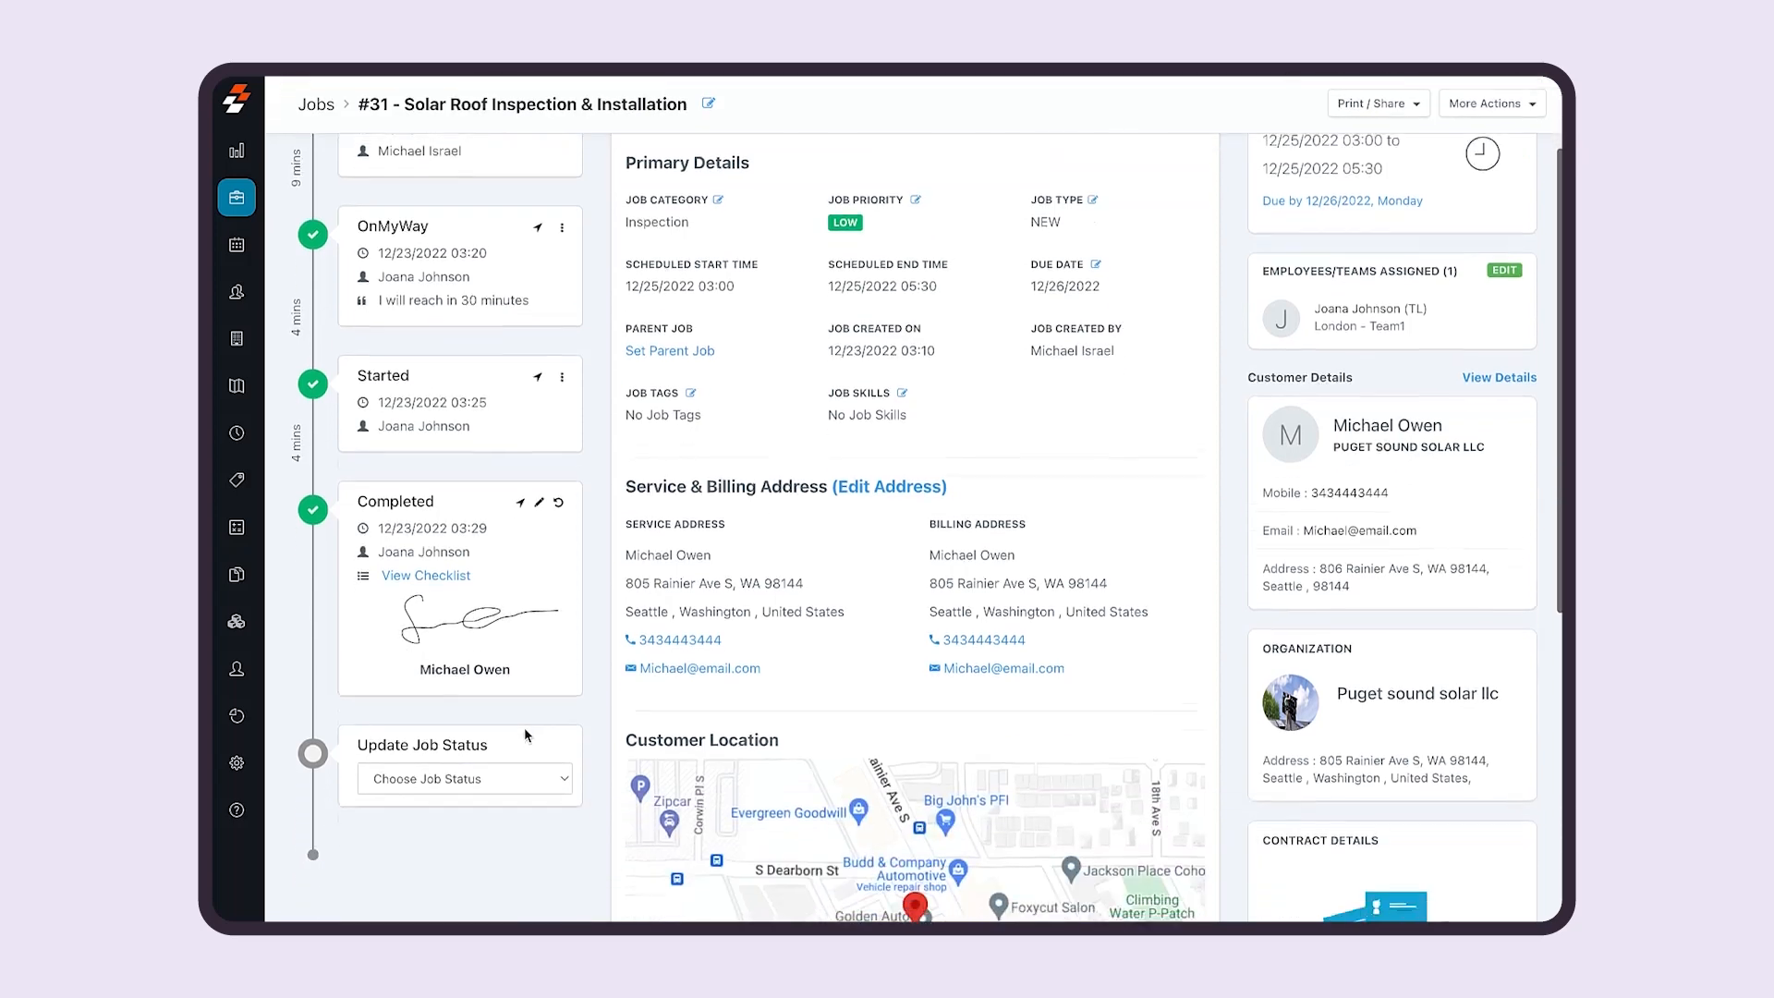
{"action": "scroll", "coordinate": [525, 735], "scroll_direction": "up", "scroll_amount": 8}
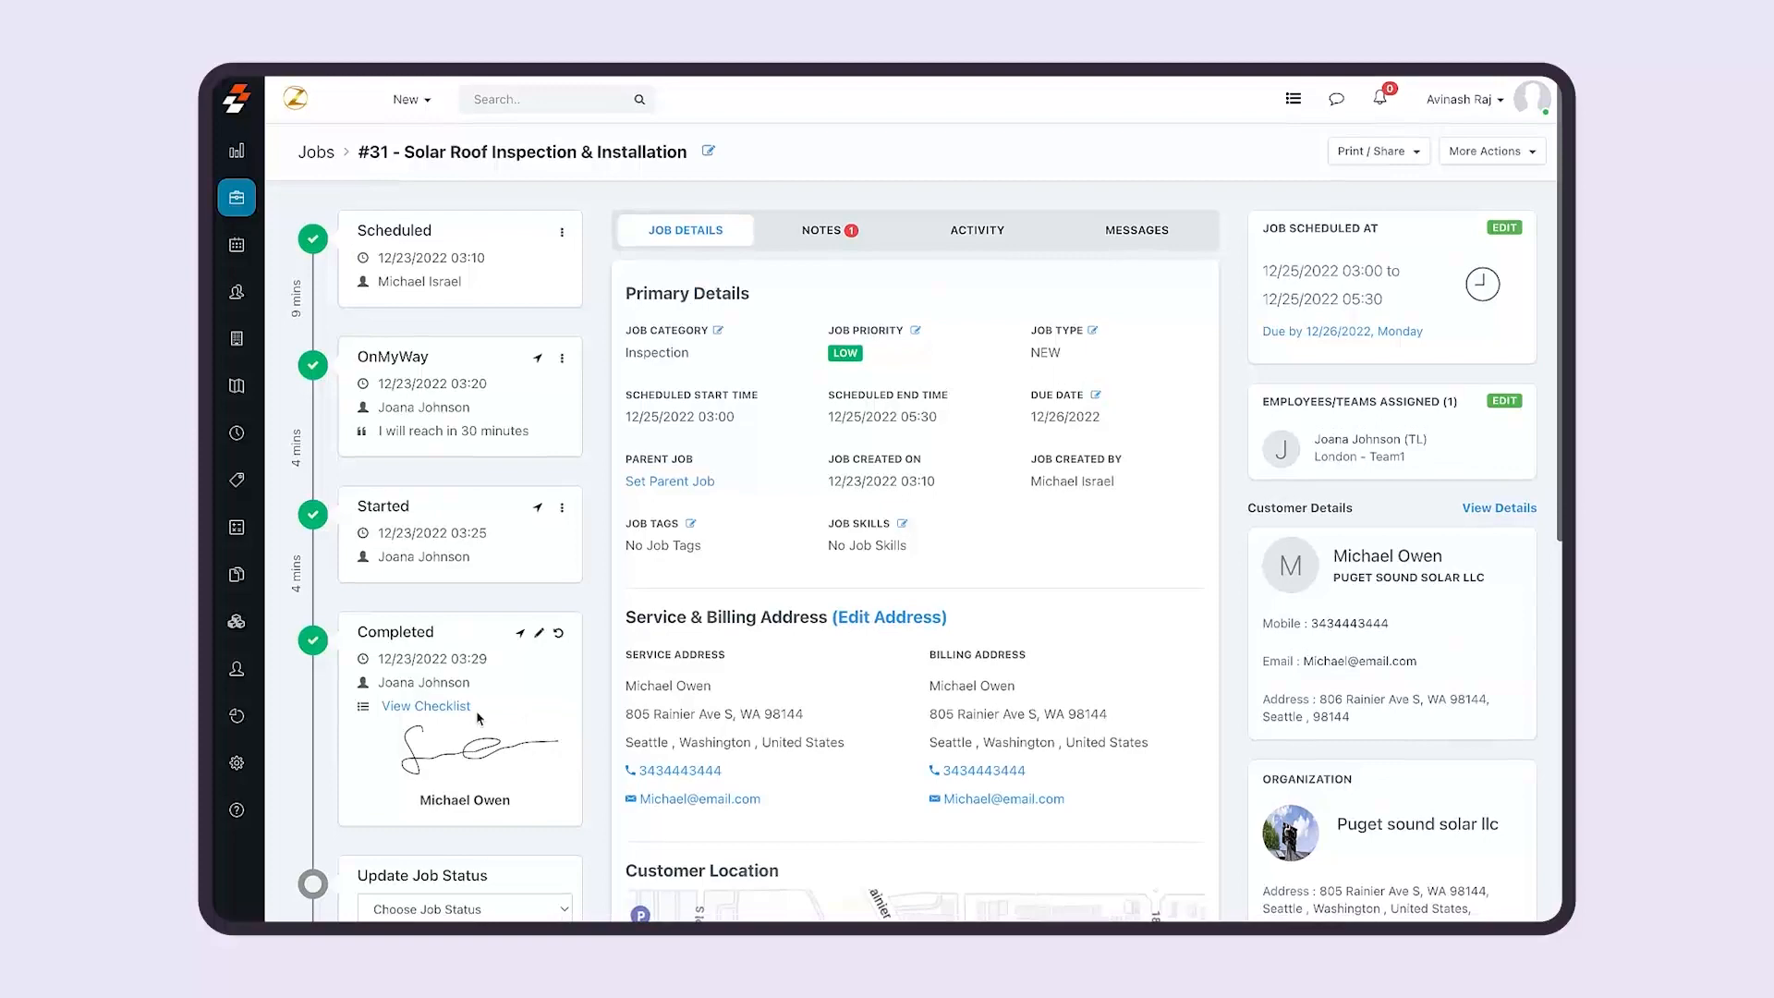
{"action": "left_click", "coordinate": [466, 707]}
{"action": "left_click", "coordinate": [1313, 175]}
{"action": "left_click", "coordinate": [1267, 423]}
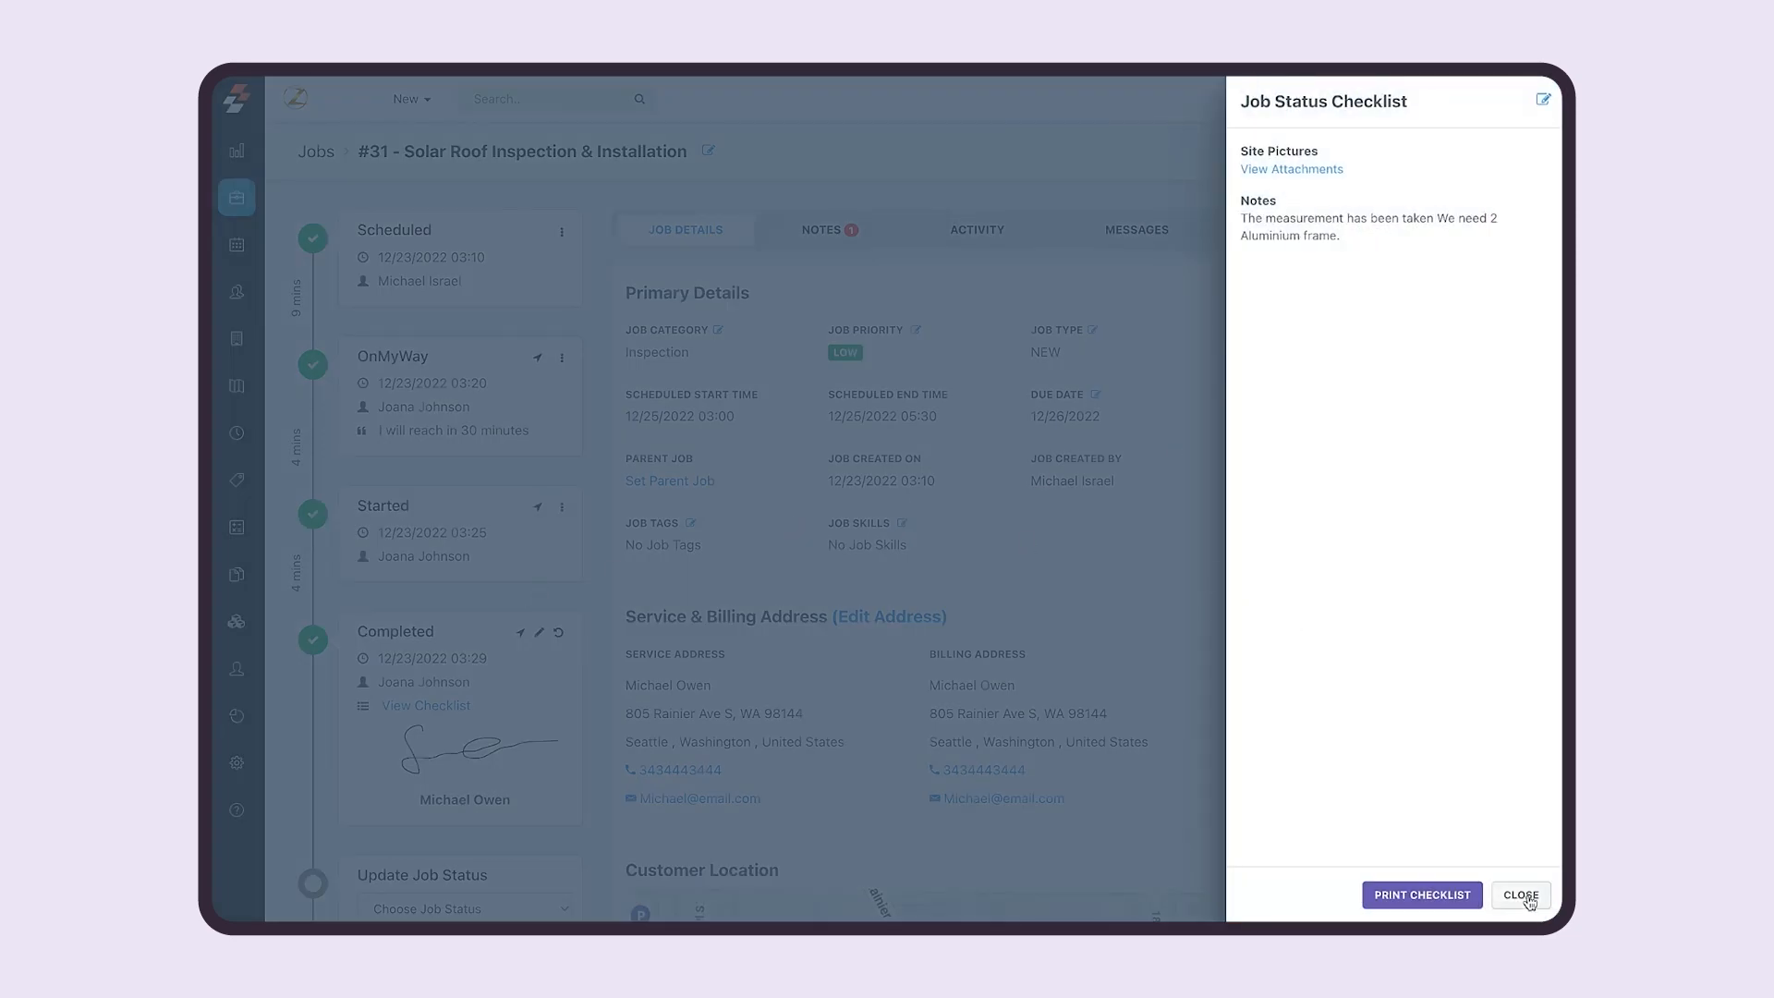
{"action": "left_click", "coordinate": [1522, 895]}
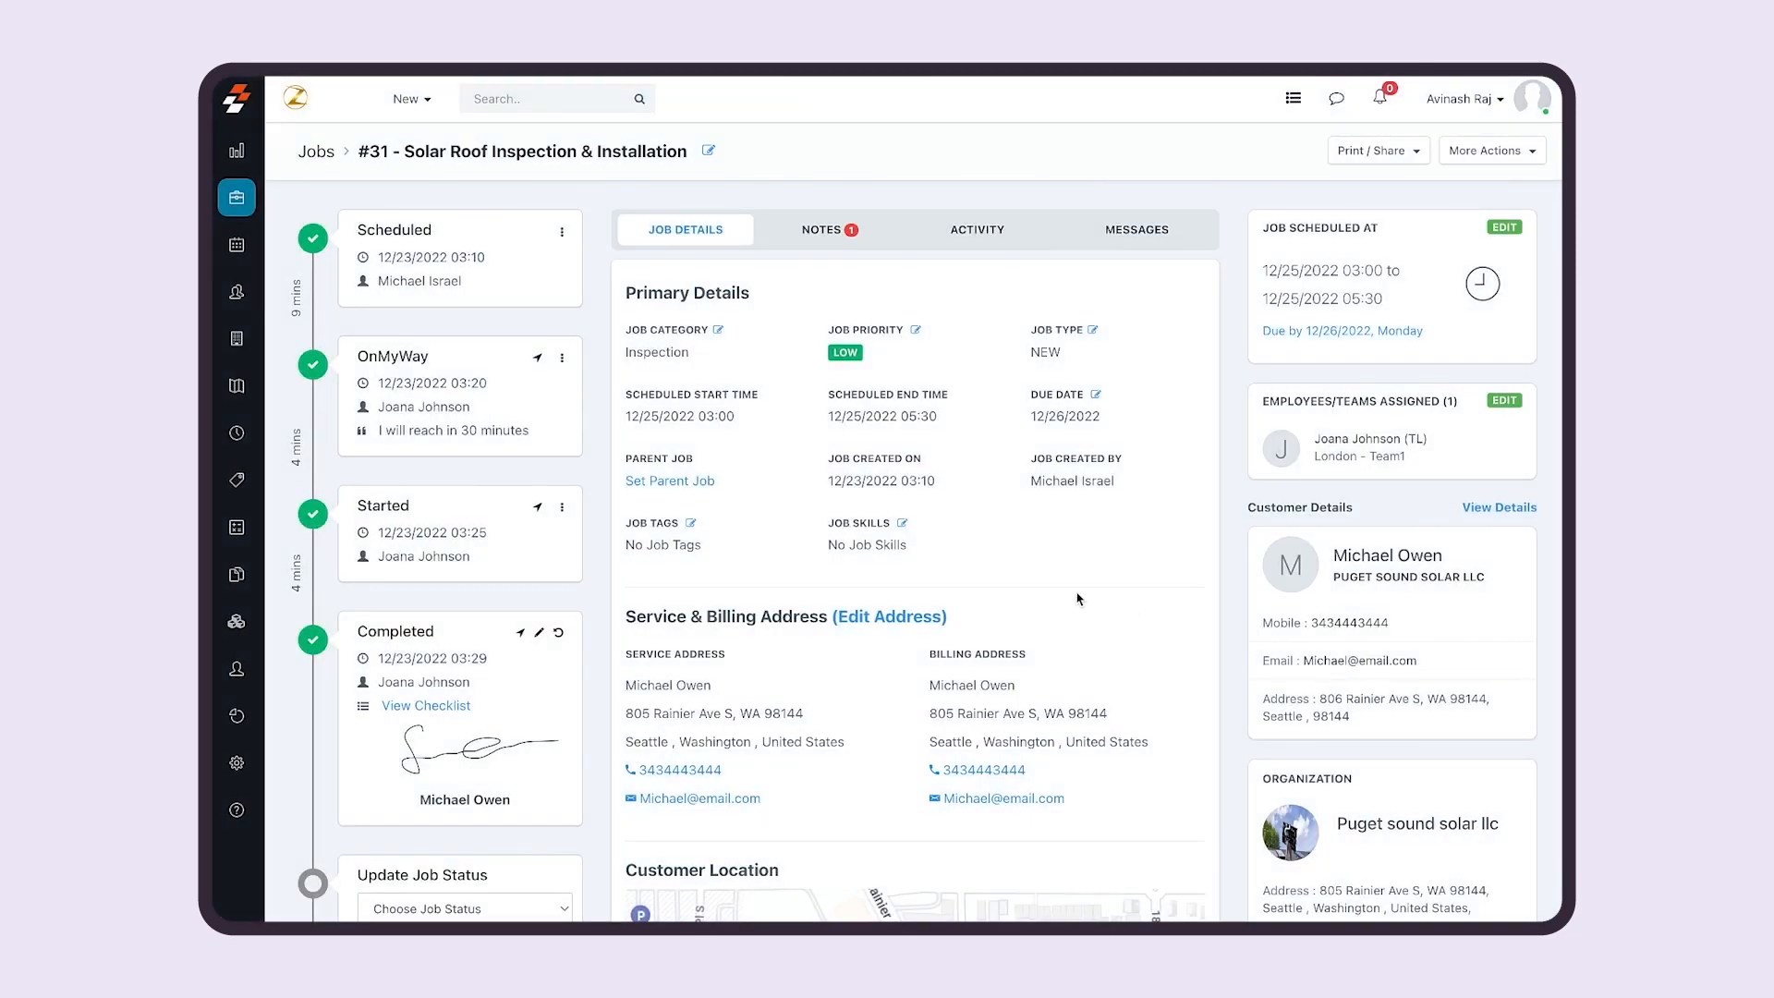
{"action": "scroll", "coordinate": [1077, 599], "scroll_direction": "down", "scroll_amount": 5}
{"action": "scroll", "coordinate": [1077, 599], "scroll_direction": "down", "scroll_amount": 1}
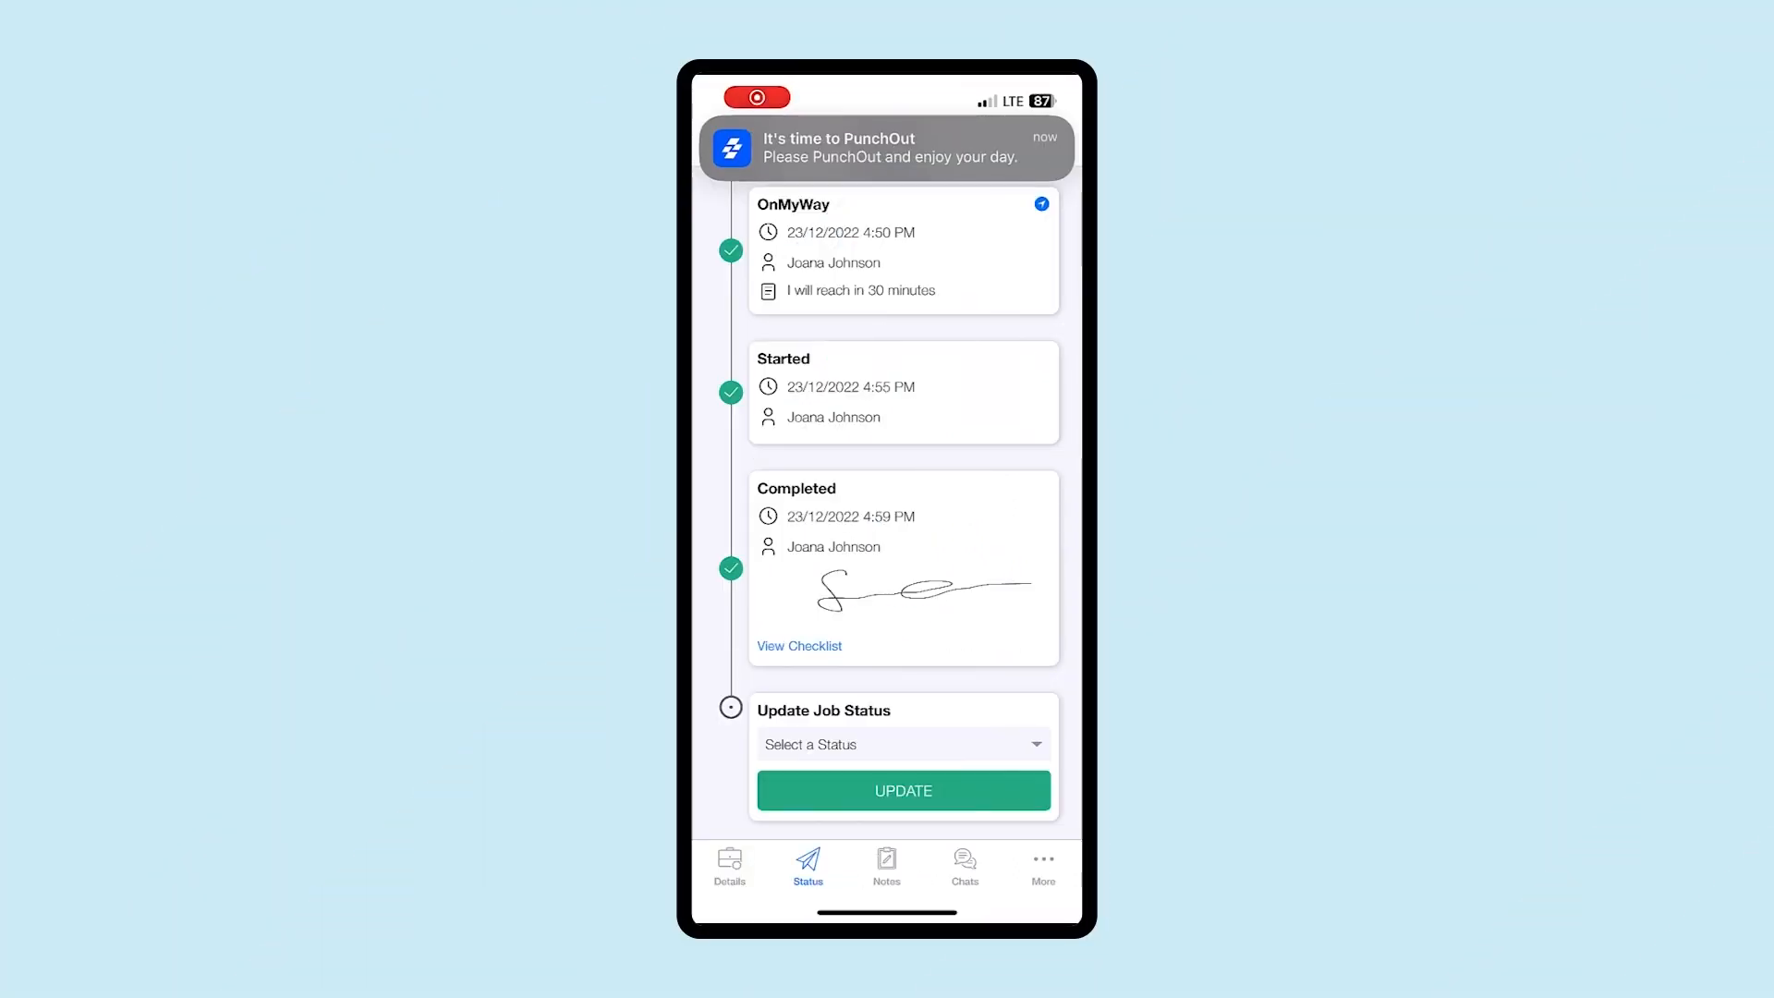
{"action": "left_click", "coordinate": [799, 646]}
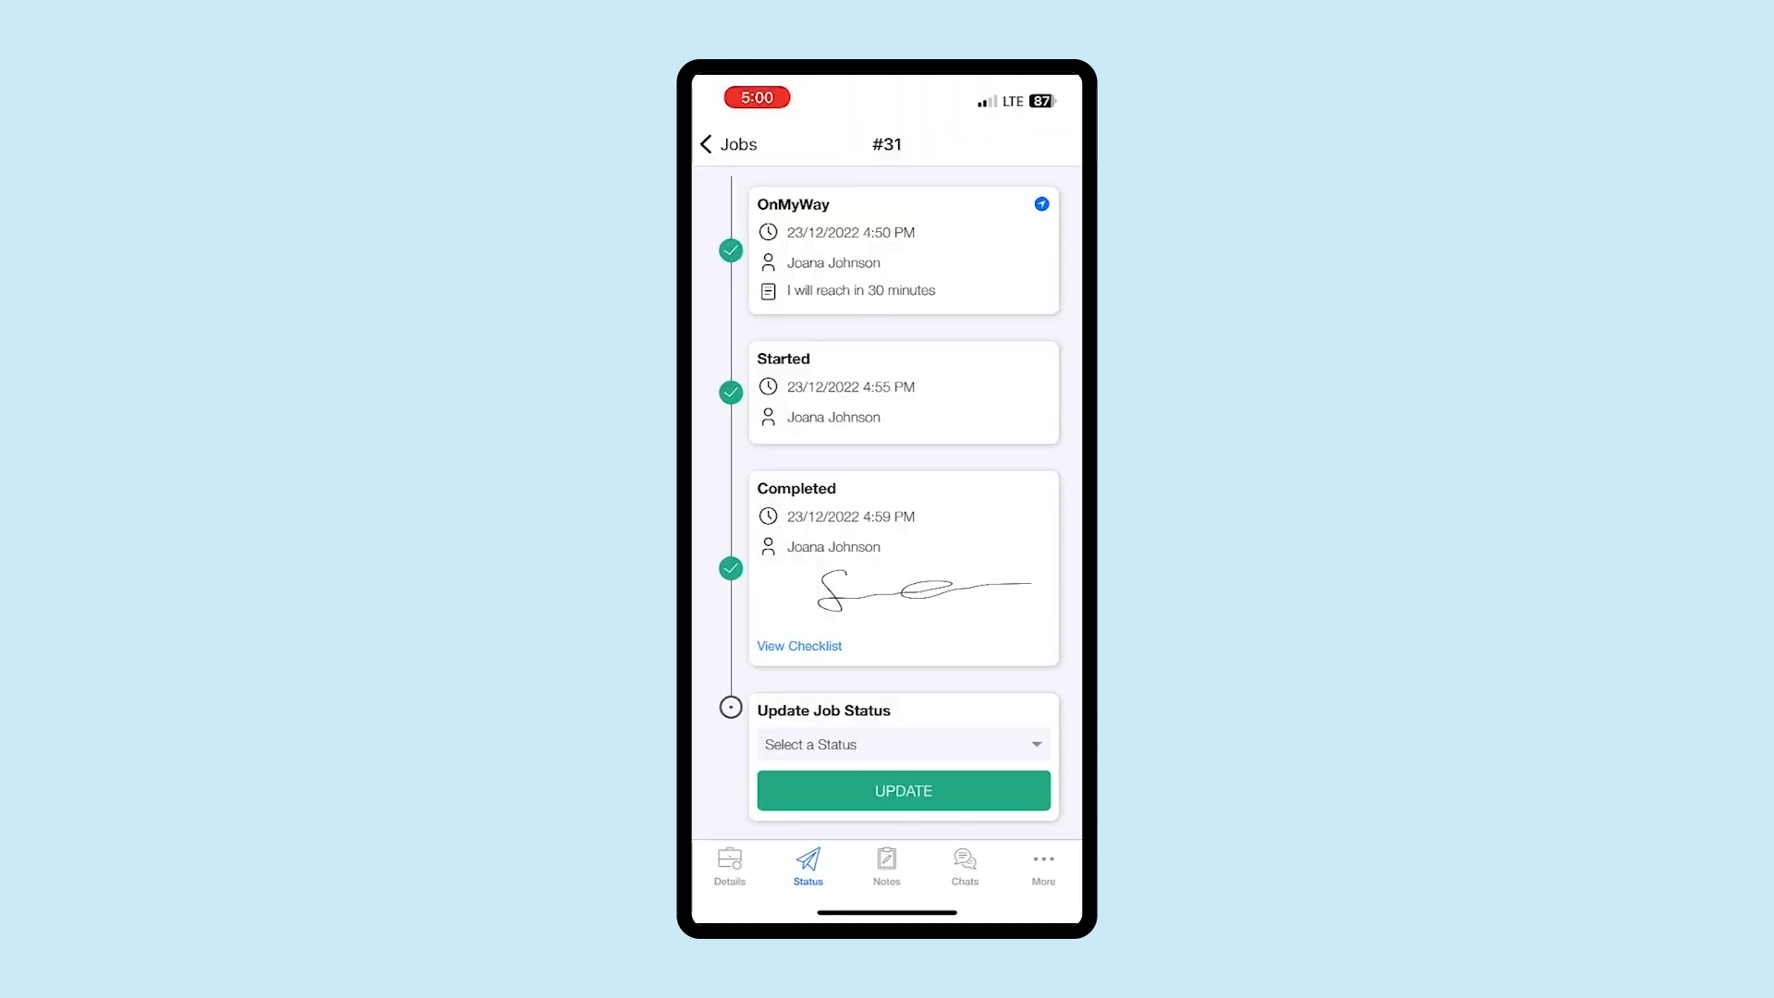
{"action": "left_click", "coordinate": [797, 643]}
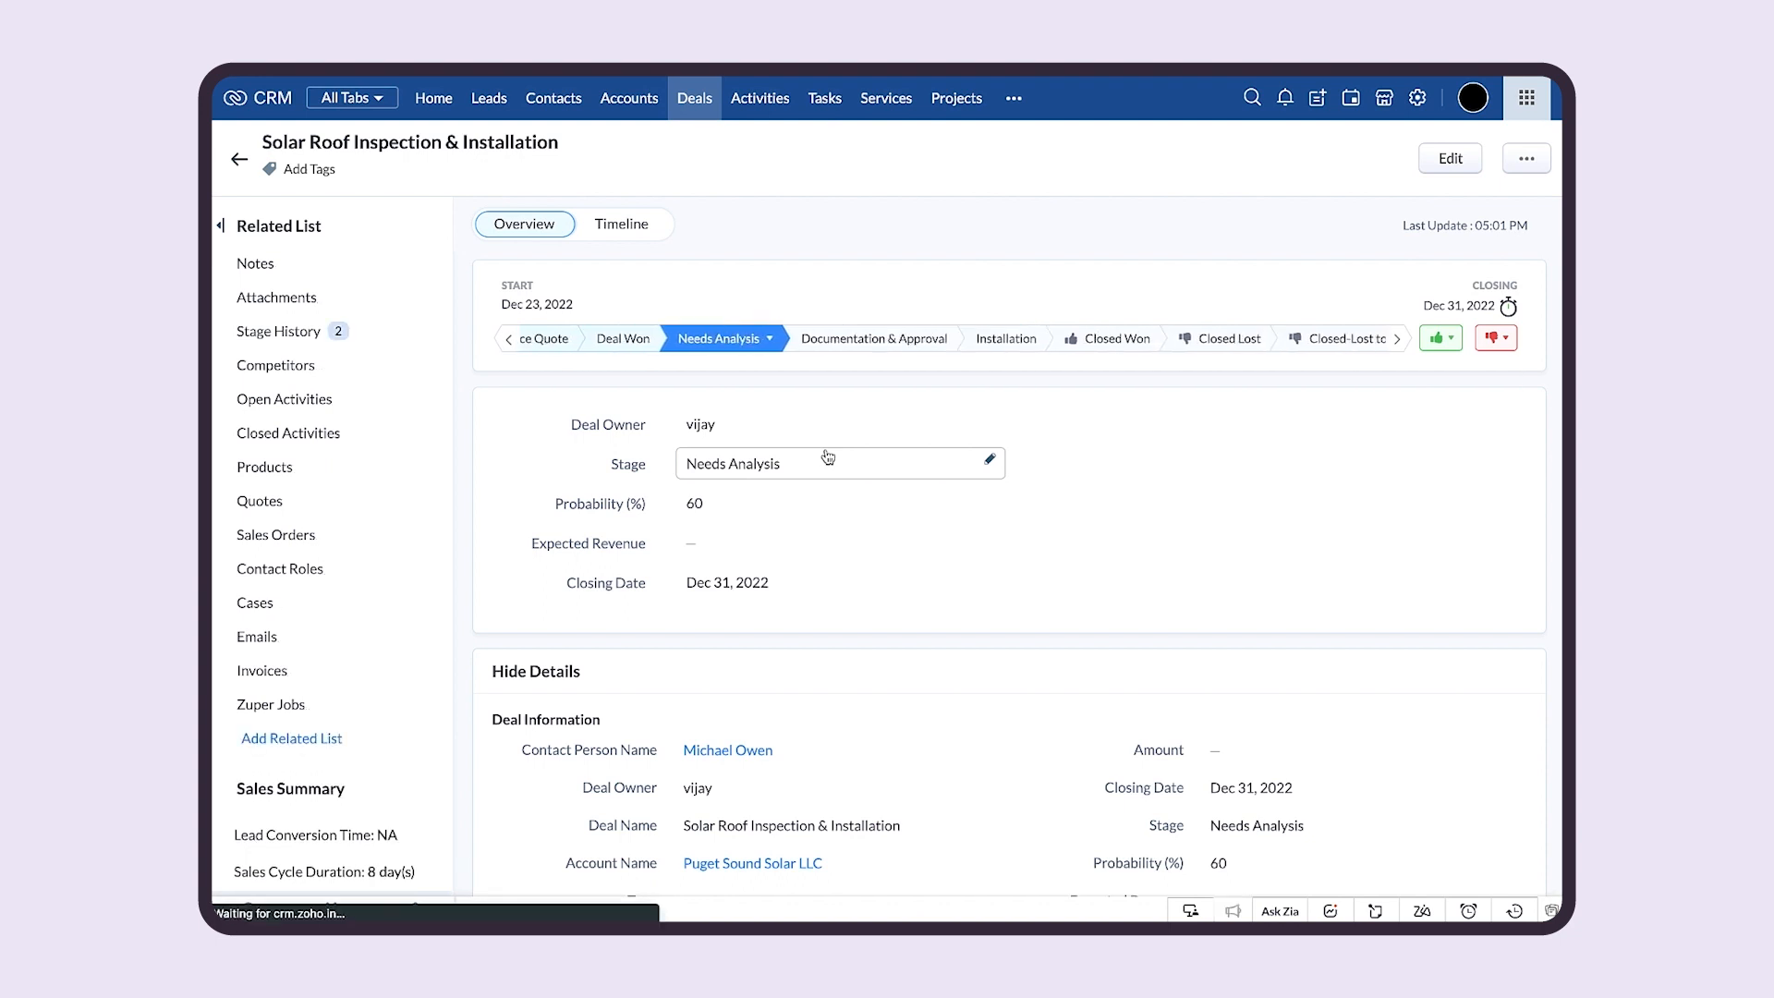
In the Zoho CRM deal, examine the synced Zuper Inspection Job Details, including status, notes and the enlarged inspection image.
{"action": "scroll", "coordinate": [970, 726], "scroll_direction": "down", "scroll_amount": 2}
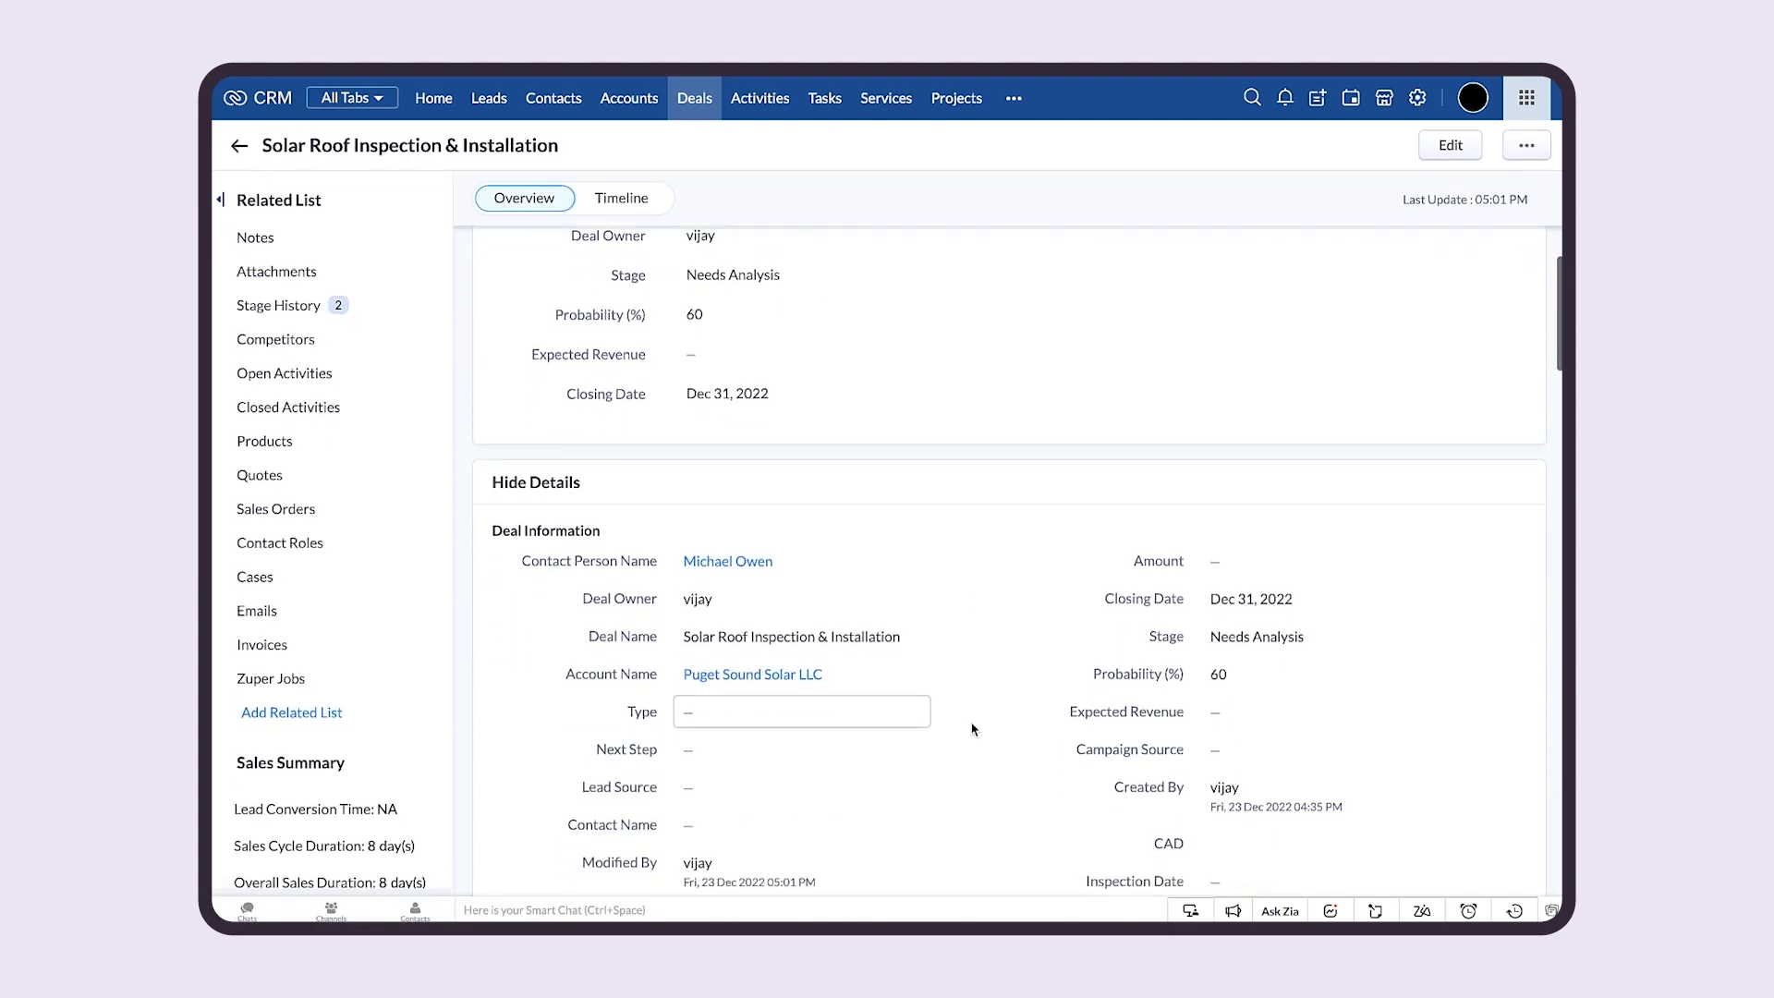
{"action": "scroll", "coordinate": [972, 729], "scroll_direction": "down", "scroll_amount": 5}
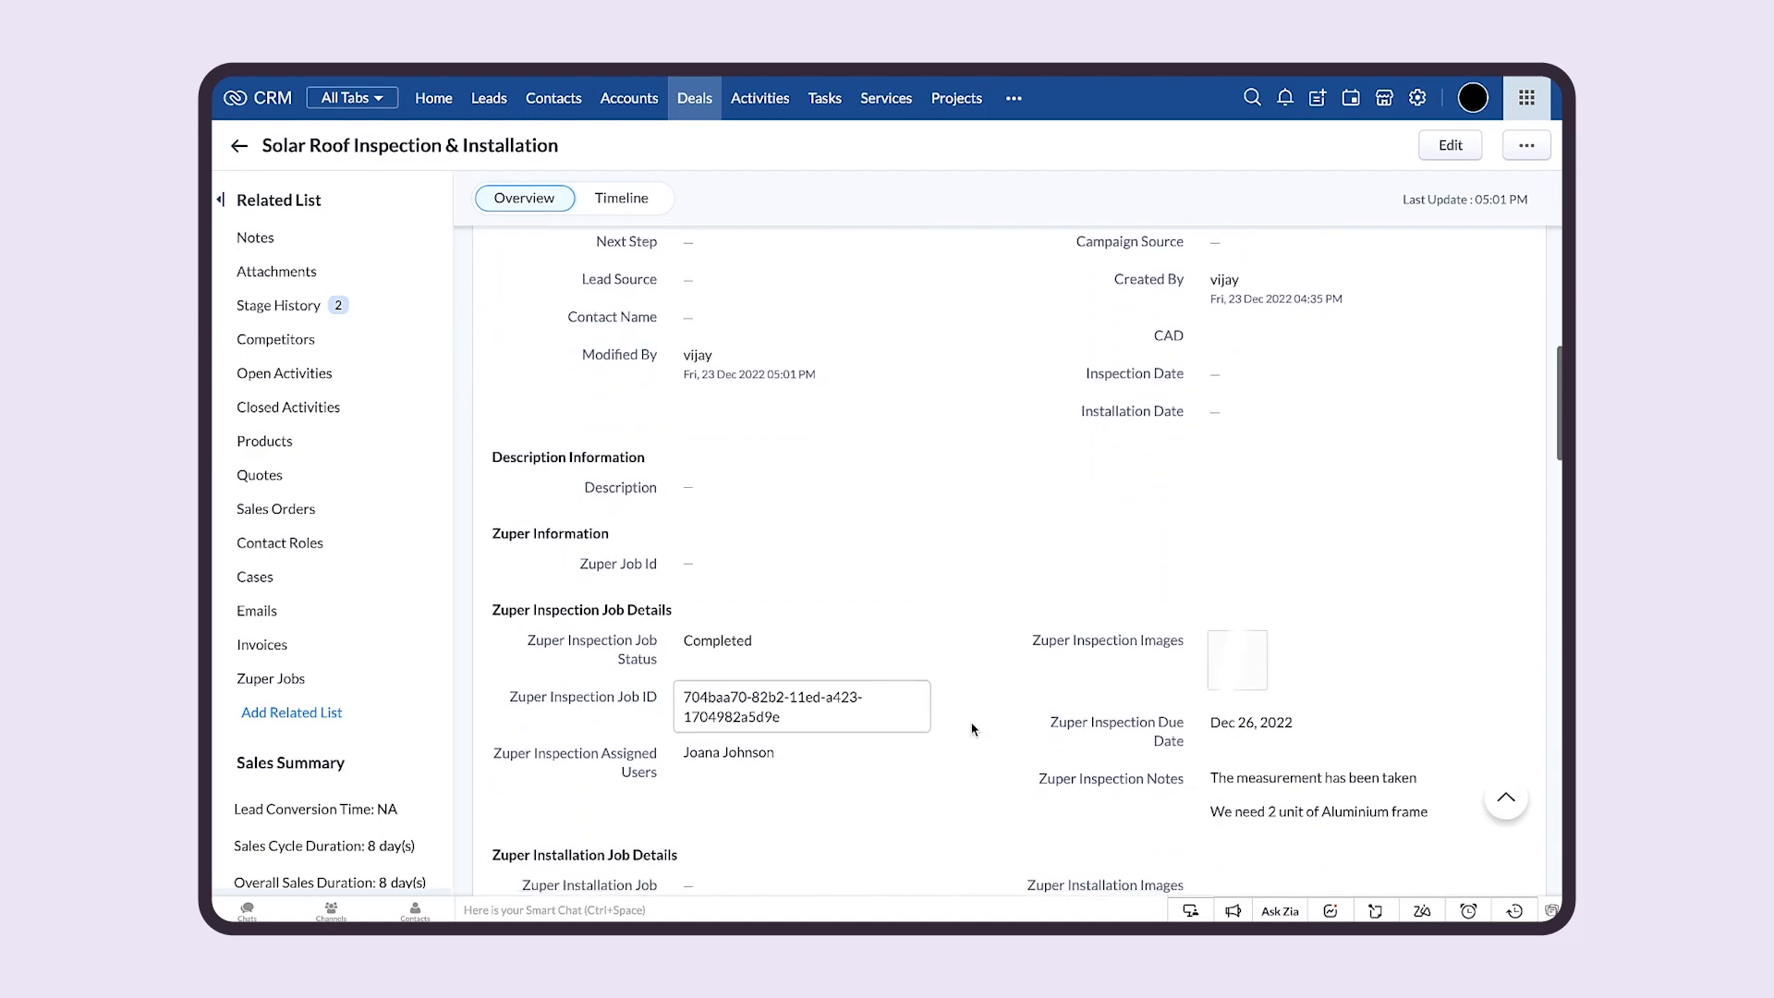
{"action": "scroll", "coordinate": [972, 729], "scroll_direction": "down", "scroll_amount": 2}
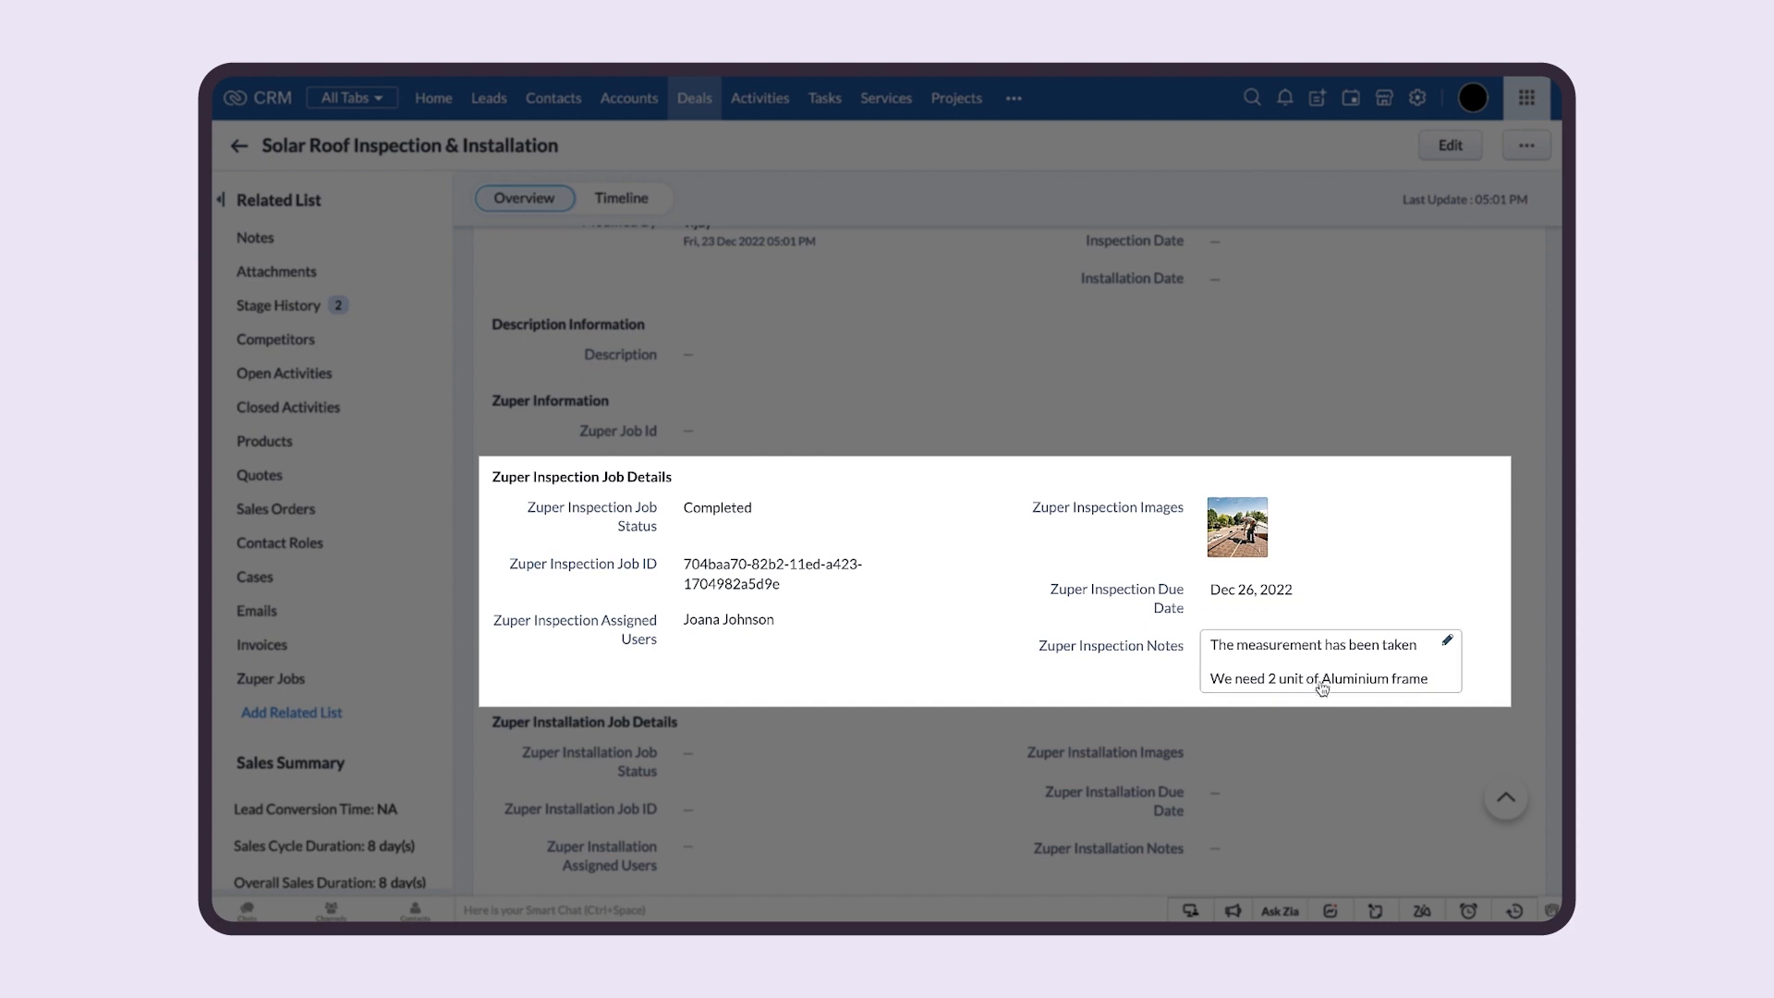
{"action": "left_click", "coordinate": [1236, 531]}
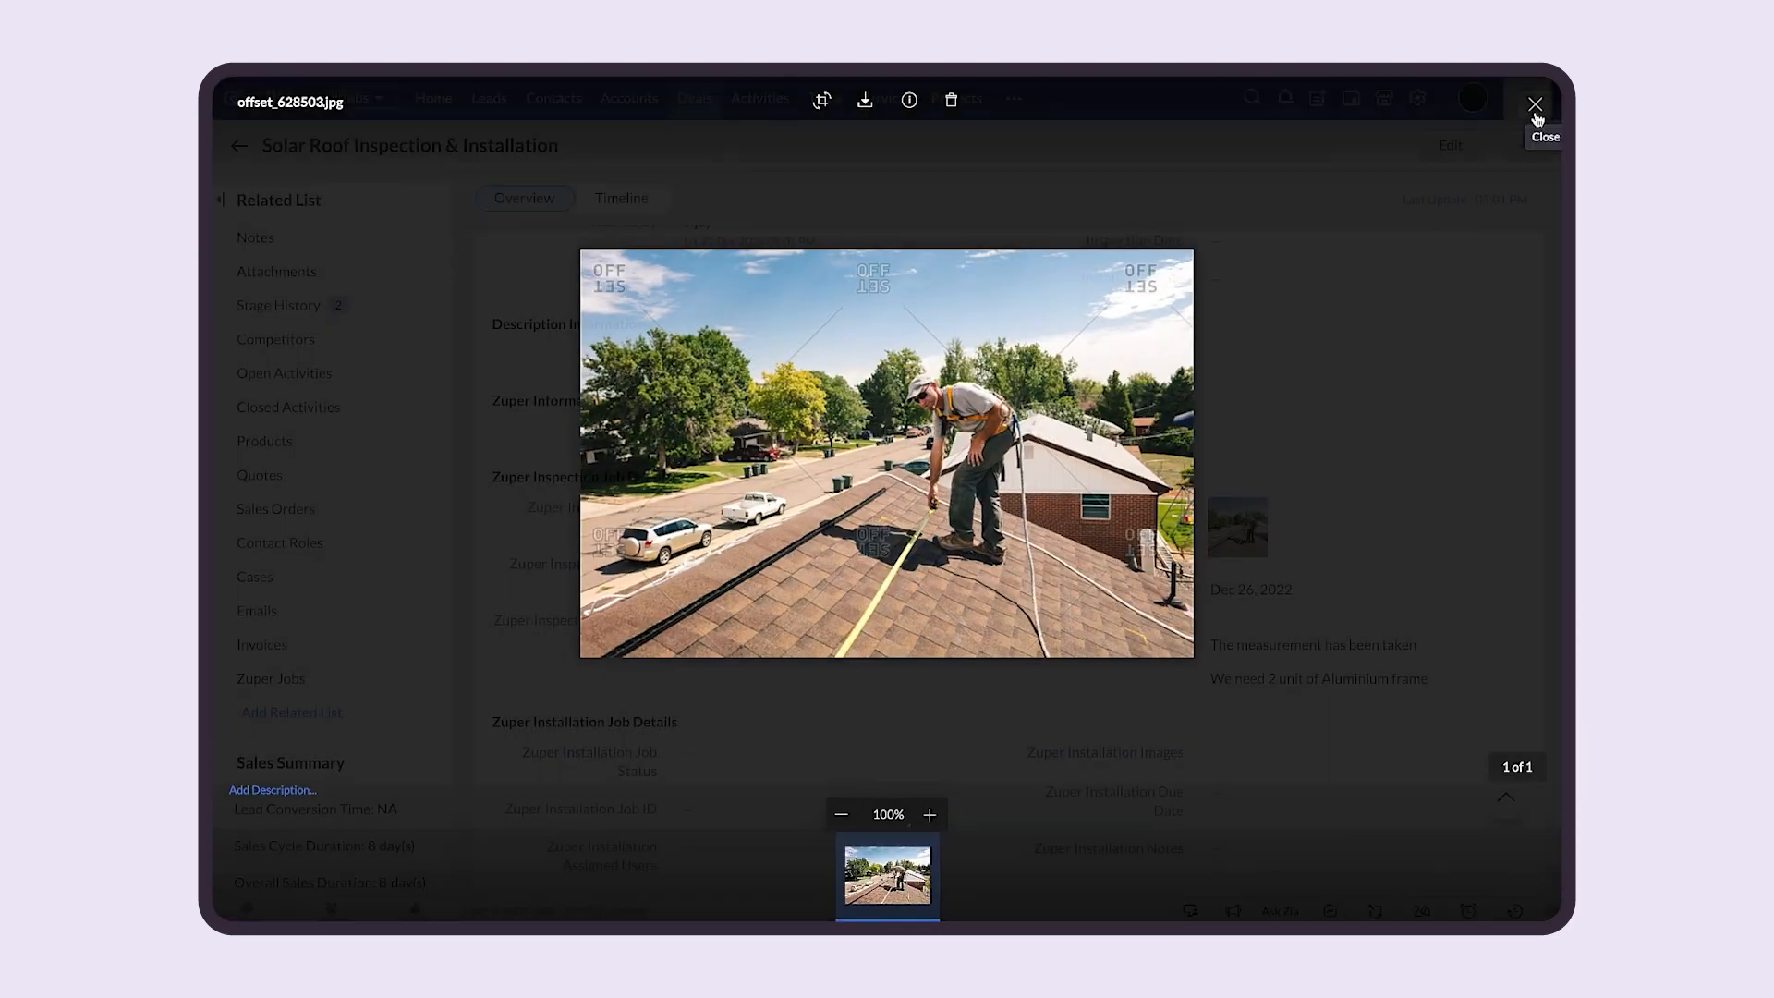
{"action": "left_click", "coordinate": [1535, 105]}
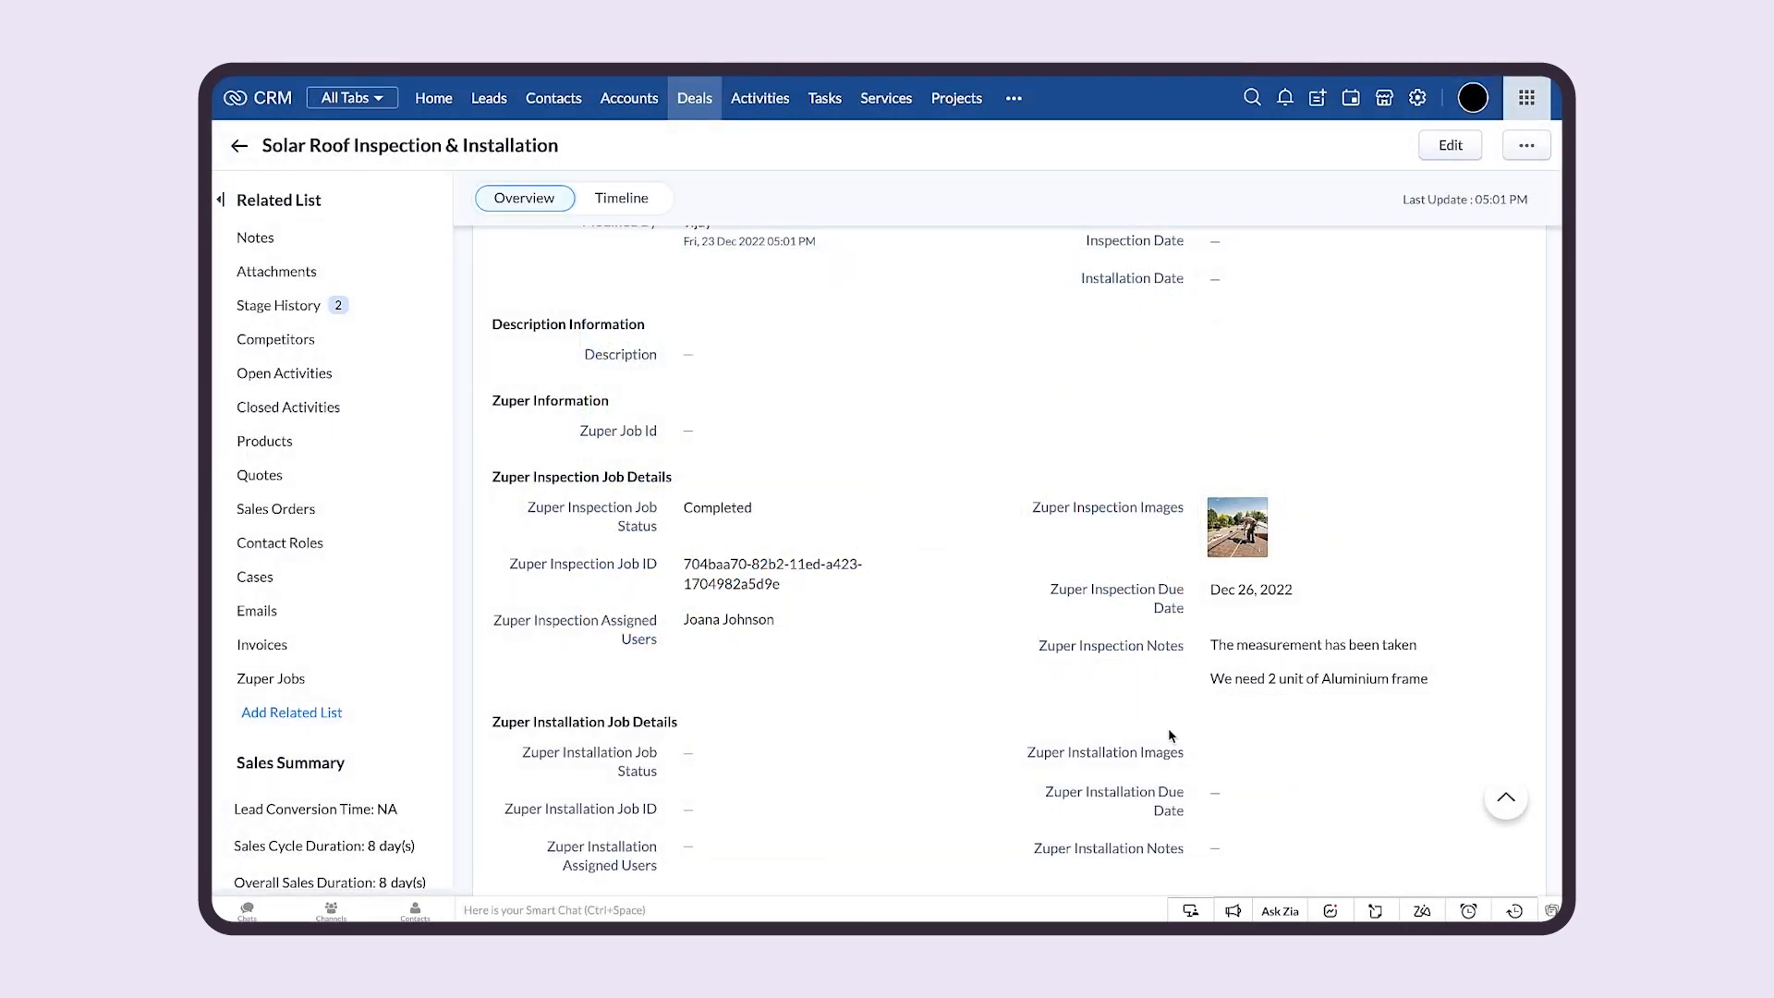
{"action": "scroll", "coordinate": [1169, 729], "scroll_direction": "down", "scroll_amount": 1}
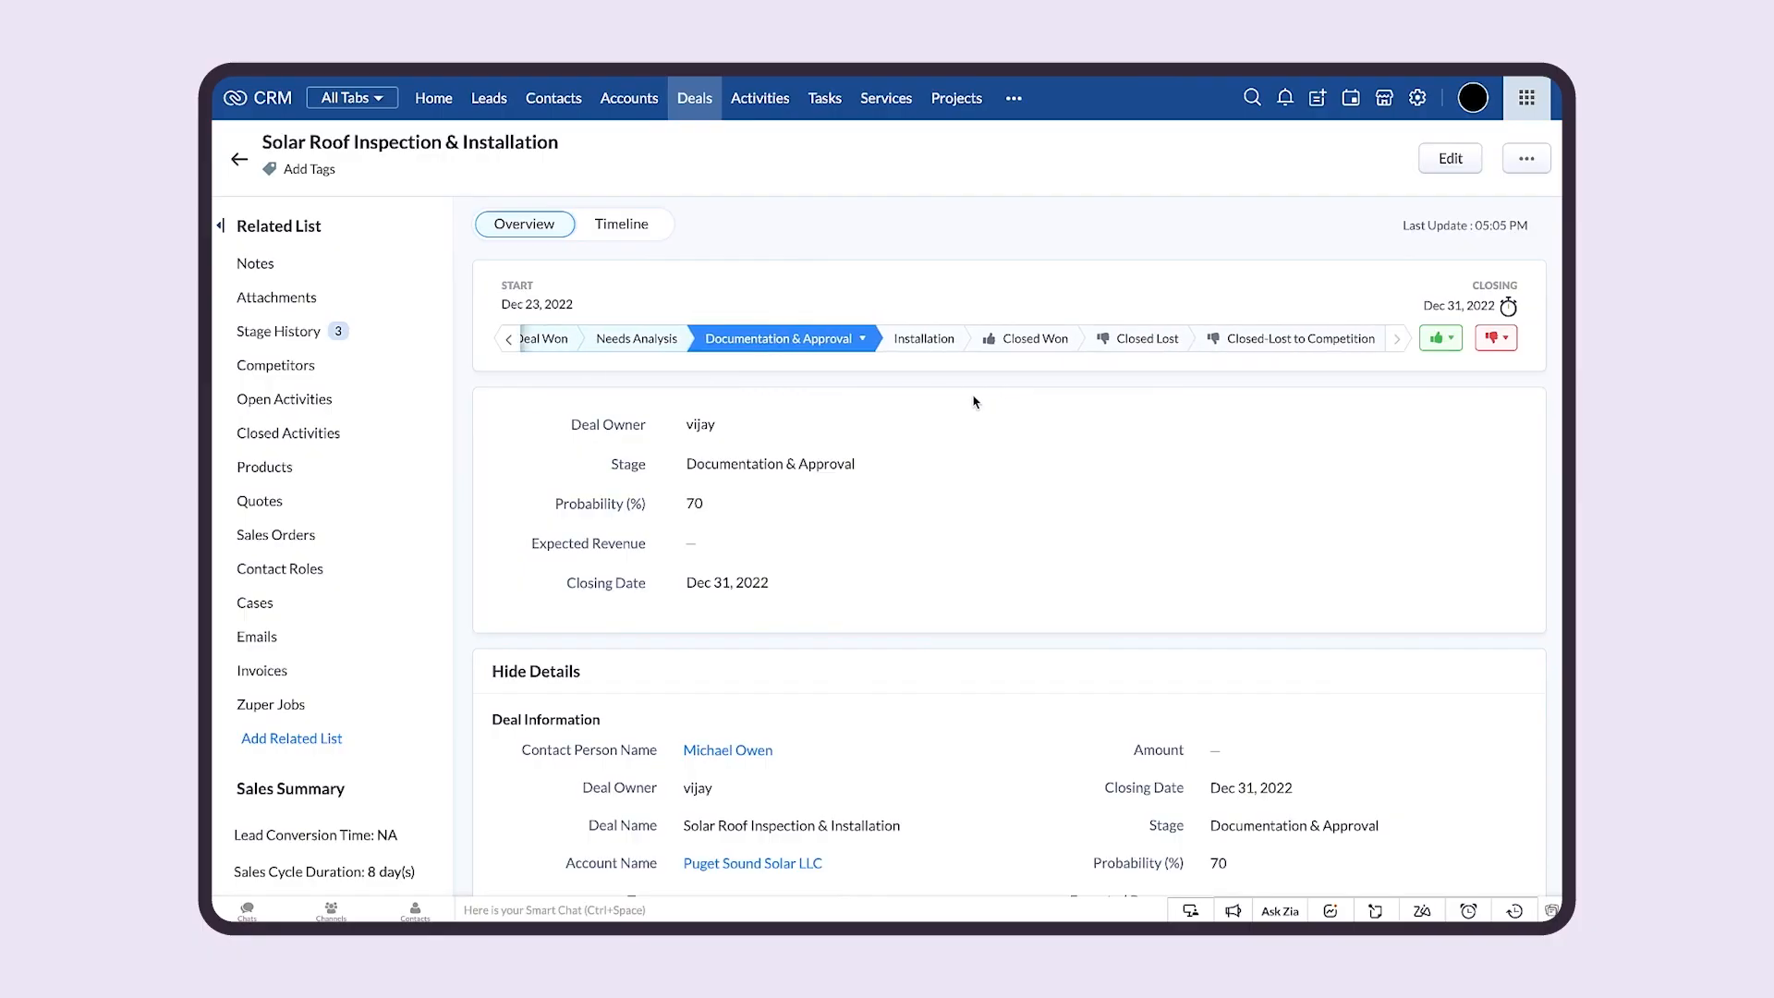
Move the Solar Roof Inspection & Installation deal to the Installation stage.
{"action": "left_click", "coordinate": [921, 343]}
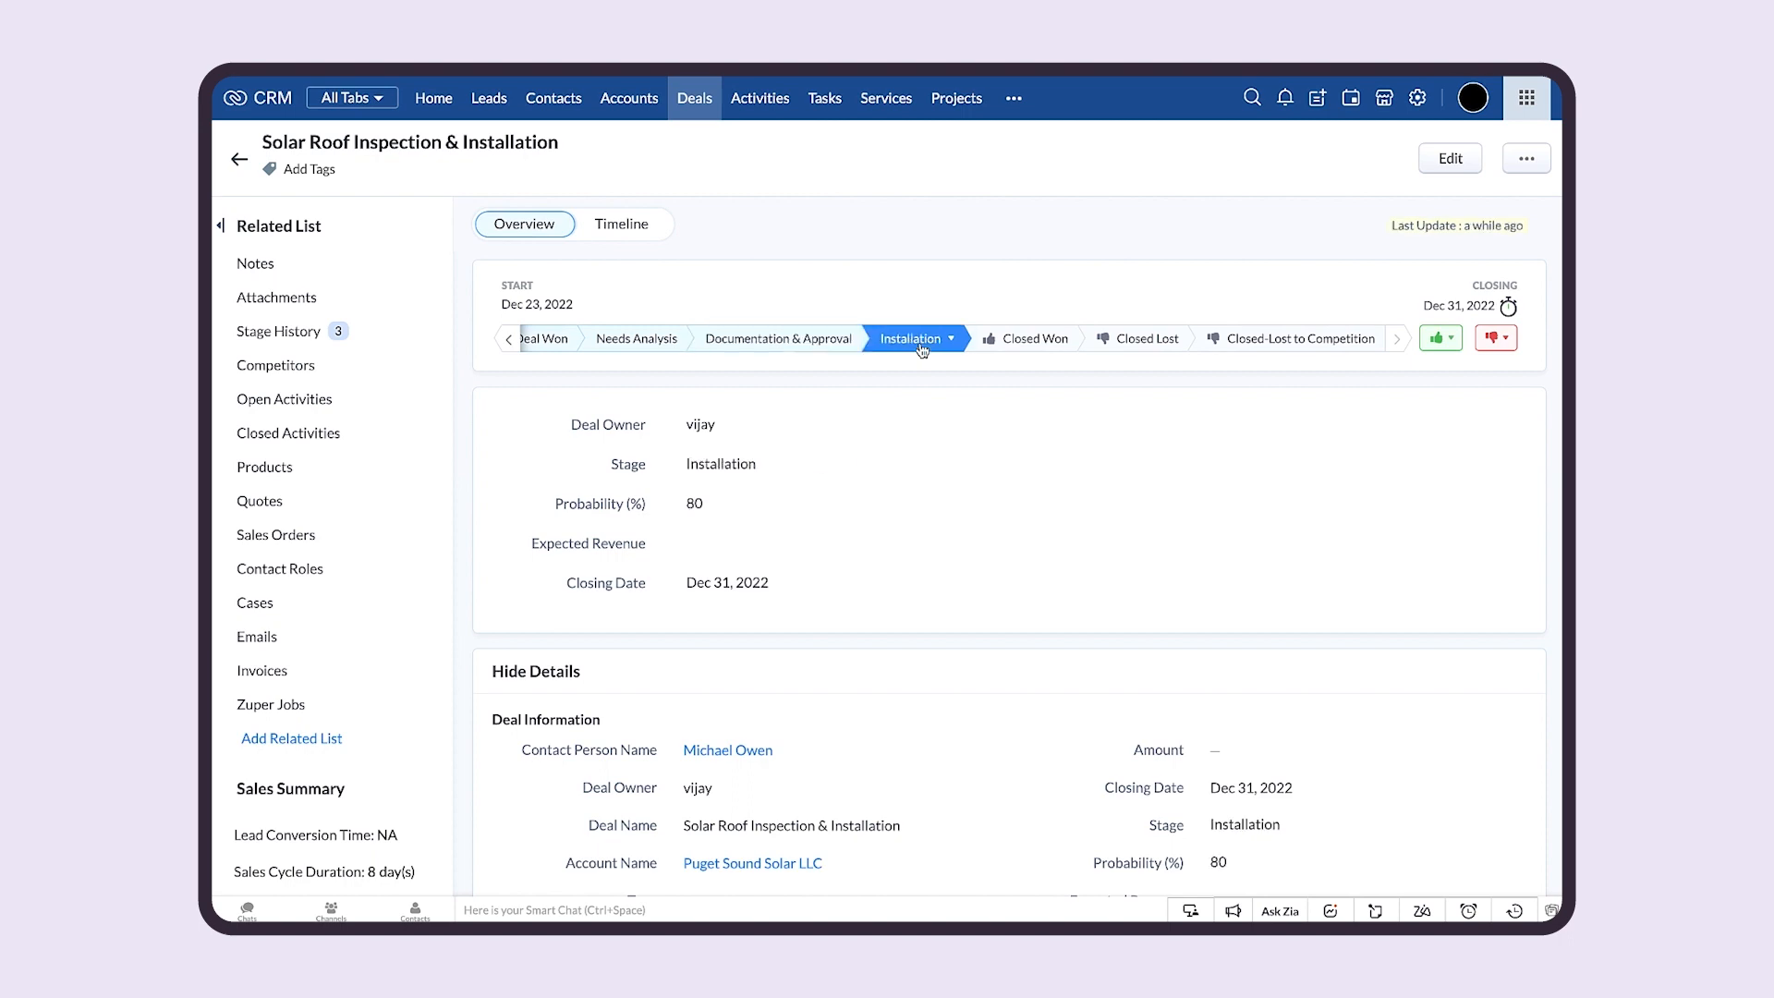
Set the Zuper Installation Due Date in the deal's installation job details to Dec 30, 2022 and save it.
{"action": "scroll", "coordinate": [942, 523], "scroll_direction": "down", "scroll_amount": 10}
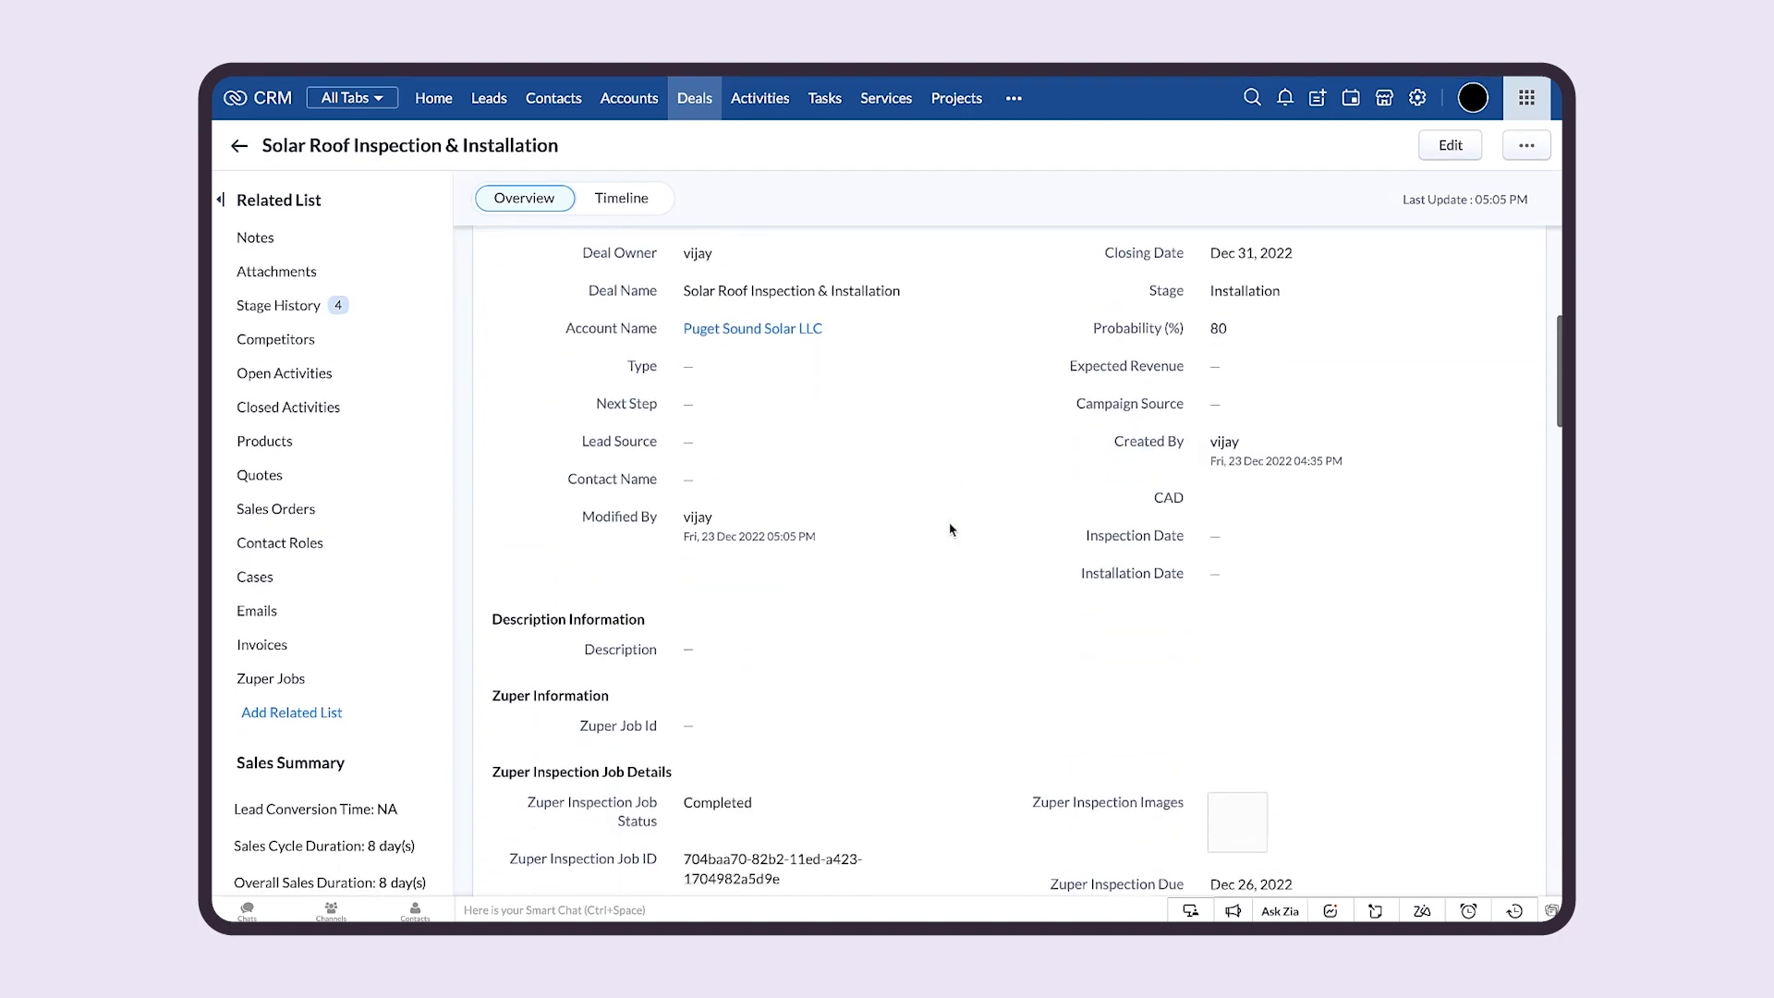
{"action": "left_click", "coordinate": [1439, 499]}
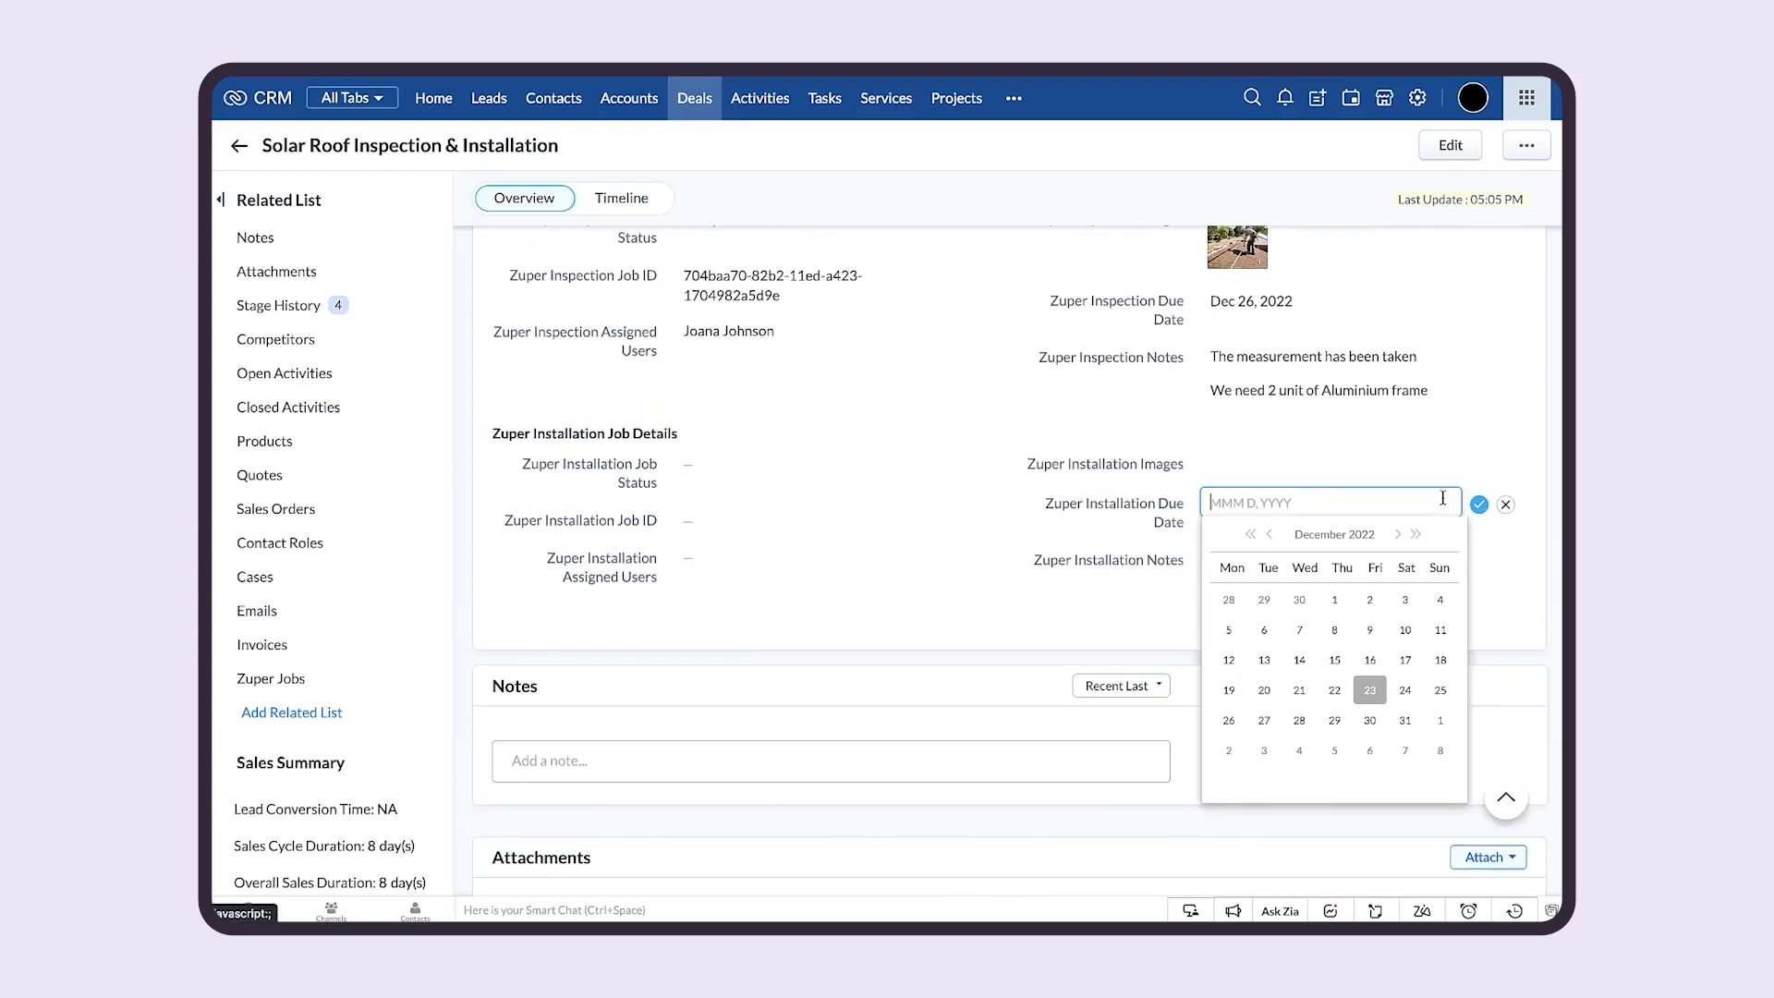
{"action": "left_click", "coordinate": [1365, 719]}
{"action": "left_click", "coordinate": [1479, 506]}
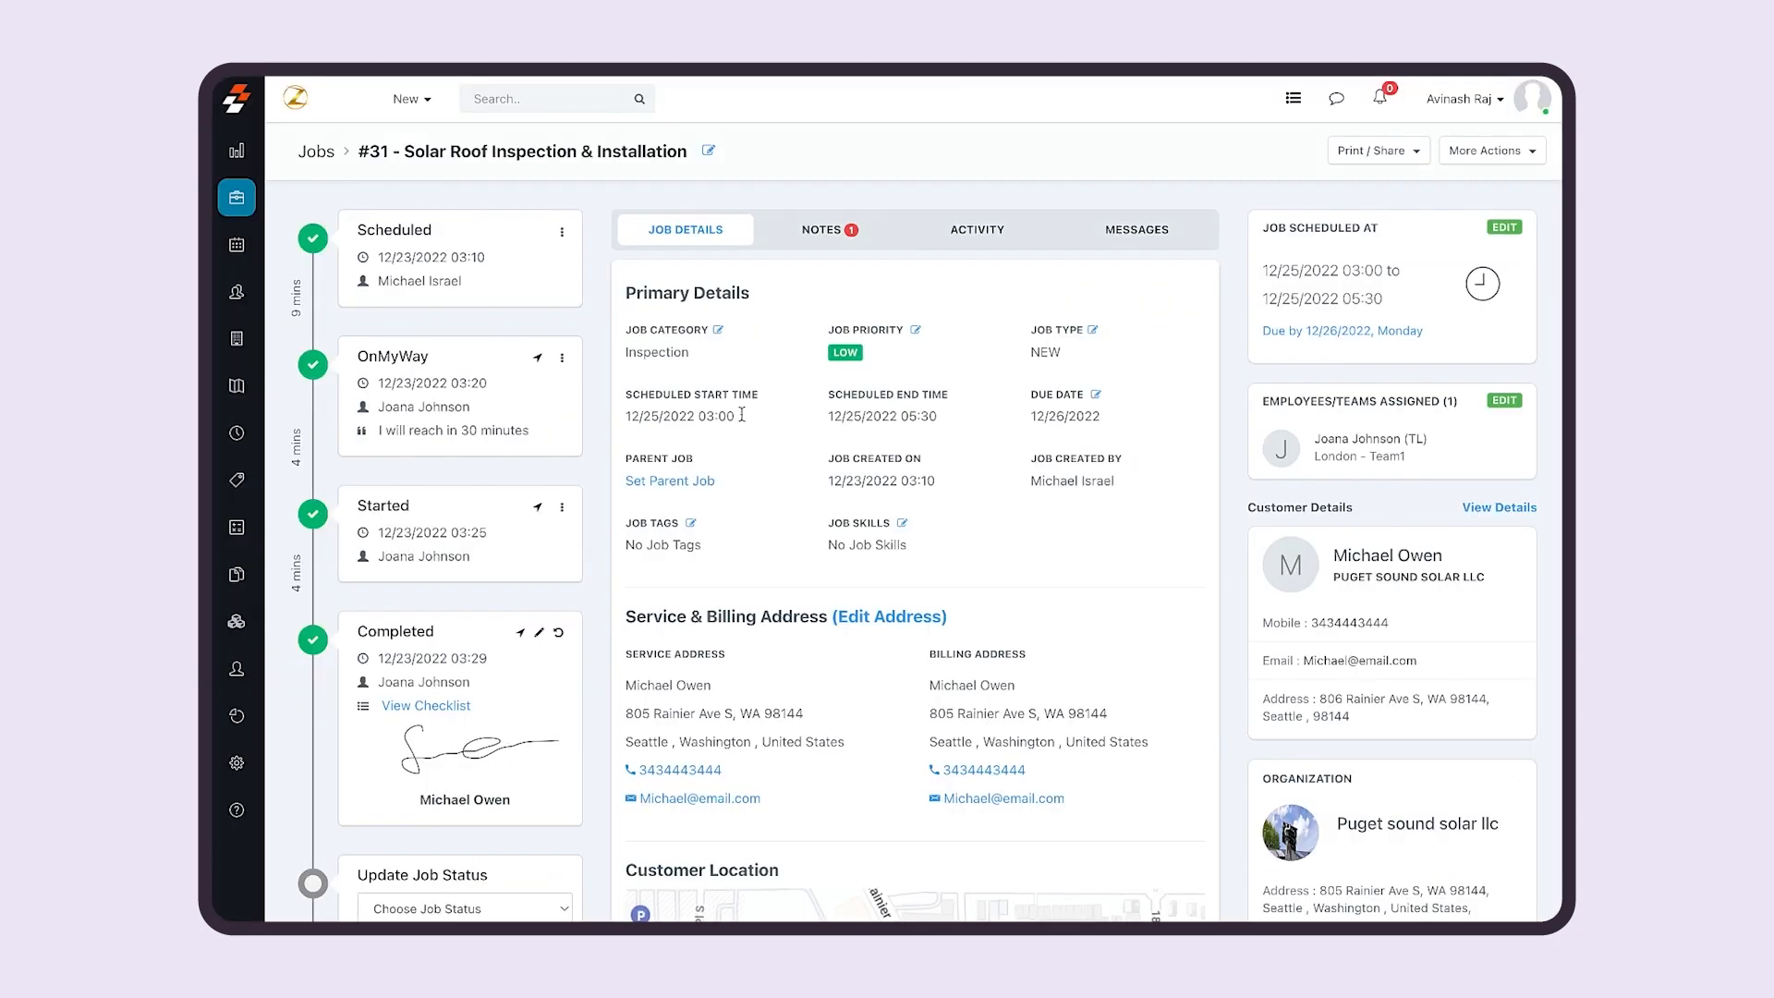
Switch to Zuper, open the Solar Roof Inspection & Installation job in the Installation category, and review its details and Zoho deal ID.
{"action": "left_click", "coordinate": [236, 197]}
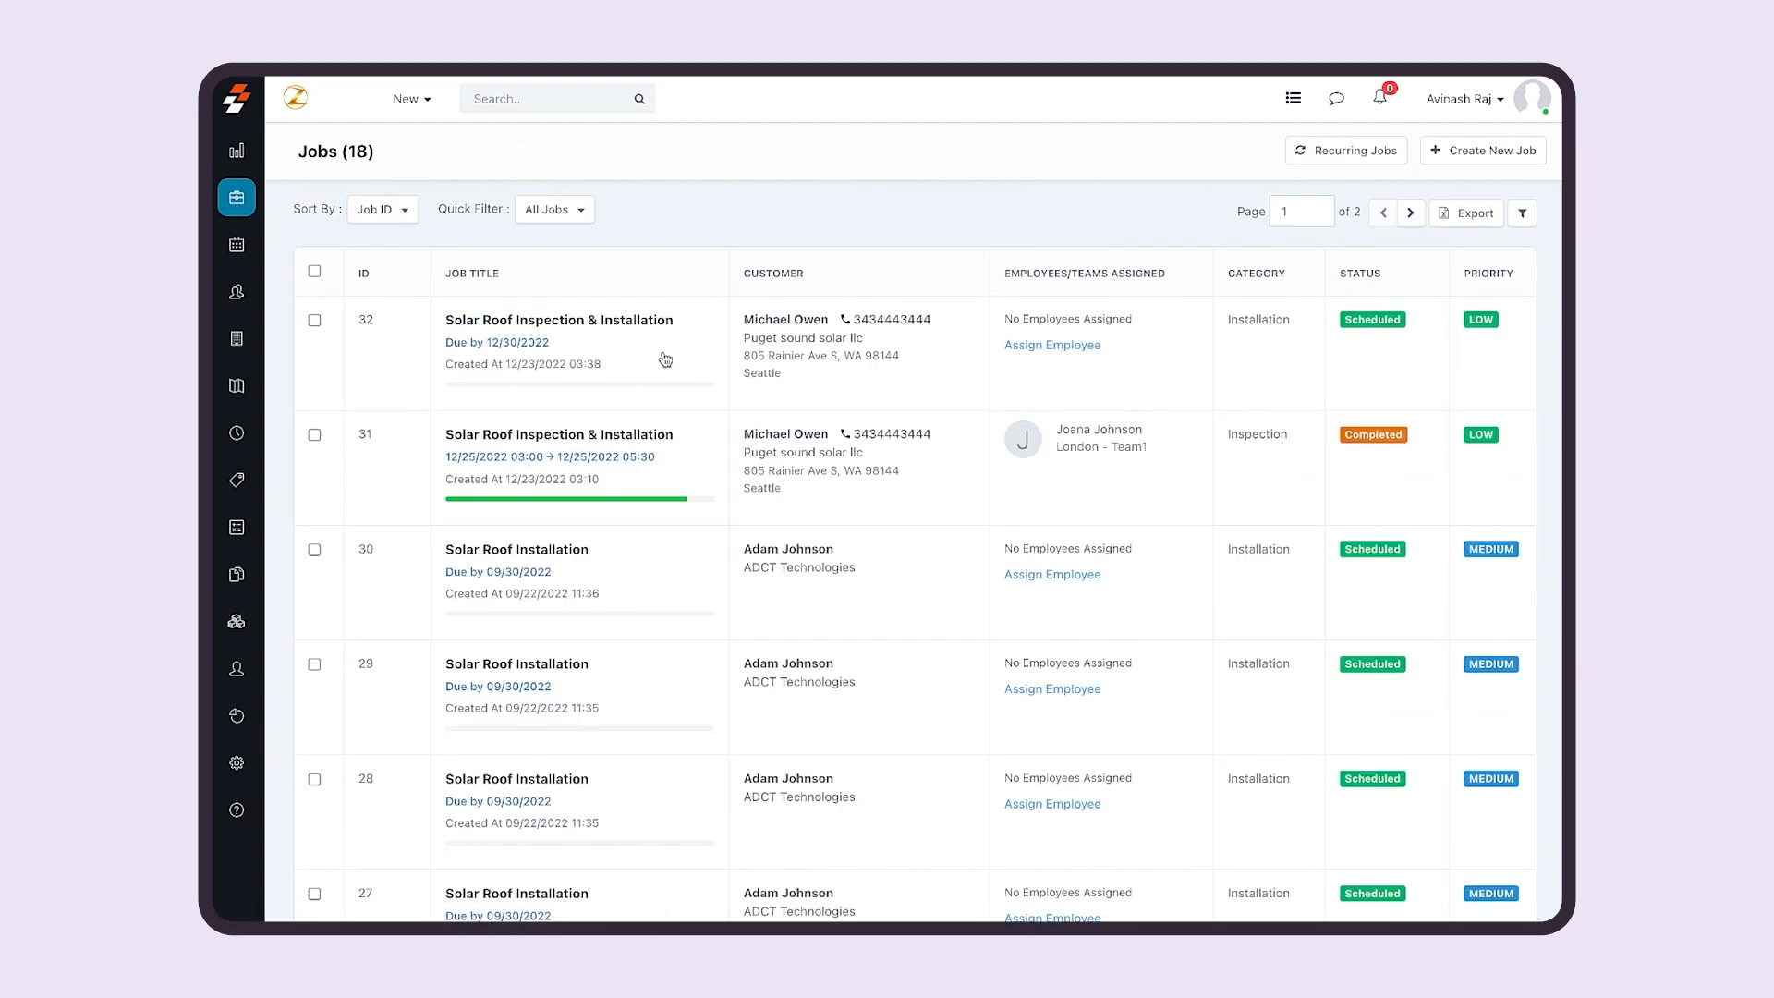
{"action": "left_click", "coordinate": [588, 327]}
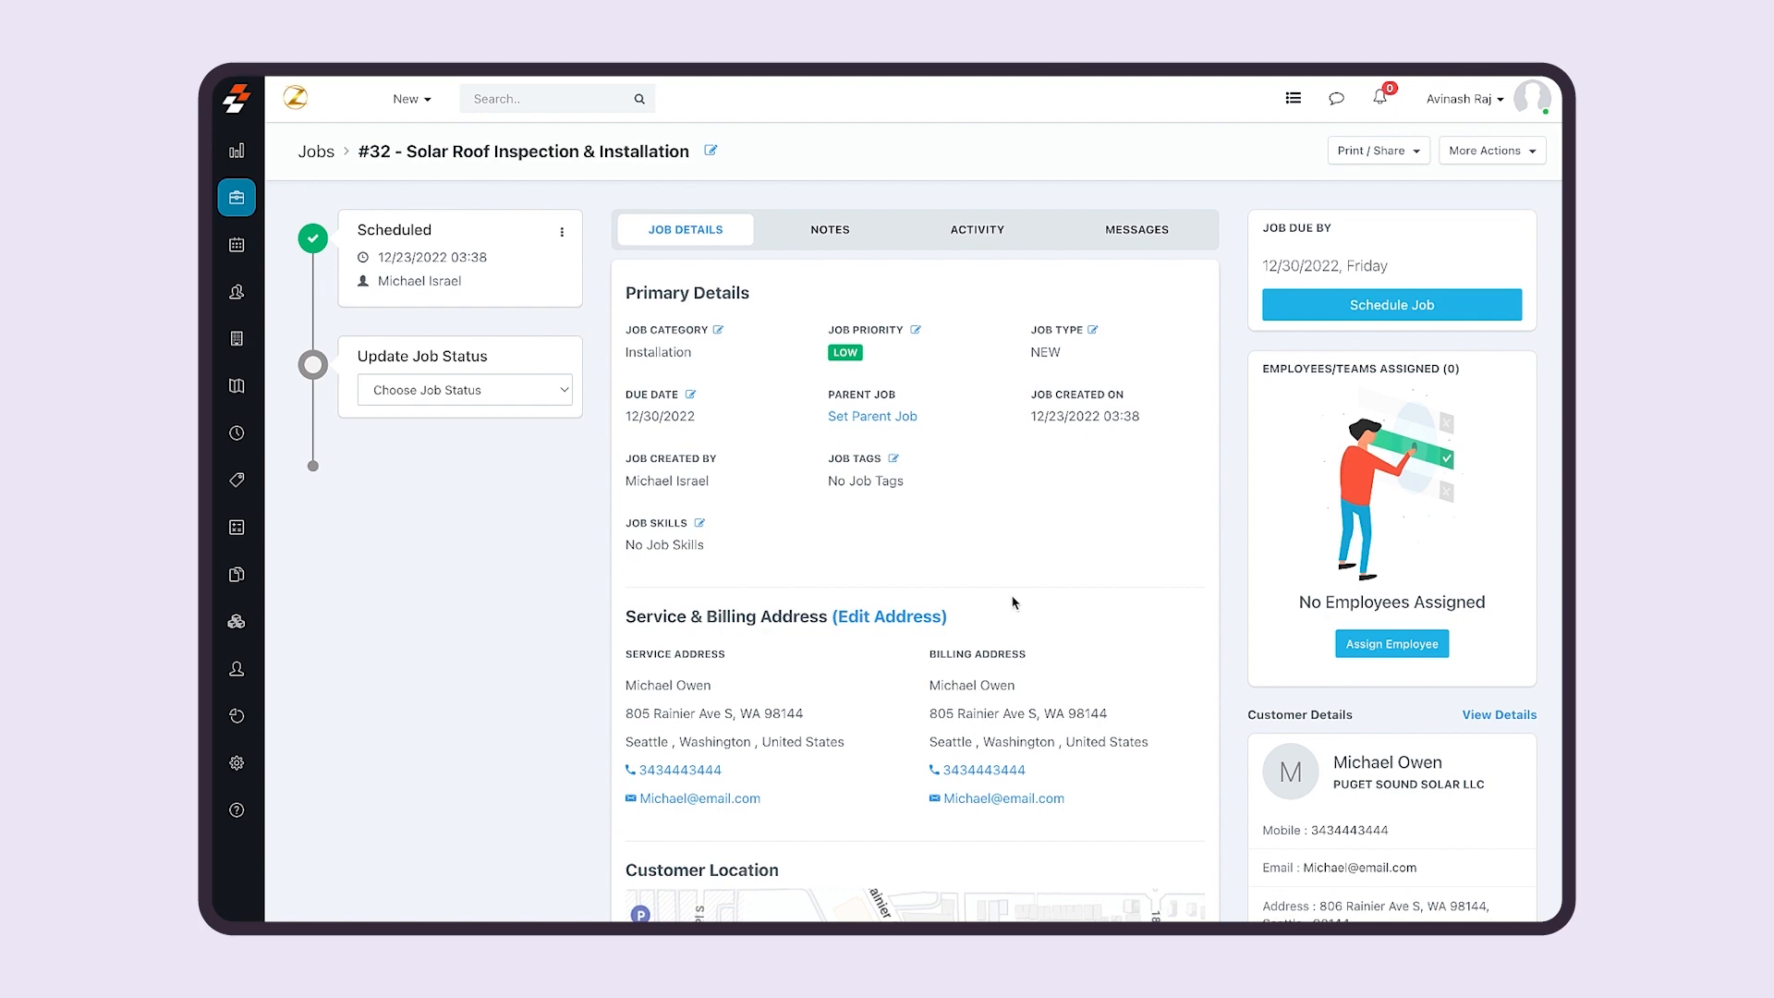
{"action": "scroll", "coordinate": [1176, 586], "scroll_direction": "down", "scroll_amount": 6}
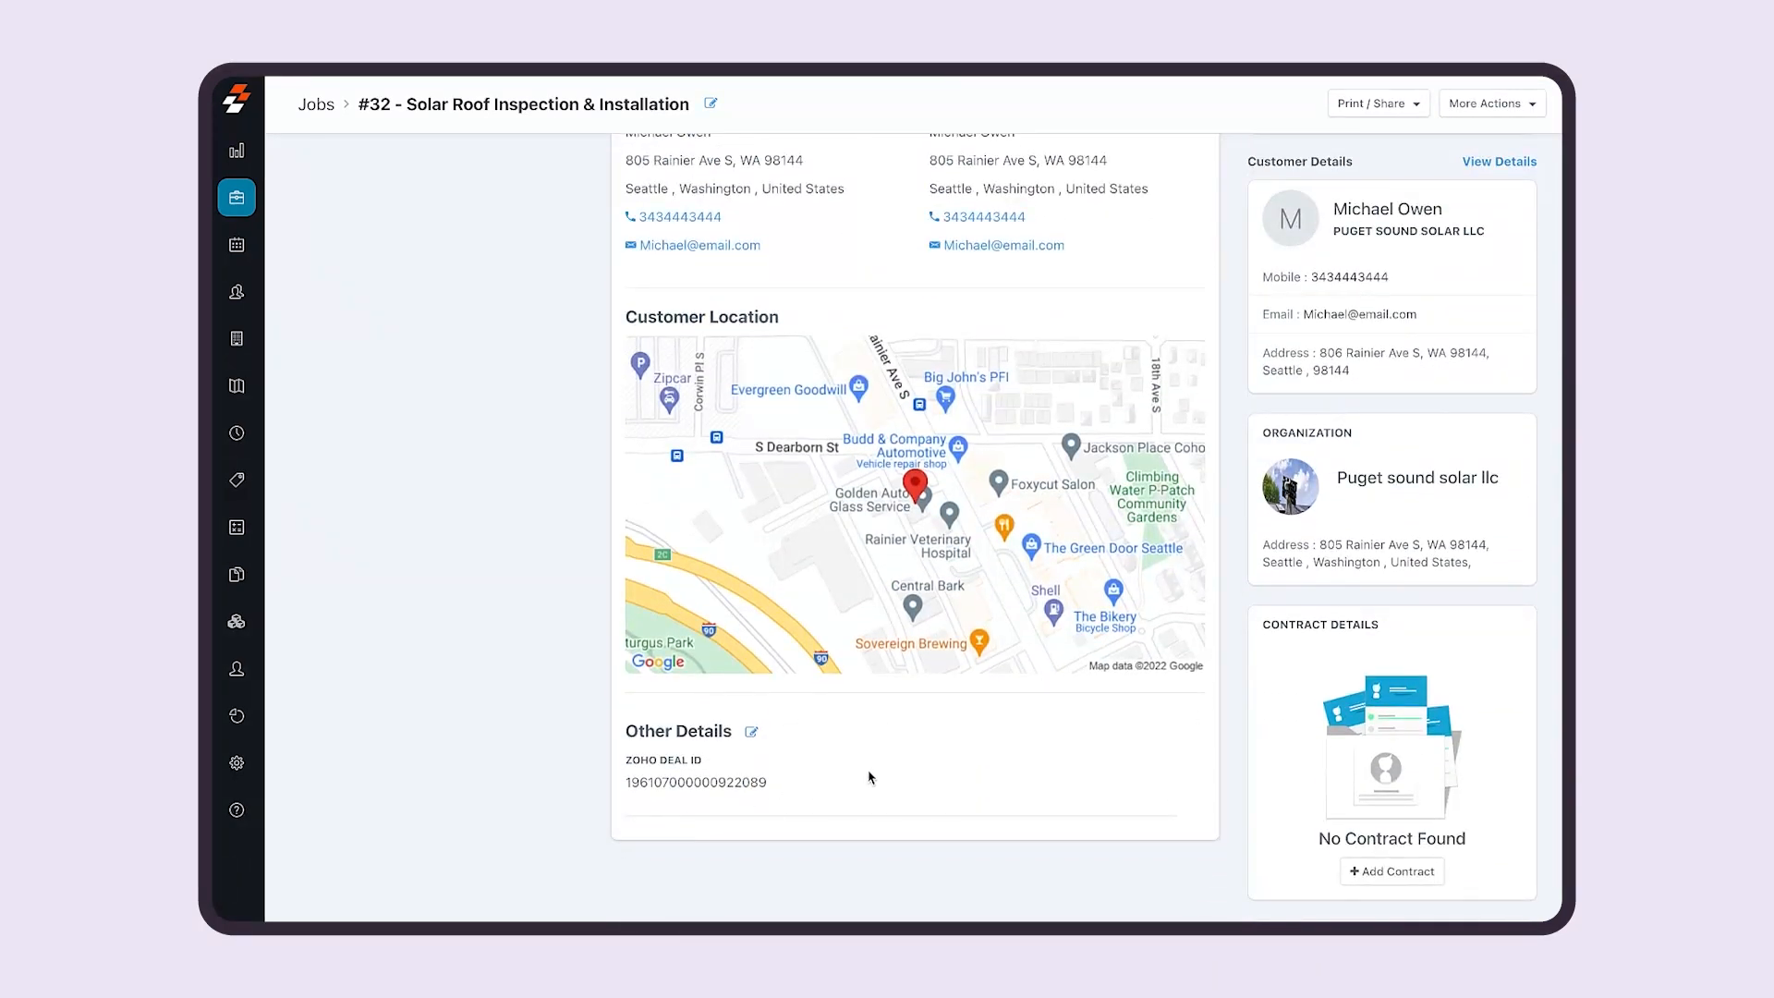
{"action": "scroll", "coordinate": [869, 777], "scroll_direction": "up", "scroll_amount": 6}
Start scheduling the installation job and set its start to 12/30/2022 at 17:00.
{"action": "left_click", "coordinate": [1418, 314]}
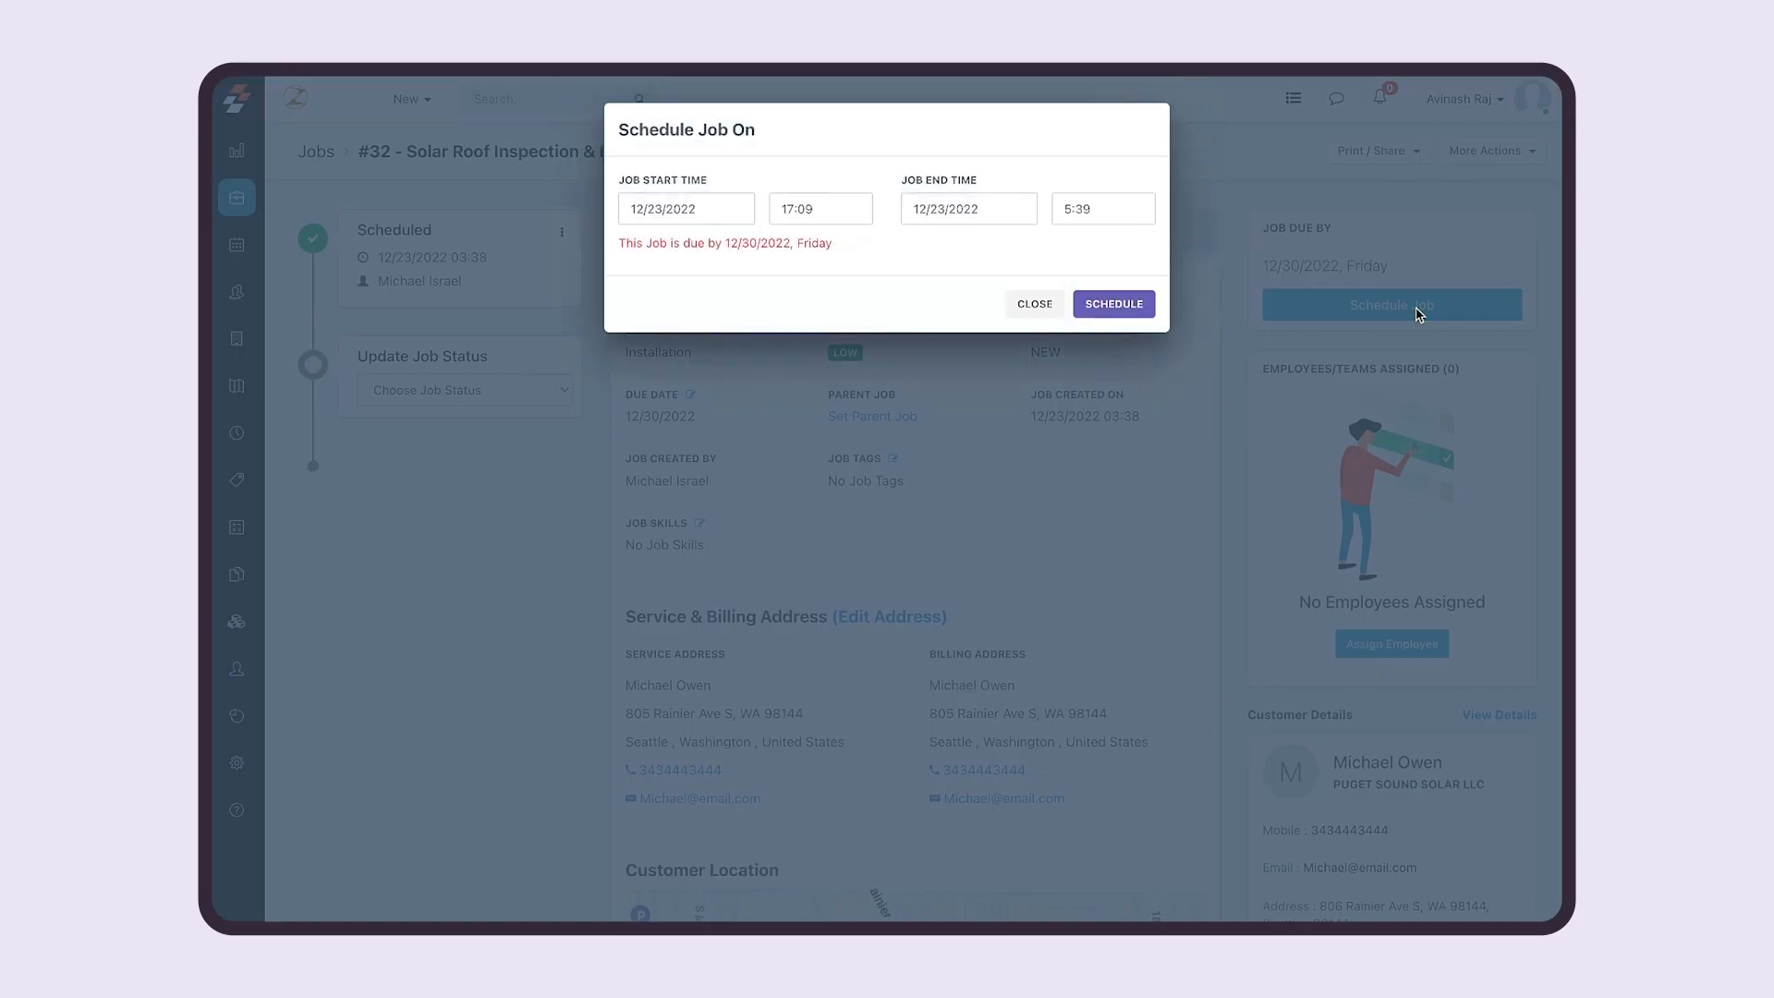
{"action": "left_click", "coordinate": [731, 206]}
{"action": "left_click", "coordinate": [779, 412]}
{"action": "left_click", "coordinate": [812, 209]}
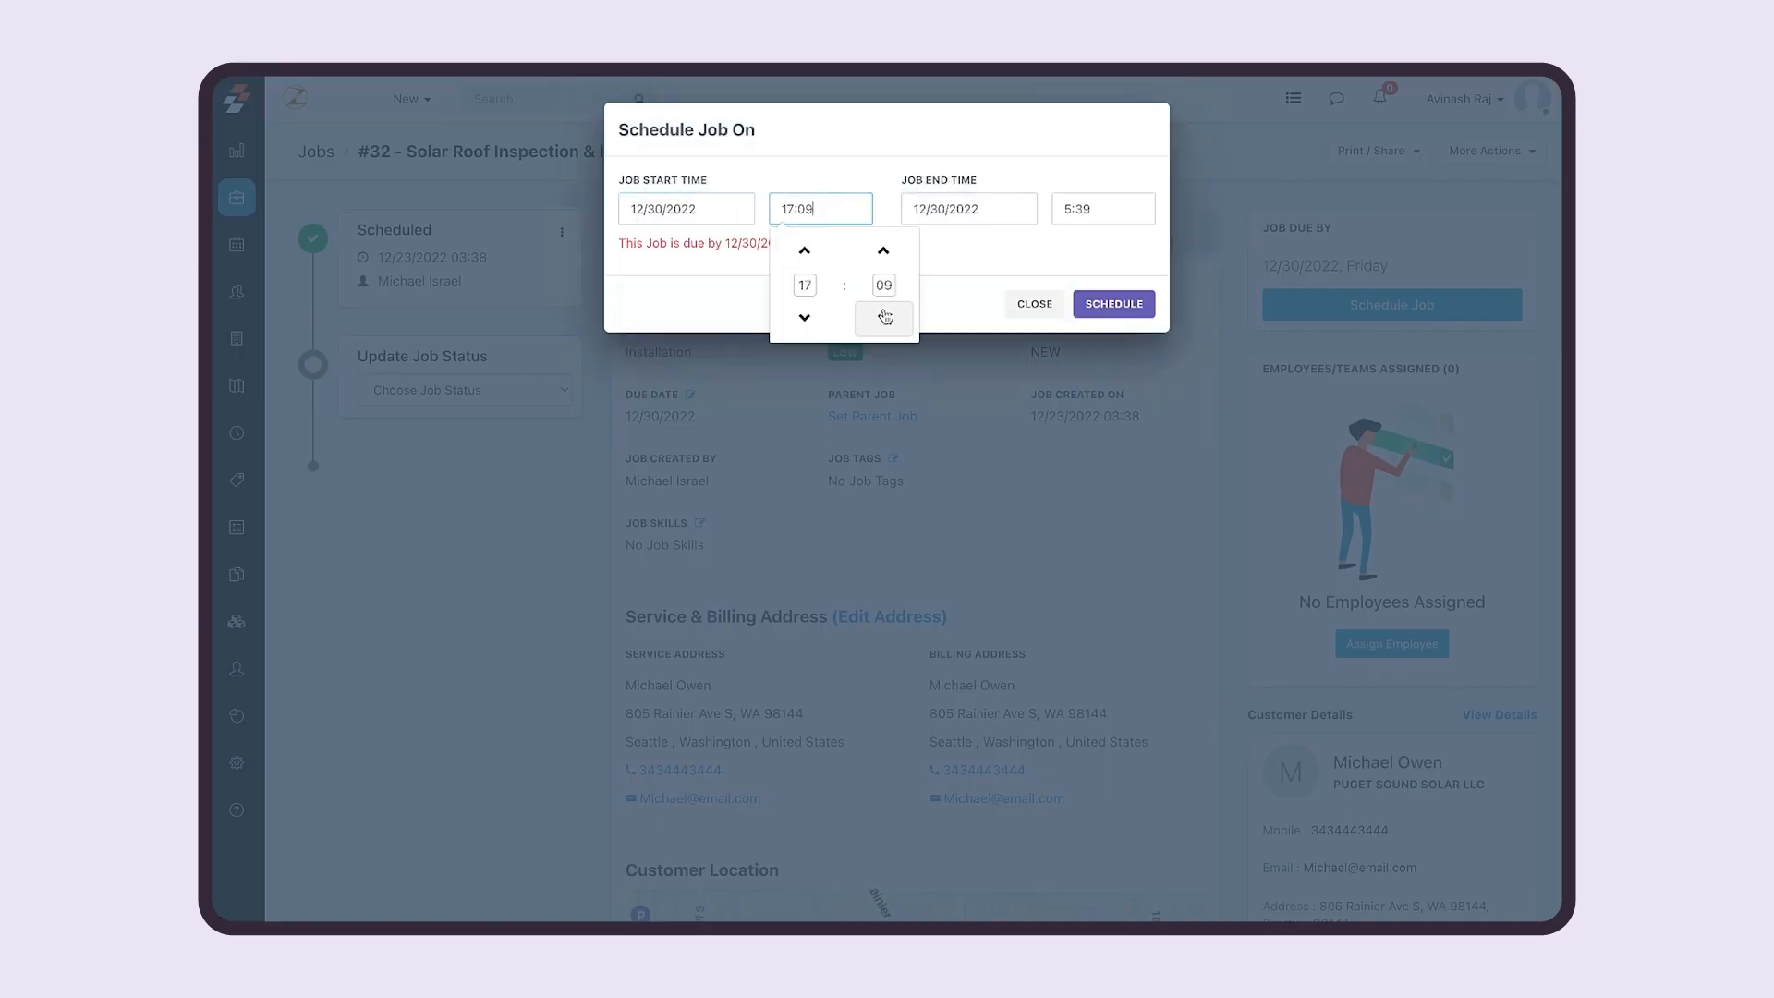
{"action": "left_click", "coordinate": [883, 319]}
{"action": "left_click", "coordinate": [884, 323]}
Set the installation job's end to 12/31/2022 at 11:30 and save the schedule.
{"action": "left_click", "coordinate": [1076, 216]}
{"action": "left_click", "coordinate": [1091, 258]}
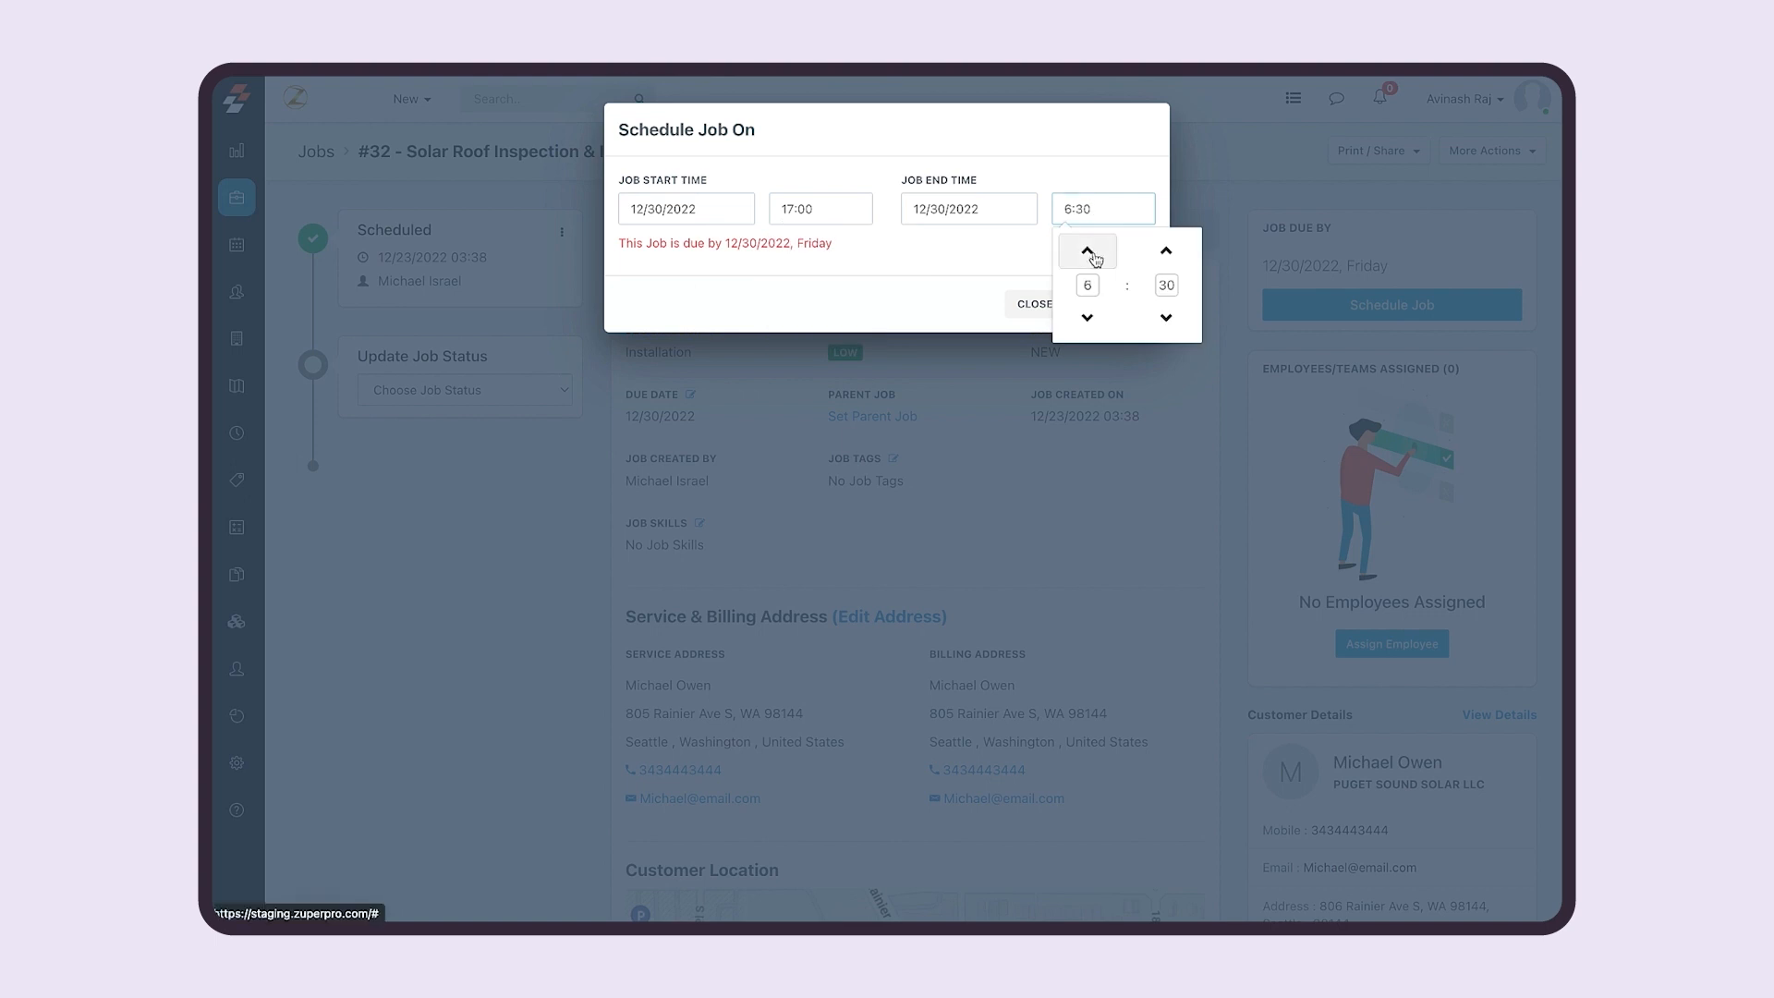
{"action": "left_click", "coordinate": [1091, 257]}
{"action": "left_click", "coordinate": [1091, 257]}
{"action": "left_click", "coordinate": [1091, 258]}
{"action": "left_click", "coordinate": [1090, 321]}
{"action": "left_click", "coordinate": [1088, 254]}
{"action": "left_click", "coordinate": [963, 209]}
{"action": "left_click", "coordinate": [1091, 412]}
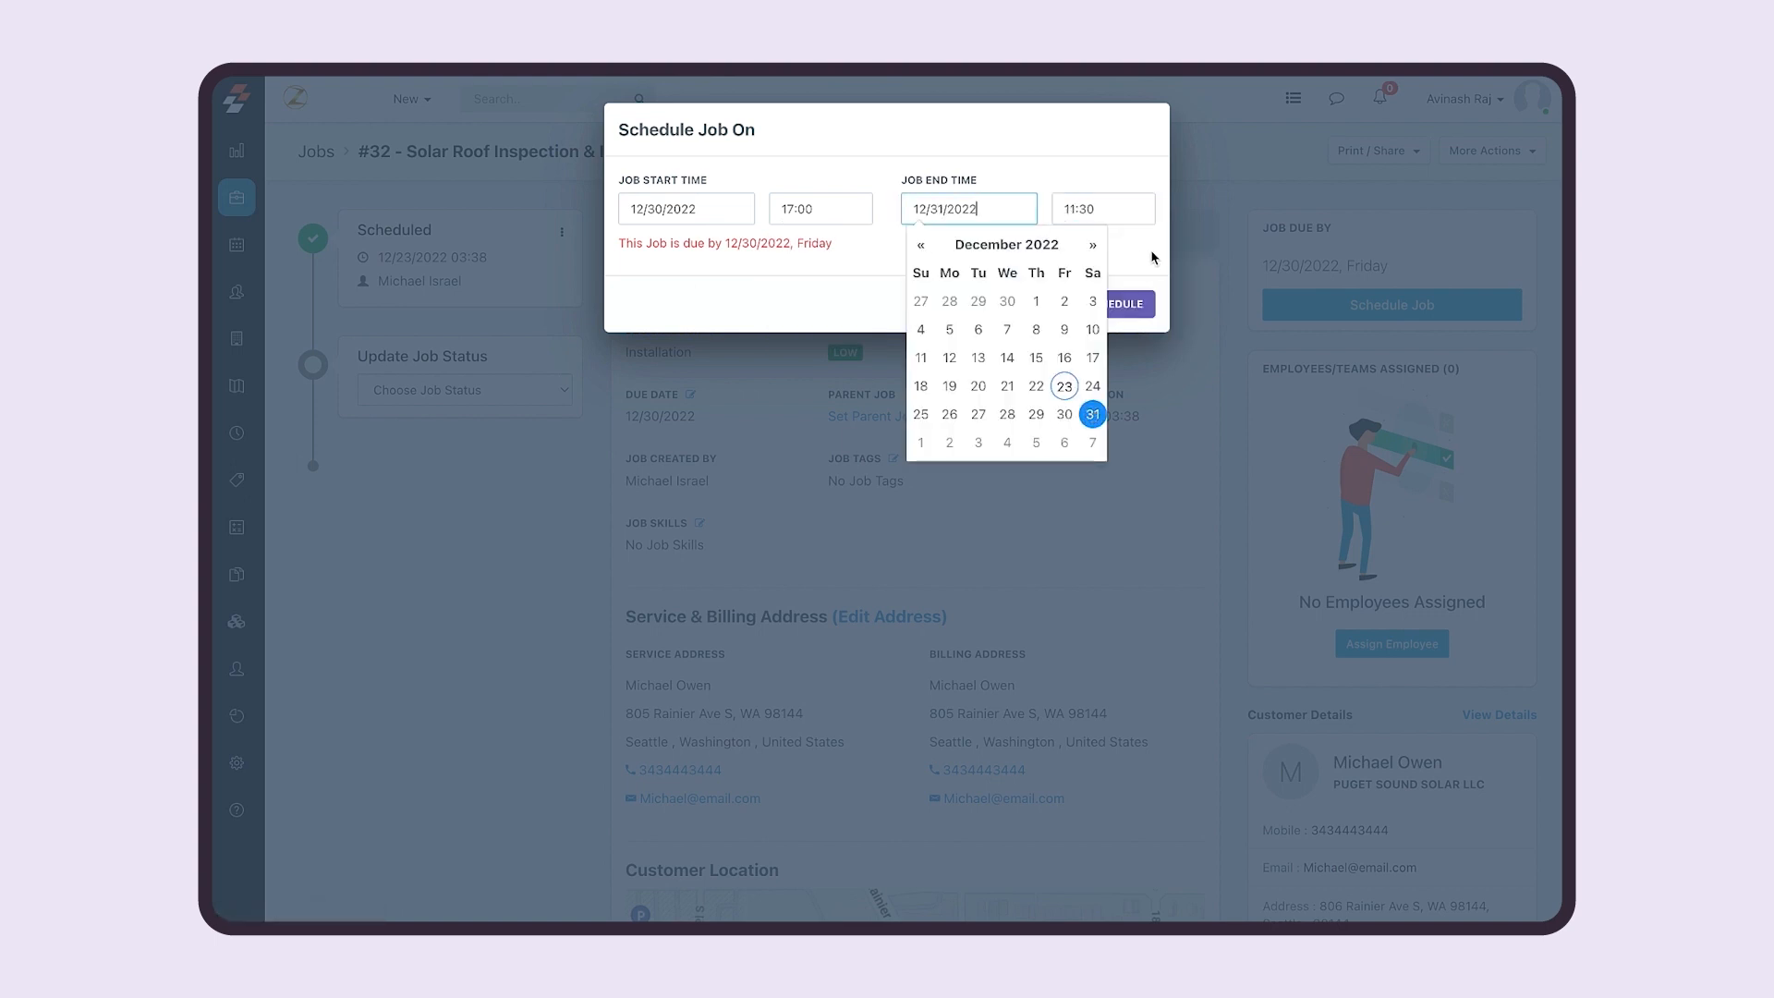
{"action": "left_click", "coordinate": [1115, 304]}
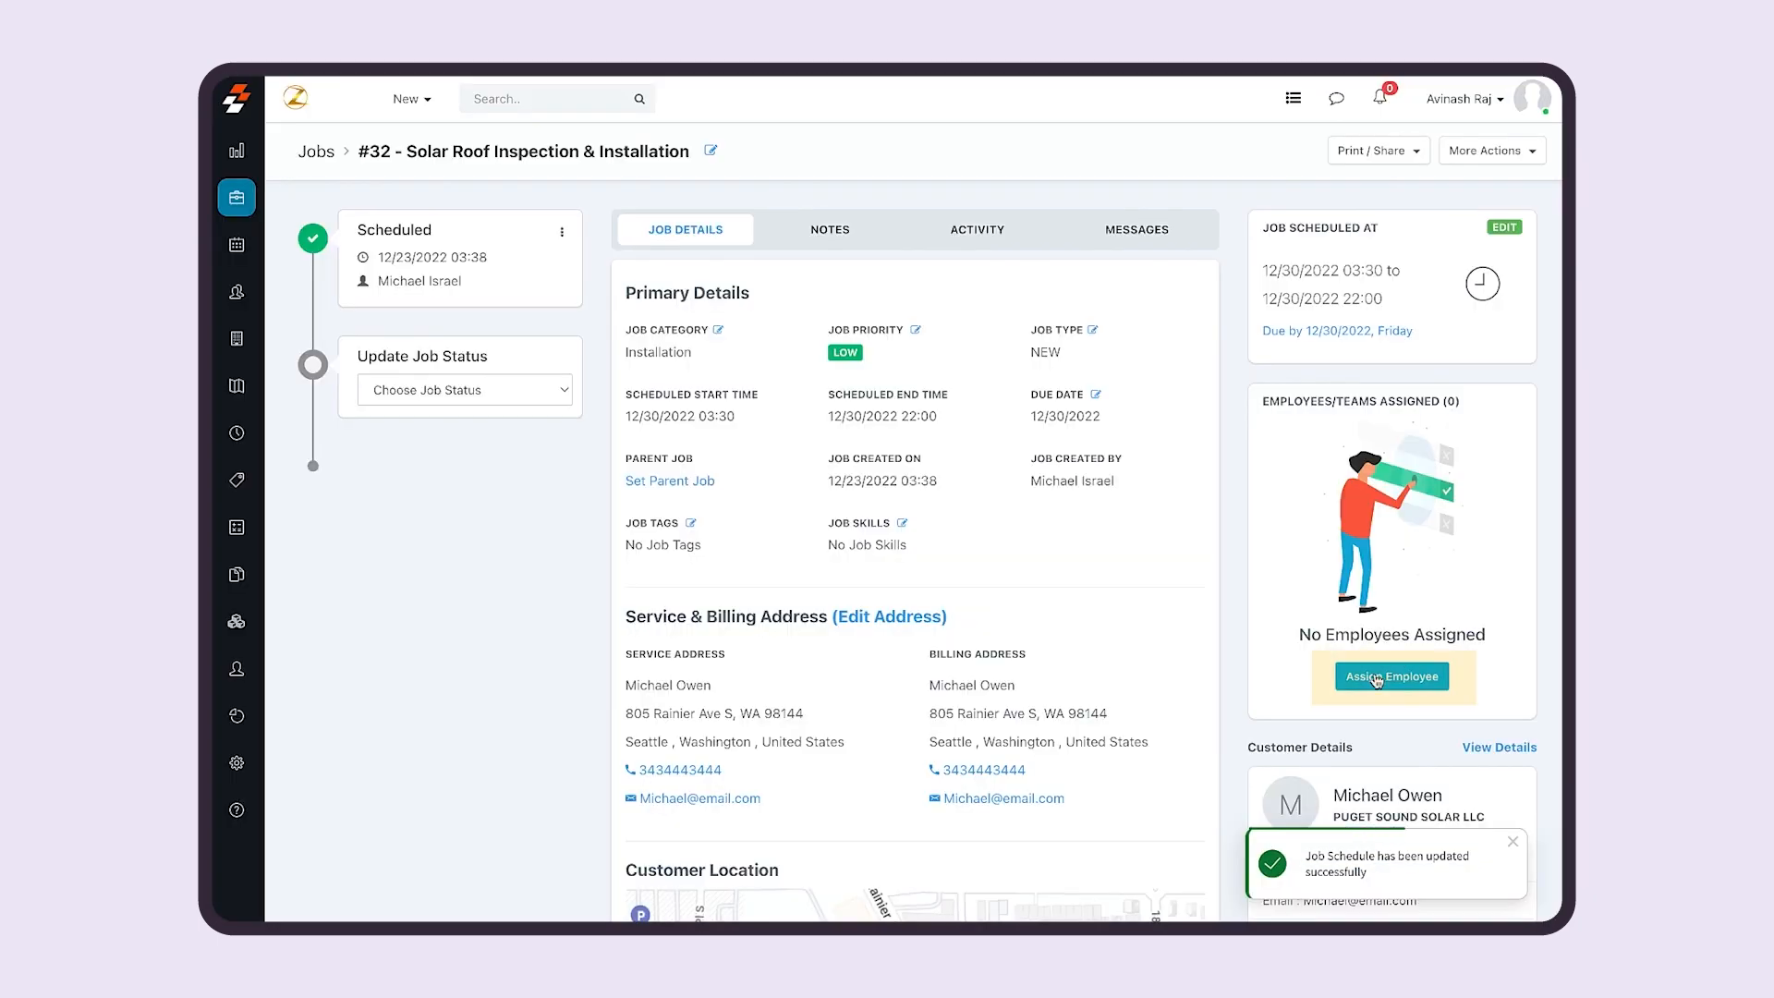
Assign the London - Team1 team leader to the installation job and close the assignment view.
{"action": "left_click", "coordinate": [1377, 678]}
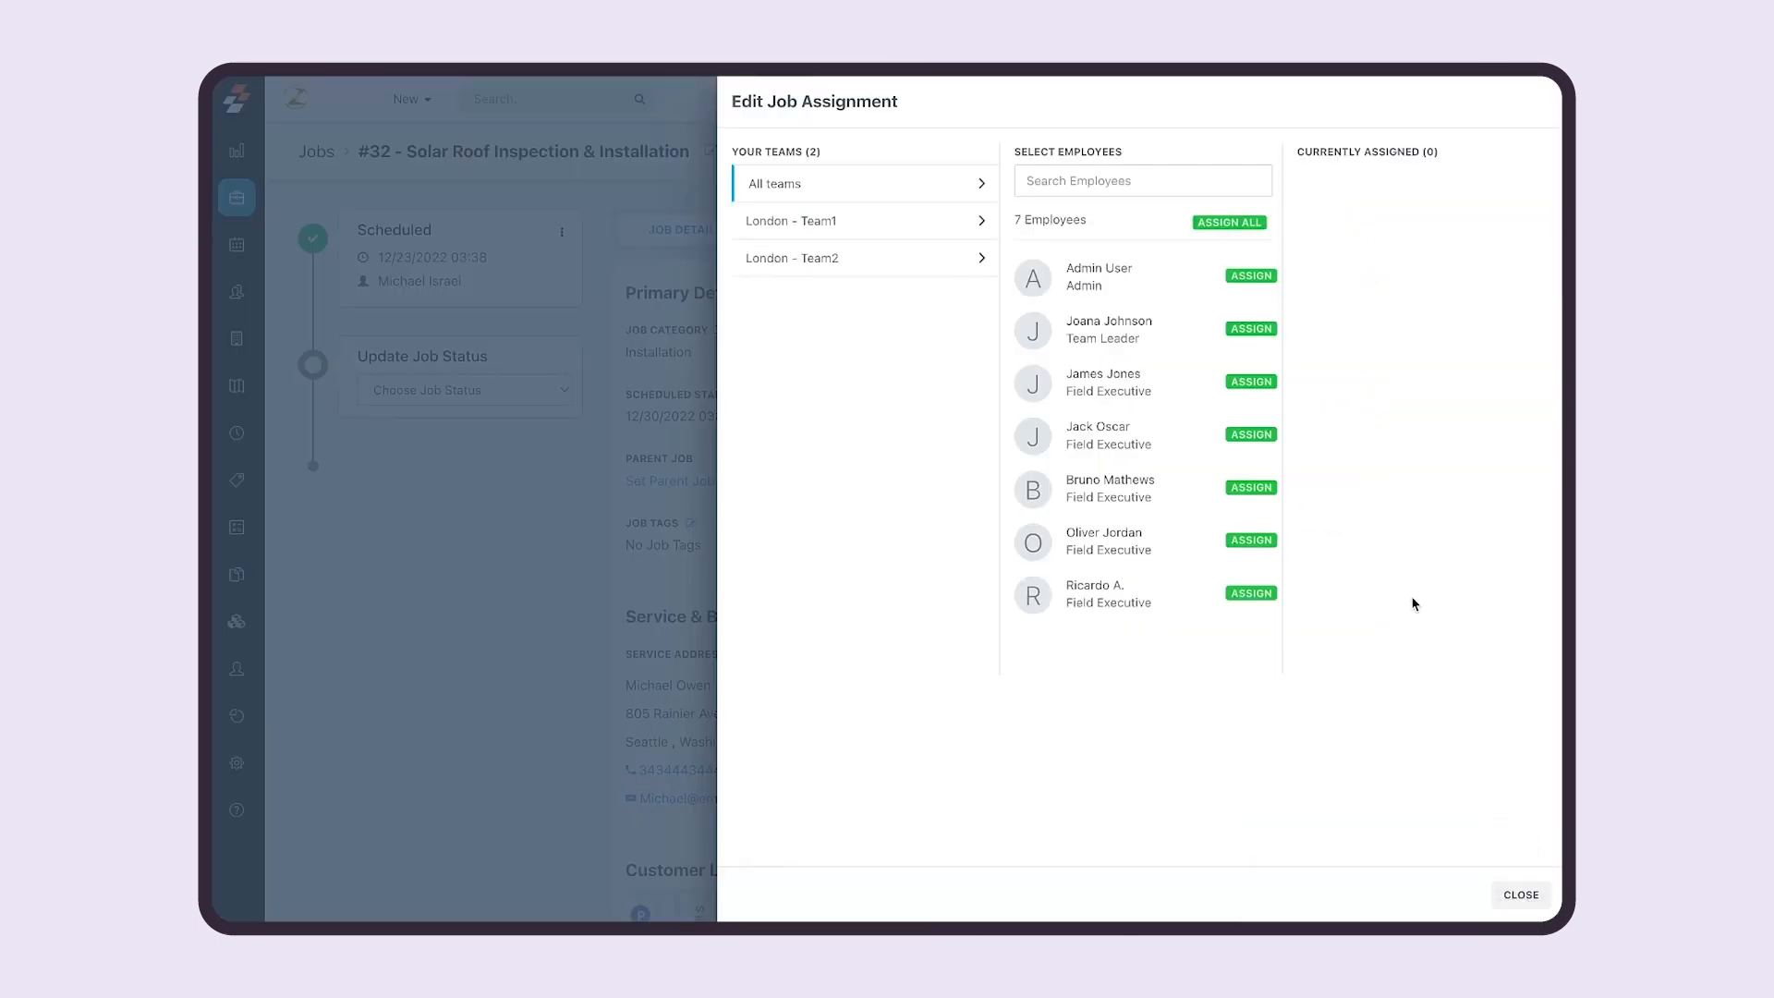
{"action": "left_click", "coordinate": [1255, 332]}
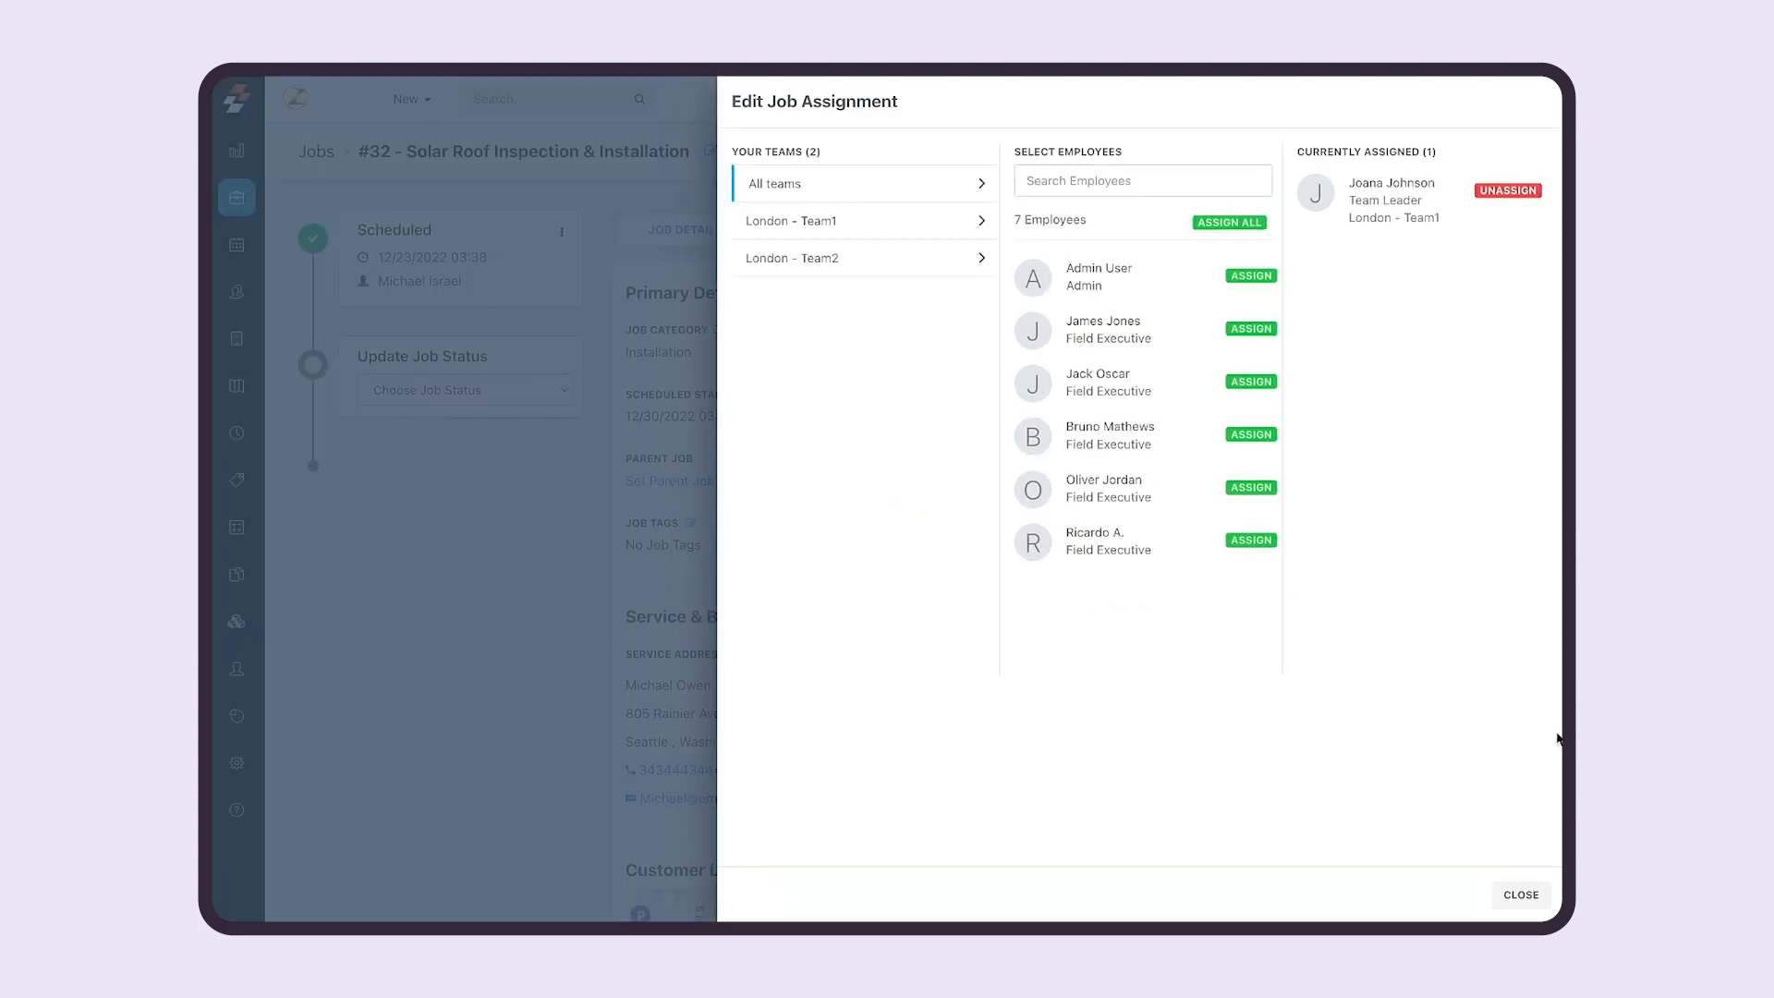
{"action": "left_click", "coordinate": [1521, 895]}
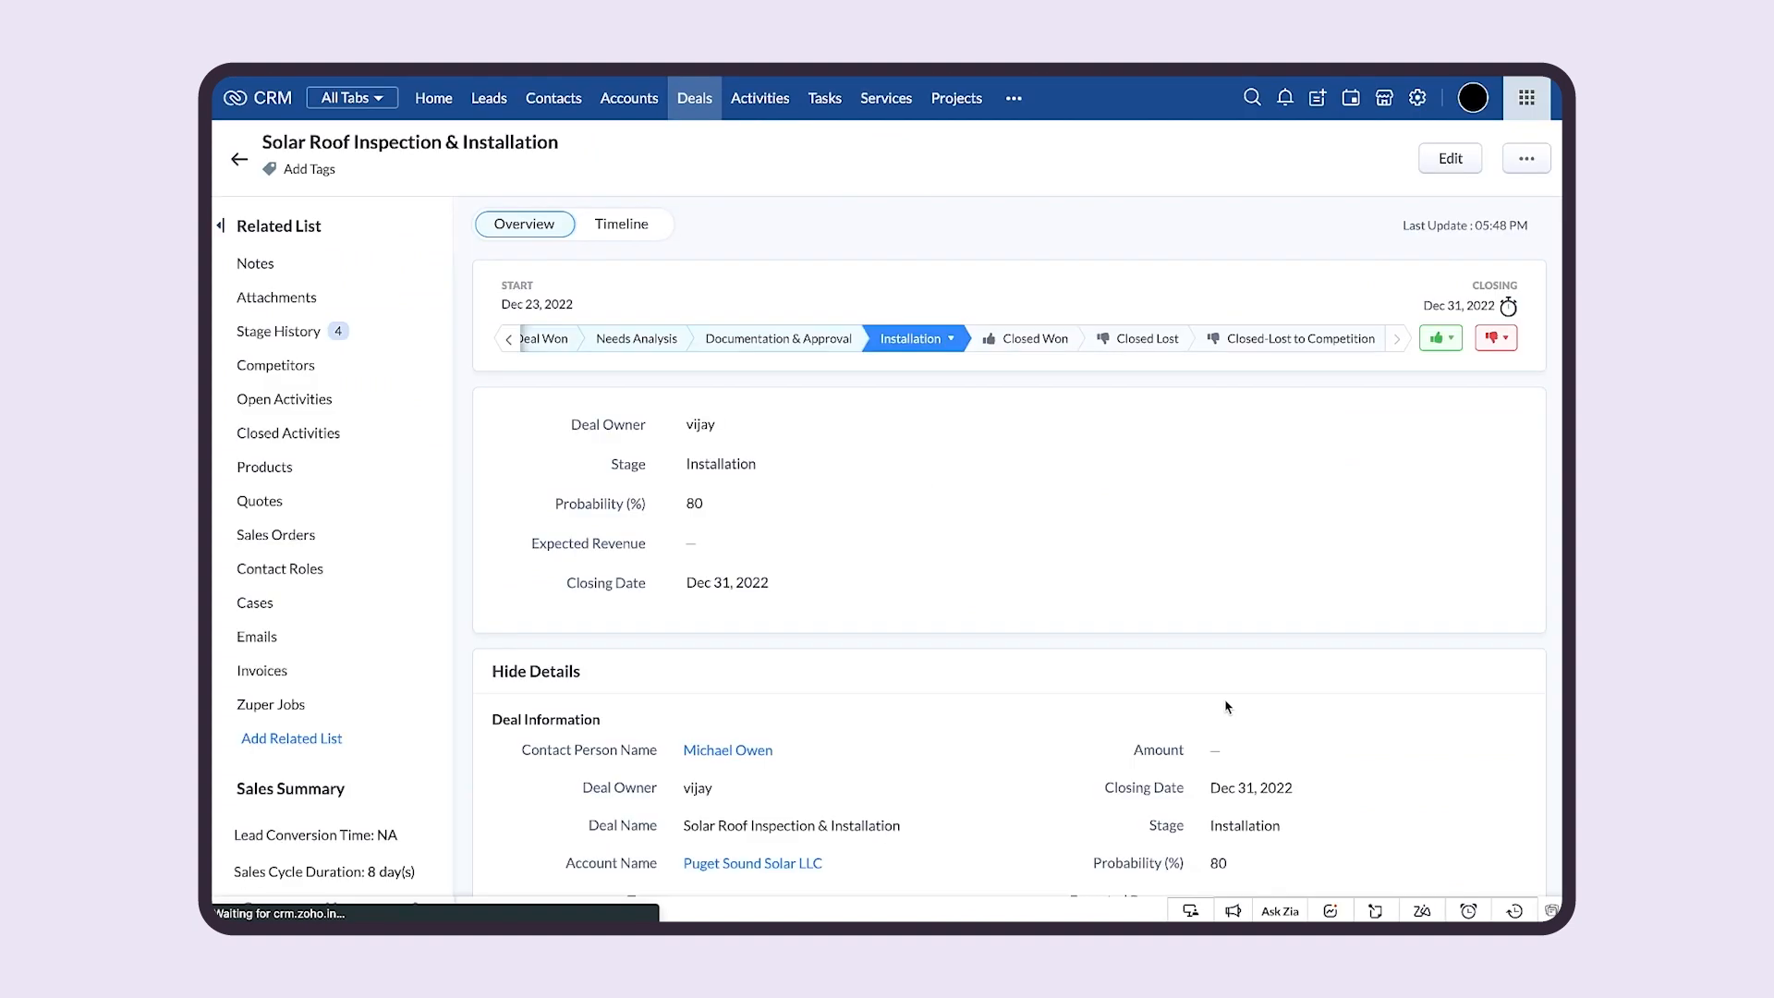
Check the deal's installation job details in Zoho CRM, and examine the installation job's status timeline and part details in Zuper.
{"action": "scroll", "coordinate": [1227, 707], "scroll_direction": "down", "scroll_amount": 10}
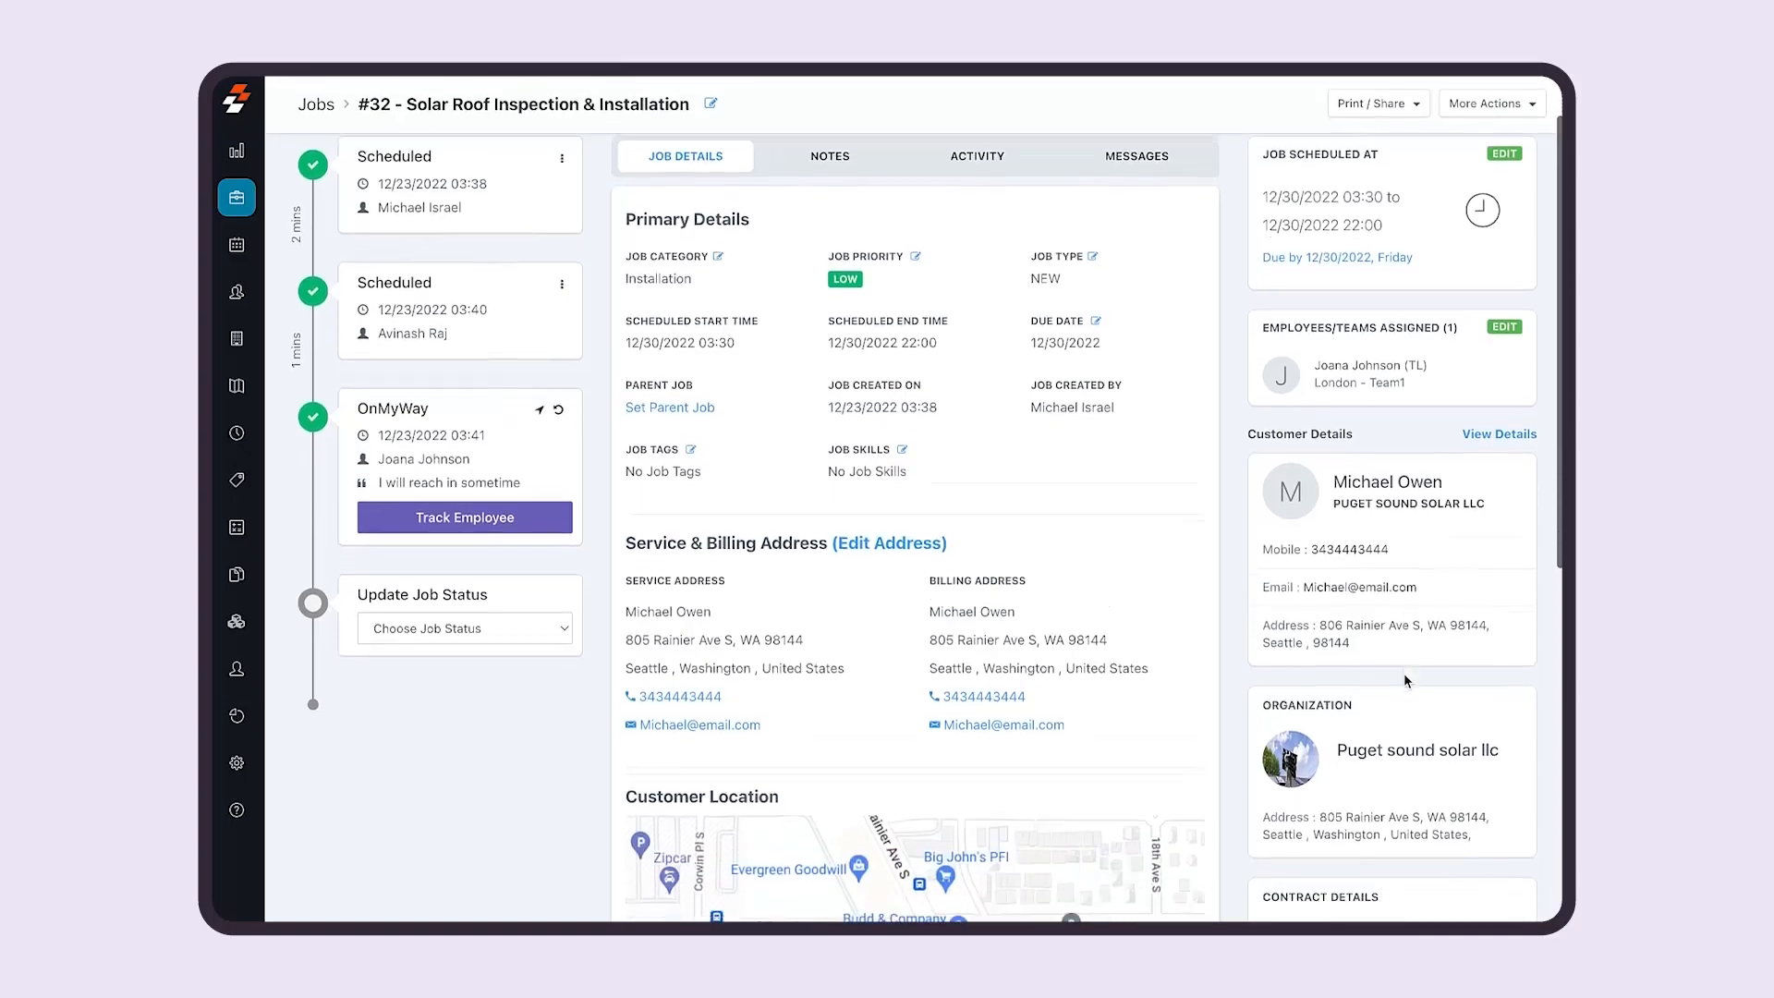
{"action": "scroll", "coordinate": [1404, 672], "scroll_direction": "down", "scroll_amount": 3}
{"action": "scroll", "coordinate": [1404, 679], "scroll_direction": "down", "scroll_amount": 4}
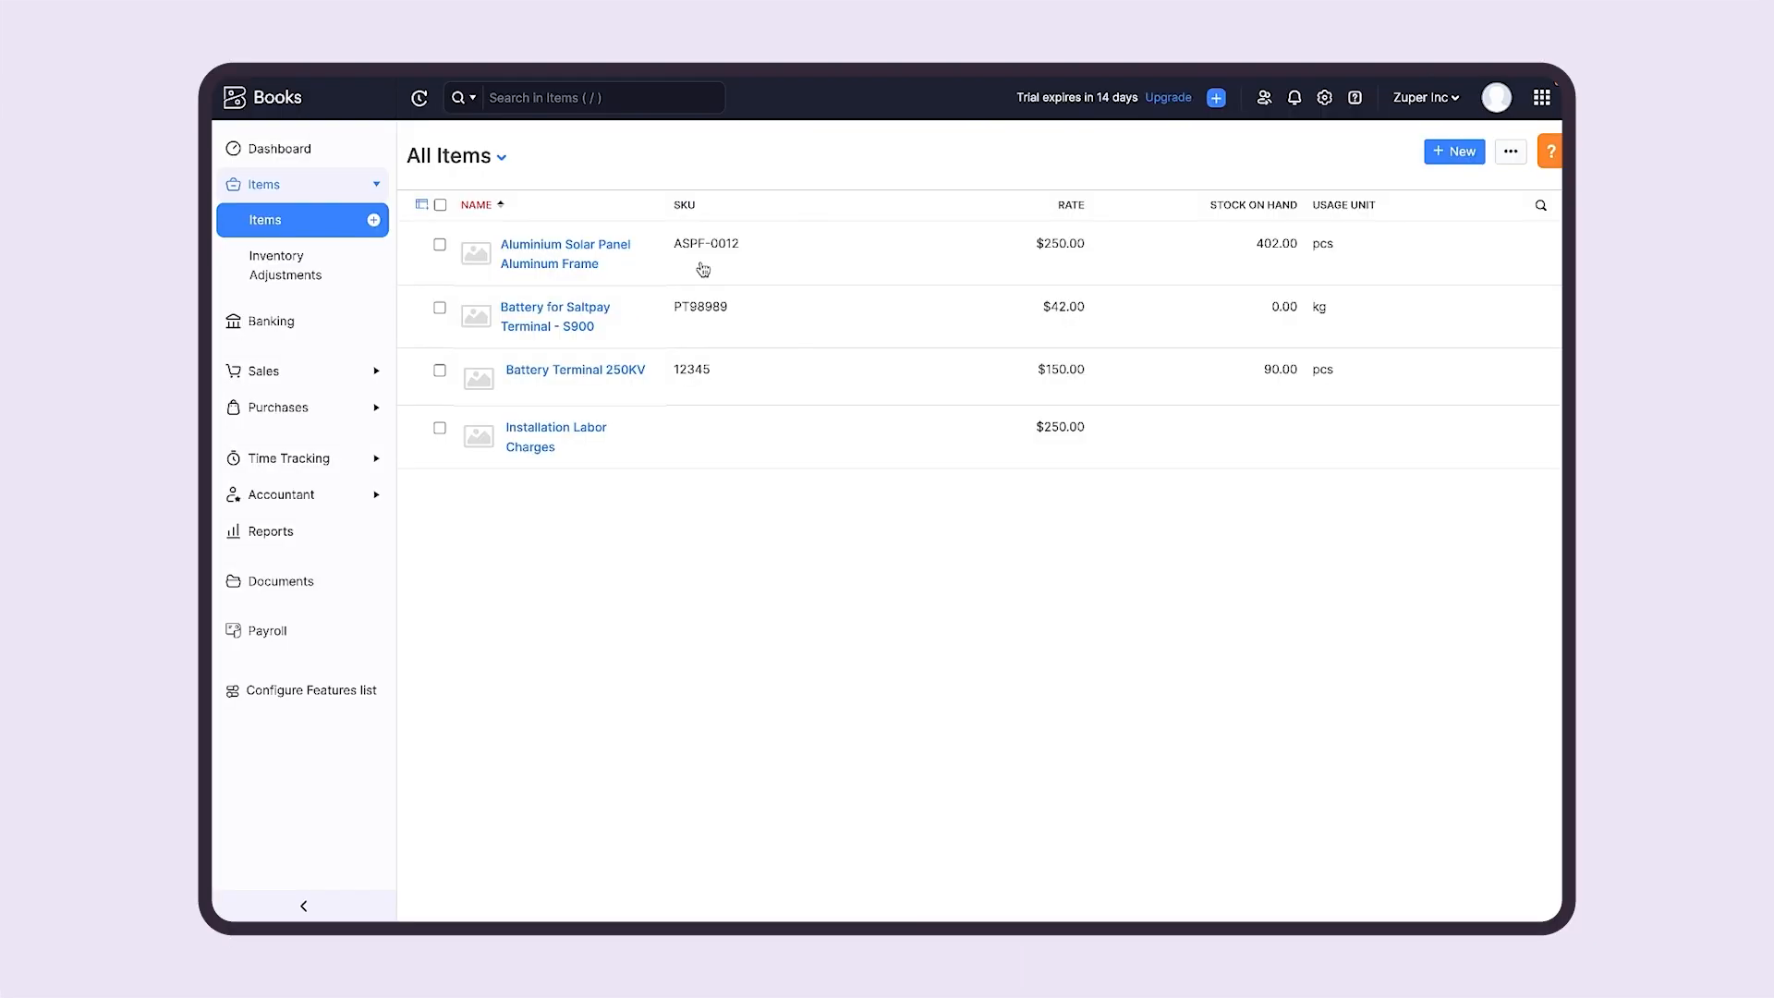
In Zoho Books, examine the Aluminium Solar Panel Aluminum Frame item's product ID, pricing, description and stock.
{"action": "left_click", "coordinate": [600, 263]}
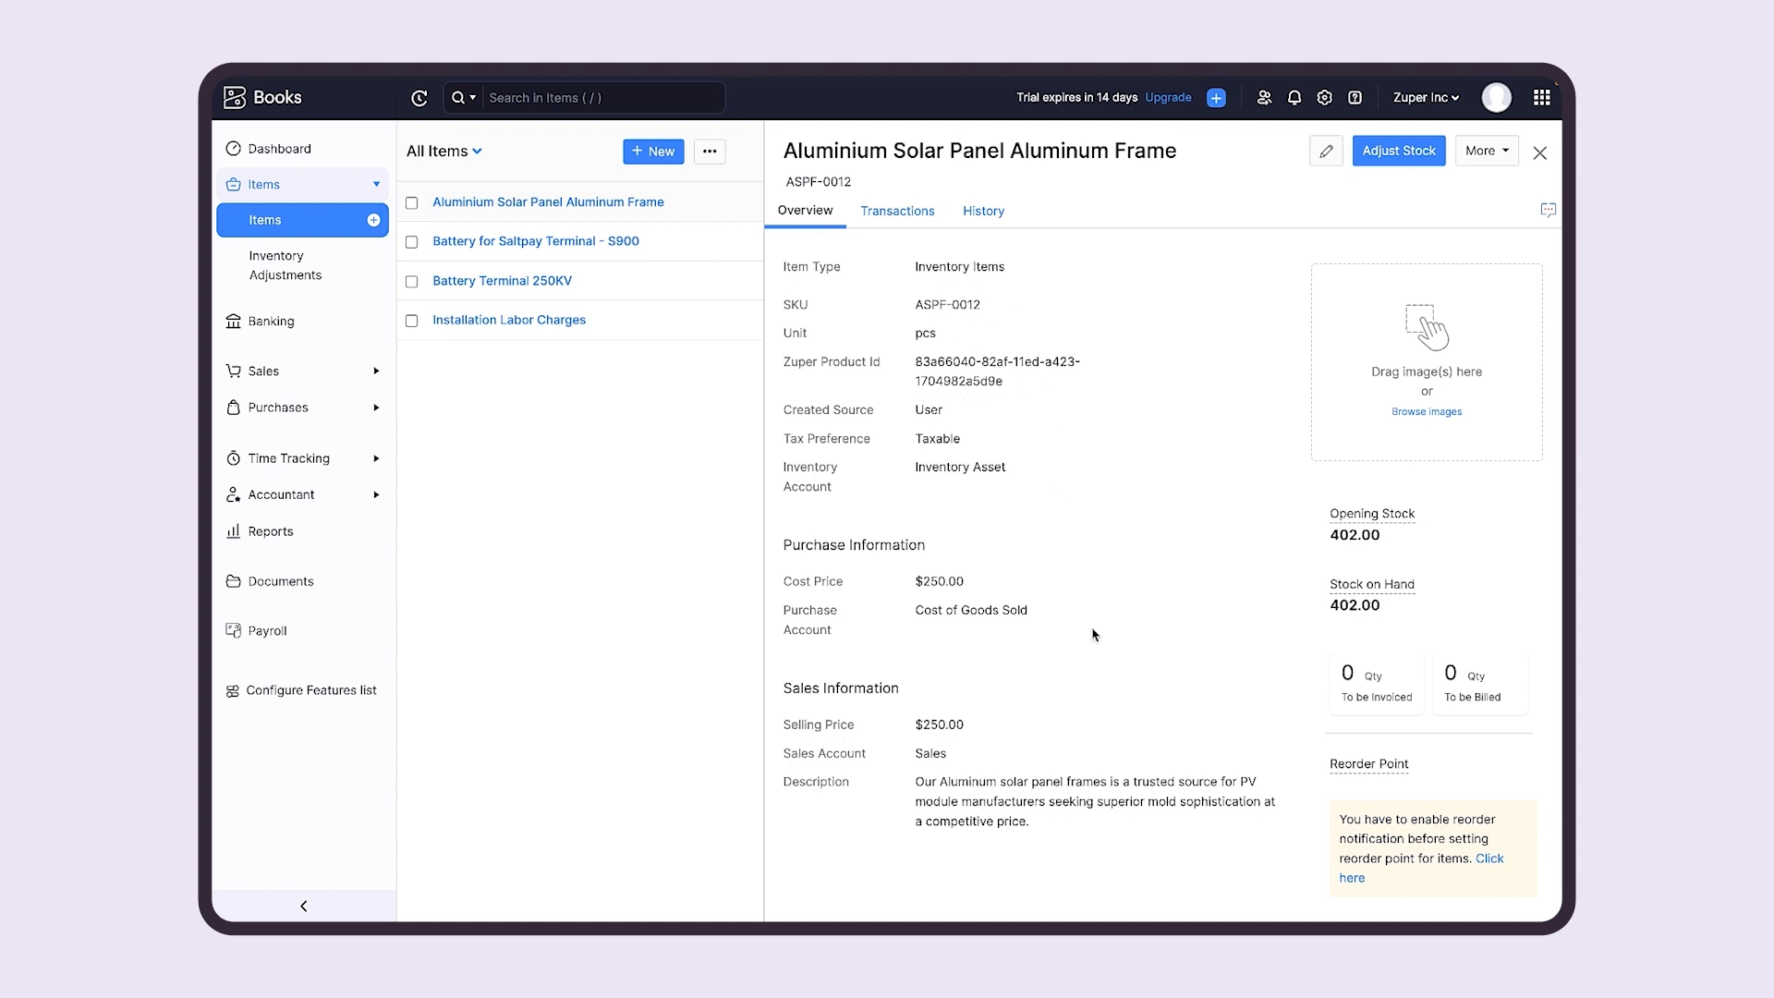
{"action": "scroll", "coordinate": [1093, 634], "scroll_direction": "down", "scroll_amount": 1}
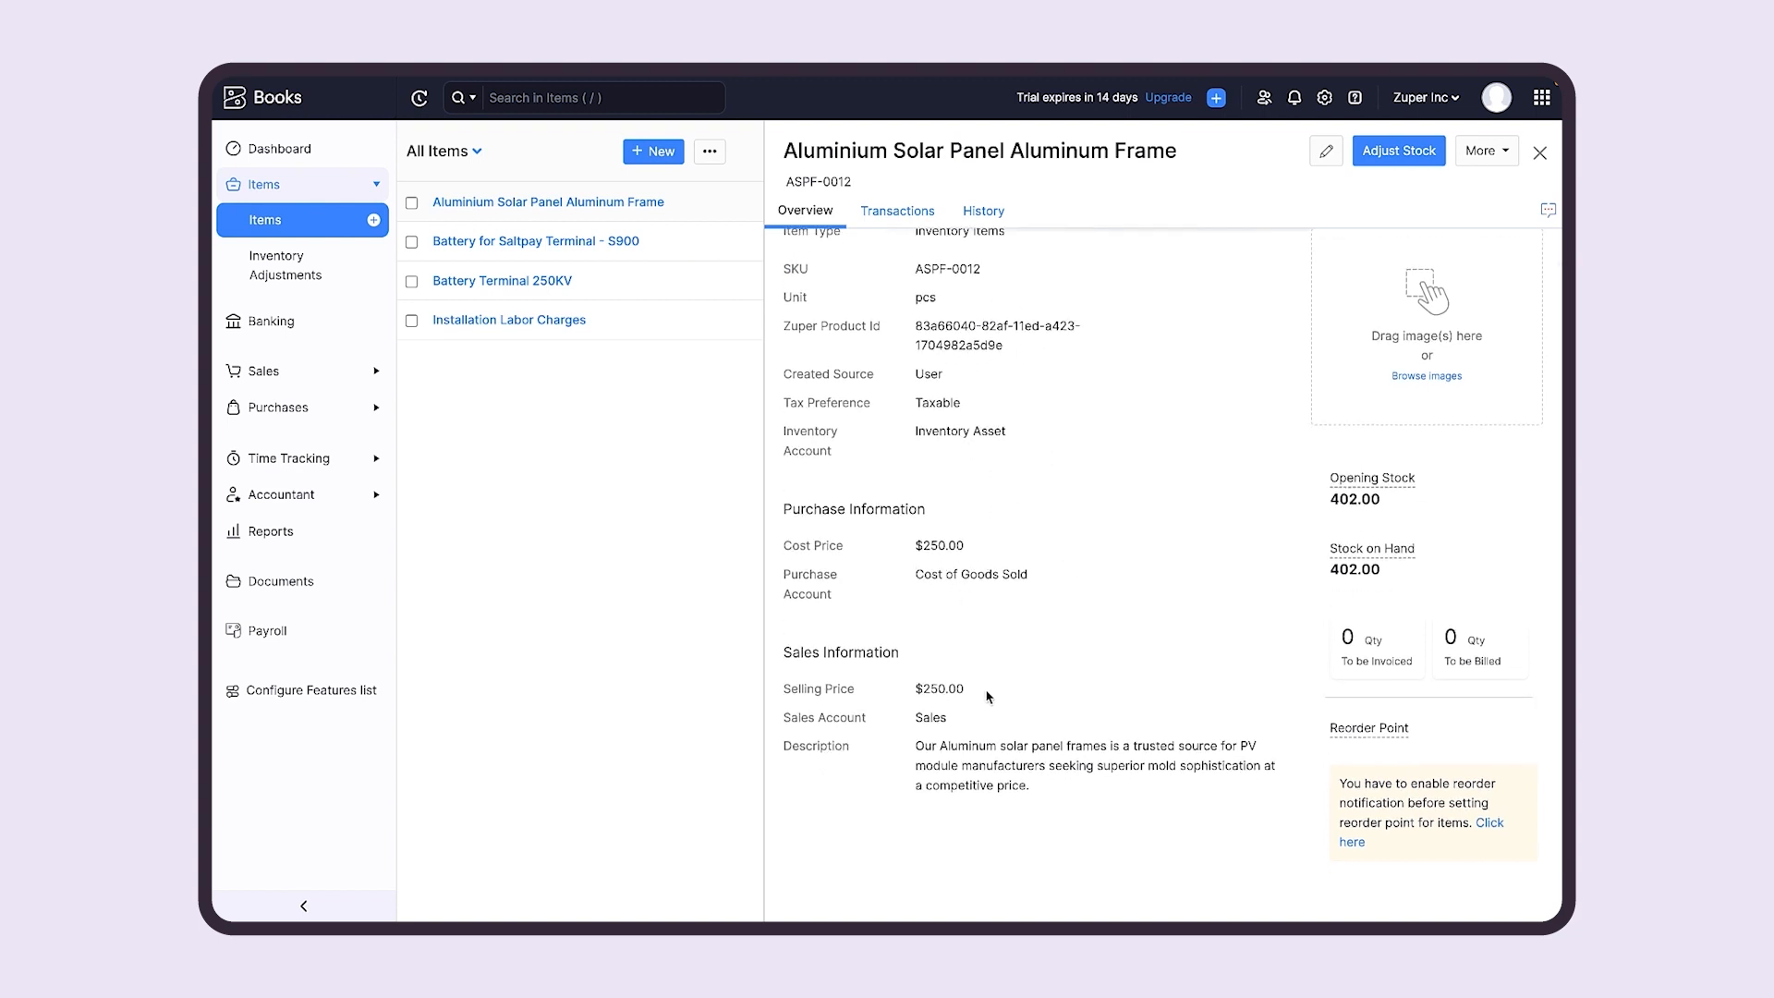
{"action": "scroll", "coordinate": [986, 697], "scroll_direction": "up", "scroll_amount": 1}
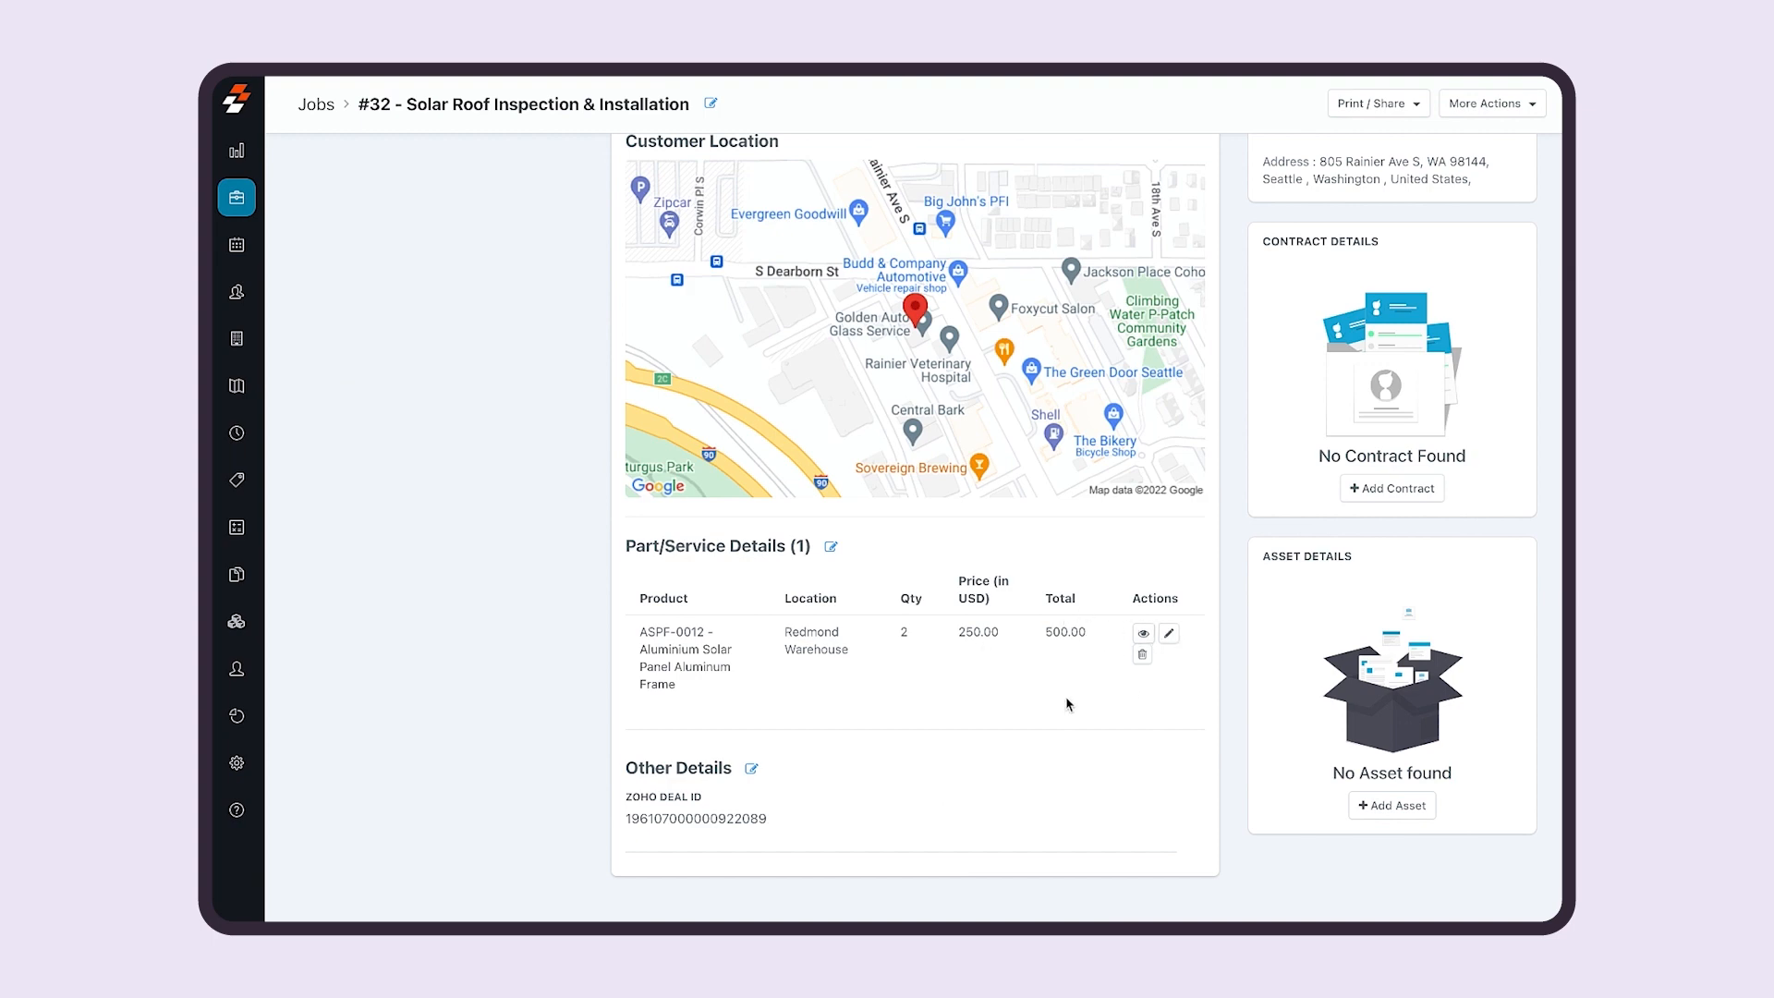
In the Zuper installation job, view the details of the Aluminium Solar Panel Aluminum Frame part and close them.
{"action": "left_click", "coordinate": [1142, 635]}
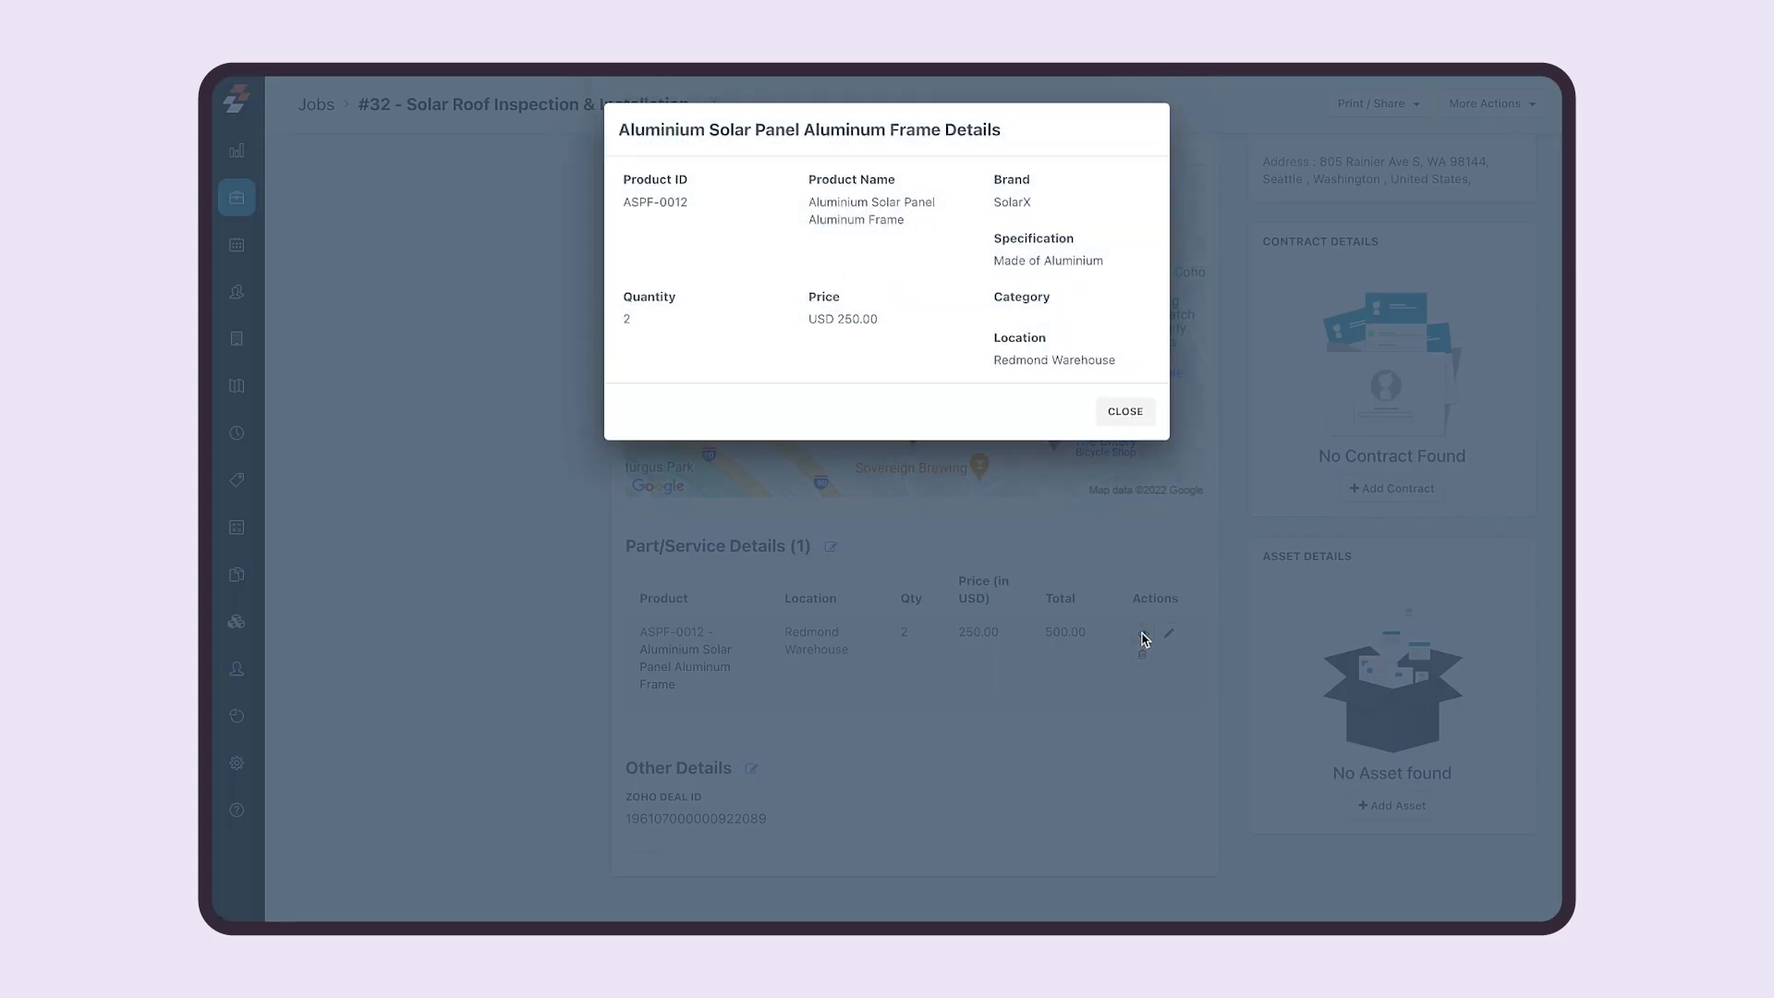
{"action": "left_click", "coordinate": [1121, 415]}
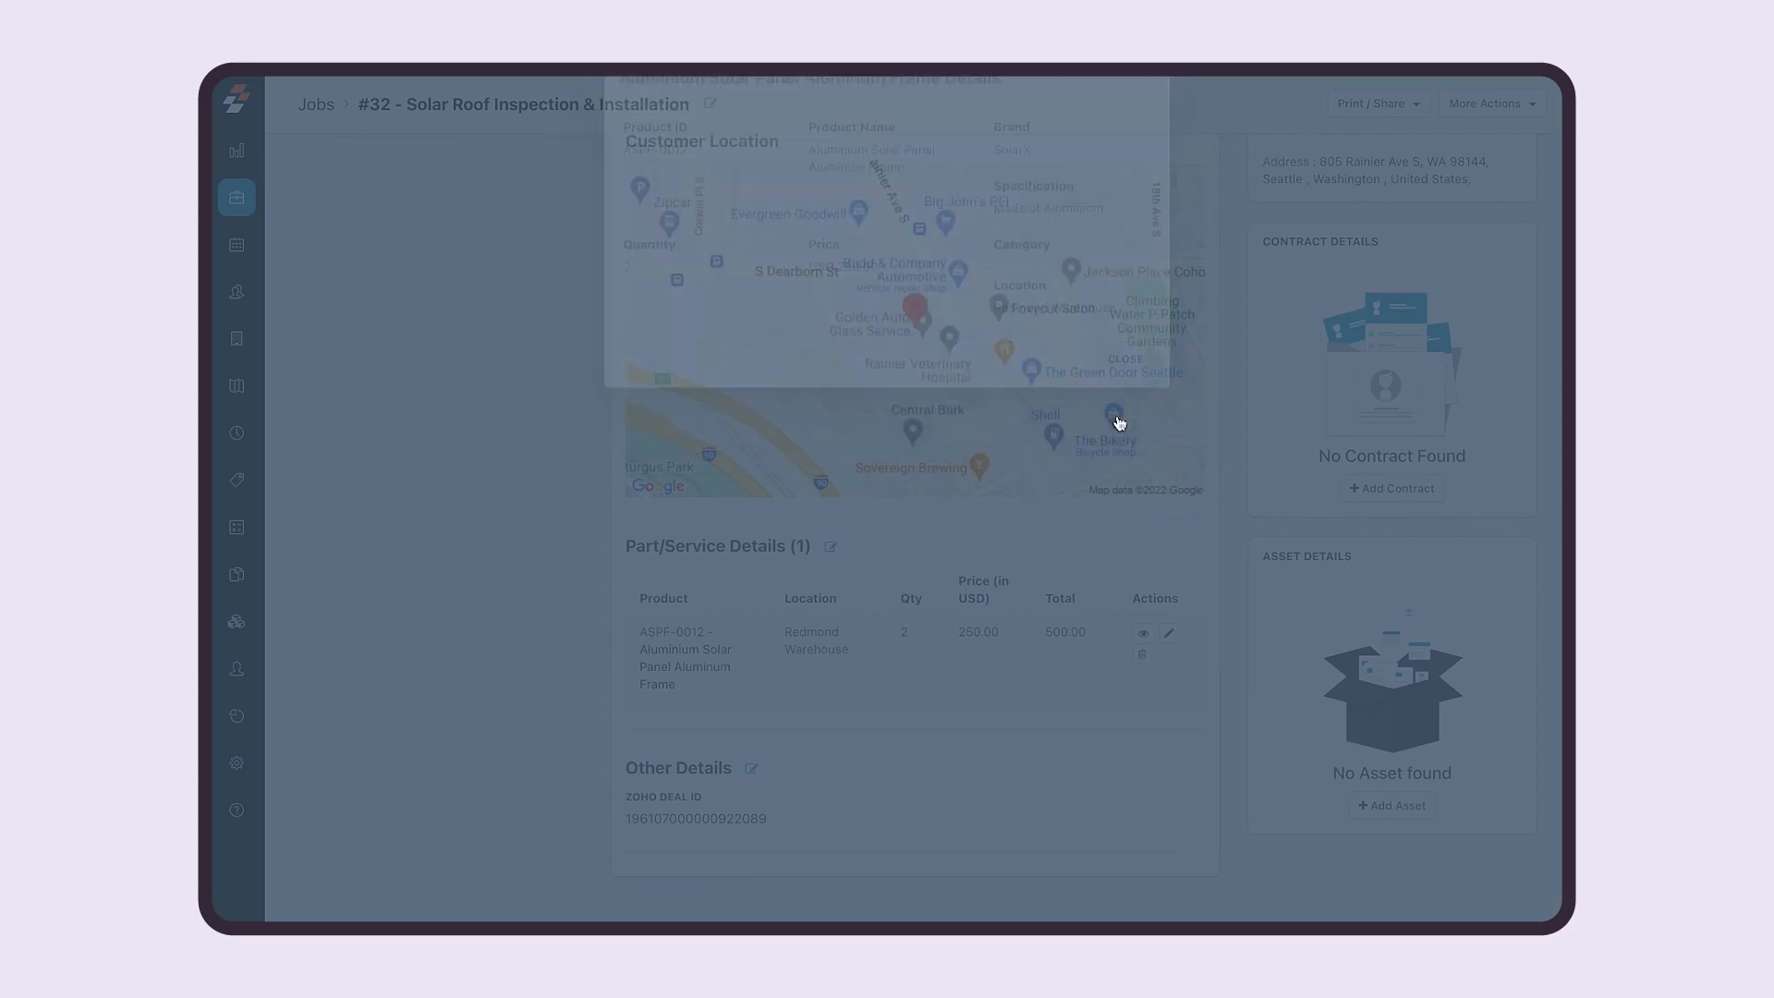
{"action": "scroll", "coordinate": [1117, 421], "scroll_direction": "up", "scroll_amount": 10}
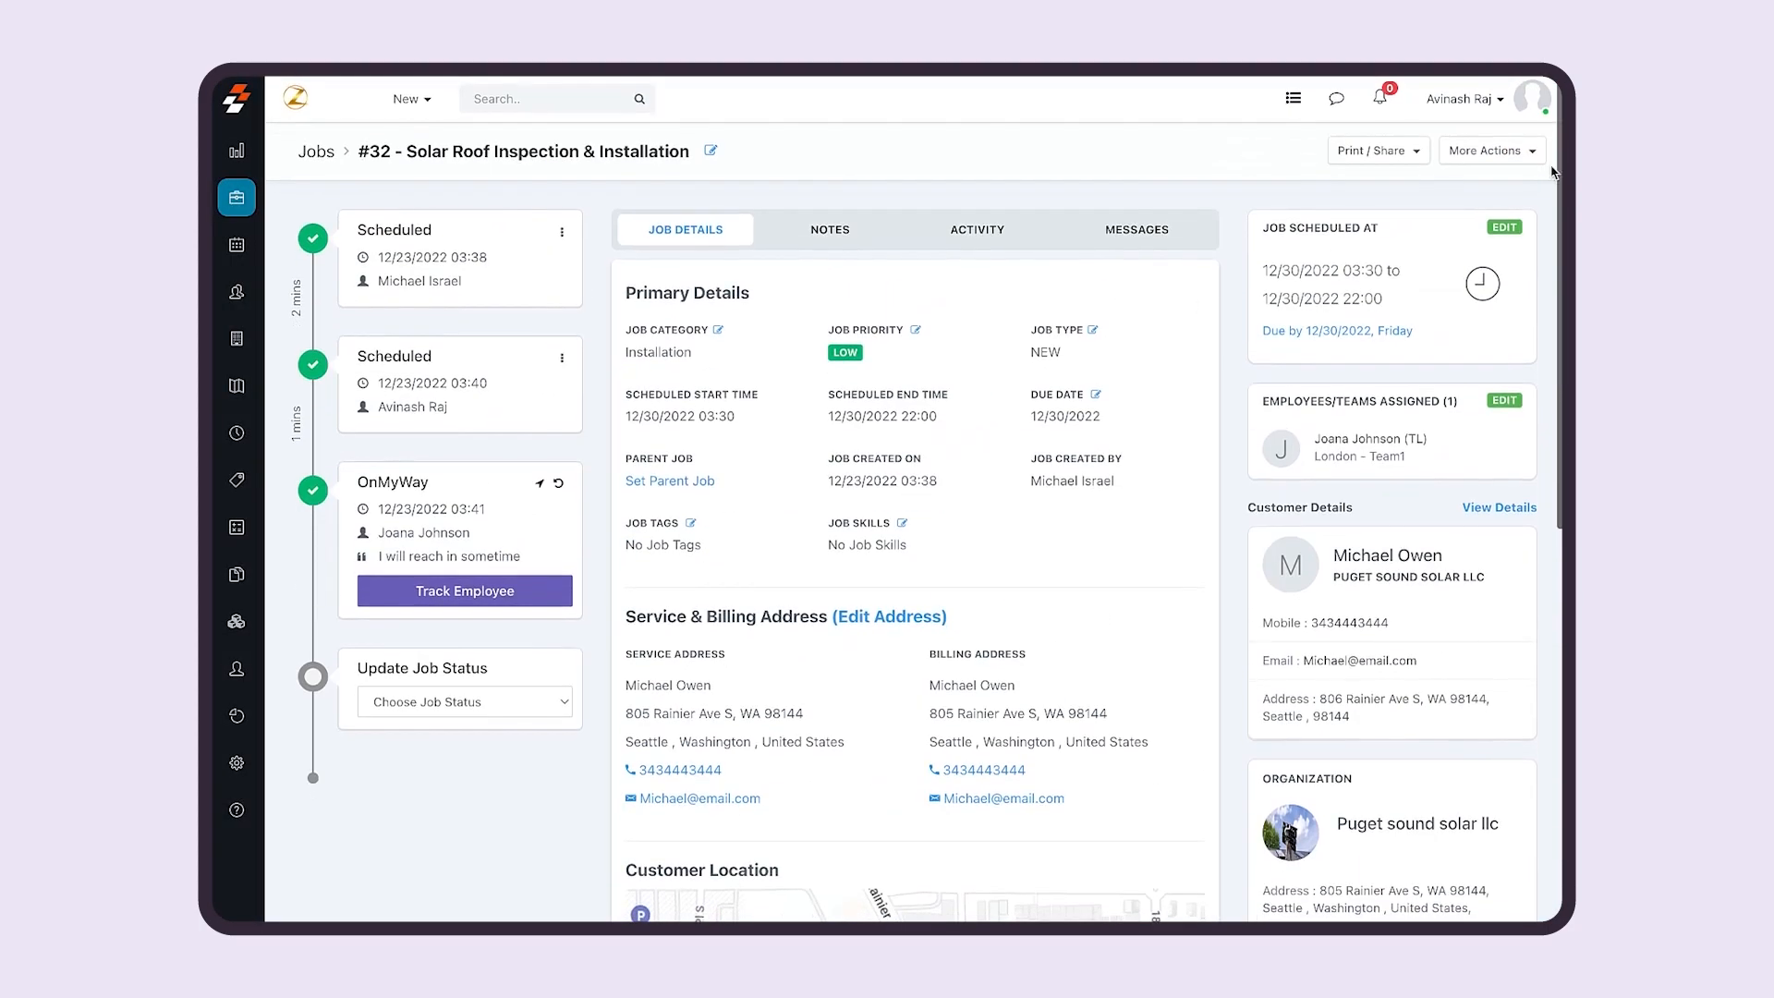
Start a new quote from the installation job and make its service contact the same as the billing contact.
{"action": "left_click", "coordinate": [1520, 162]}
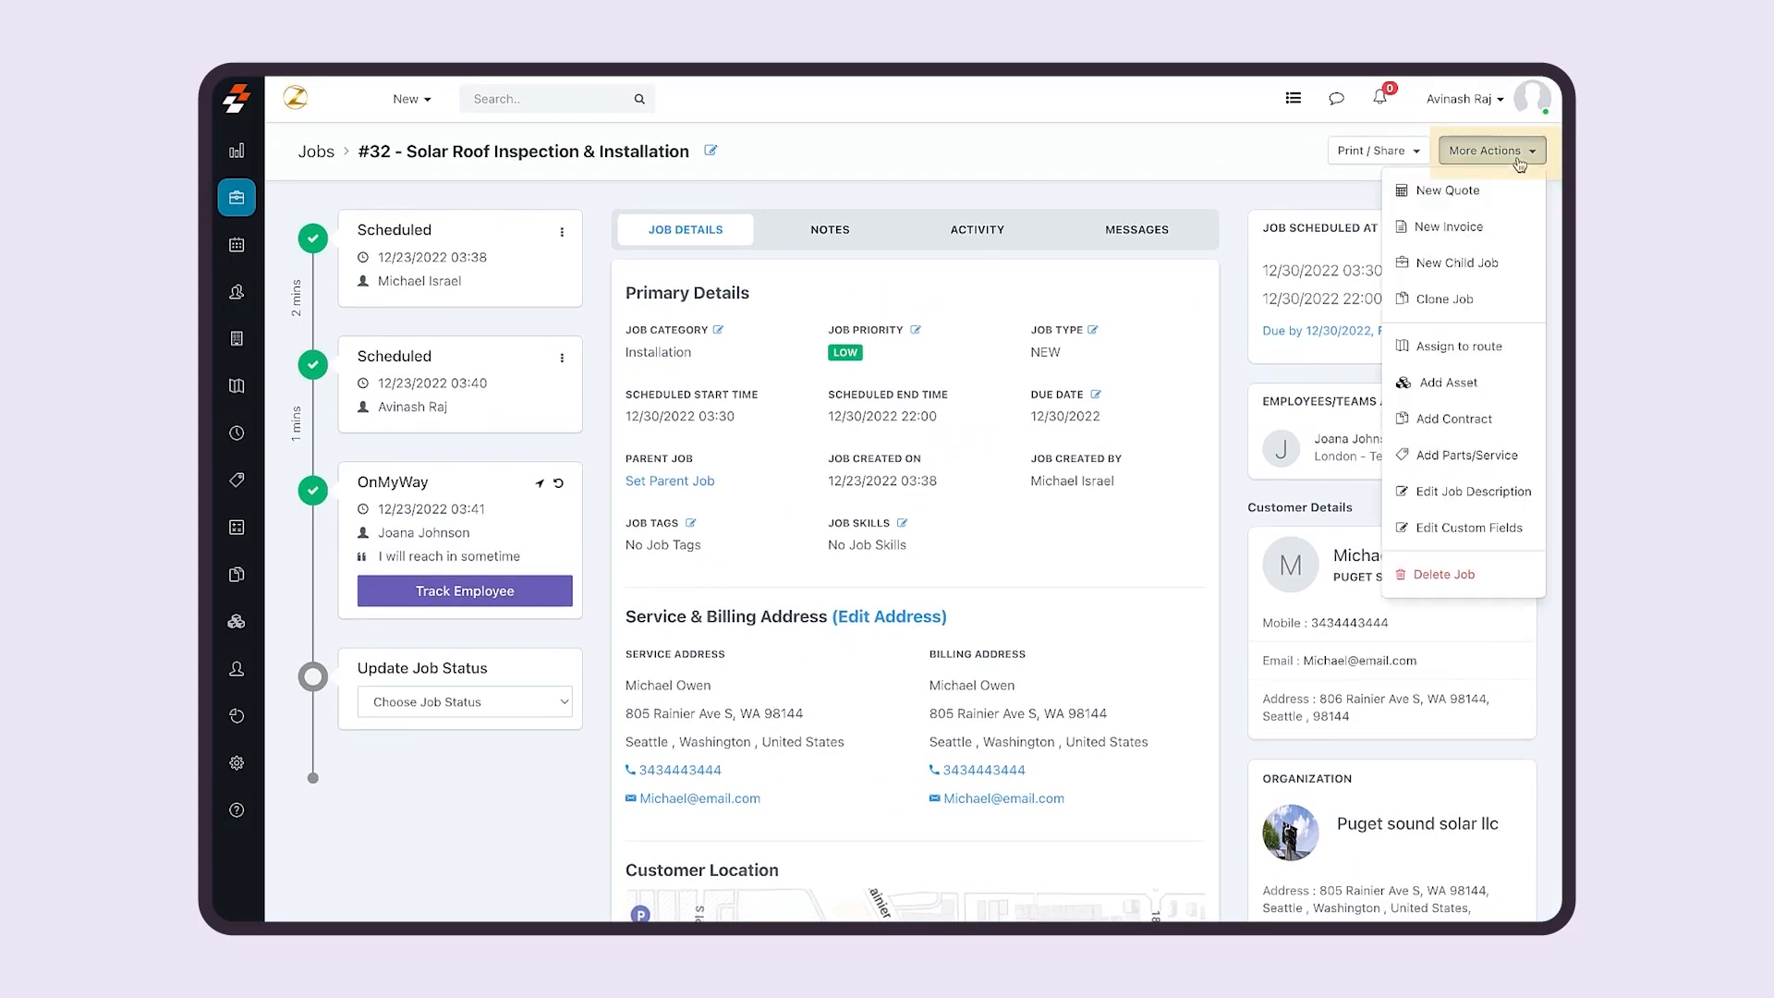
{"action": "left_click", "coordinate": [1478, 191]}
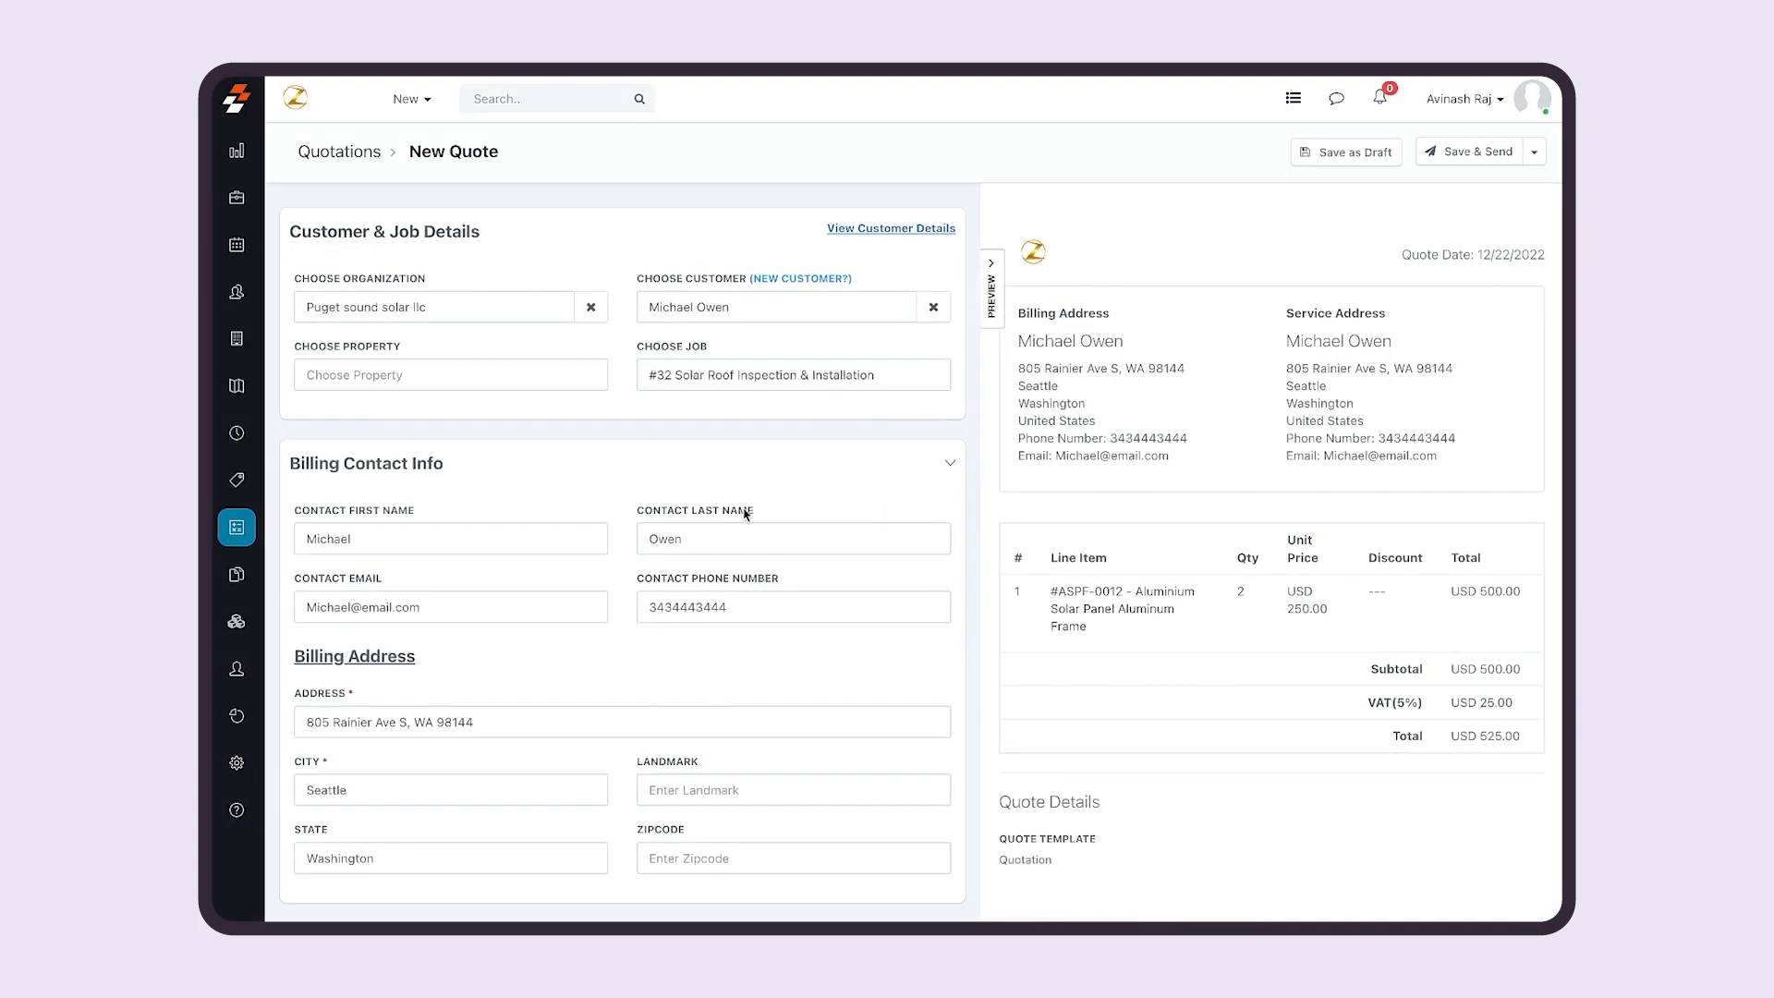
{"action": "scroll", "coordinate": [536, 671], "scroll_direction": "down", "scroll_amount": 5}
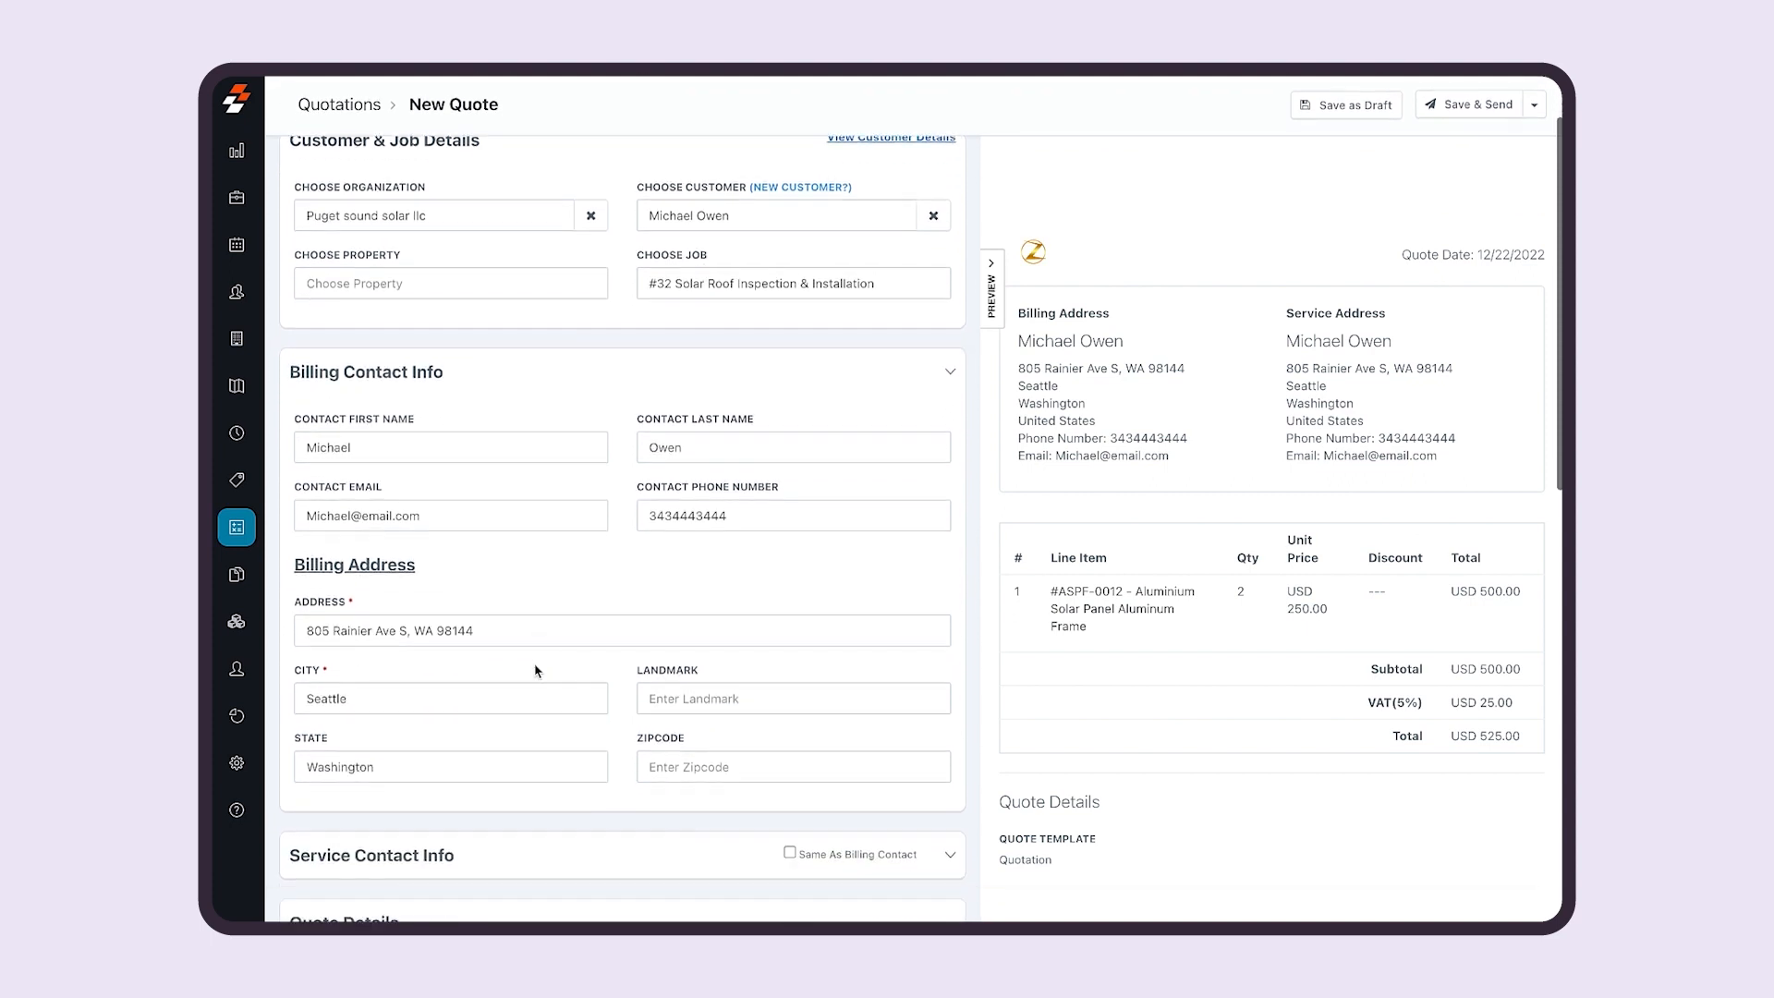
{"action": "scroll", "coordinate": [536, 671], "scroll_direction": "down", "scroll_amount": 1}
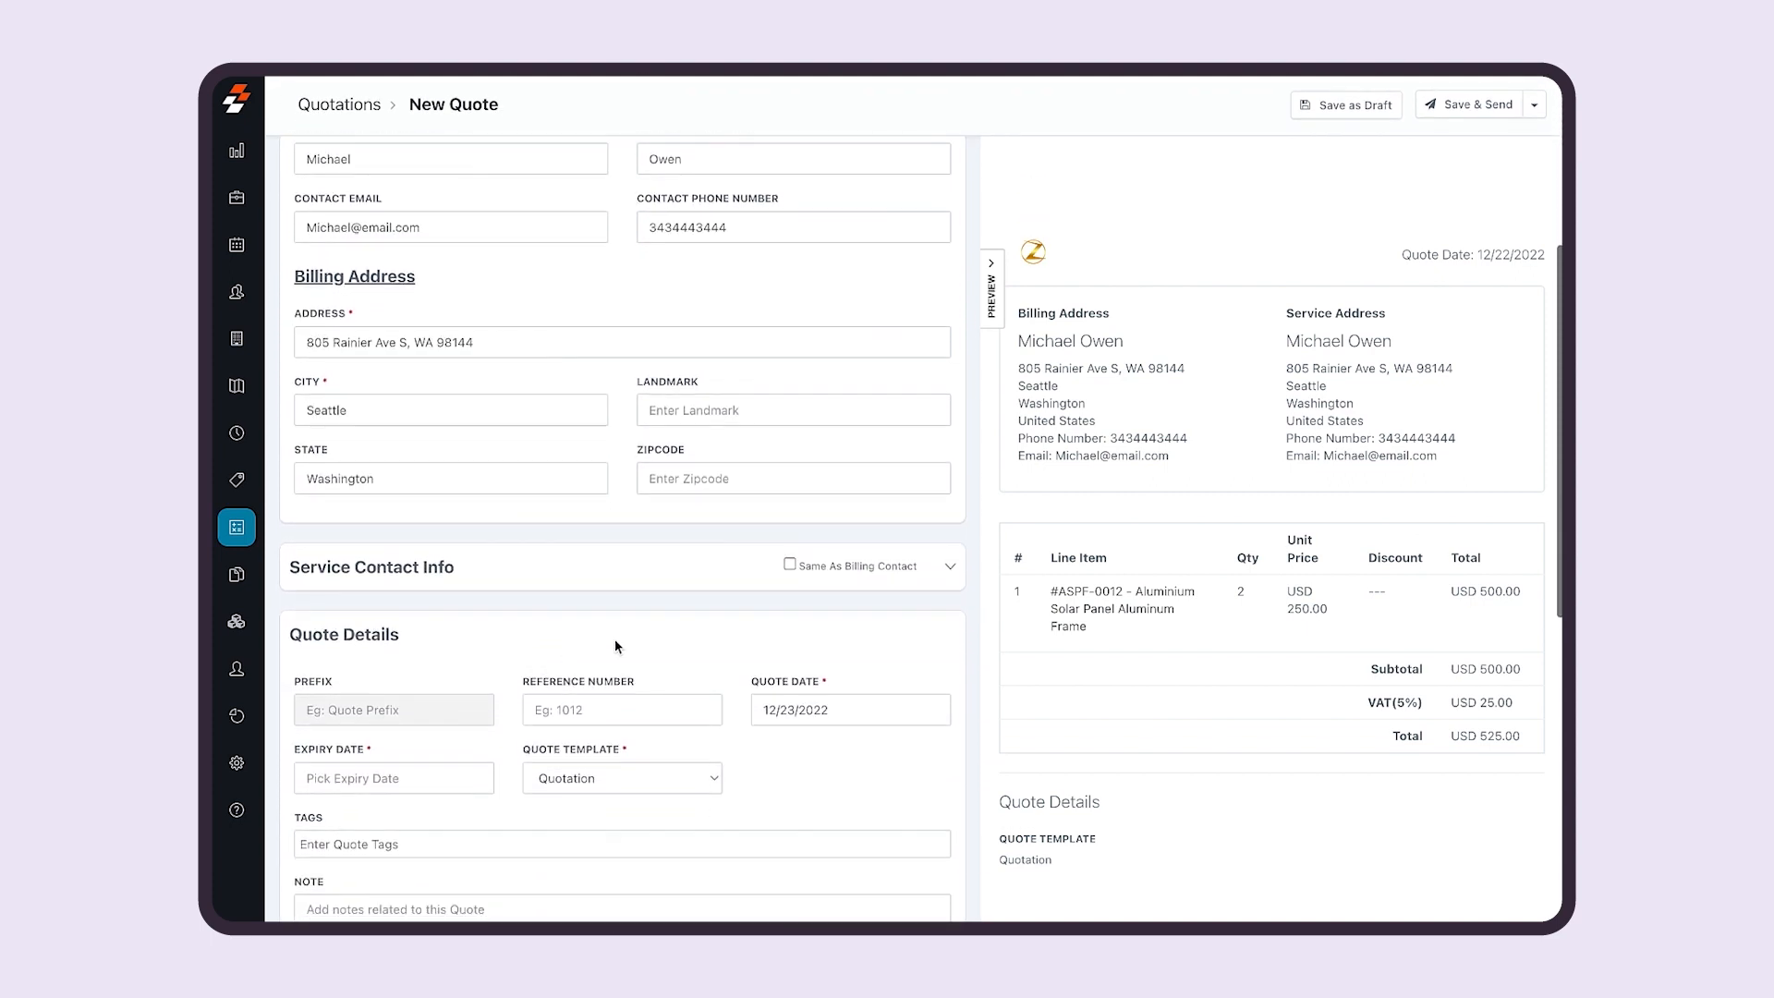
{"action": "left_click", "coordinate": [790, 564]}
{"action": "scroll", "coordinate": [739, 654], "scroll_direction": "down", "scroll_amount": 6}
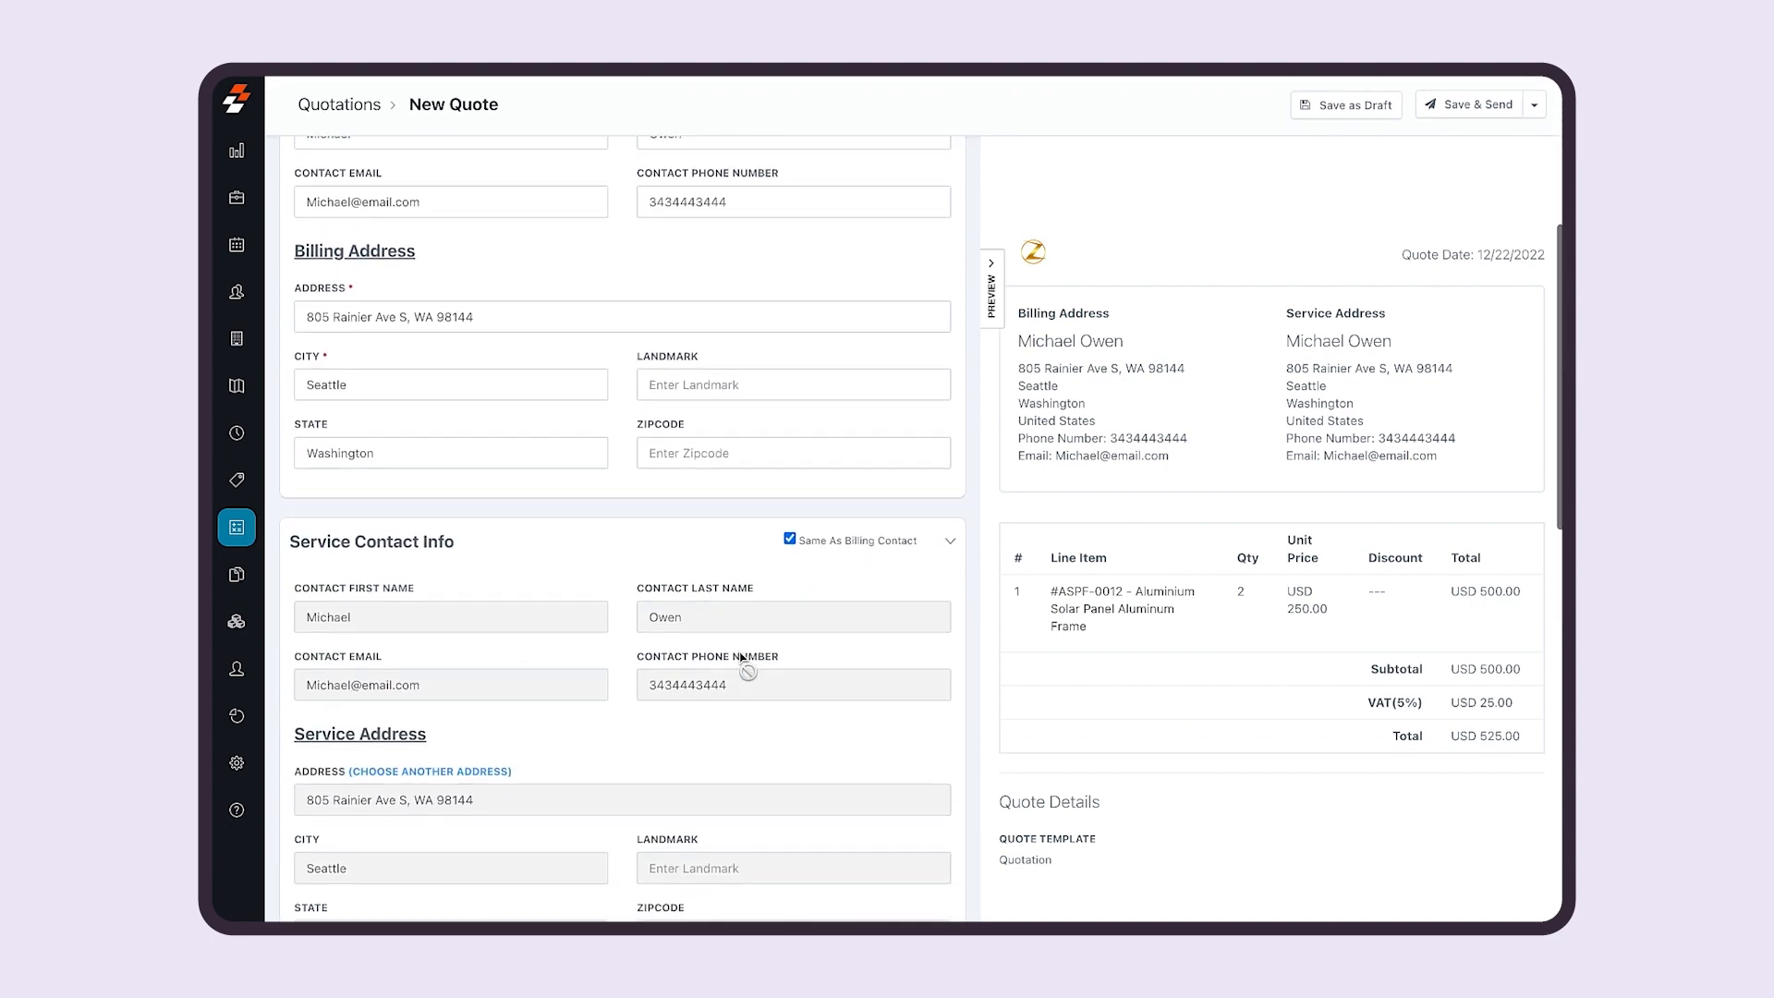
Set the quote's expiry date to 01/05/2023 and enter the remark "Here you go" under its parts and services.
{"action": "scroll", "coordinate": [739, 650], "scroll_direction": "down", "scroll_amount": 3}
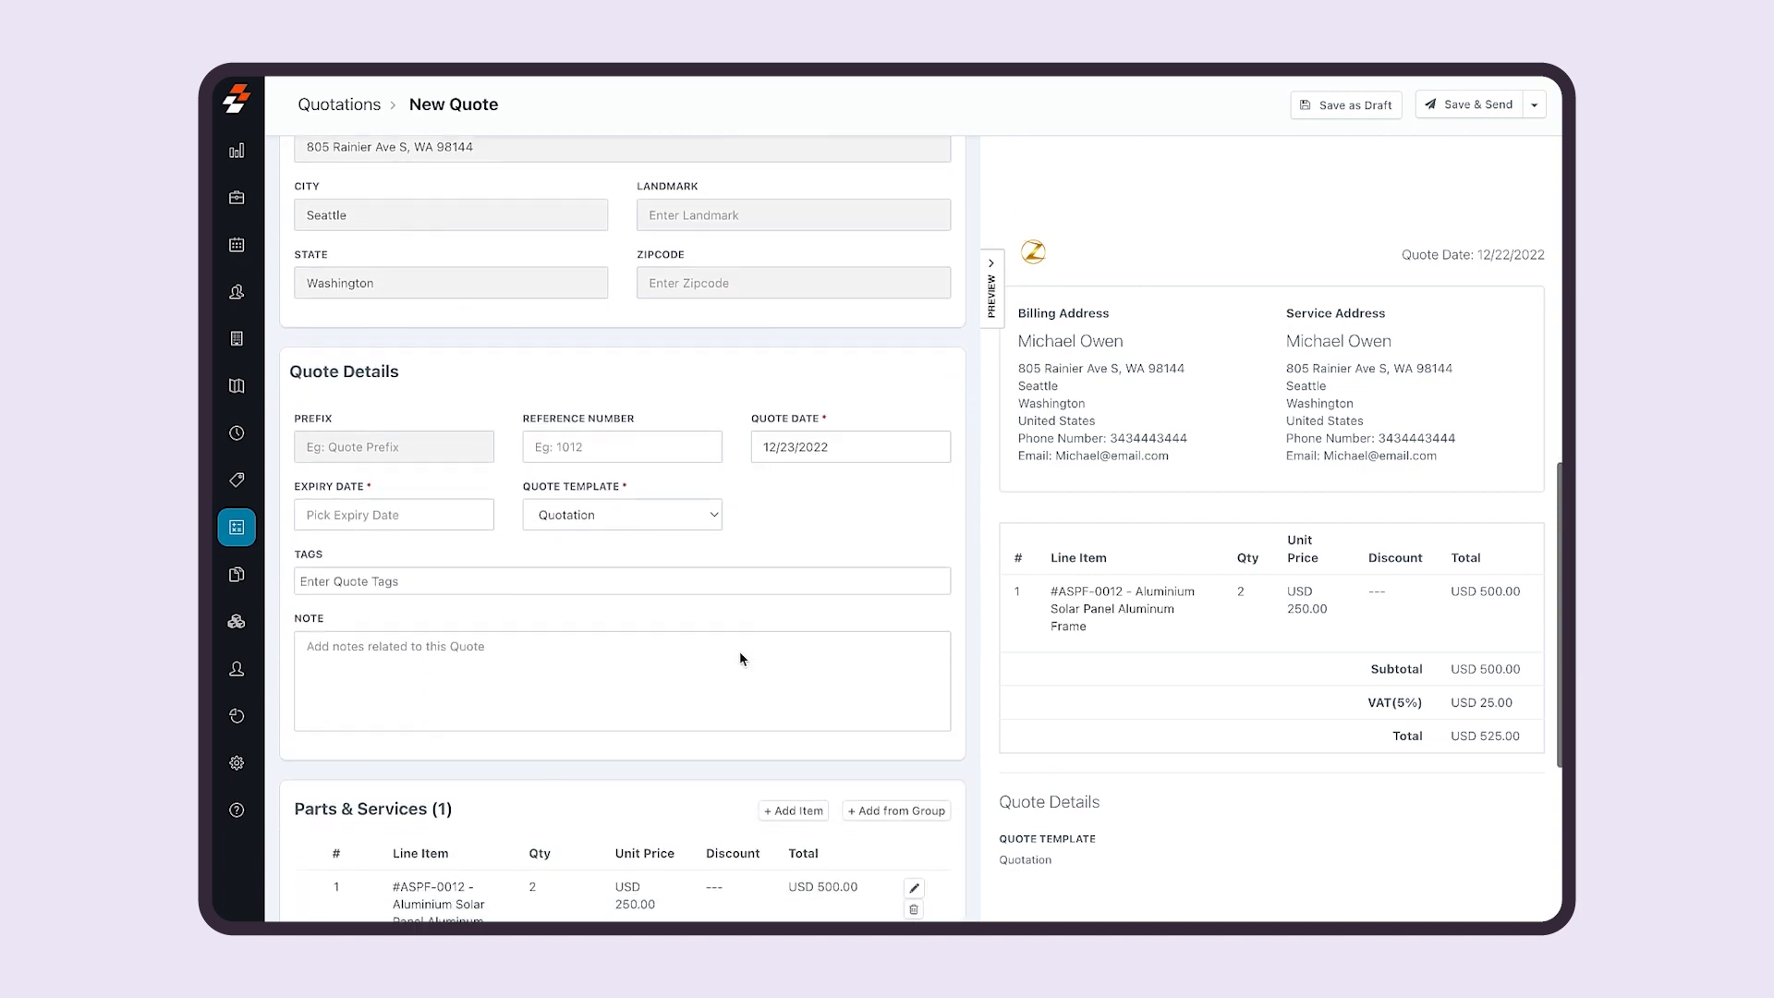
{"action": "left_click", "coordinate": [406, 484]}
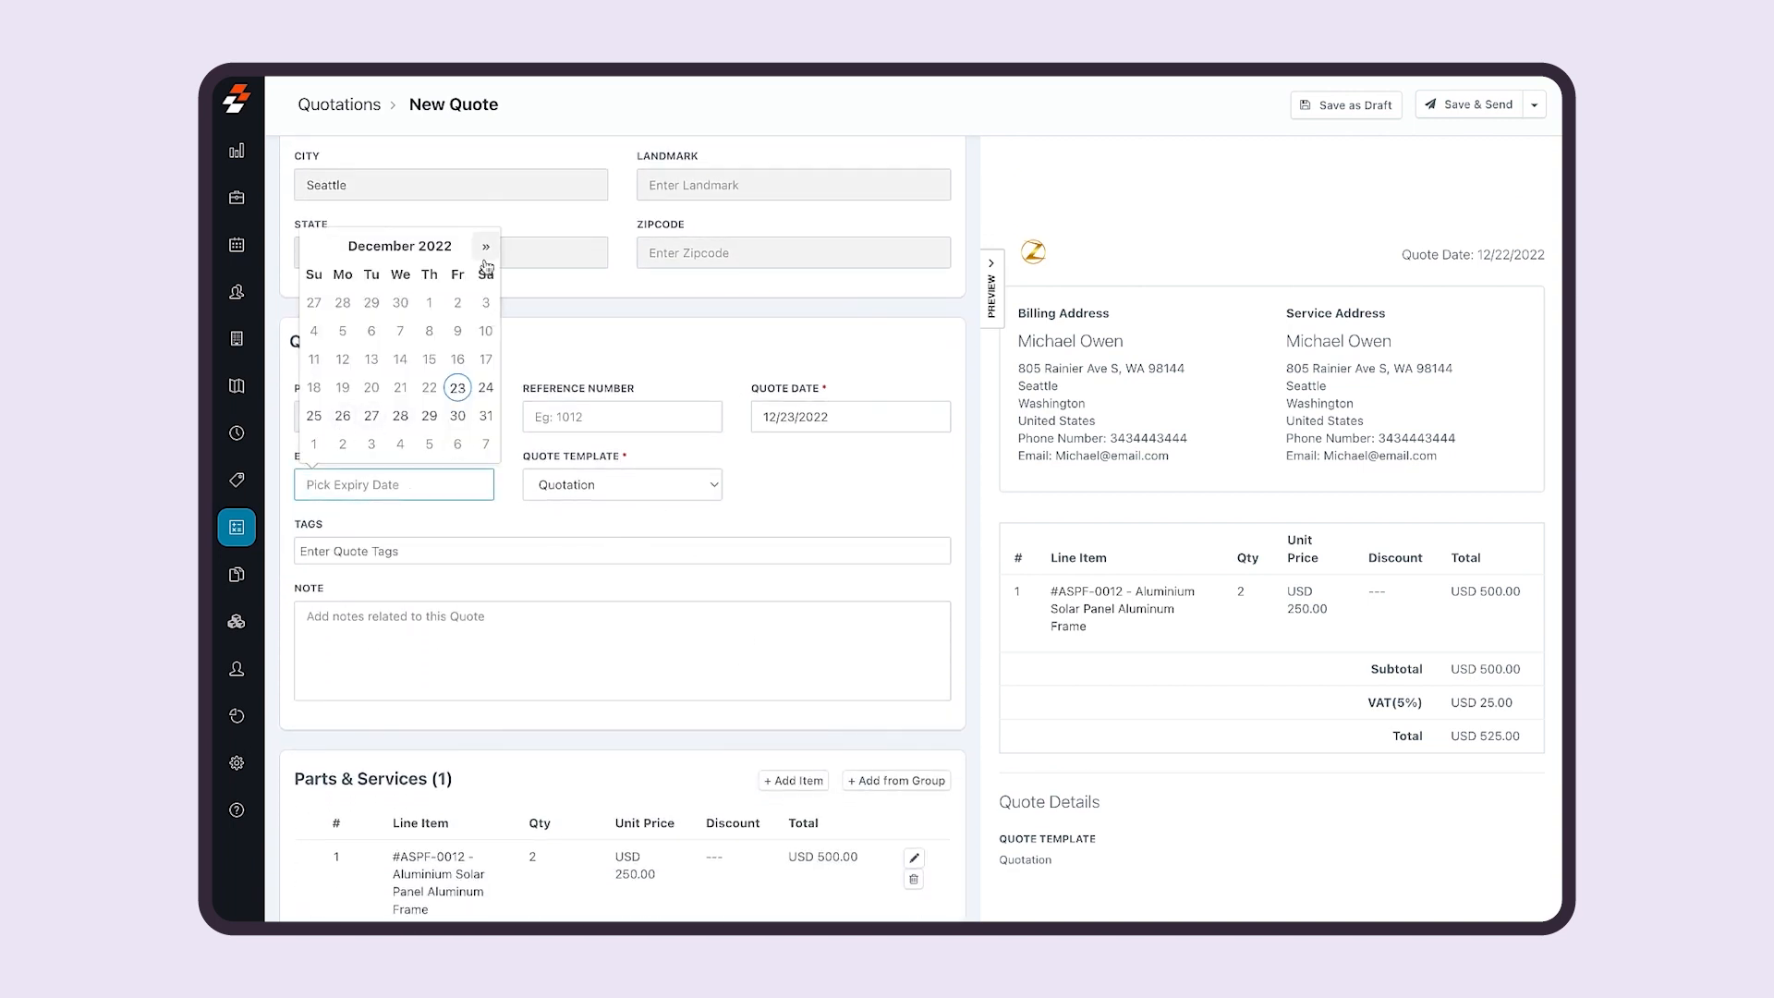
{"action": "left_click", "coordinate": [486, 245]}
{"action": "left_click", "coordinate": [428, 331]}
{"action": "scroll", "coordinate": [481, 583], "scroll_direction": "down", "scroll_amount": 4}
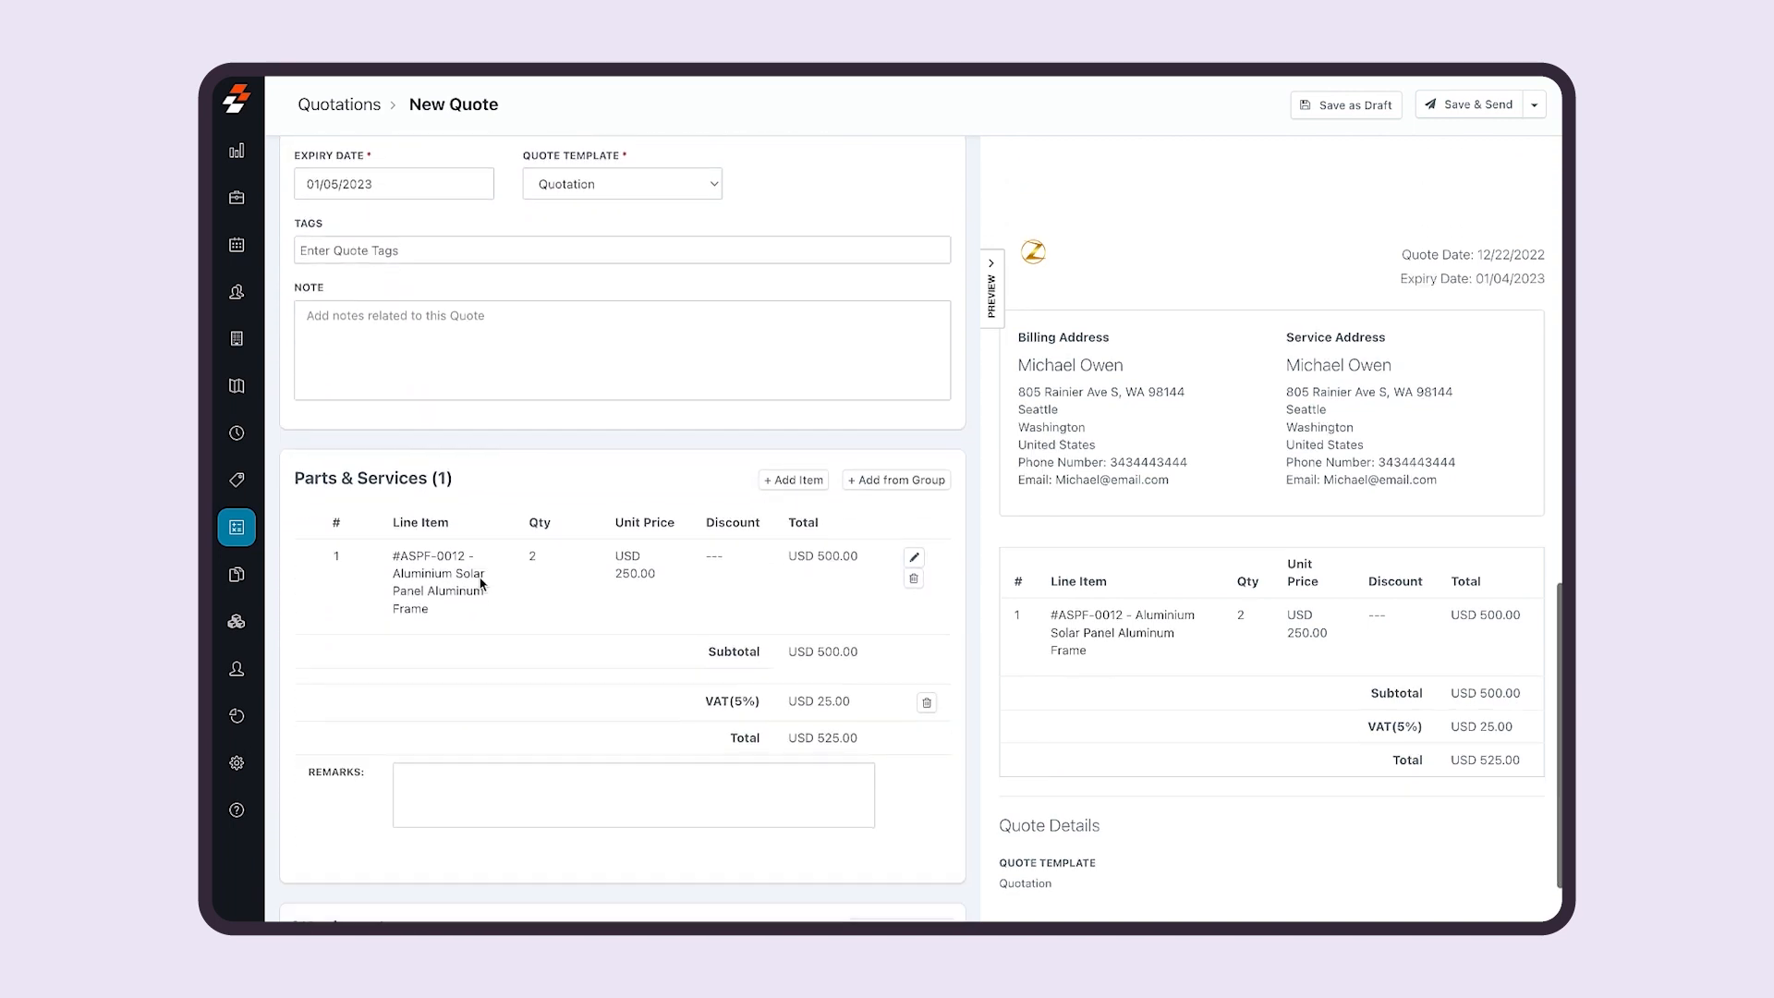
{"action": "scroll", "coordinate": [480, 584], "scroll_direction": "down", "scroll_amount": 1}
{"action": "left_click", "coordinate": [564, 747]}
{"action": "type", "text": "Here you go"}
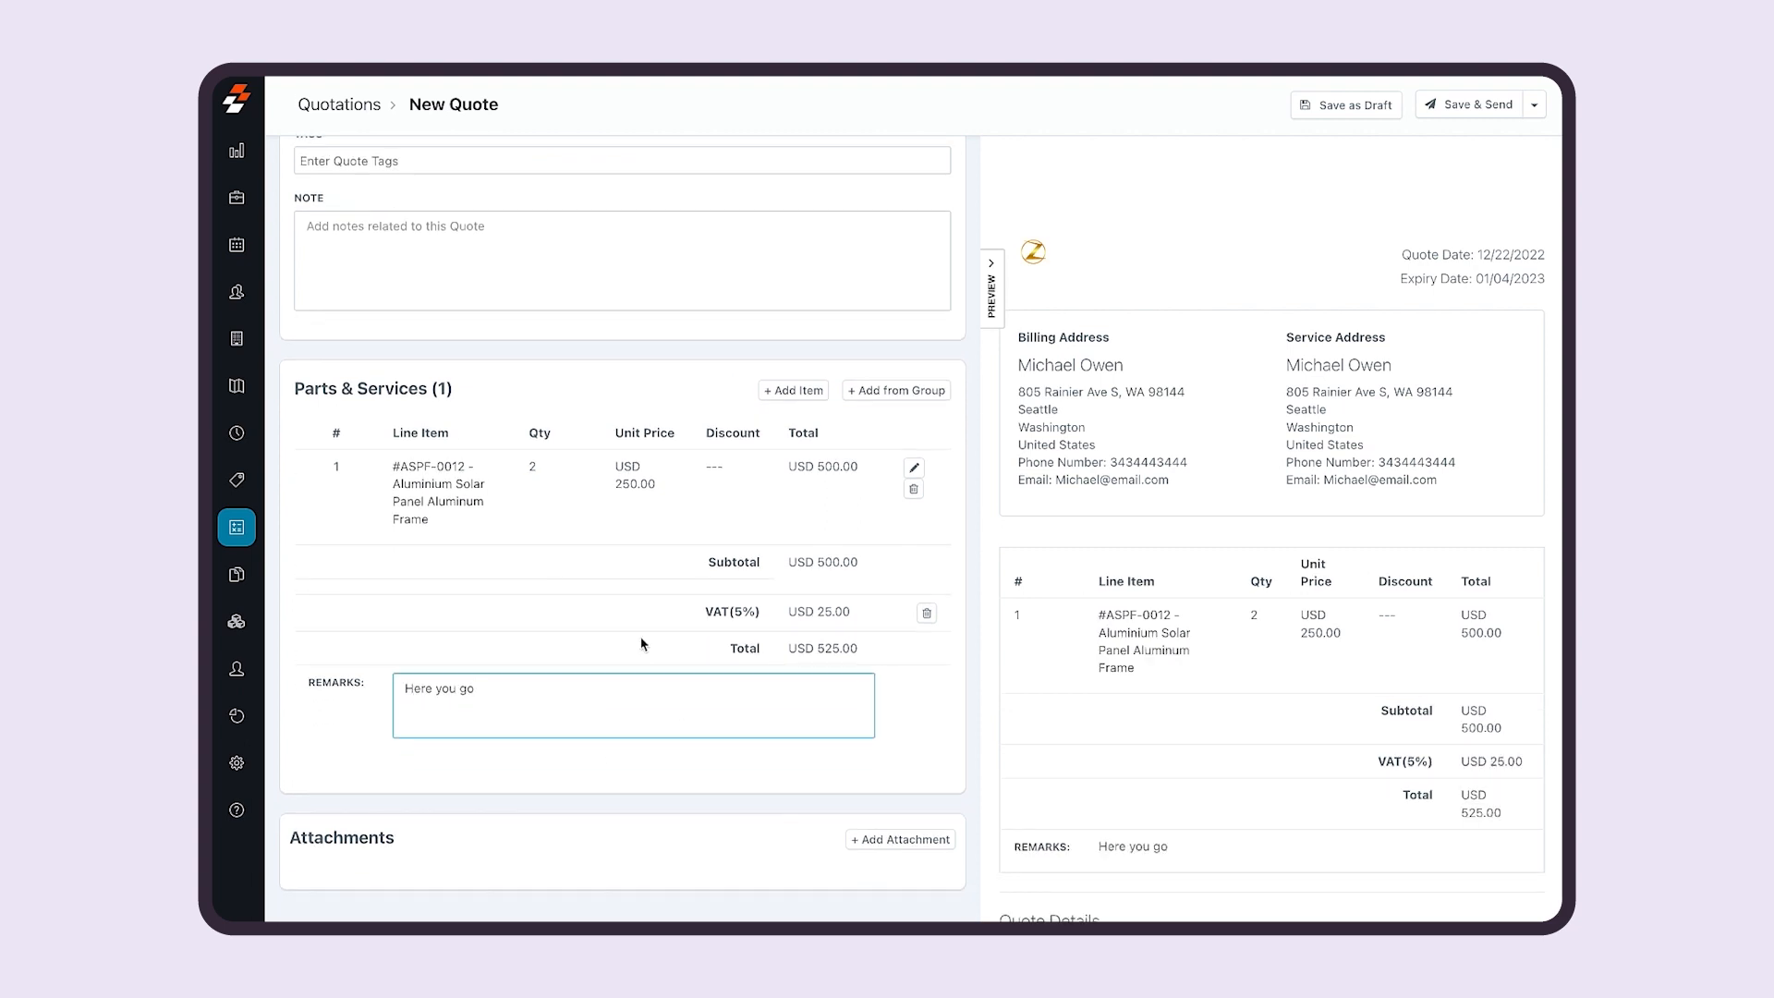
Save the quote as a draft and review the saved quotation.
{"action": "scroll", "coordinate": [638, 638], "scroll_direction": "up", "scroll_amount": 6}
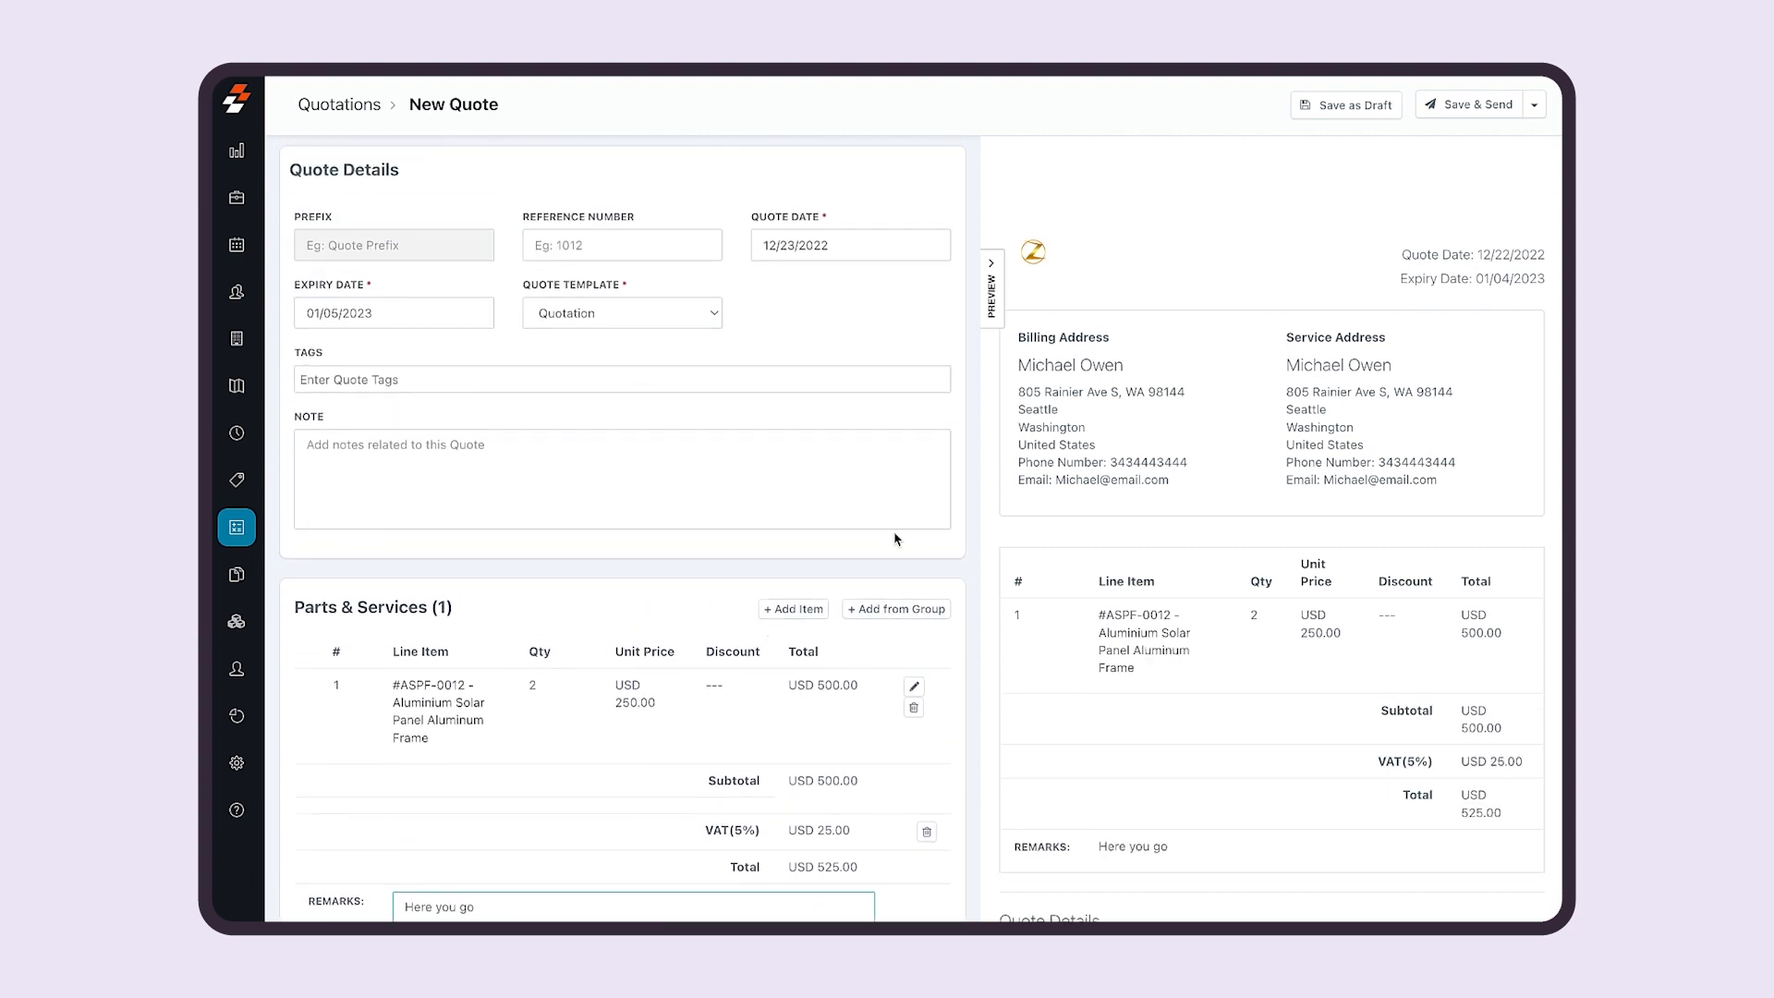
{"action": "left_click", "coordinate": [1347, 105]}
{"action": "left_click", "coordinate": [1144, 311]}
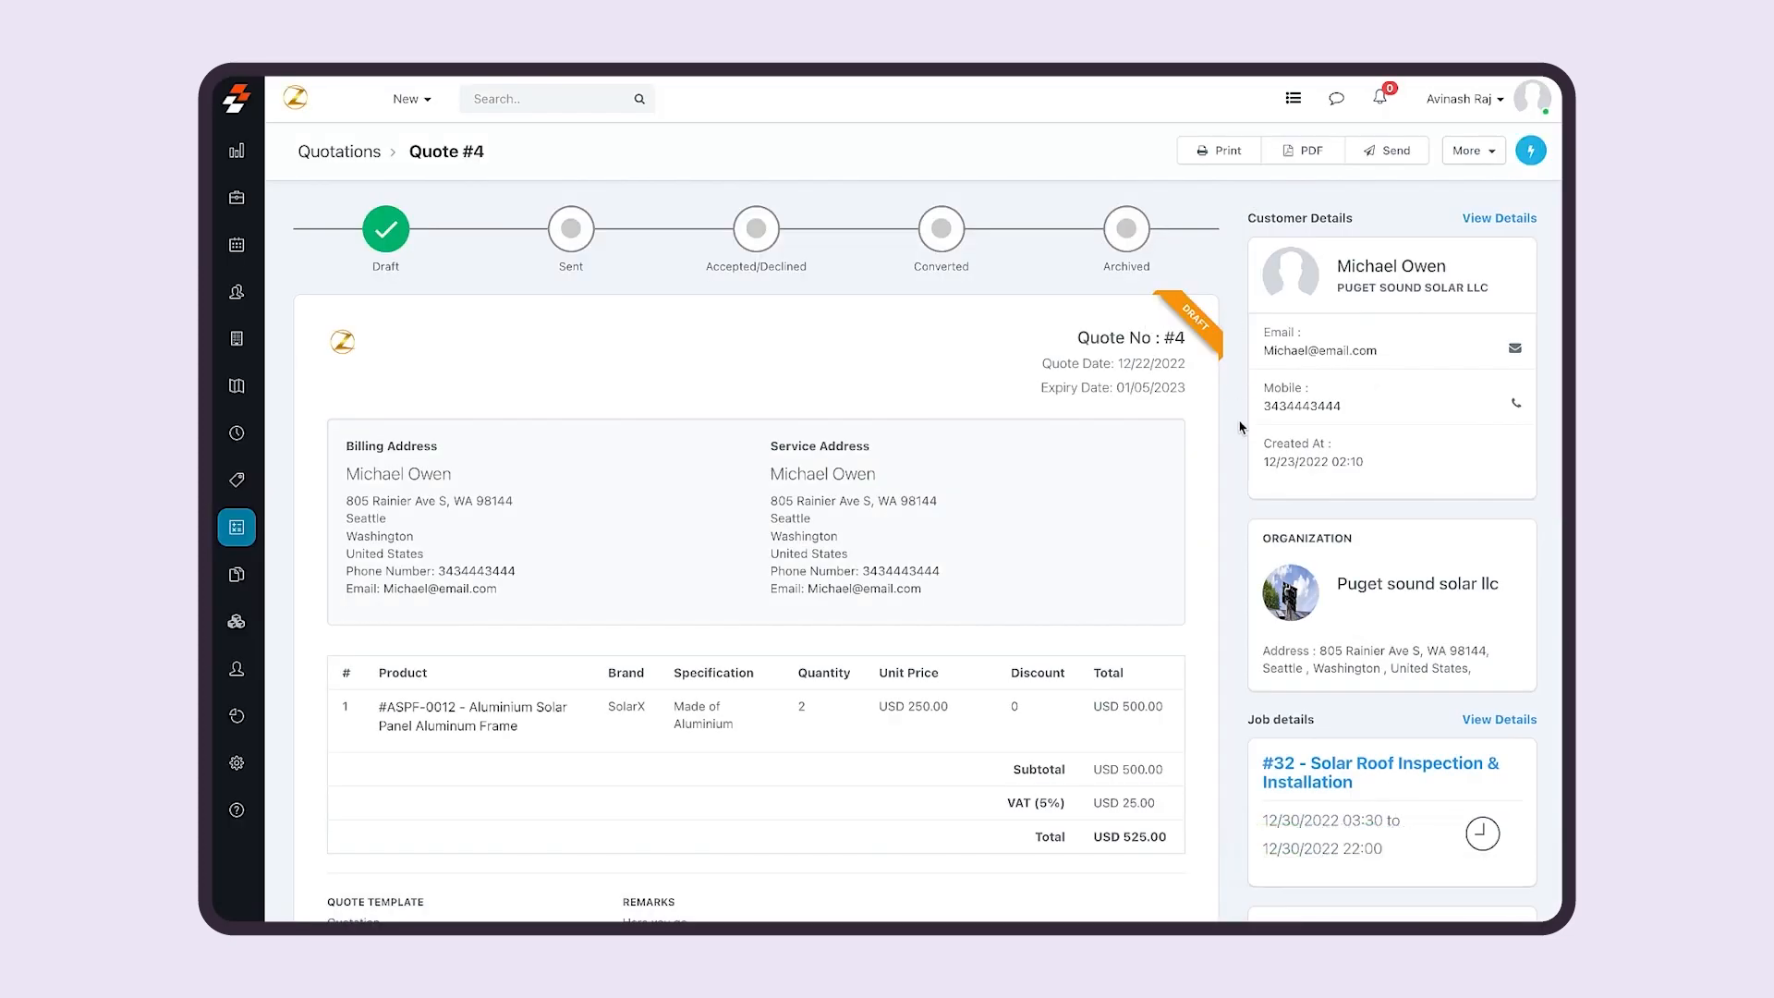
{"action": "scroll", "coordinate": [1100, 552], "scroll_direction": "down", "scroll_amount": 4}
{"action": "scroll", "coordinate": [1096, 550], "scroll_direction": "up", "scroll_amount": 5}
Email quote #4 to the customer with the default subject and body, setting the additional recipient type to CC.
{"action": "left_click", "coordinate": [1388, 153]}
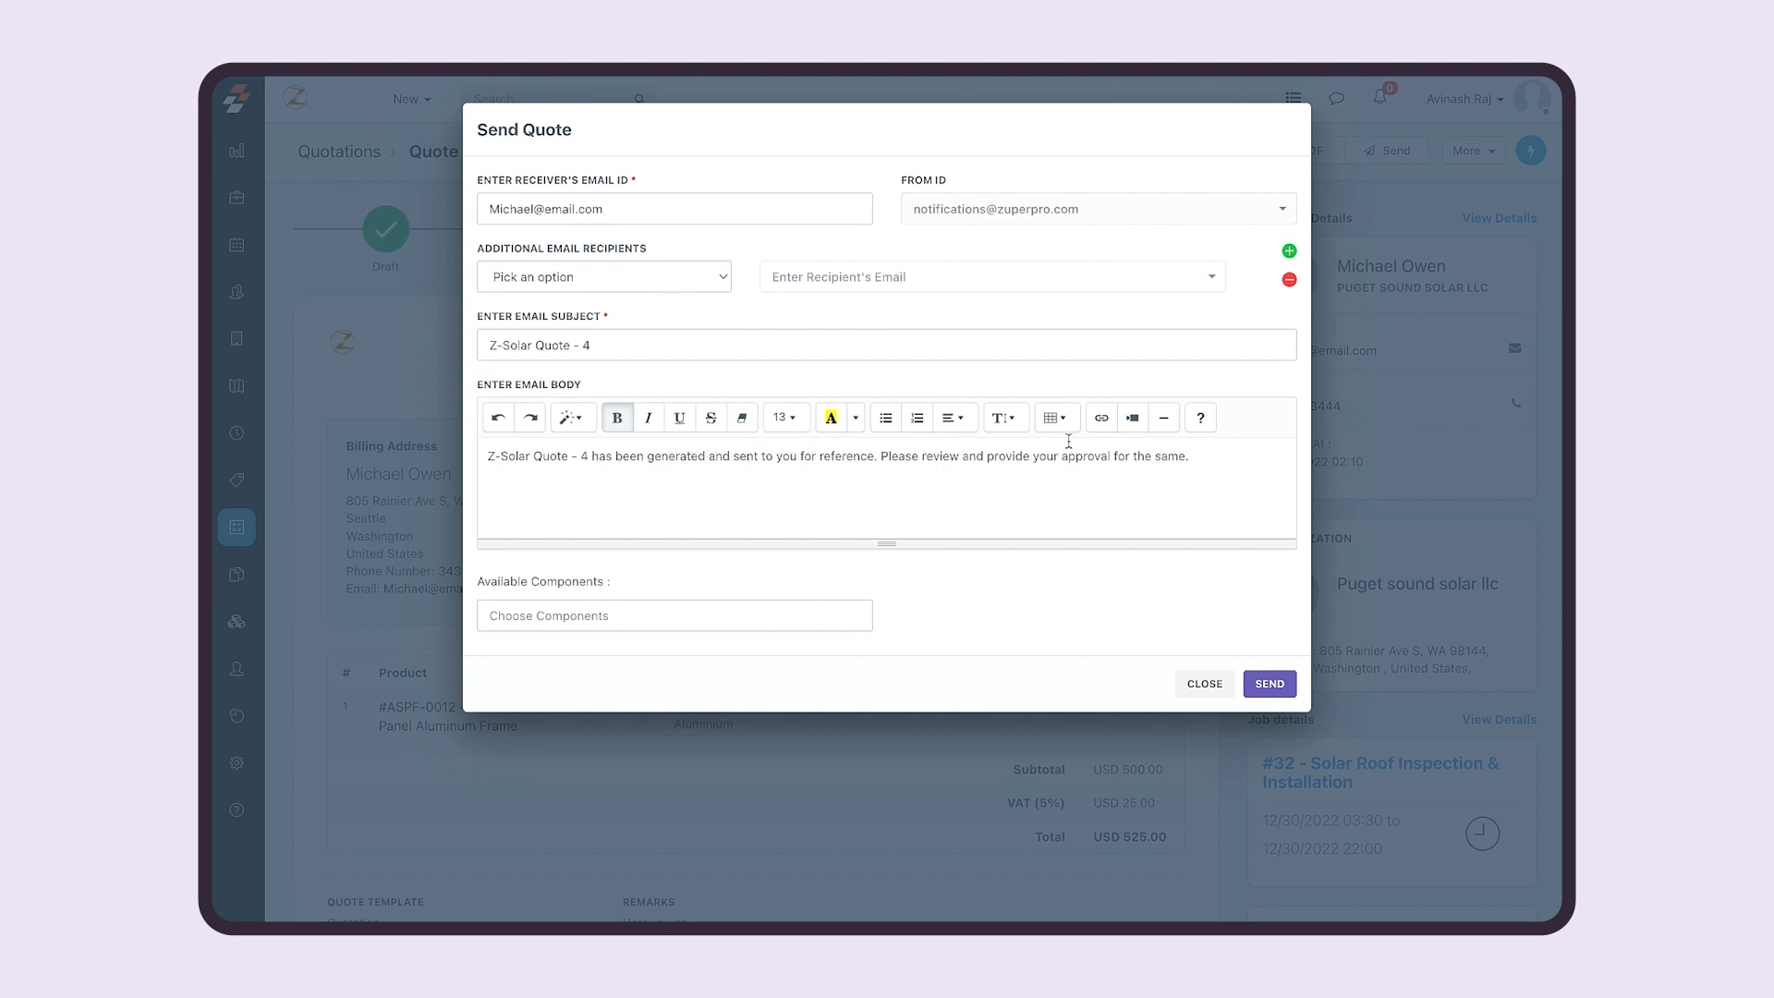
{"action": "left_click", "coordinate": [687, 281]}
{"action": "left_click", "coordinate": [646, 294]}
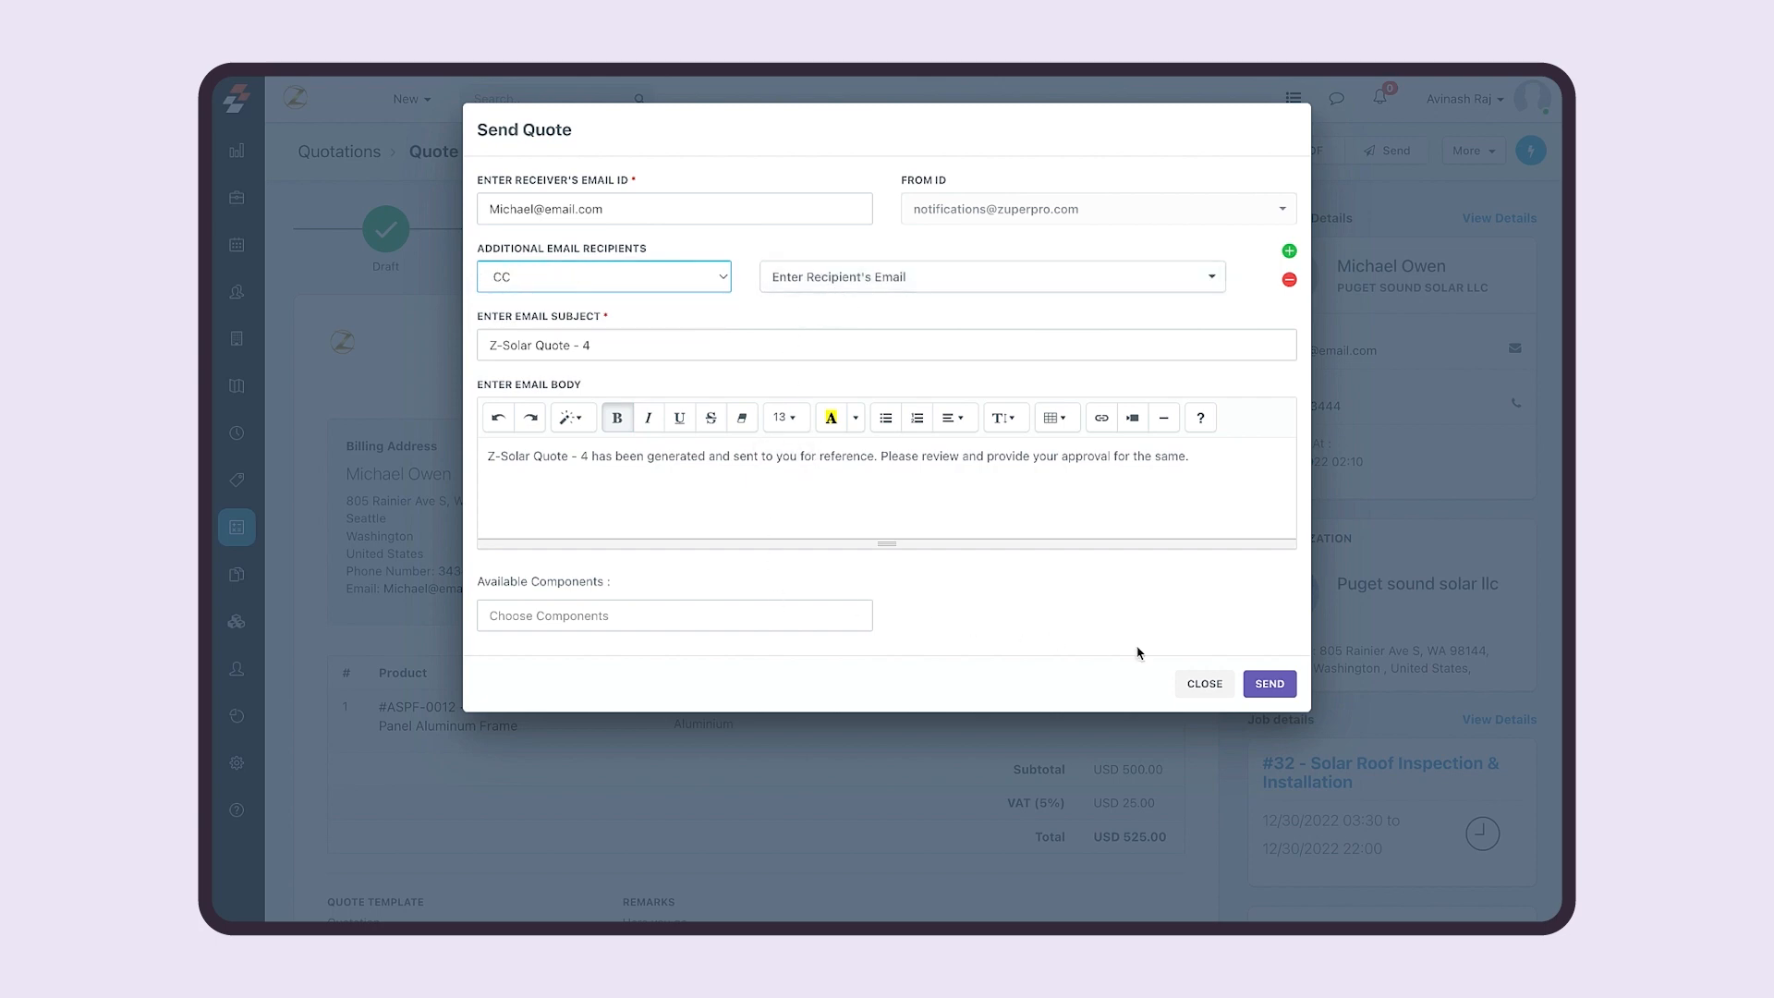
{"action": "left_click", "coordinate": [1265, 682]}
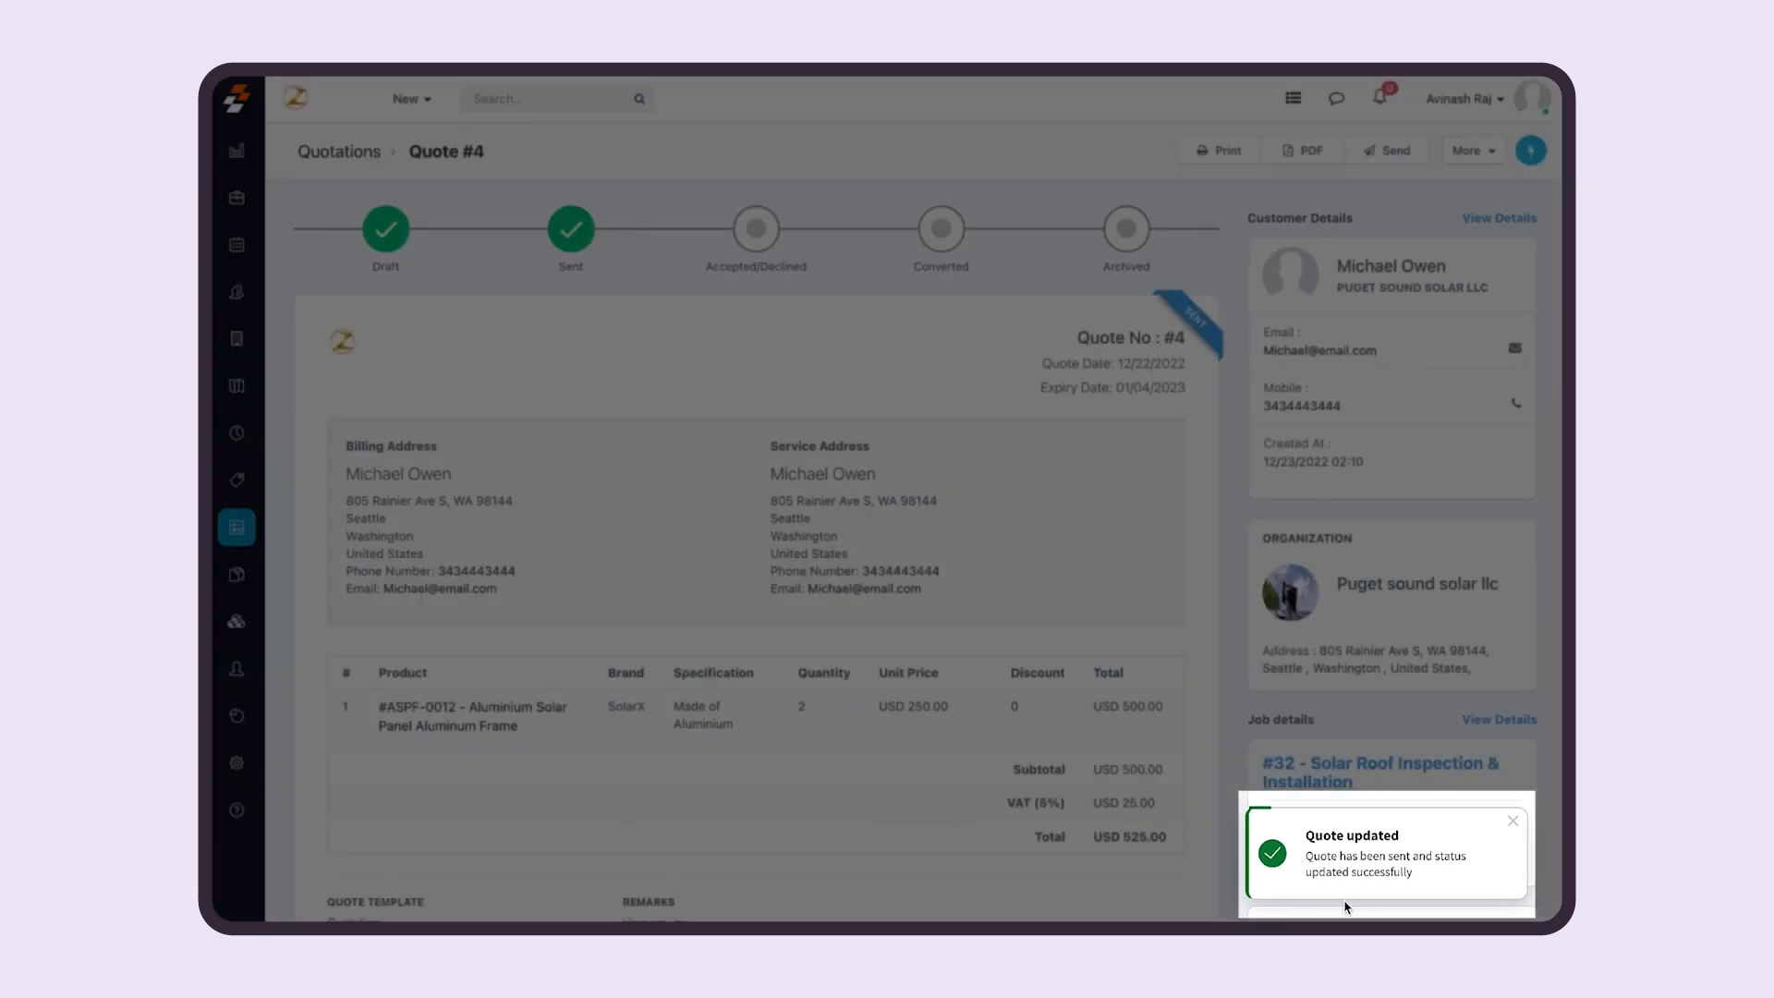
{"action": "left_click", "coordinate": [1469, 157]}
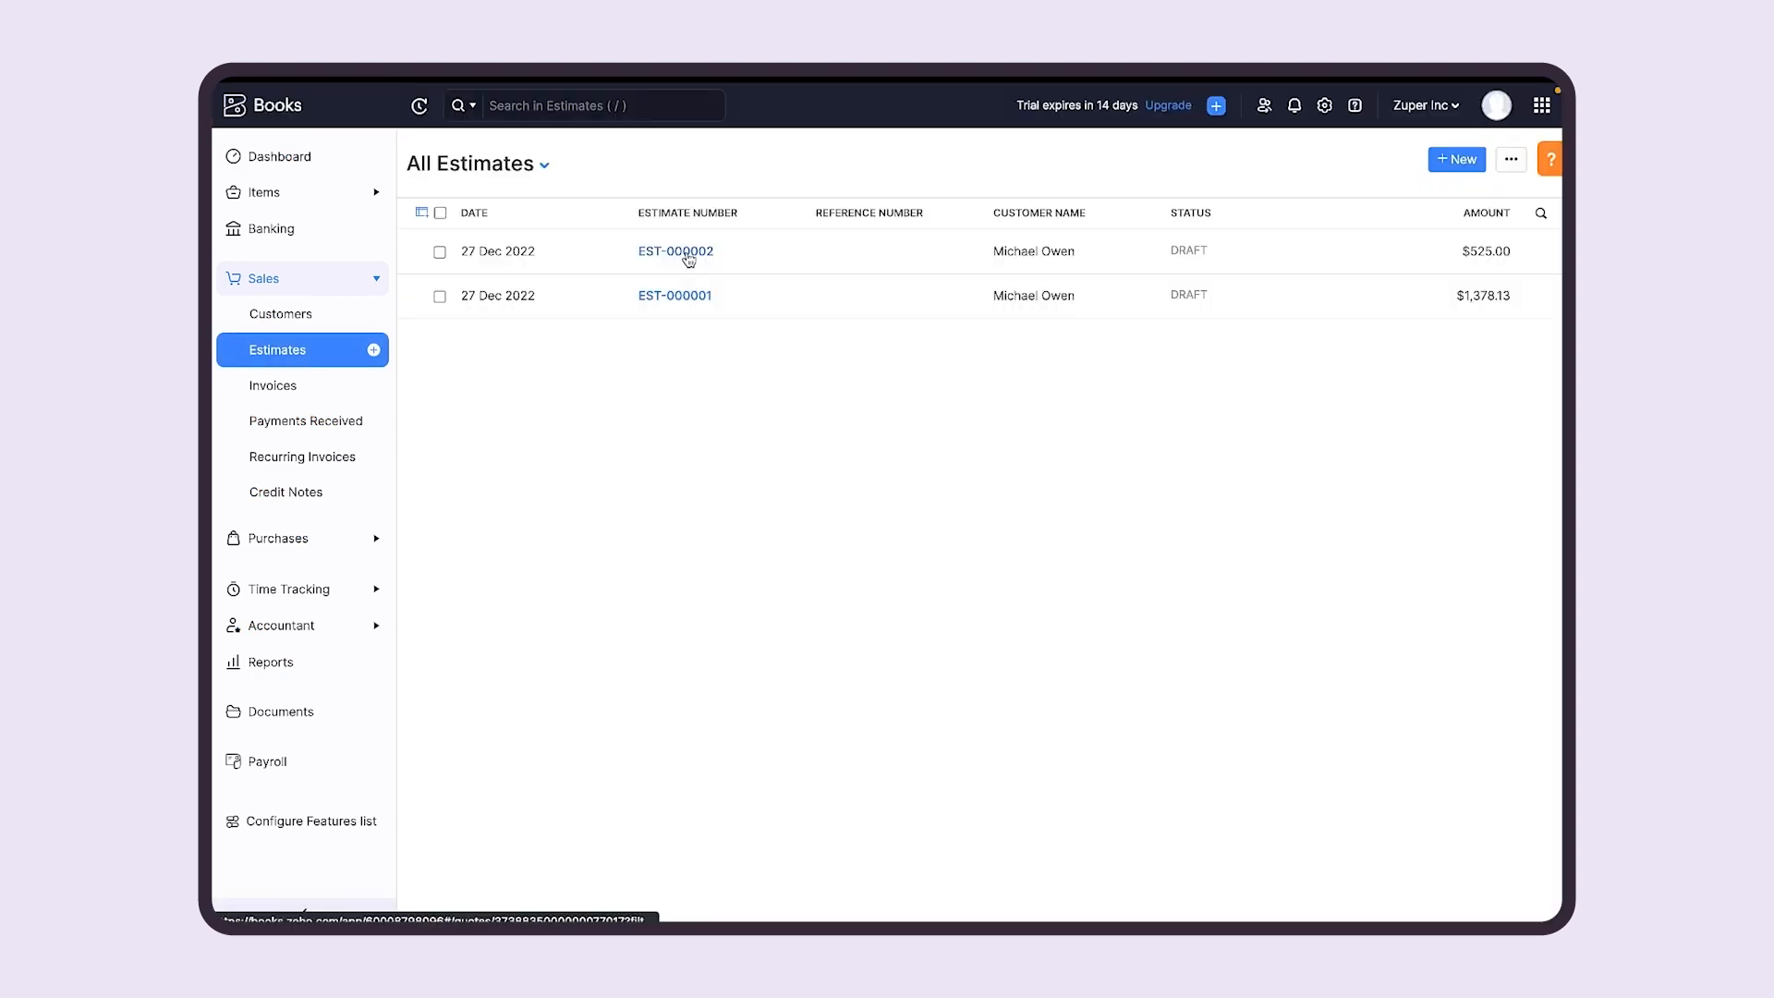
Switch to Zoho Books, open estimate EST-000002 and mark it as sent.
{"action": "left_click", "coordinate": [688, 260]}
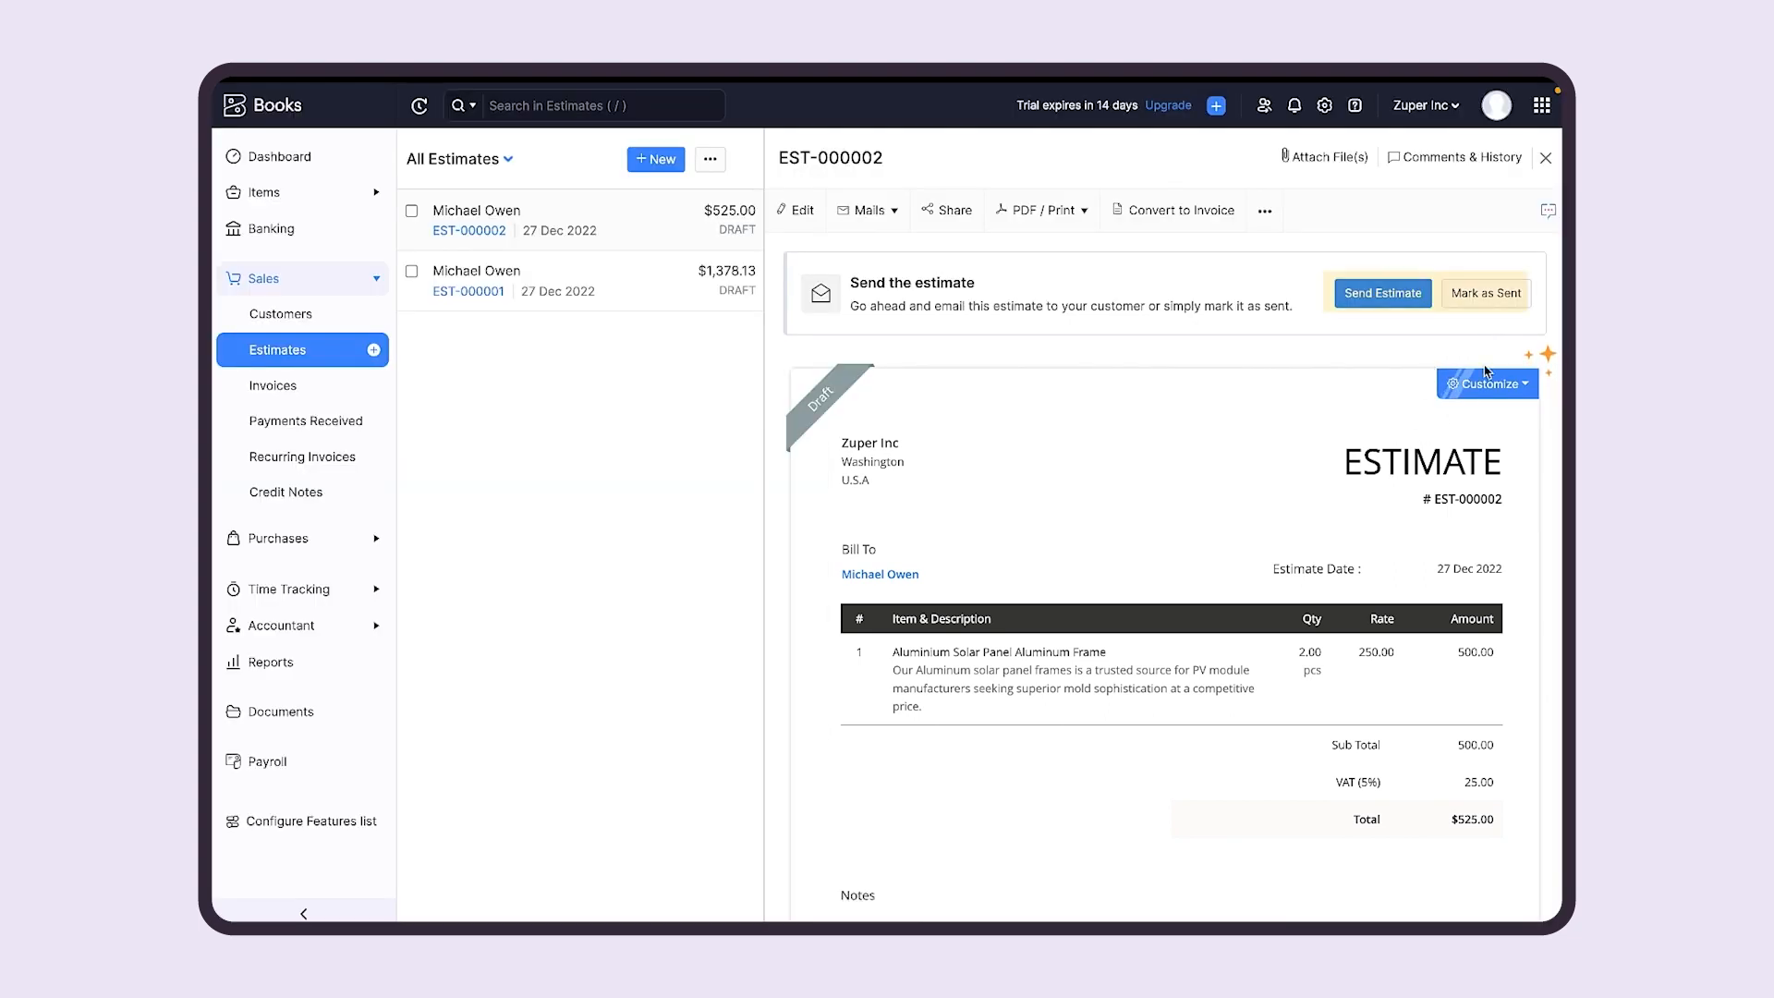
{"action": "left_click", "coordinate": [1482, 296]}
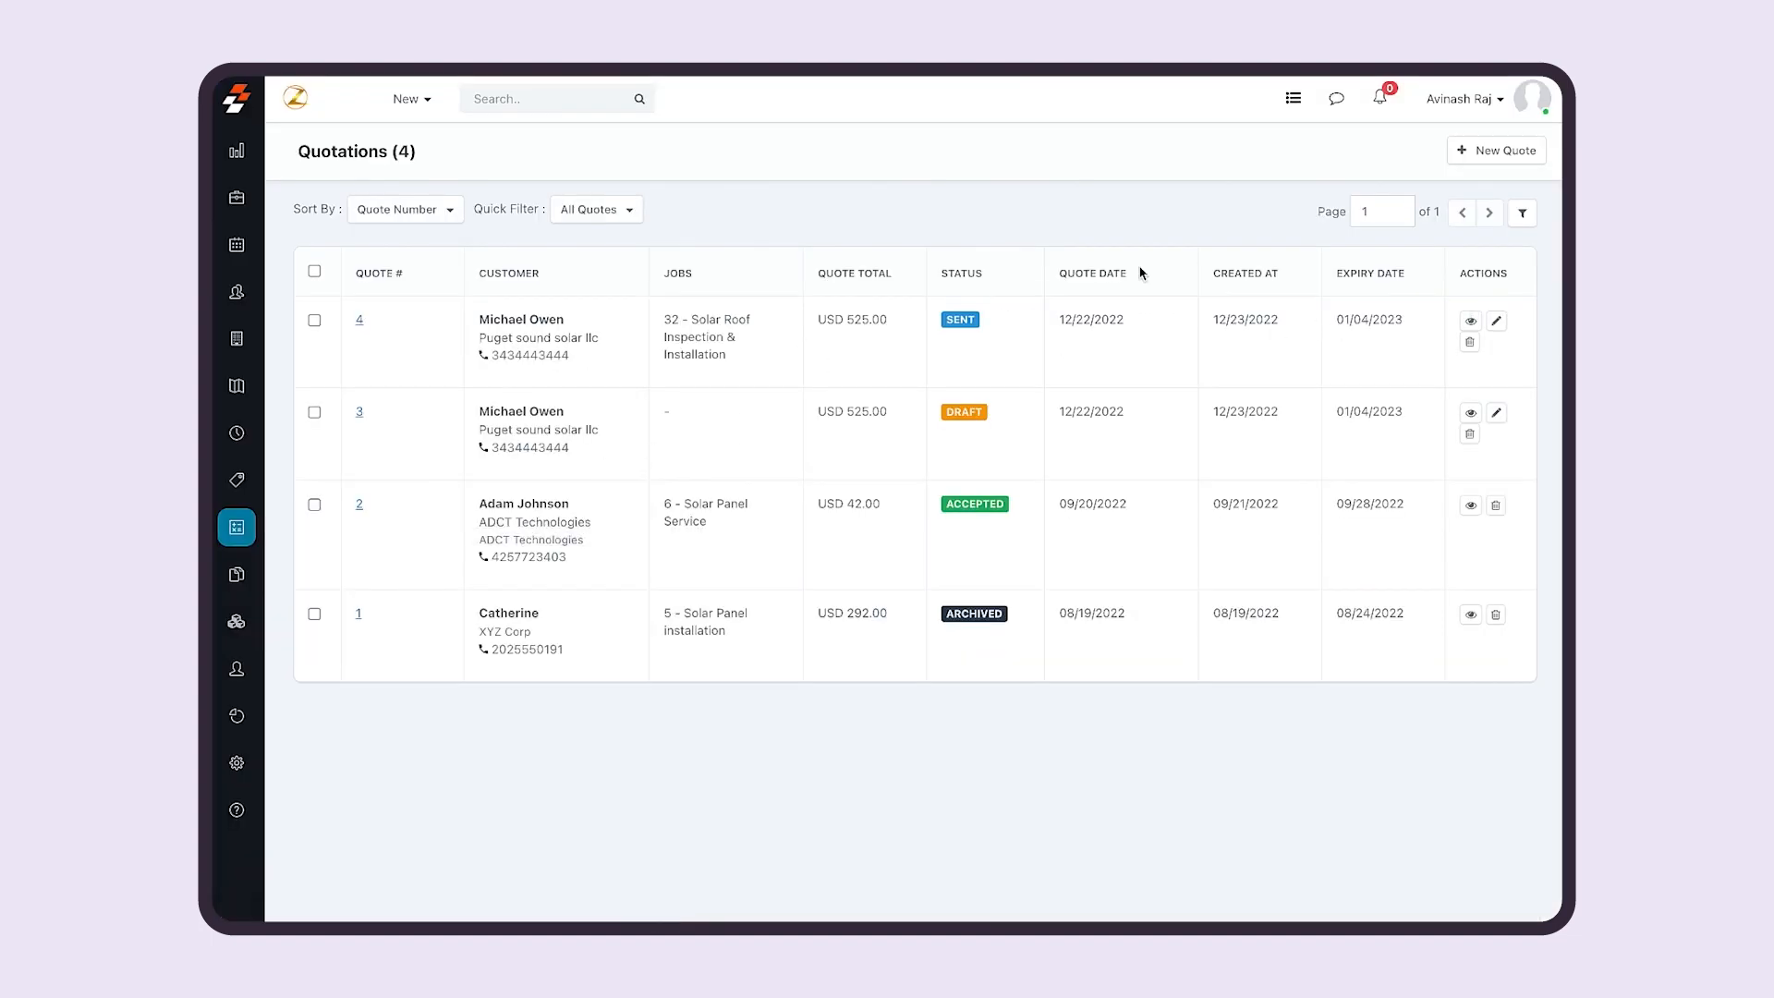
In Zuper's quotations list, update the status of quote 4 to Accepted.
{"action": "left_click", "coordinate": [315, 321]}
{"action": "left_click", "coordinate": [615, 271]}
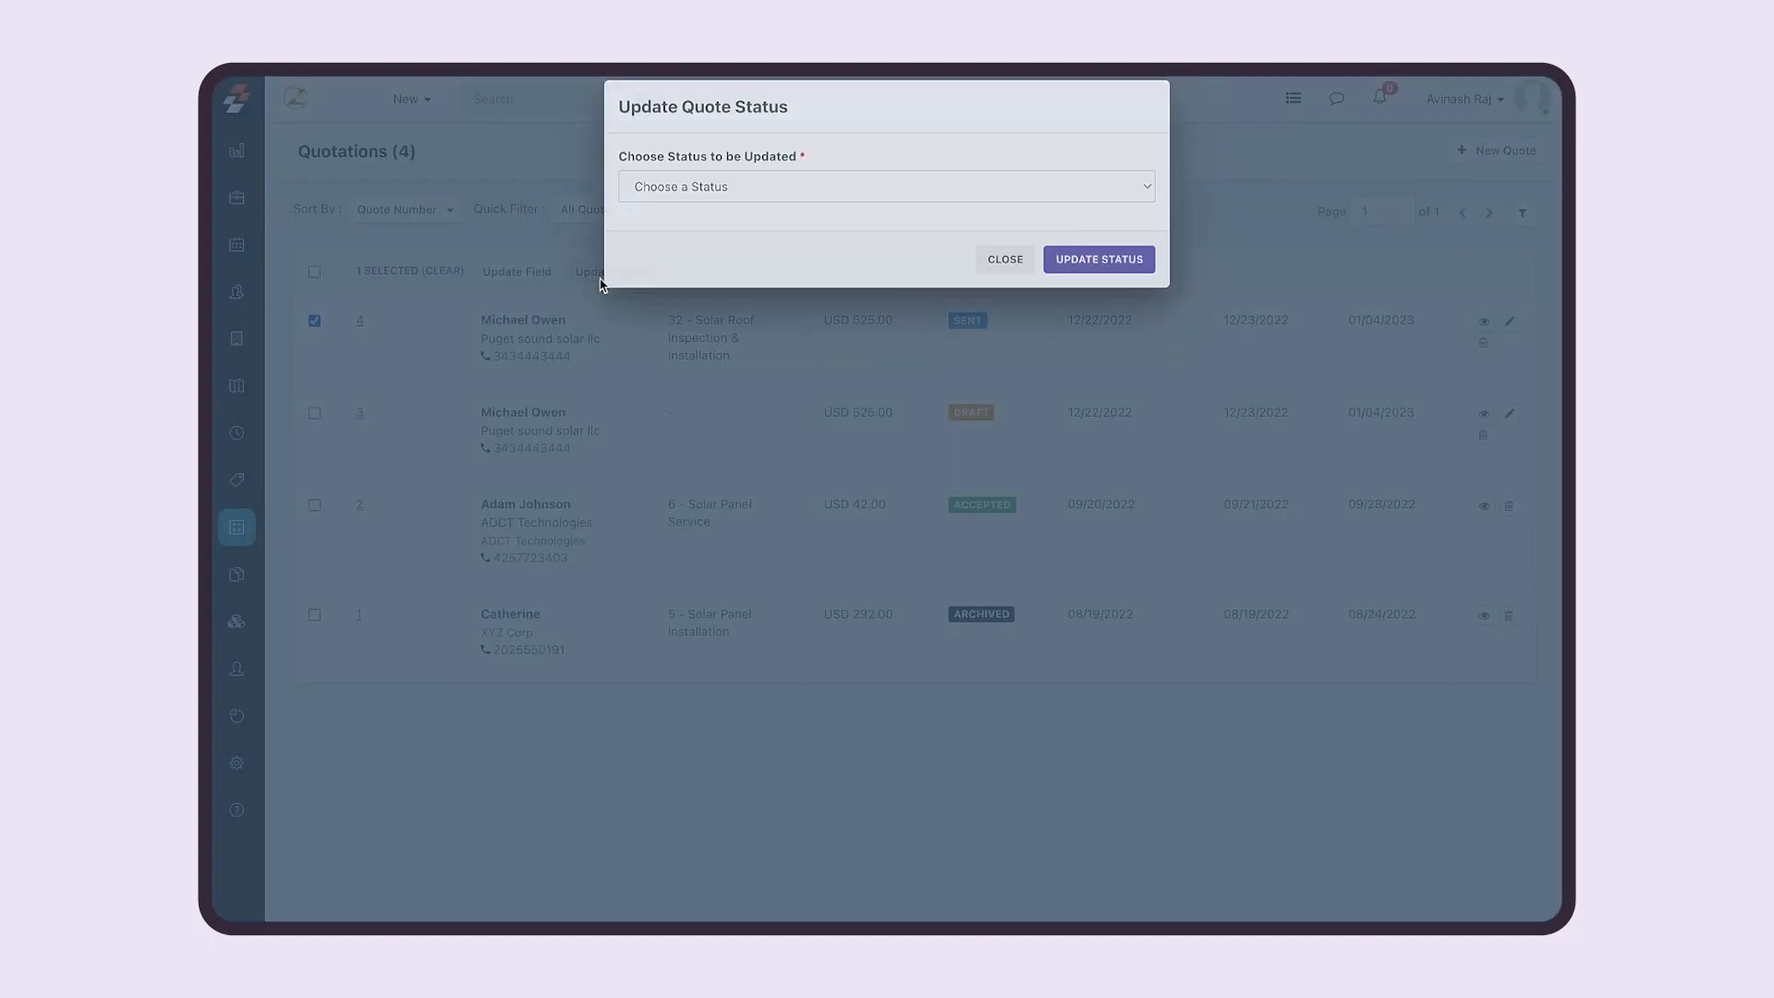
{"action": "left_click", "coordinate": [838, 210]}
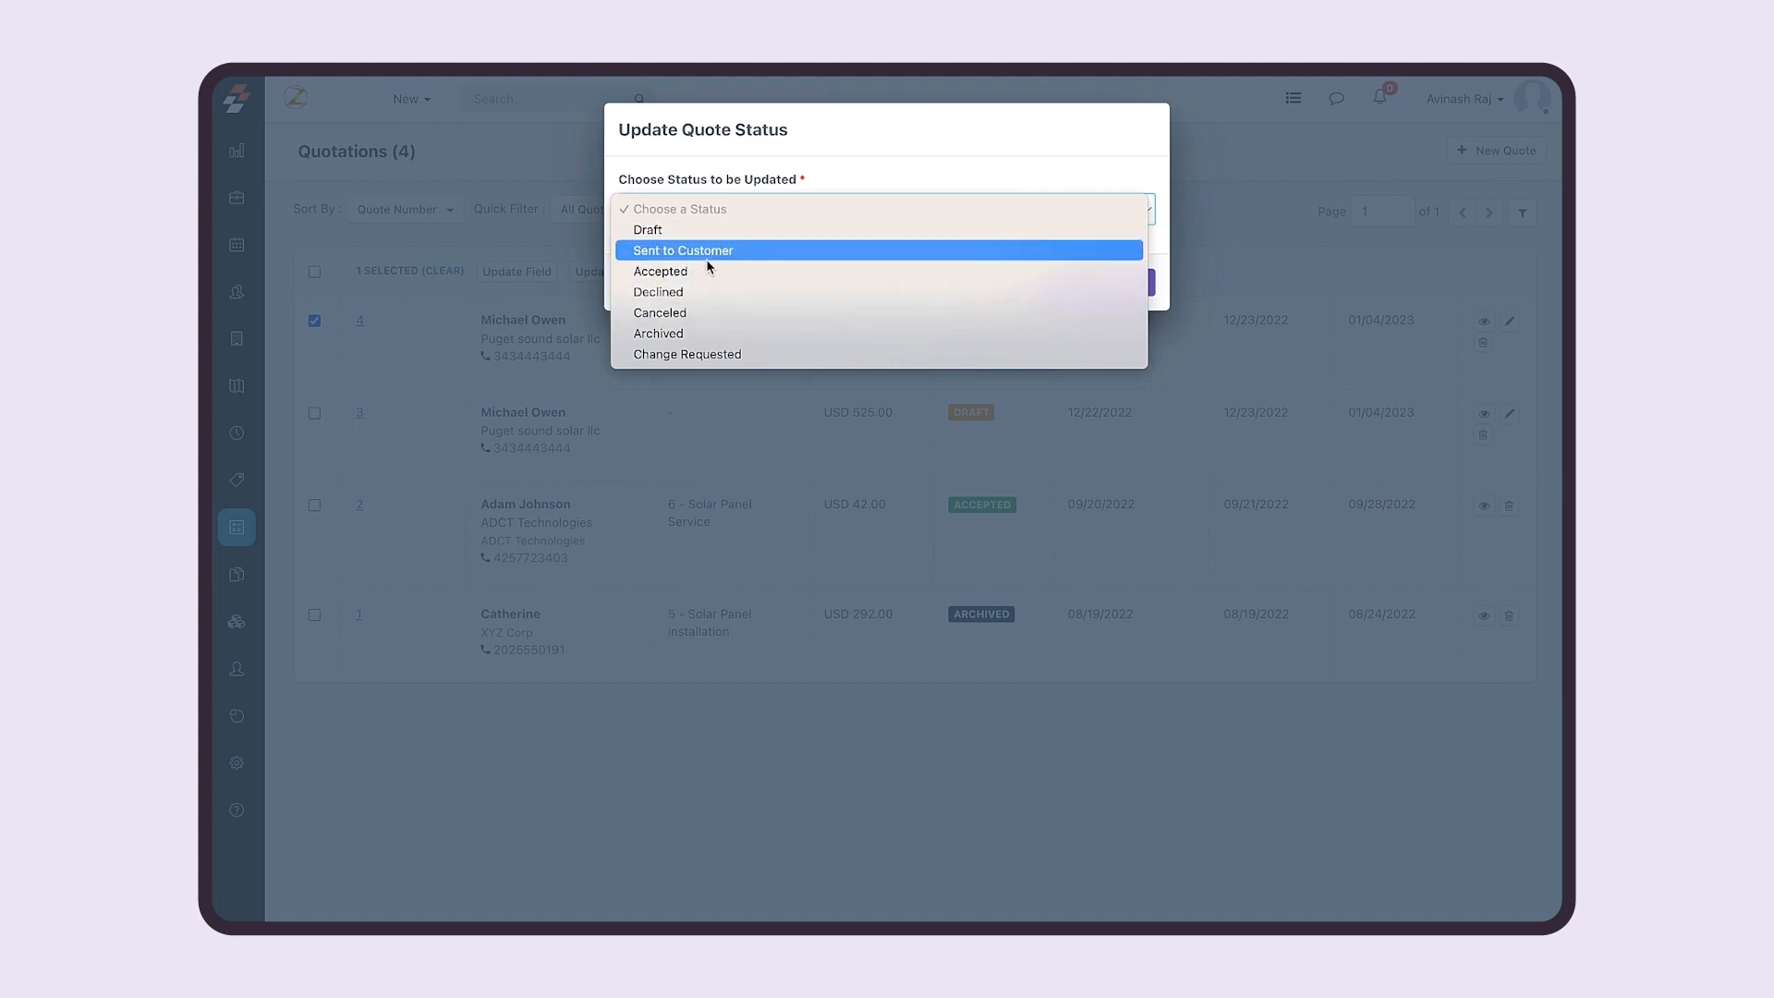
{"action": "left_click", "coordinate": [702, 271]}
{"action": "left_click", "coordinate": [1098, 281]}
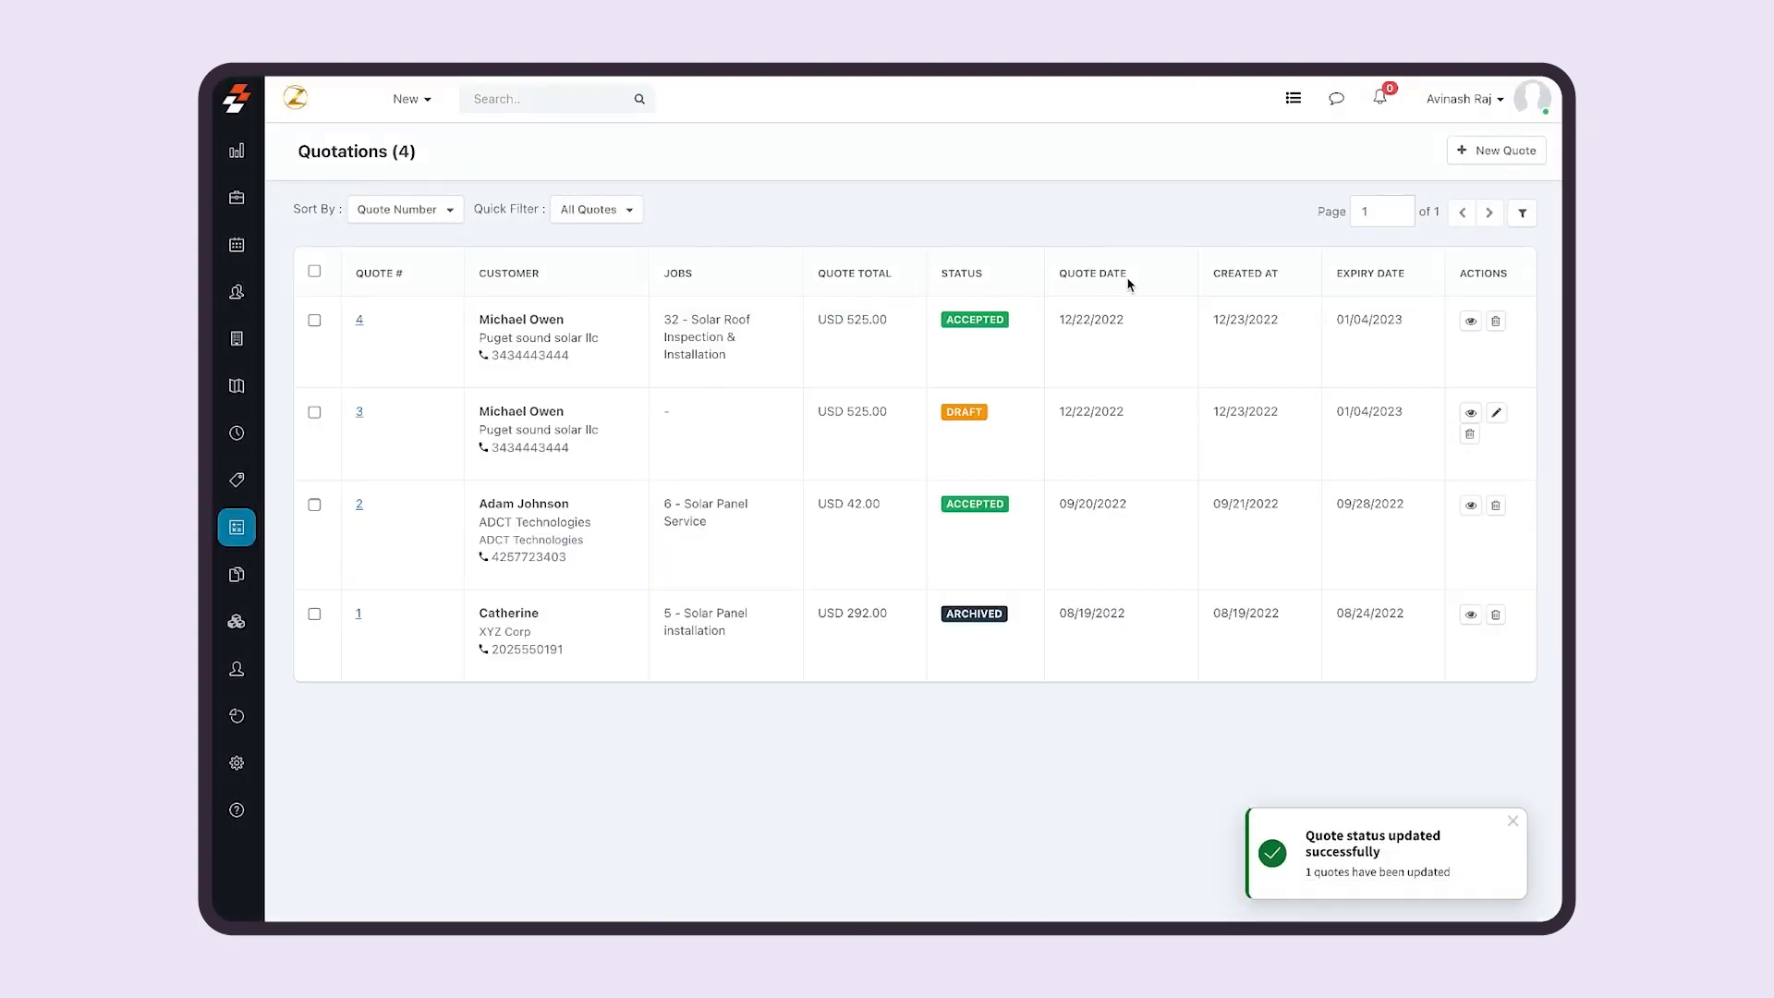
Open job #32 Solar Roof Inspection & Installation and view the quote listed among its created quotes.
{"action": "mouse_move", "coordinate": [236, 248]}
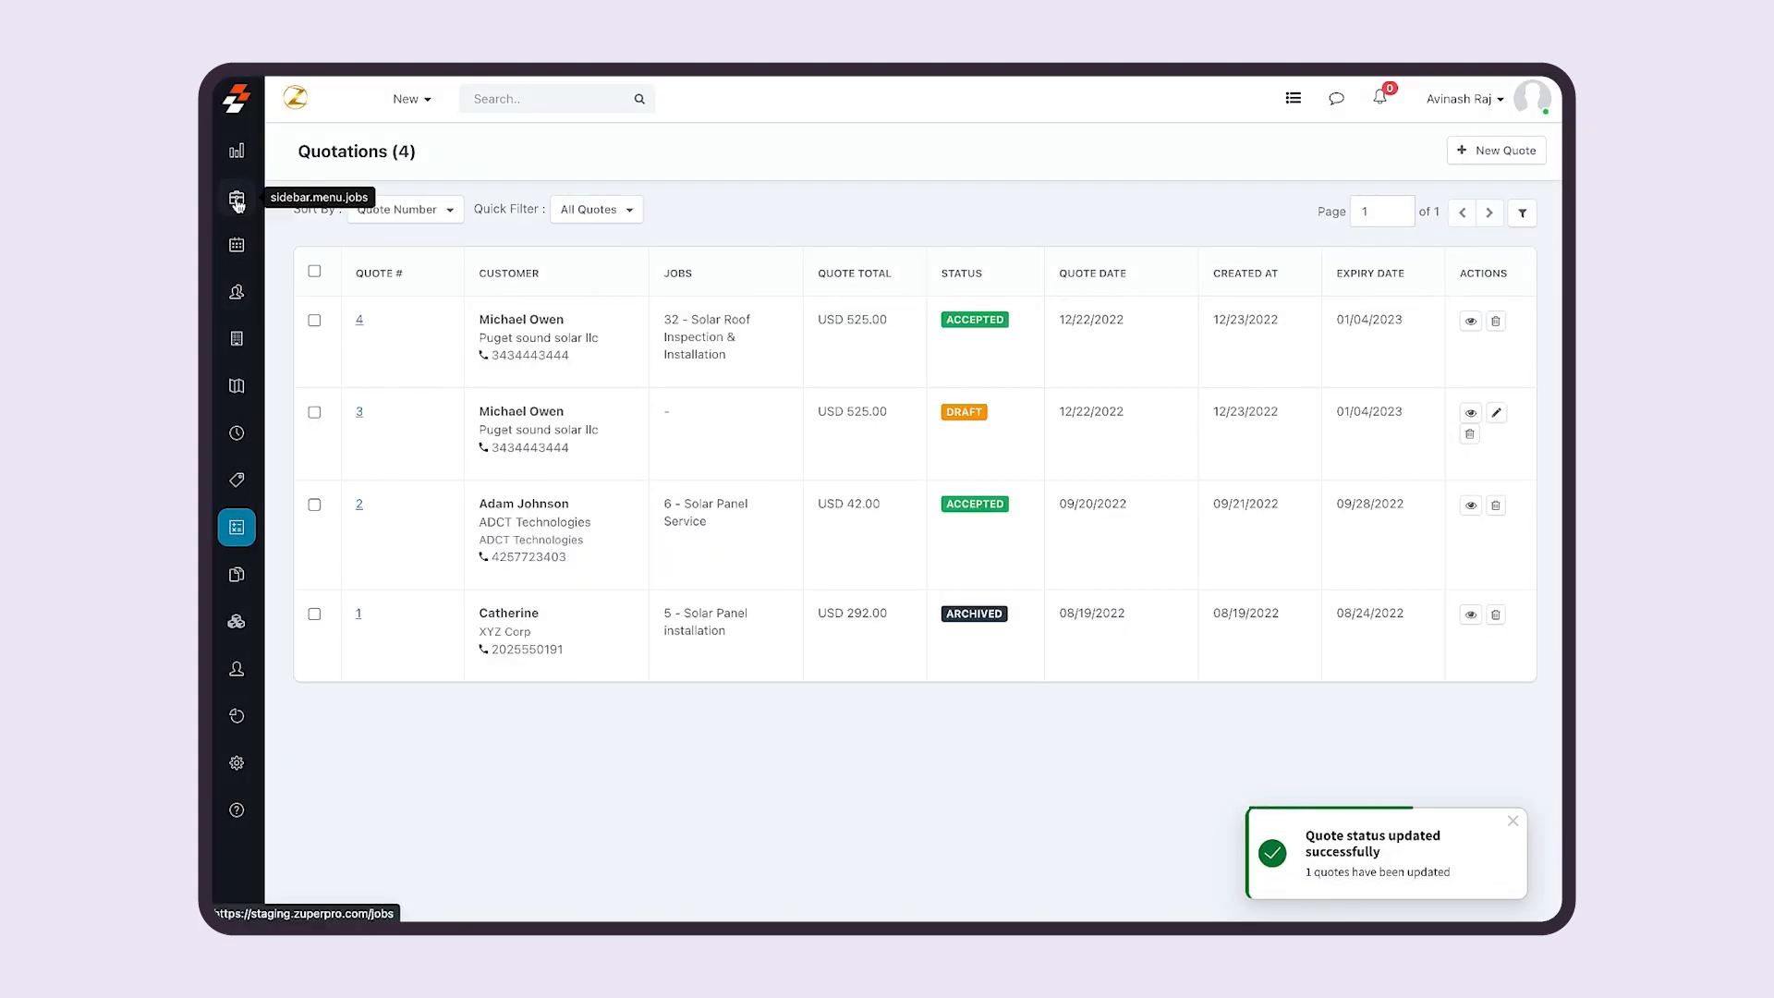
{"action": "left_click", "coordinate": [238, 200]}
{"action": "left_click", "coordinate": [416, 320]}
{"action": "scroll", "coordinate": [1030, 404], "scroll_direction": "down", "scroll_amount": 6}
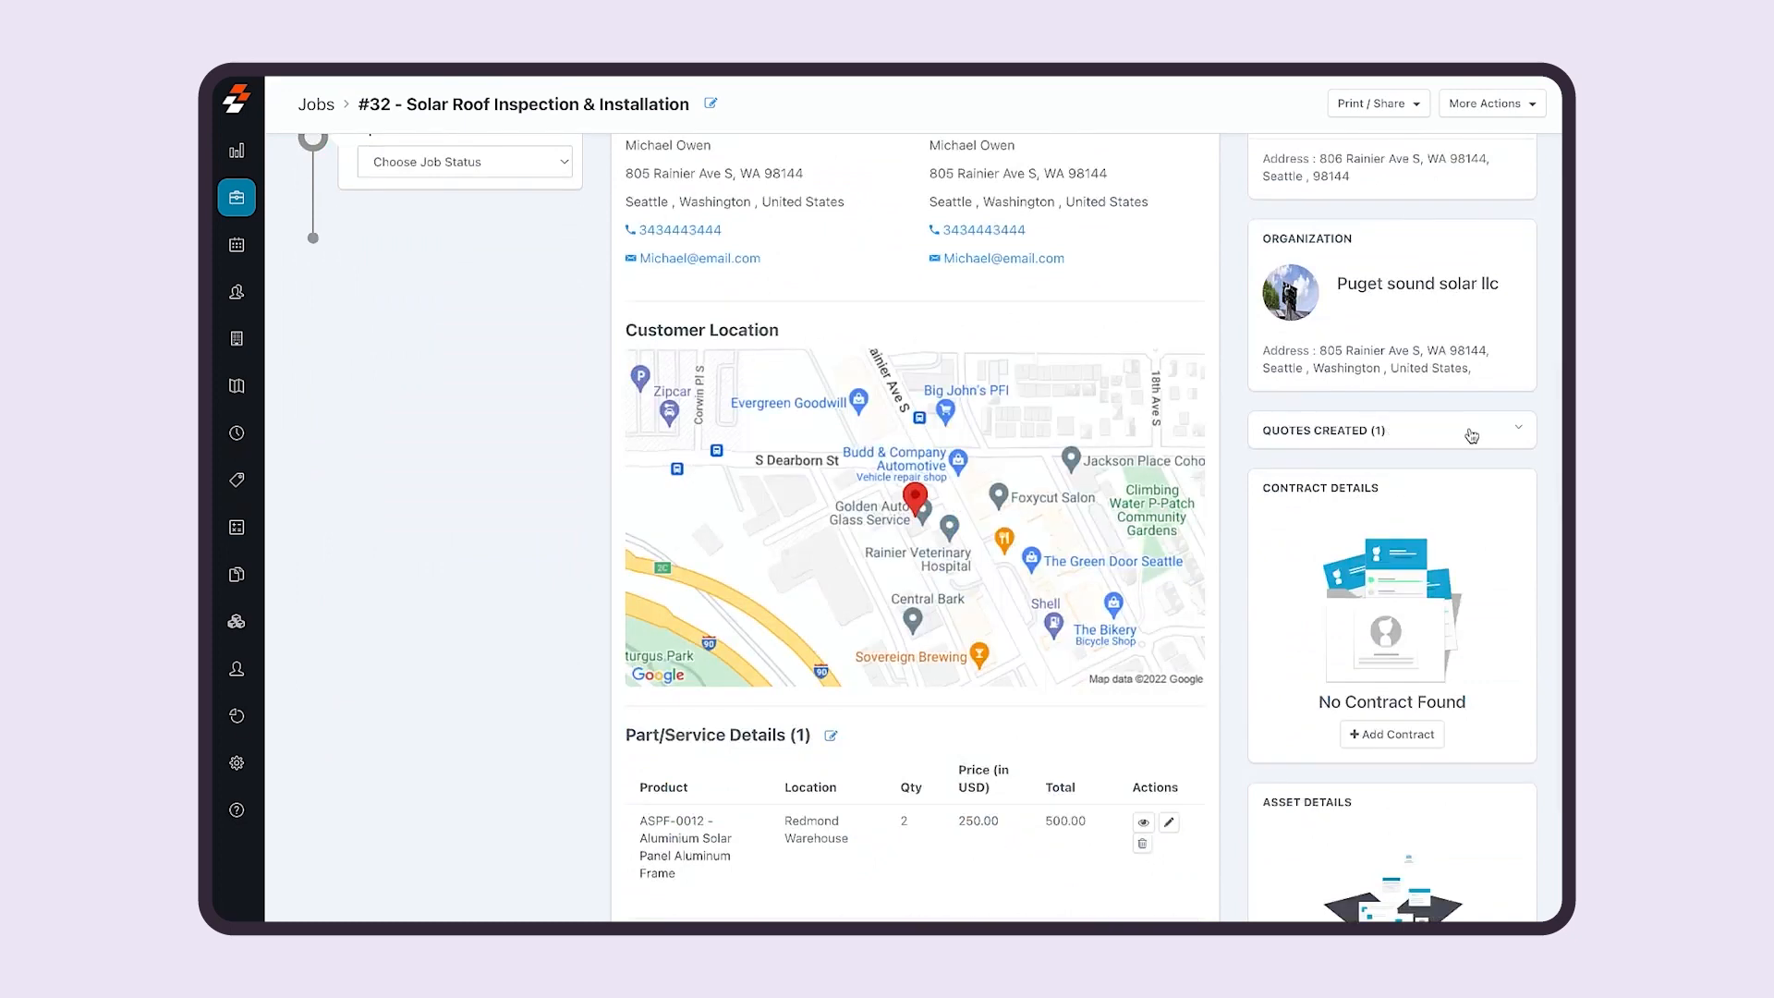
{"action": "left_click", "coordinate": [1470, 436]}
{"action": "left_click", "coordinate": [1483, 471]}
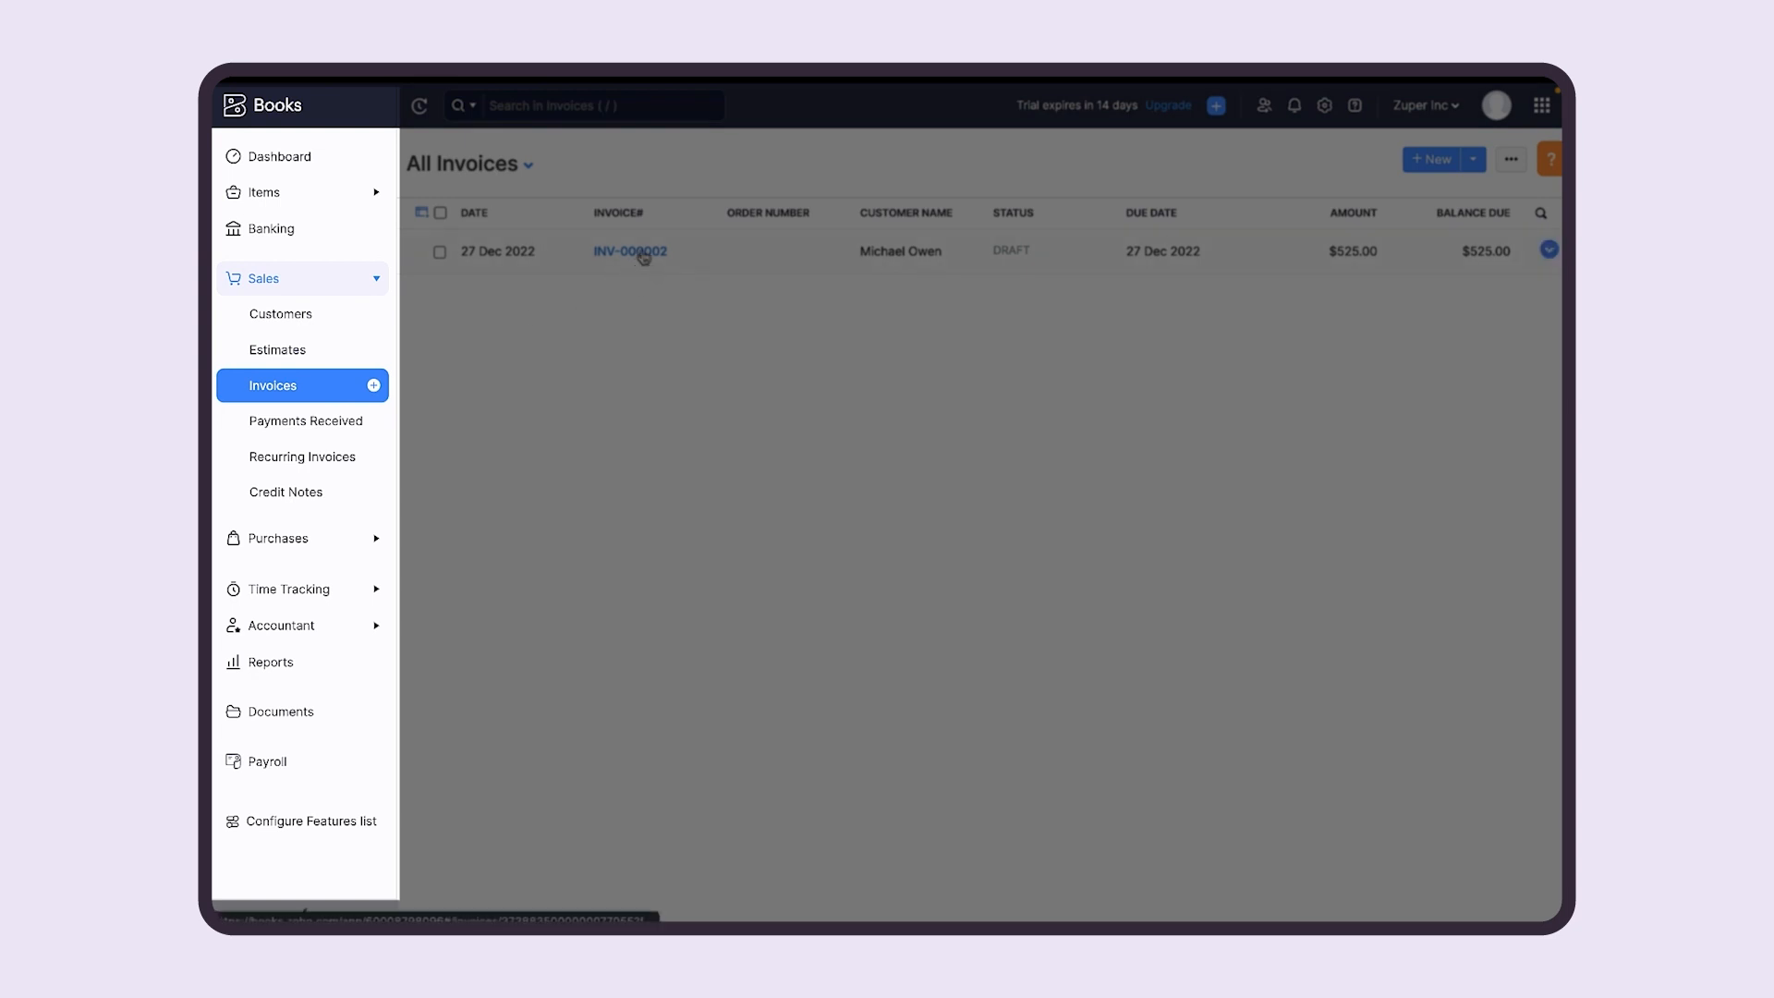
Switch to Zoho Books and examine the details of invoice INV-000002.
{"action": "left_click", "coordinate": [641, 253]}
{"action": "scroll", "coordinate": [1123, 550], "scroll_direction": "down", "scroll_amount": 3}
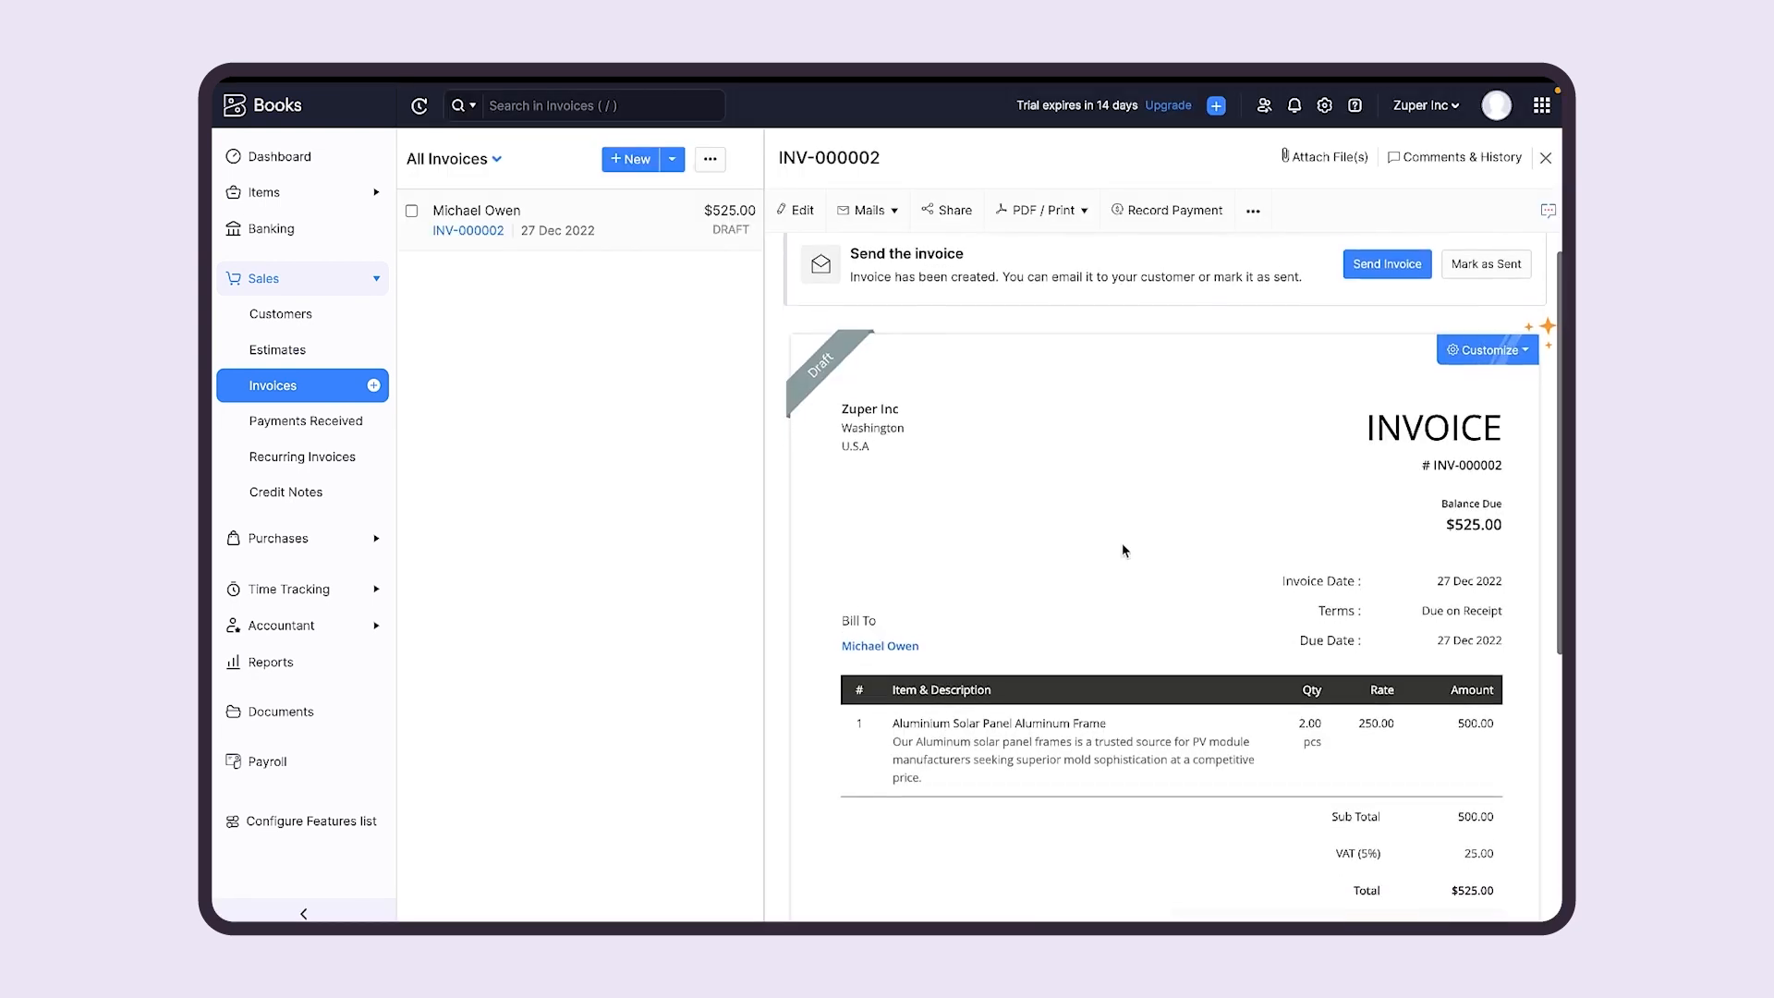
{"action": "scroll", "coordinate": [1122, 545], "scroll_direction": "down", "scroll_amount": 4}
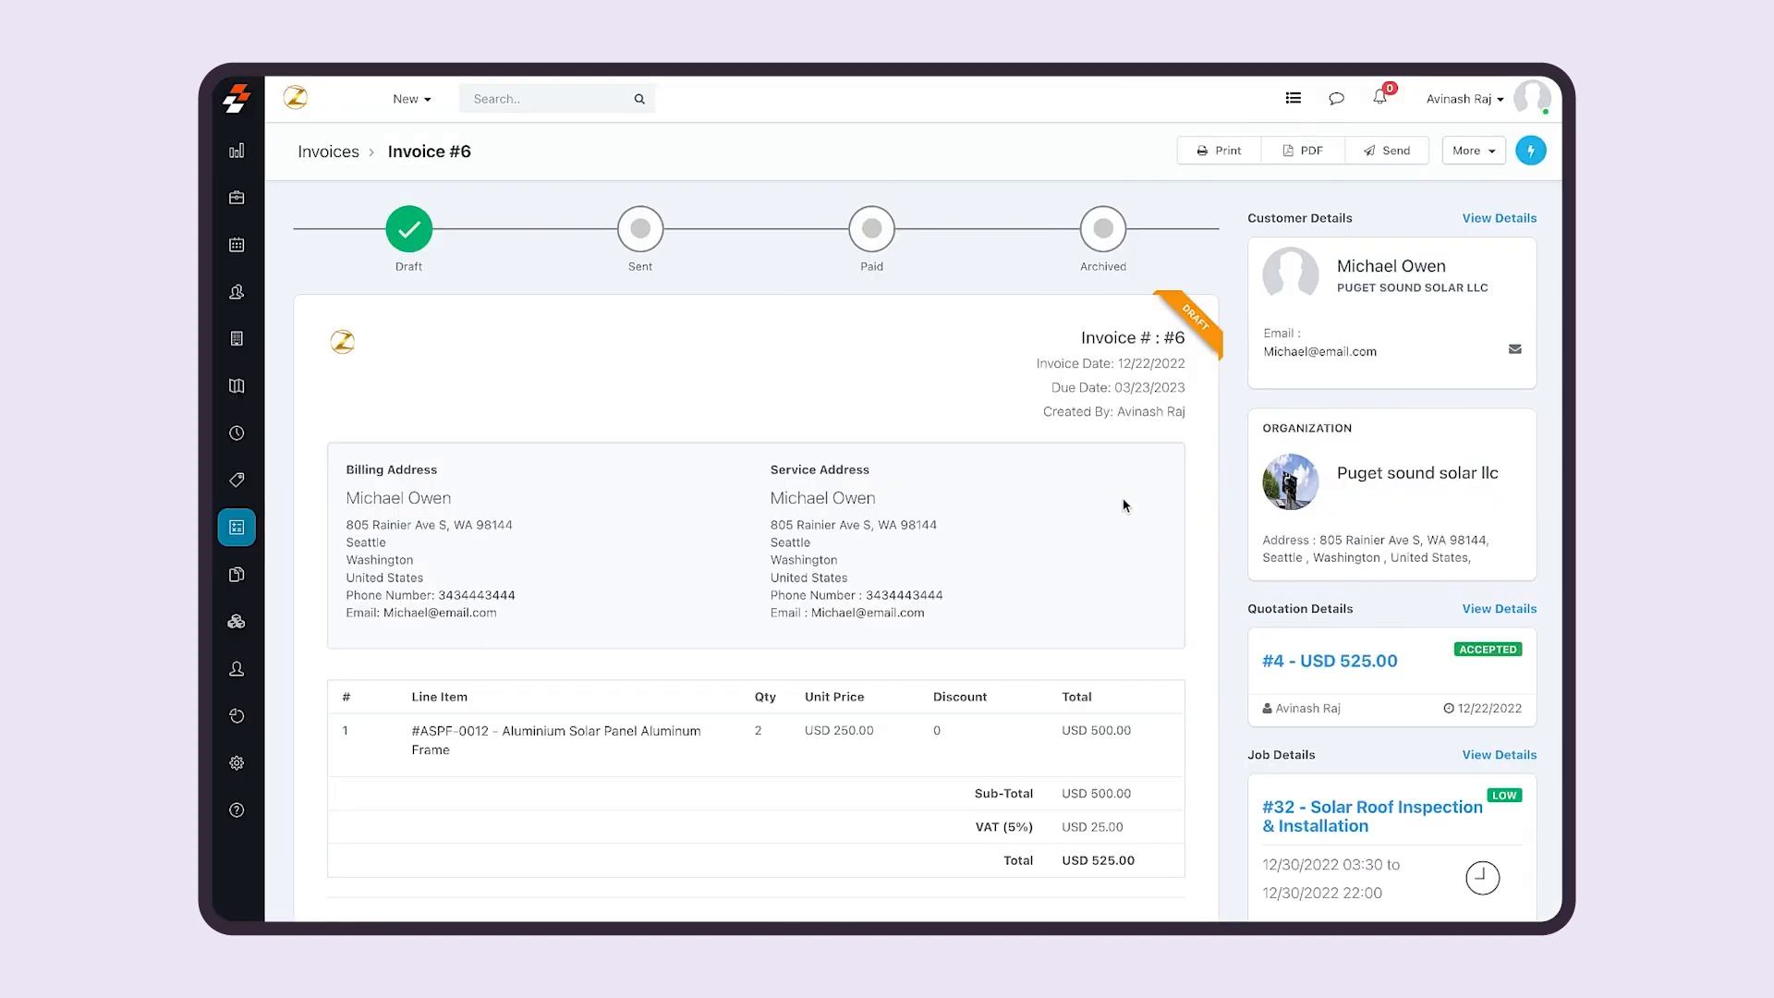
In Zuper, start a payment for Invoice #6 without sending it and choose Cash as the payment mode.
{"action": "left_click", "coordinate": [1486, 157]}
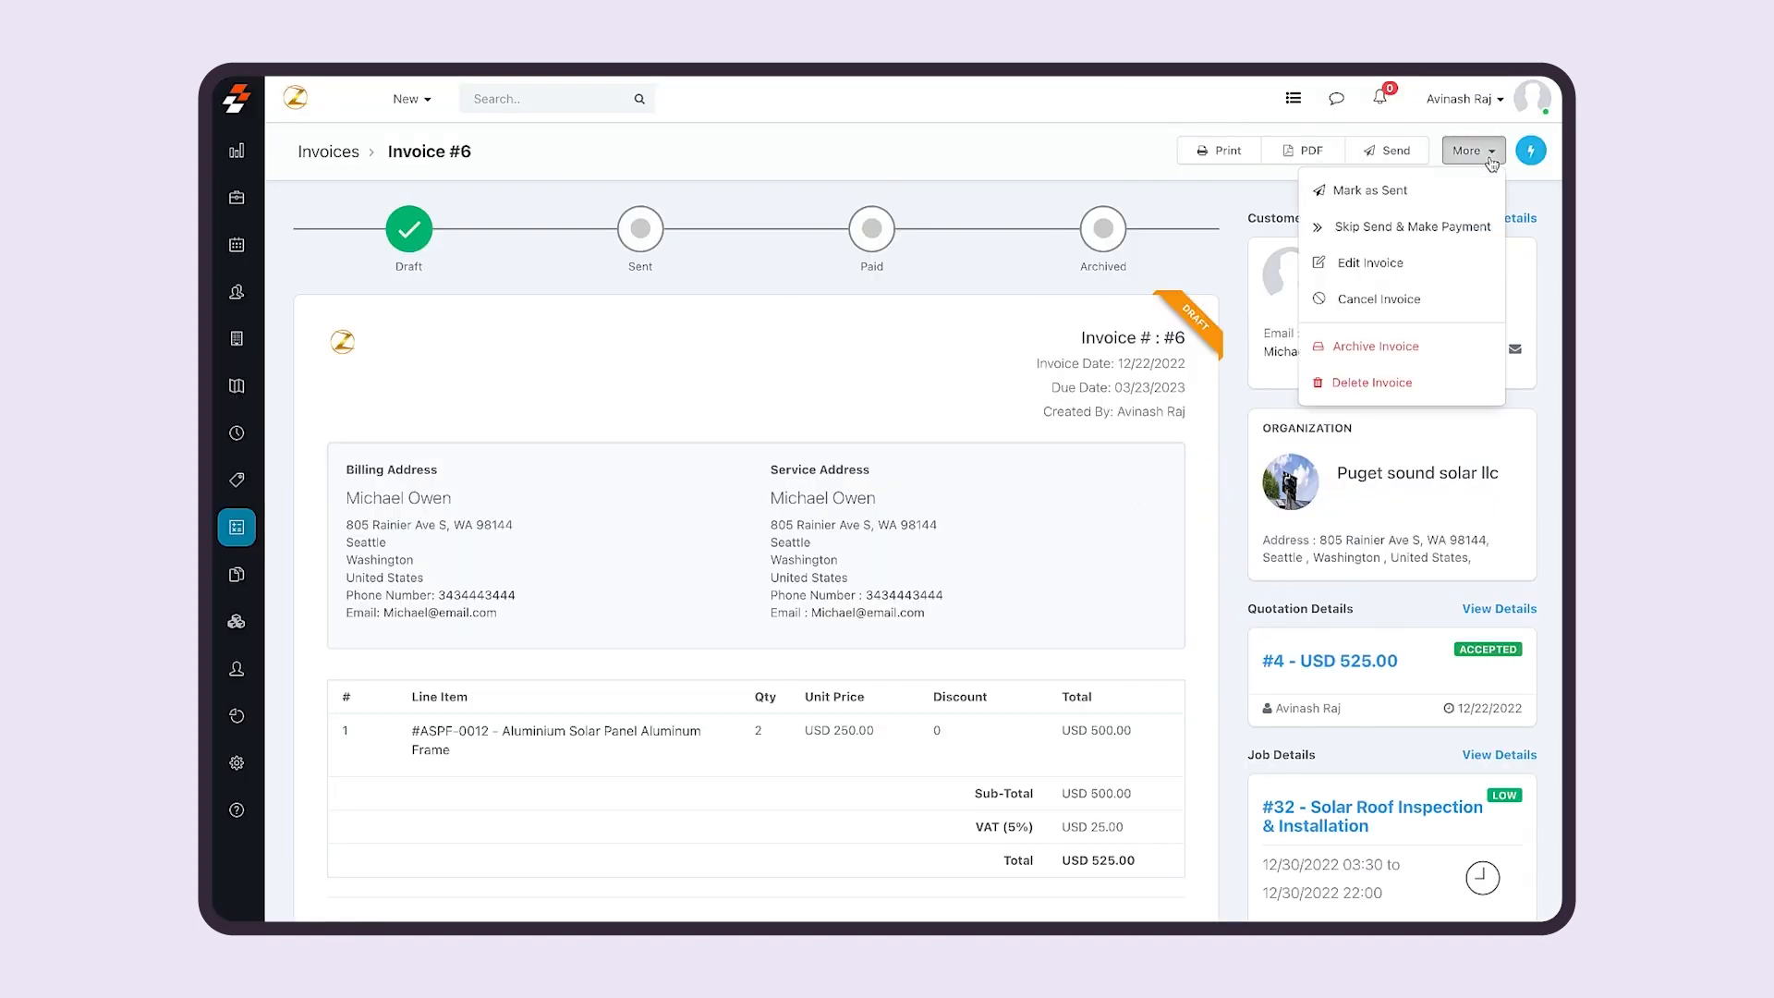
{"action": "left_click", "coordinate": [1485, 159]}
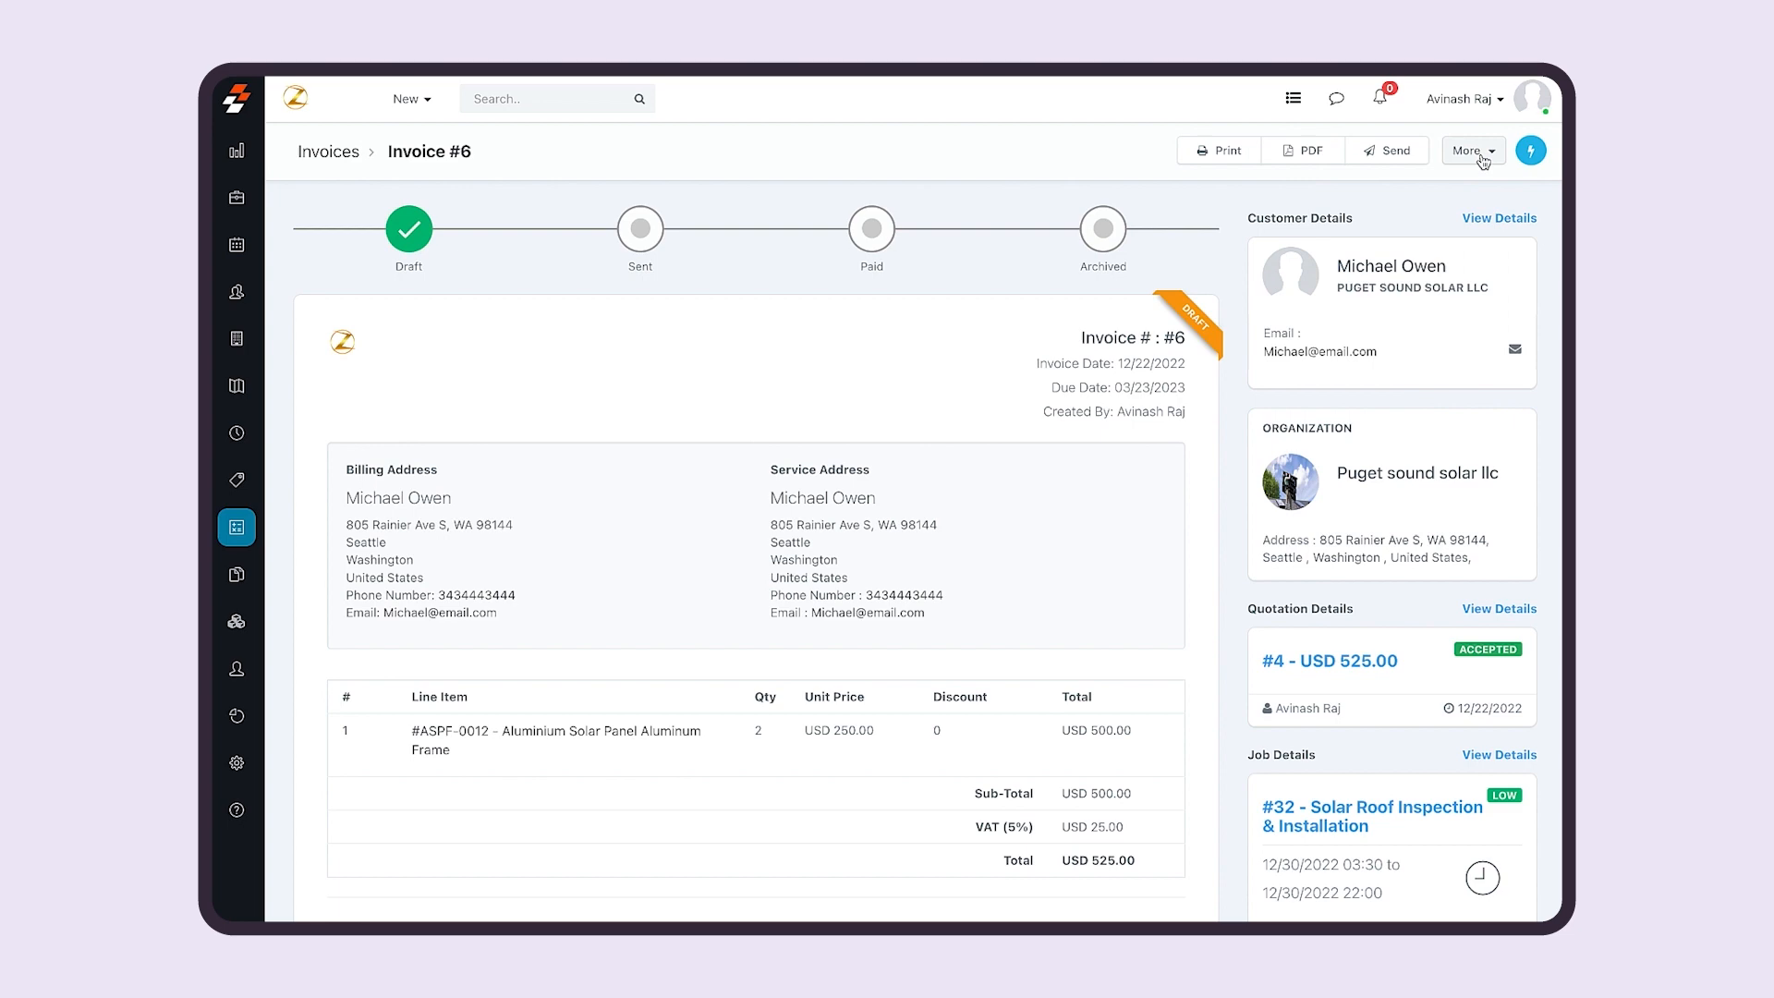
{"action": "left_click", "coordinate": [1484, 161]}
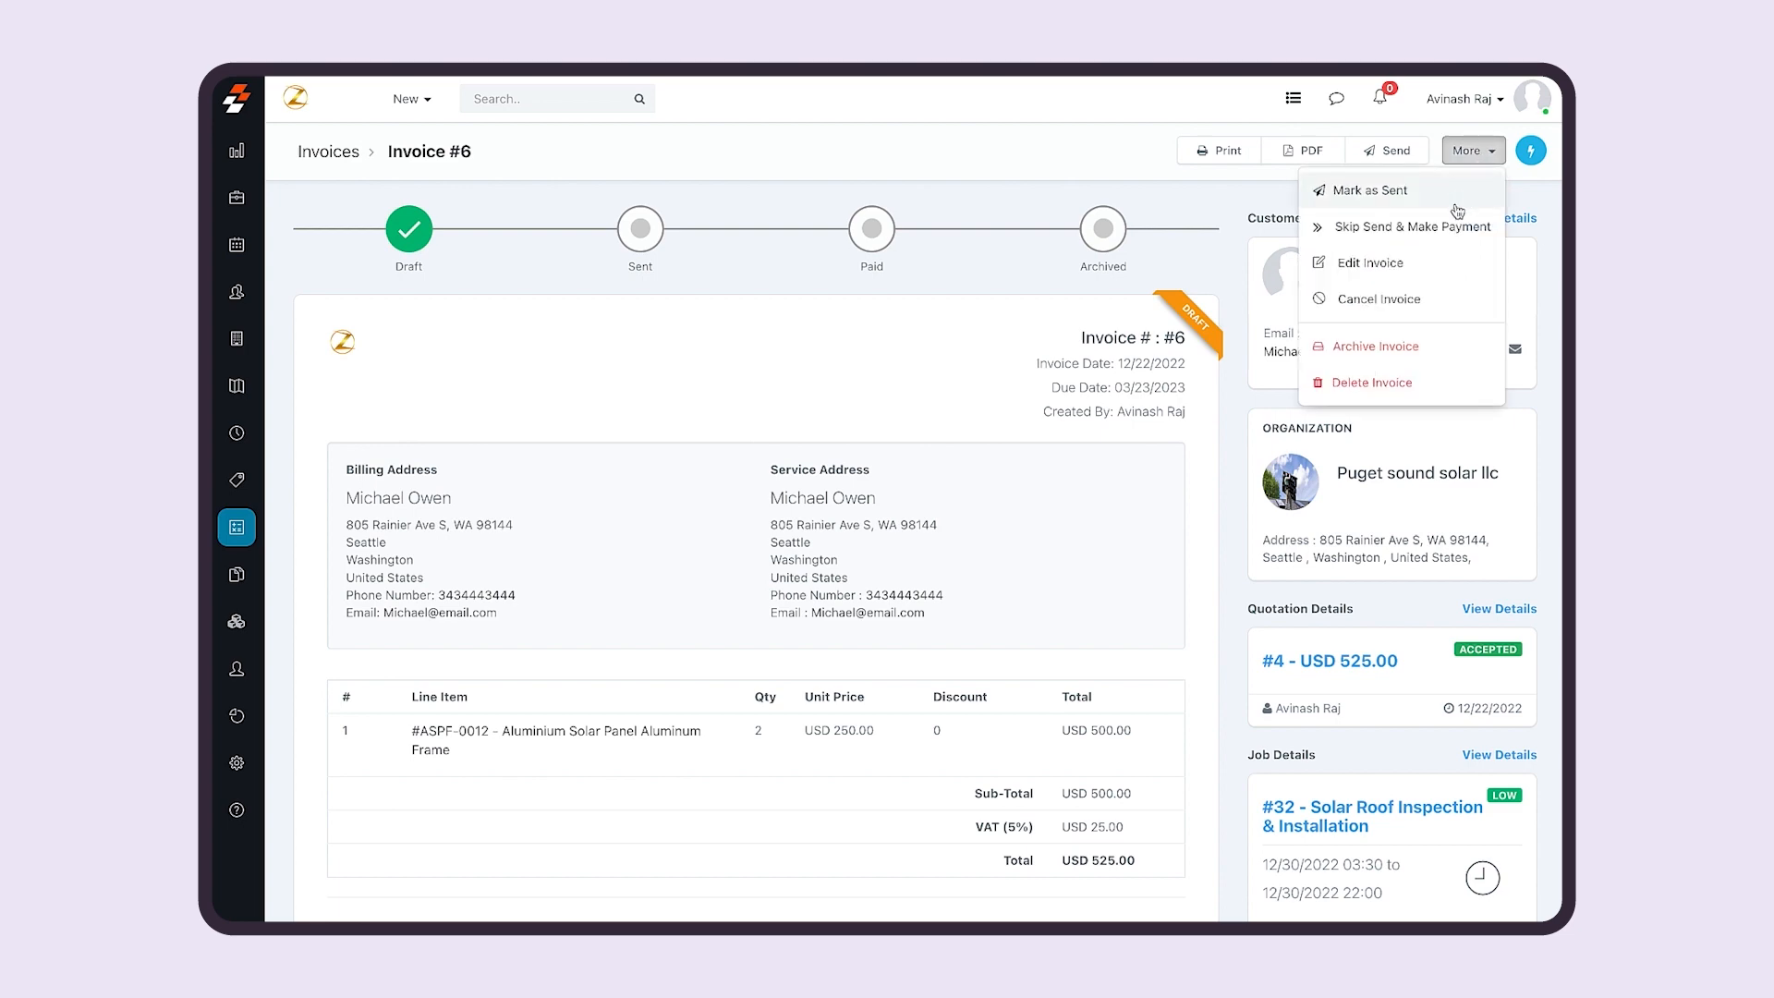
{"action": "left_click", "coordinate": [1435, 231]}
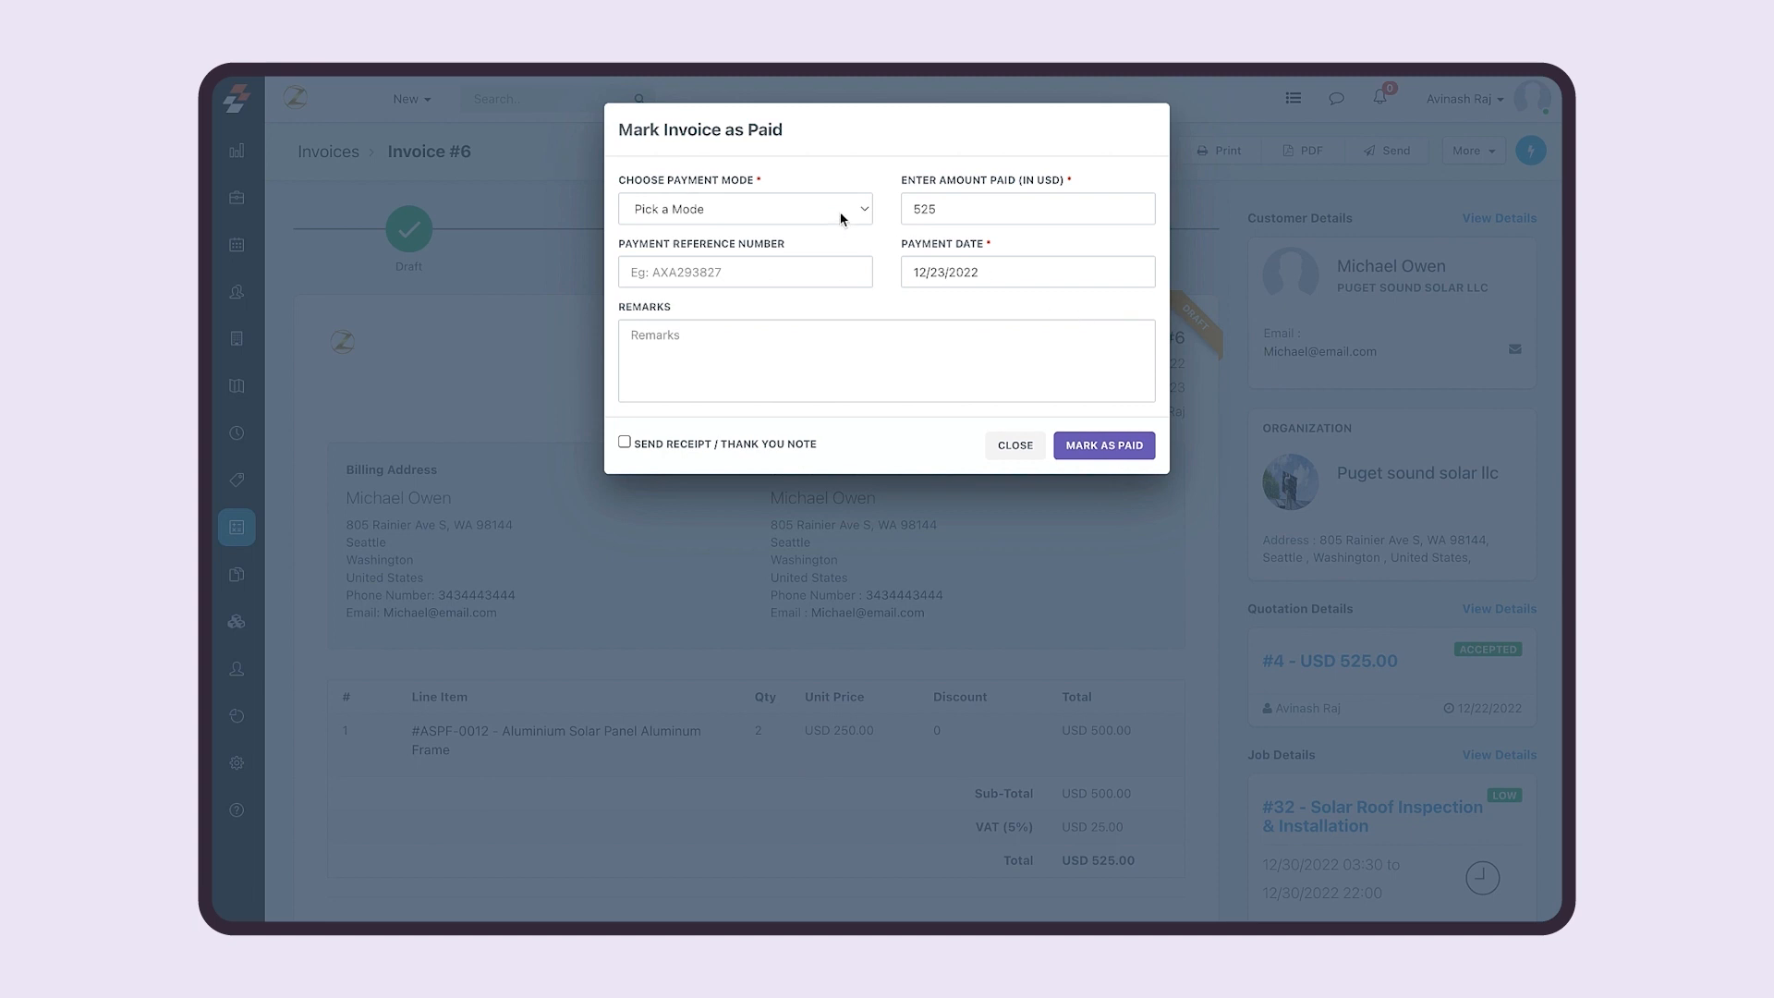
{"action": "left_click", "coordinate": [842, 219]}
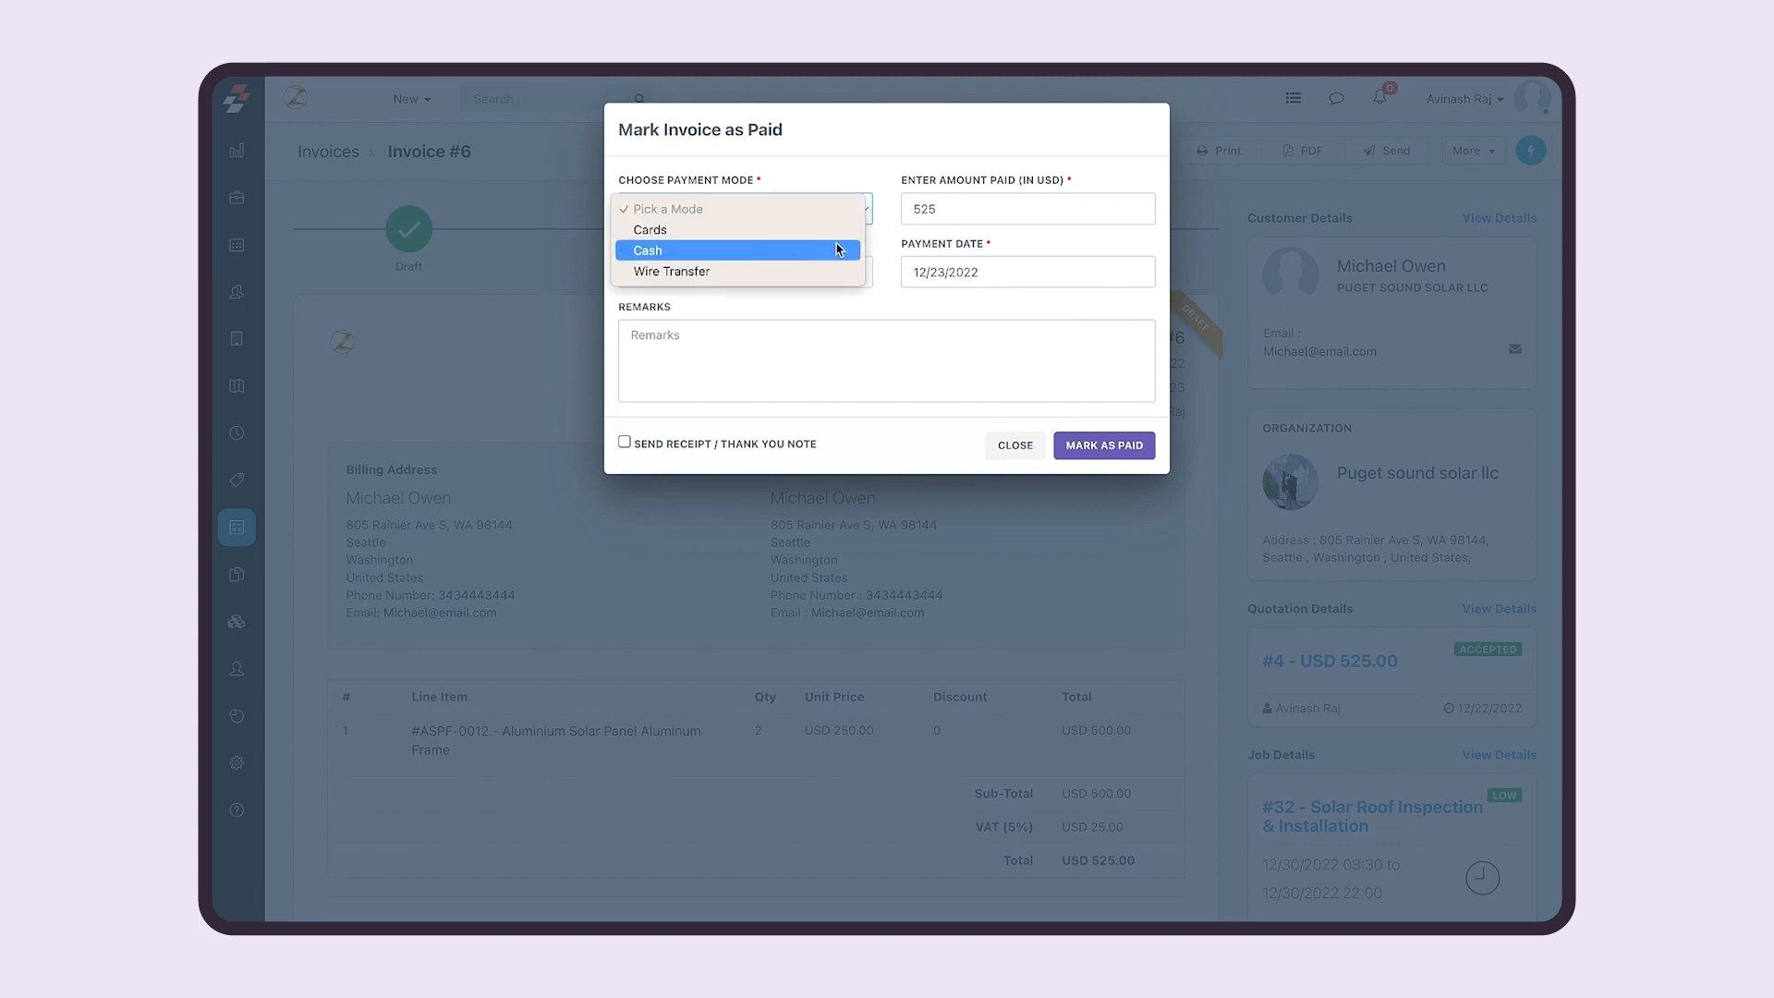
{"action": "left_click", "coordinate": [839, 249]}
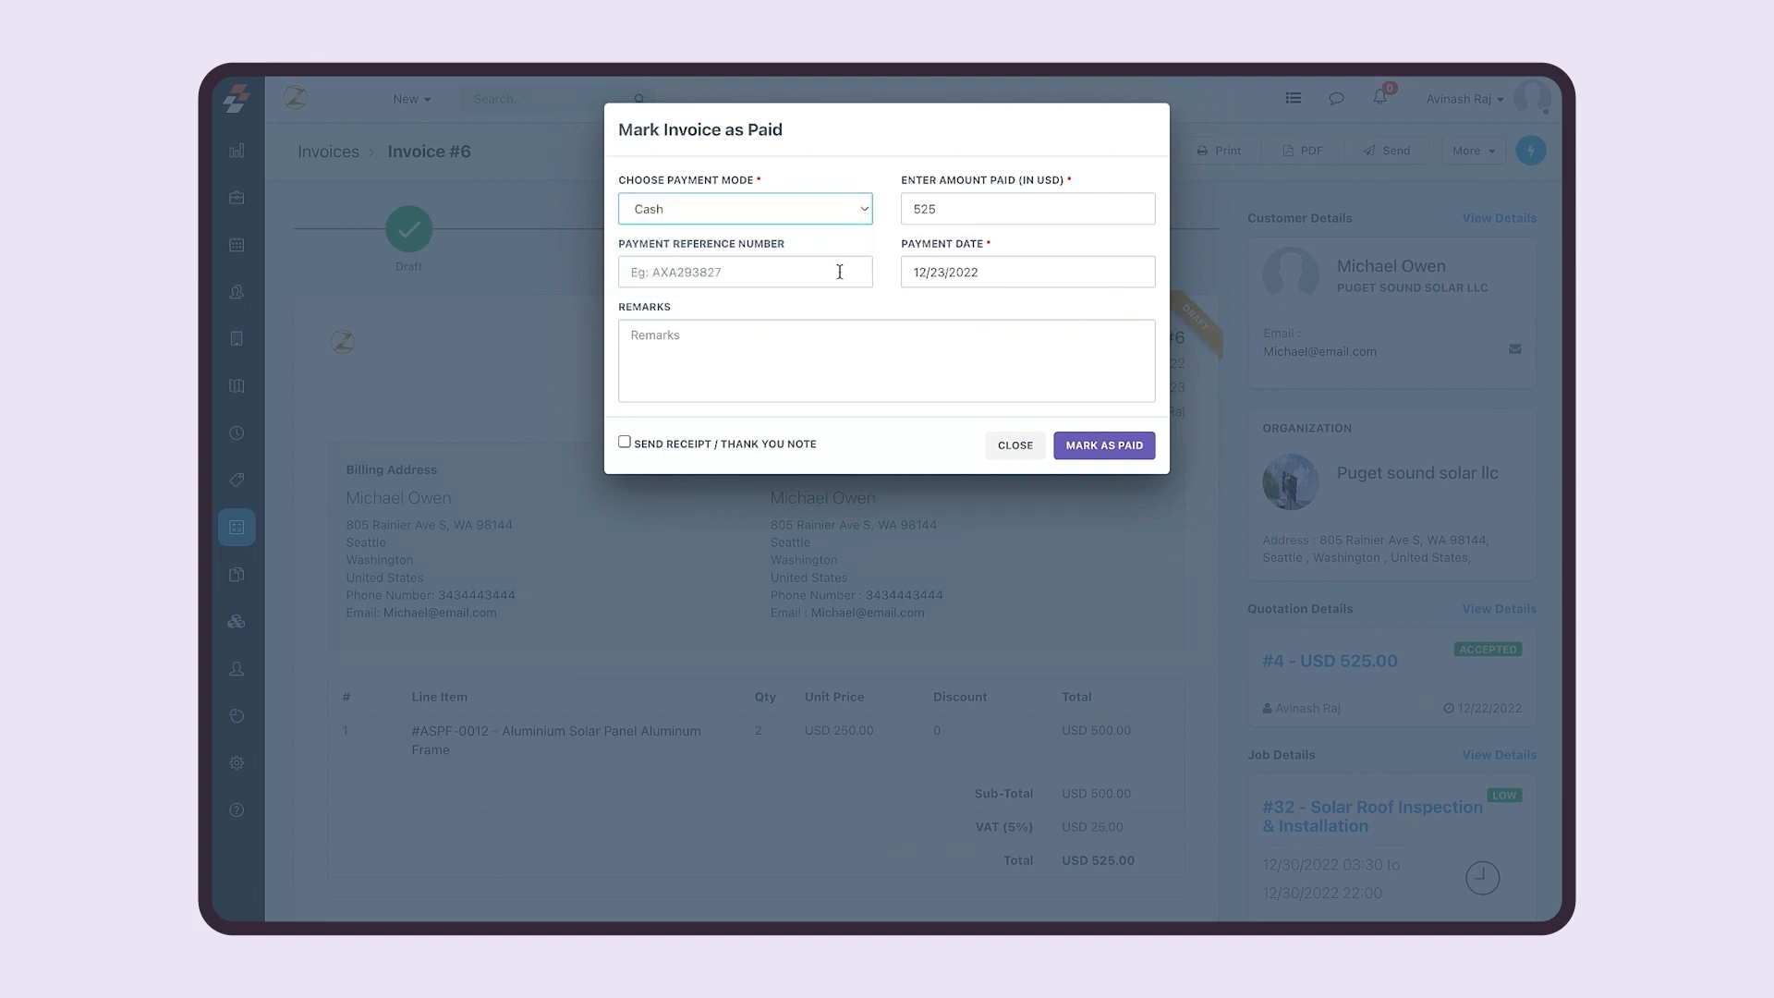
Mark the invoice as paid with the remark "Payment received" and the receipt / thank you note enabled.
{"action": "left_click", "coordinate": [625, 444]}
{"action": "left_click", "coordinate": [764, 387]}
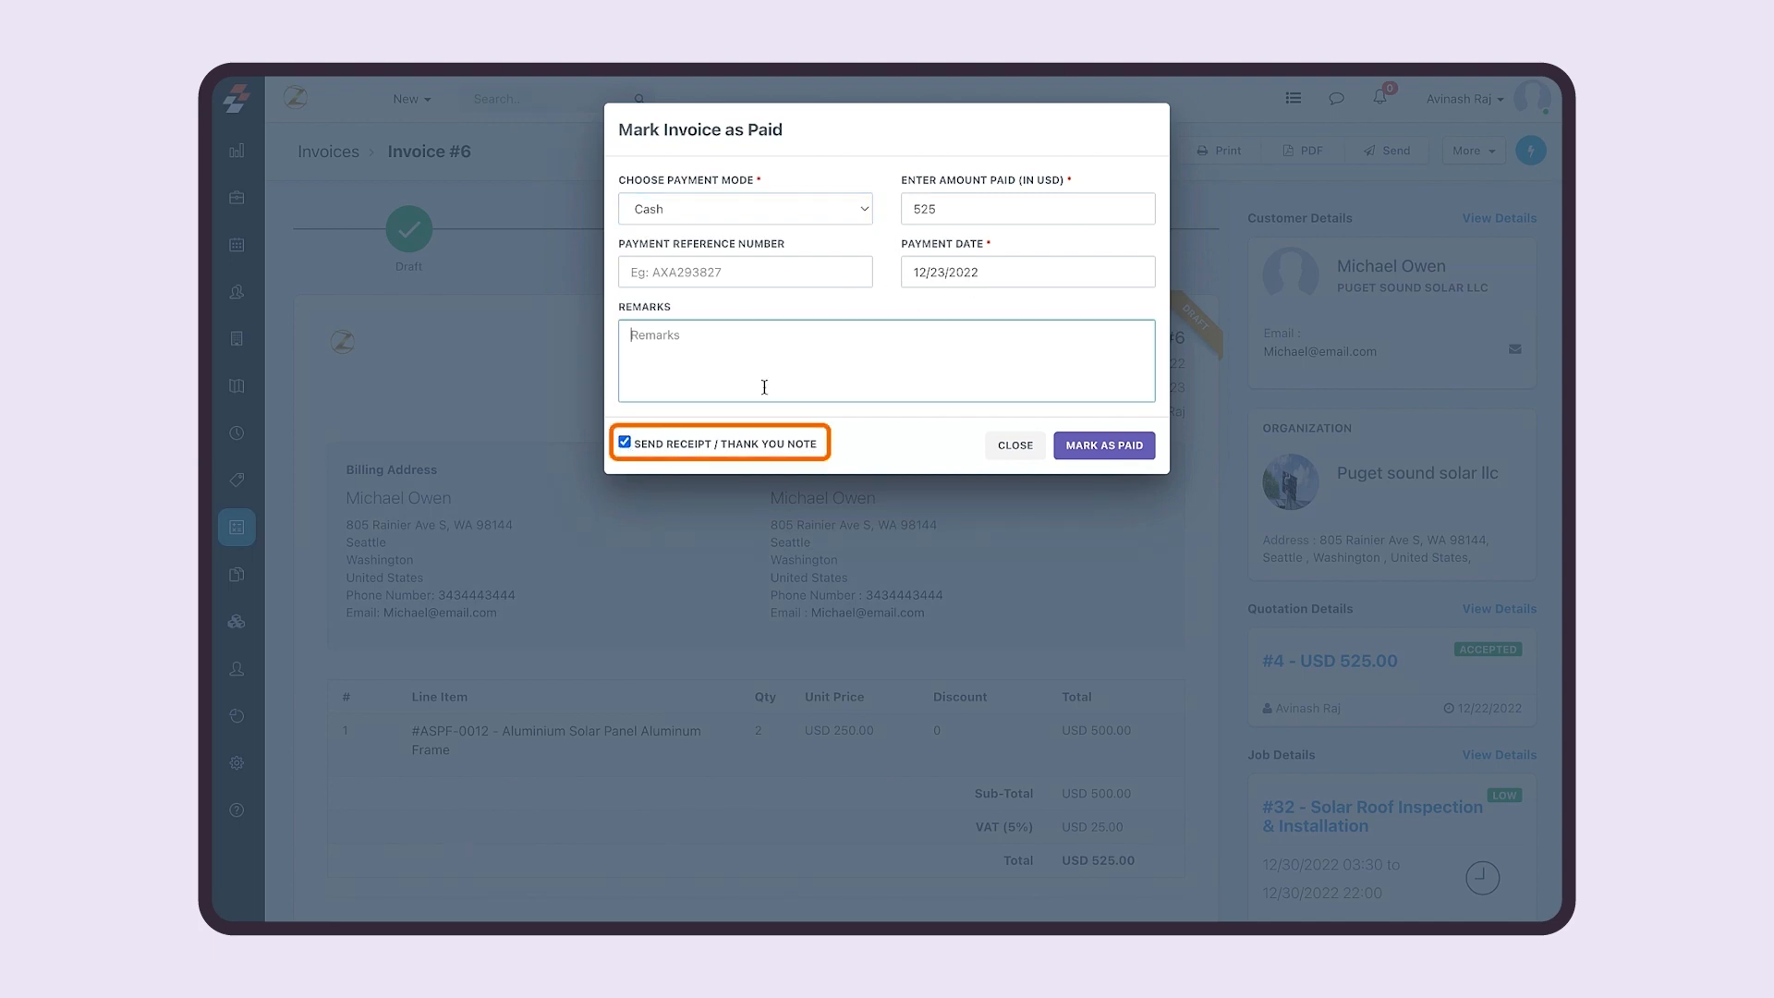
{"action": "type", "text": "Payment received"}
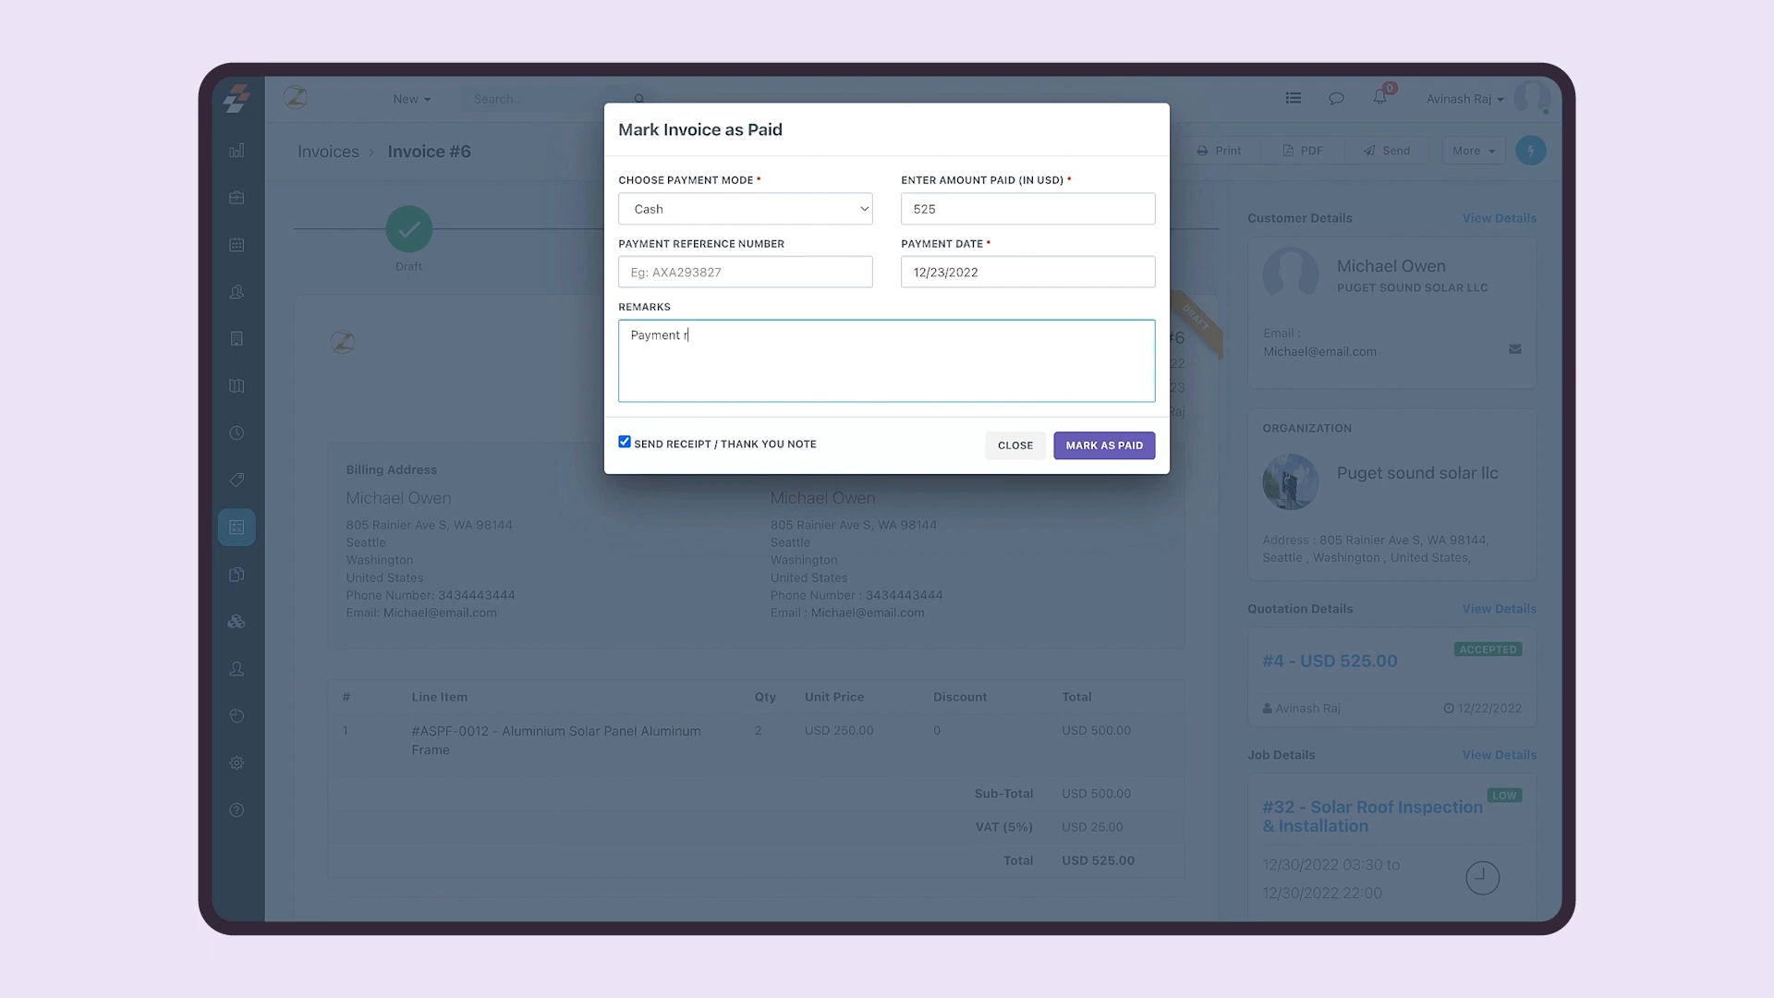
{"action": "left_click", "coordinate": [1104, 446]}
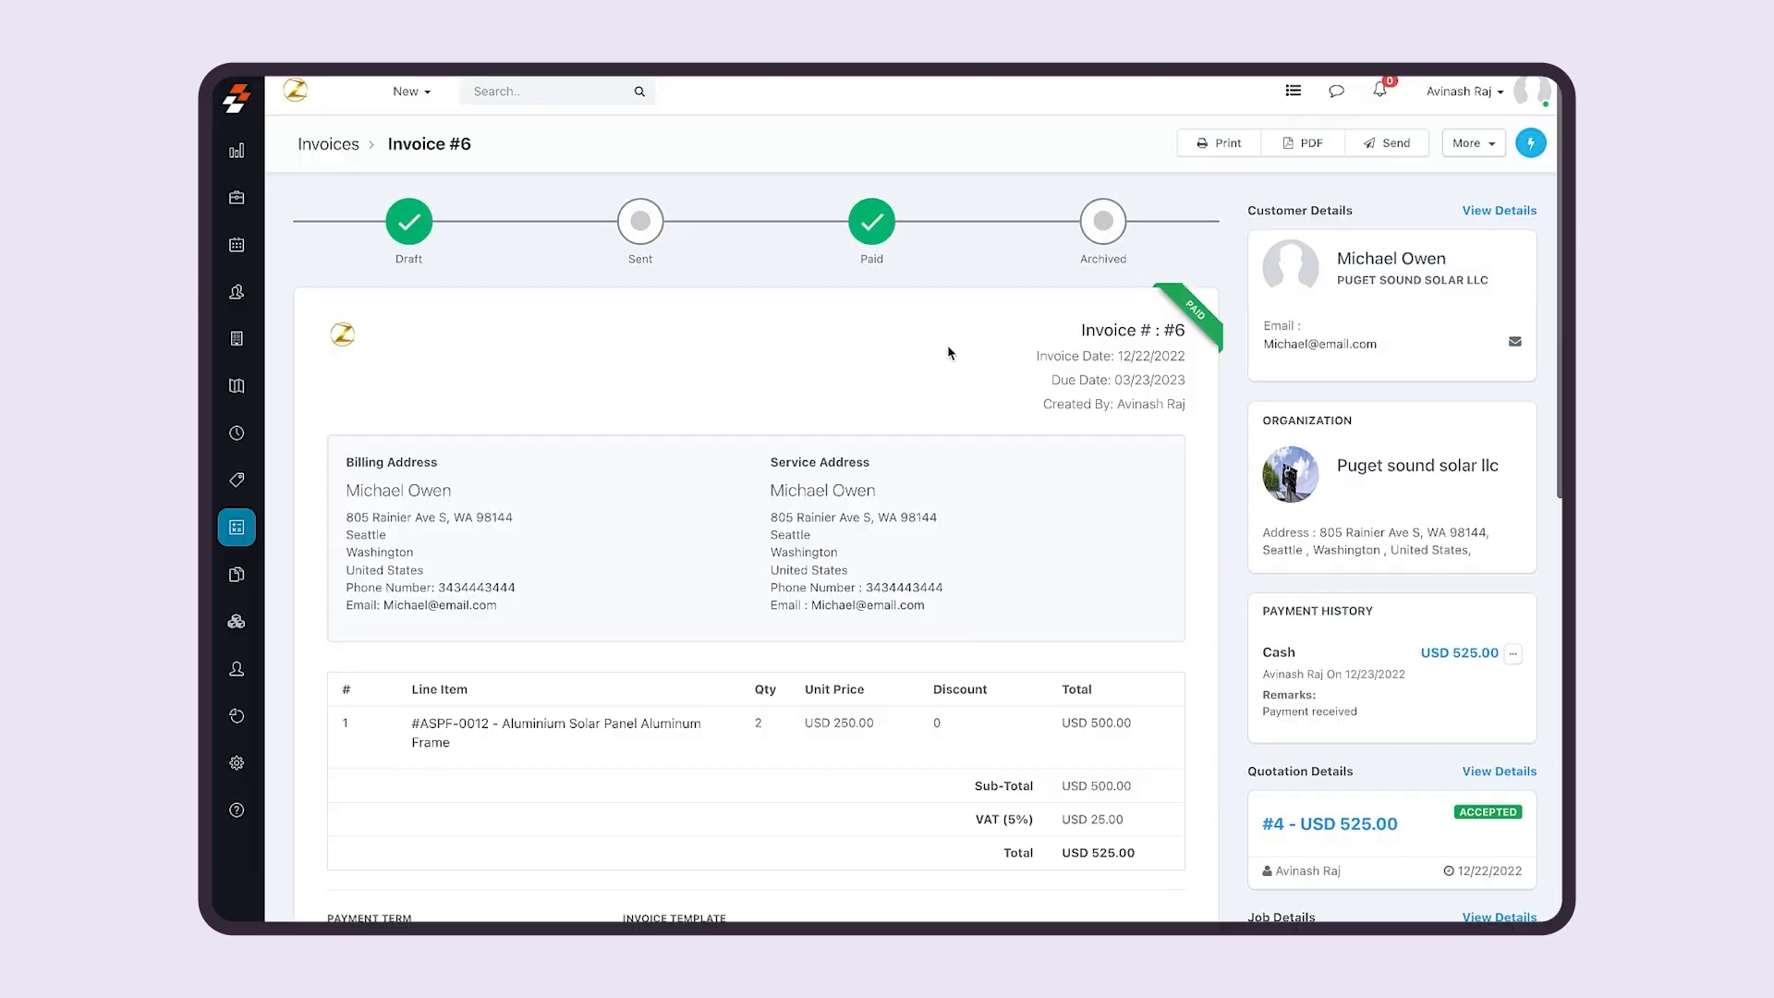
{"action": "scroll", "coordinate": [949, 351], "scroll_direction": "down", "scroll_amount": 1}
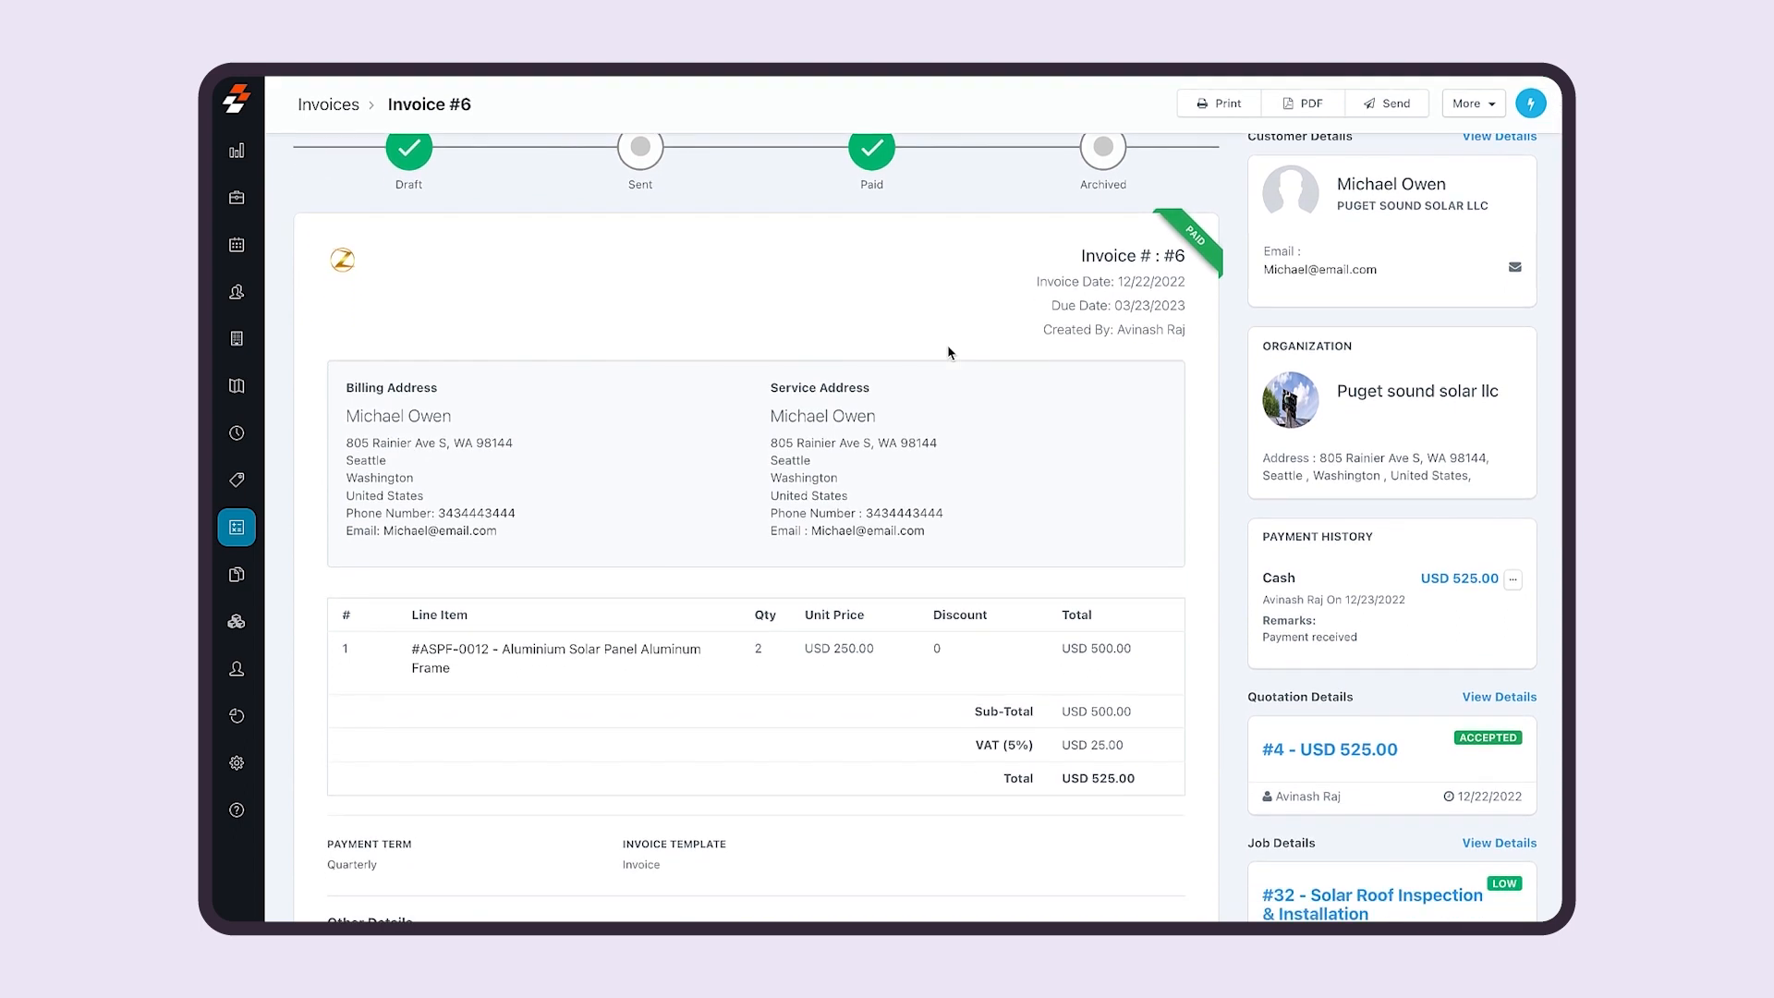
{"action": "scroll", "coordinate": [948, 351], "scroll_direction": "up", "scroll_amount": 1}
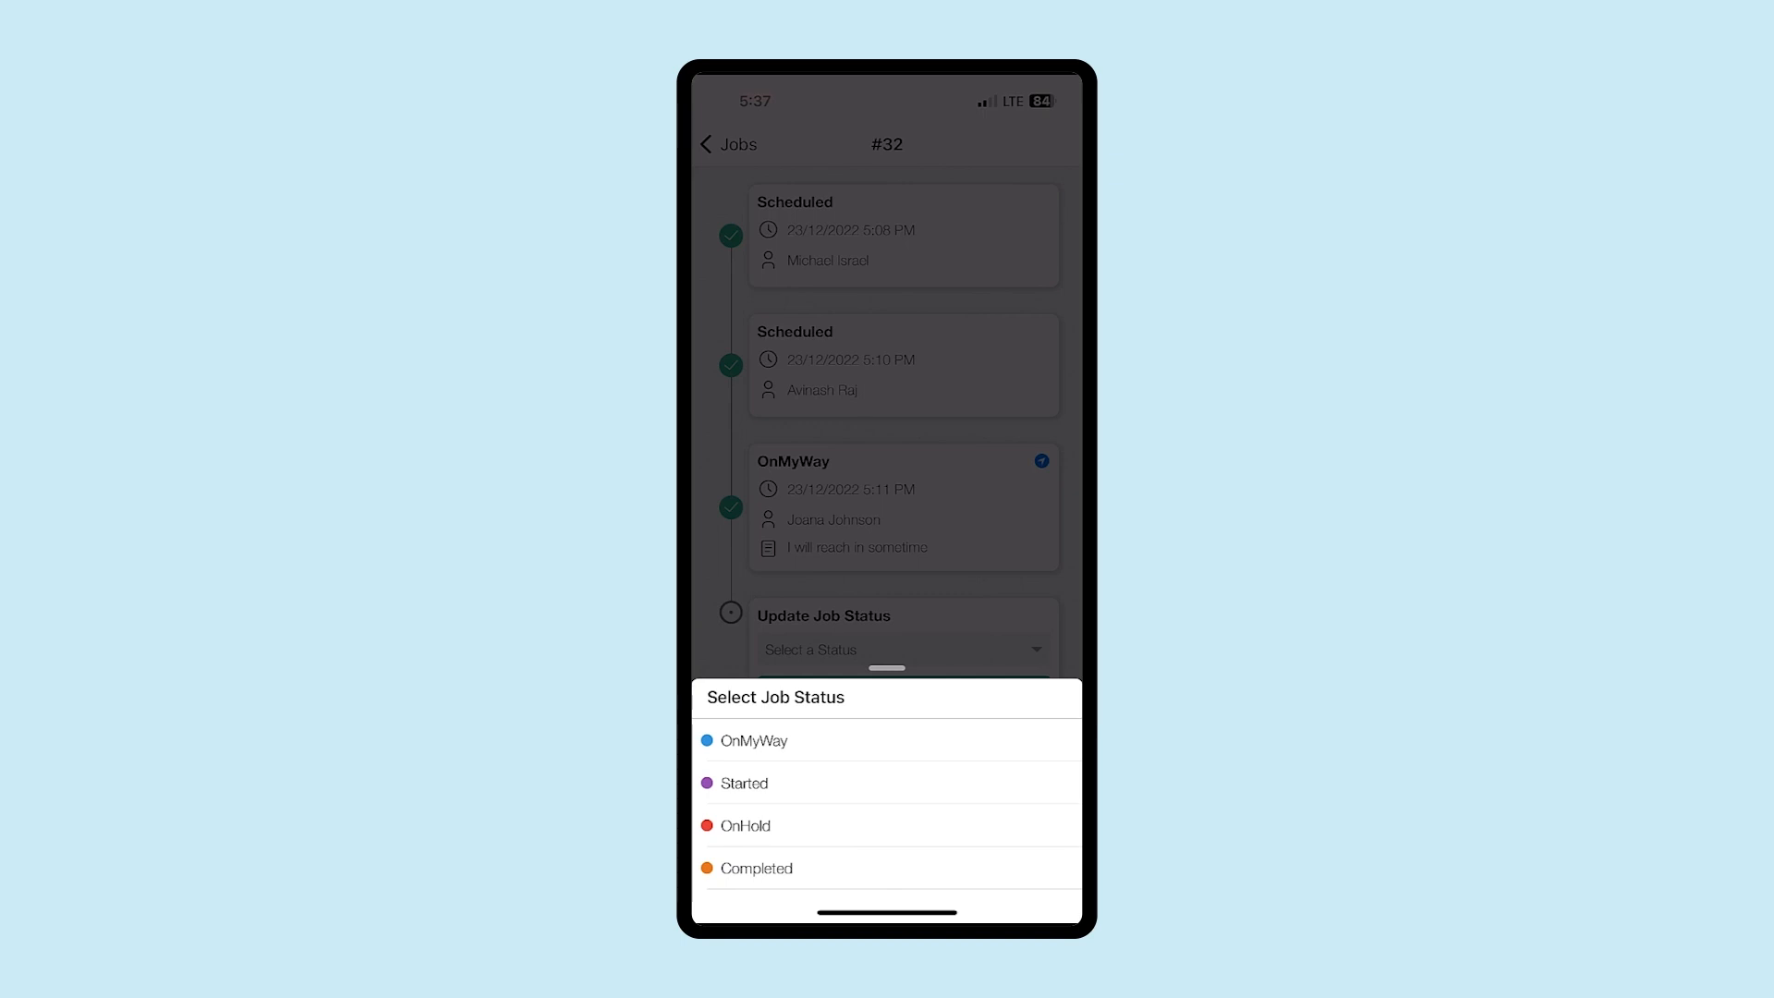
In the Zuper mobile app, update job #32's status to Started and attach a newly taken roof photo to its checklist.
{"action": "left_click", "coordinate": [745, 784]}
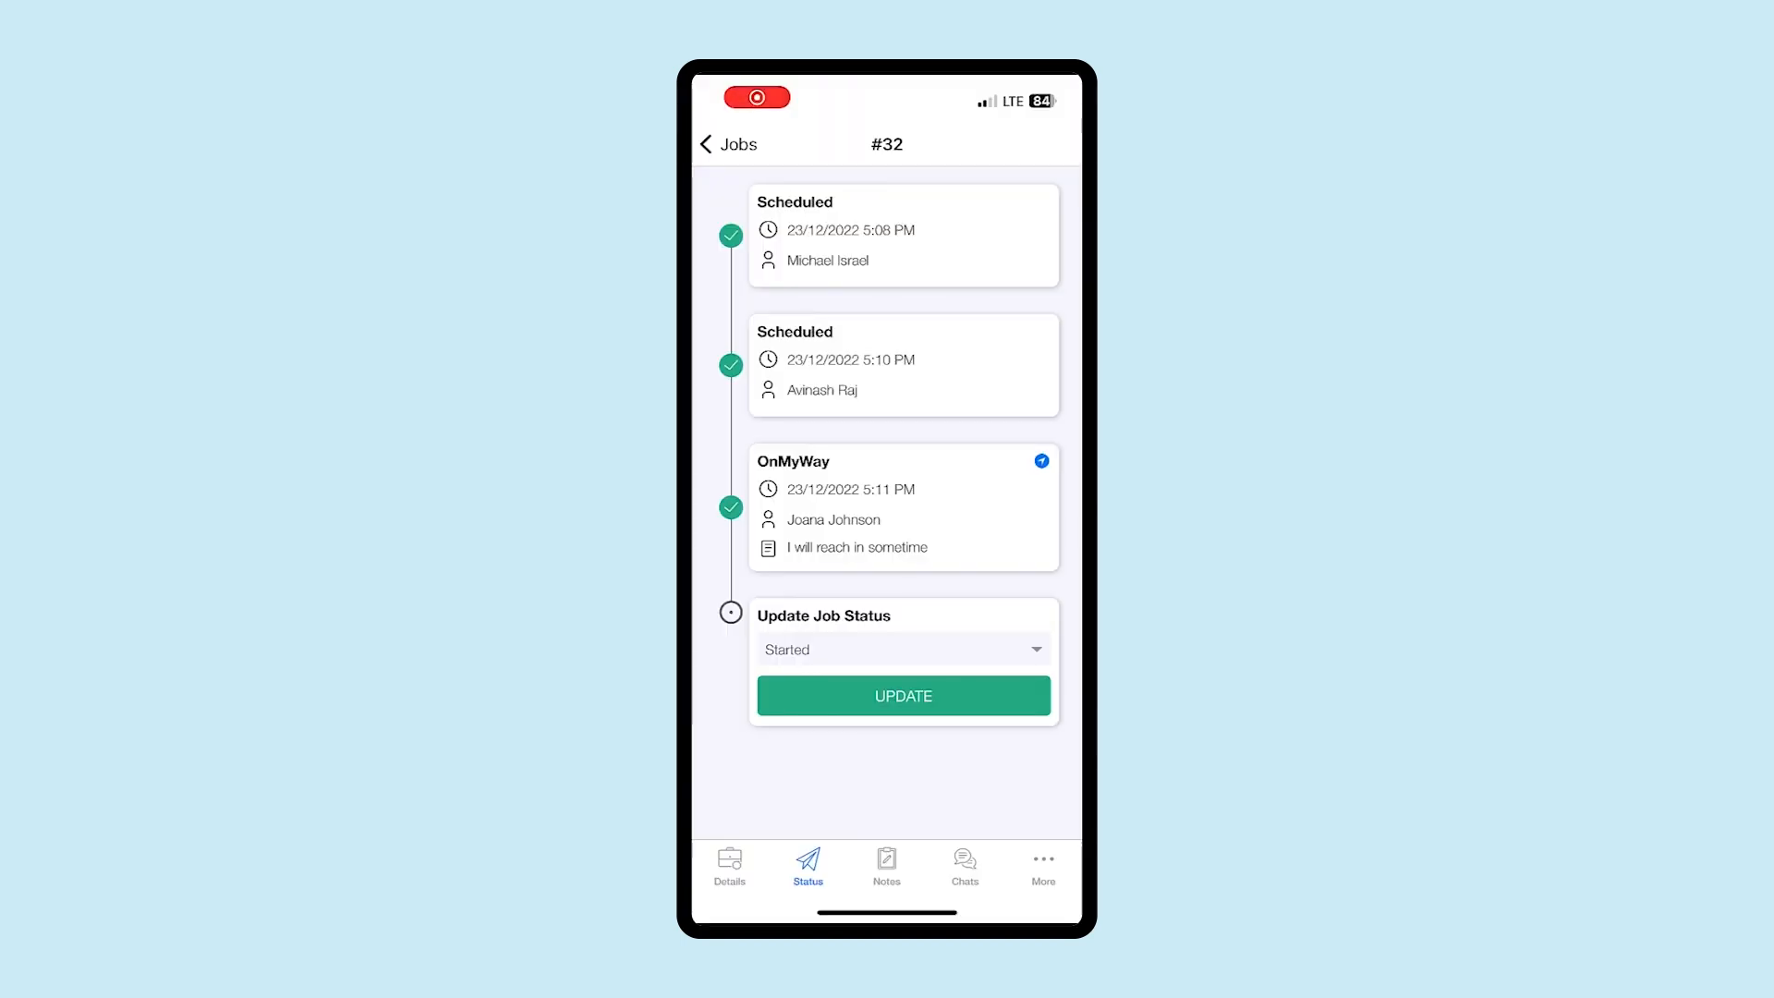
{"action": "left_click", "coordinate": [903, 694]}
{"action": "left_click", "coordinate": [887, 325]}
{"action": "left_click", "coordinate": [887, 747]}
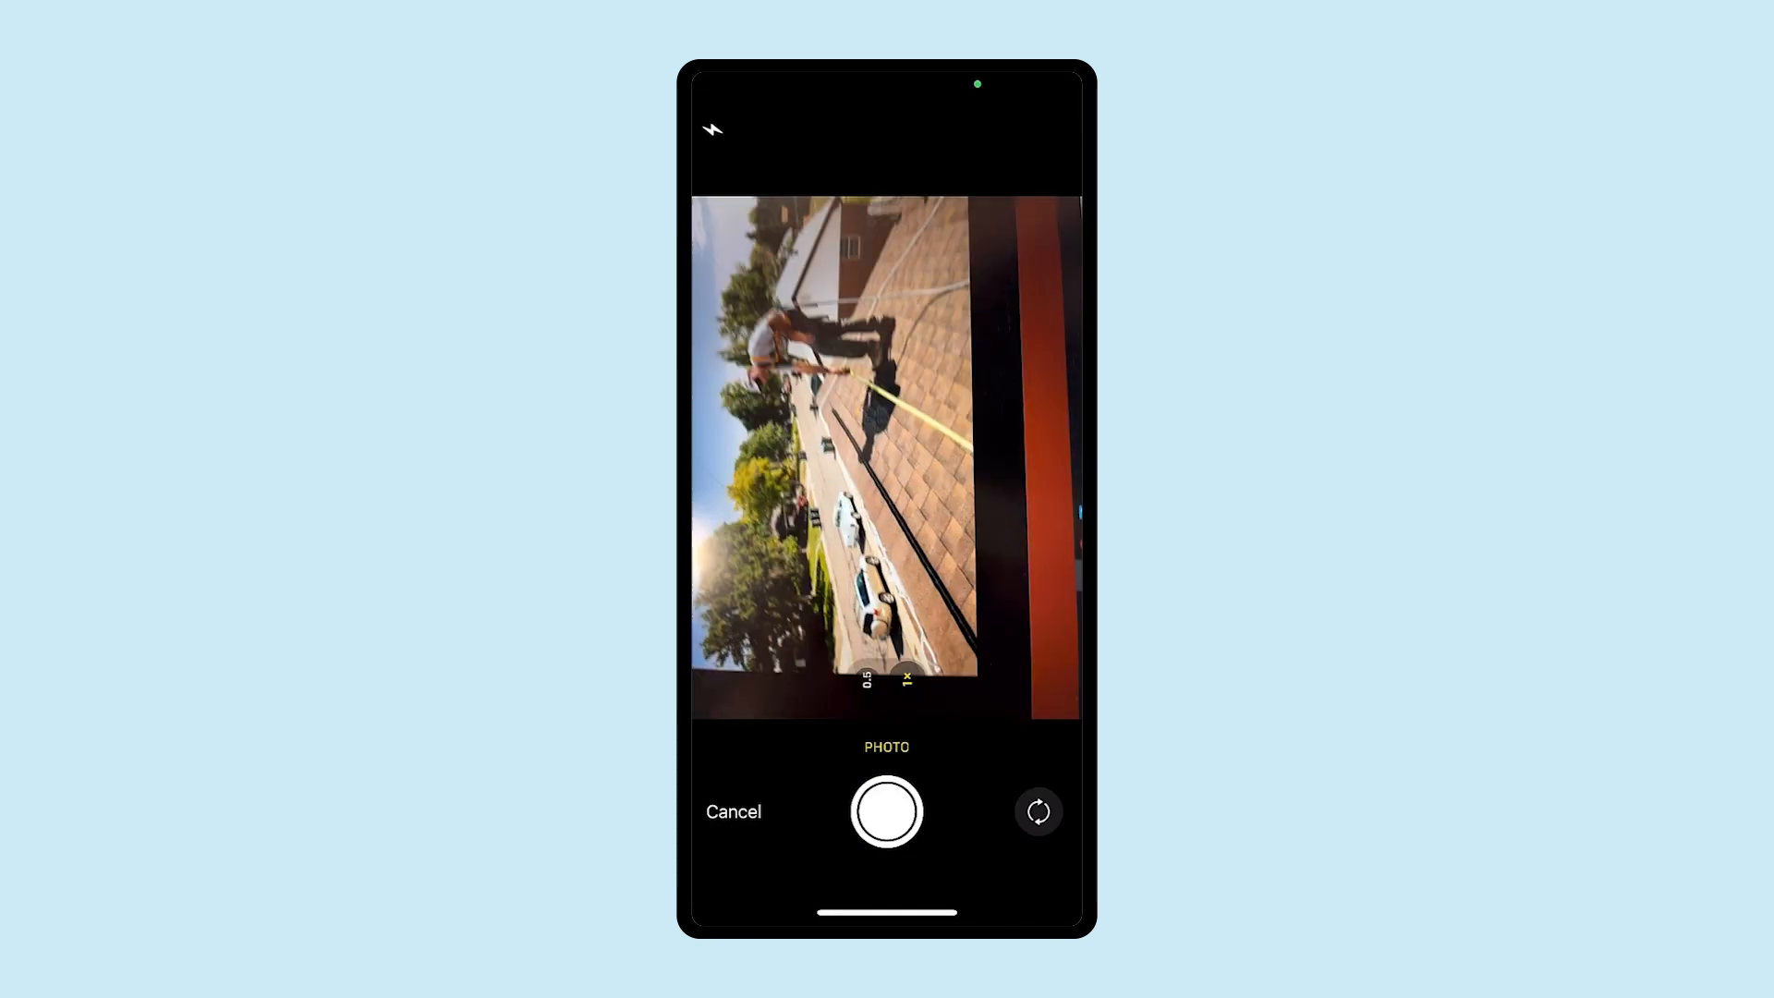
{"action": "left_click", "coordinate": [887, 812]}
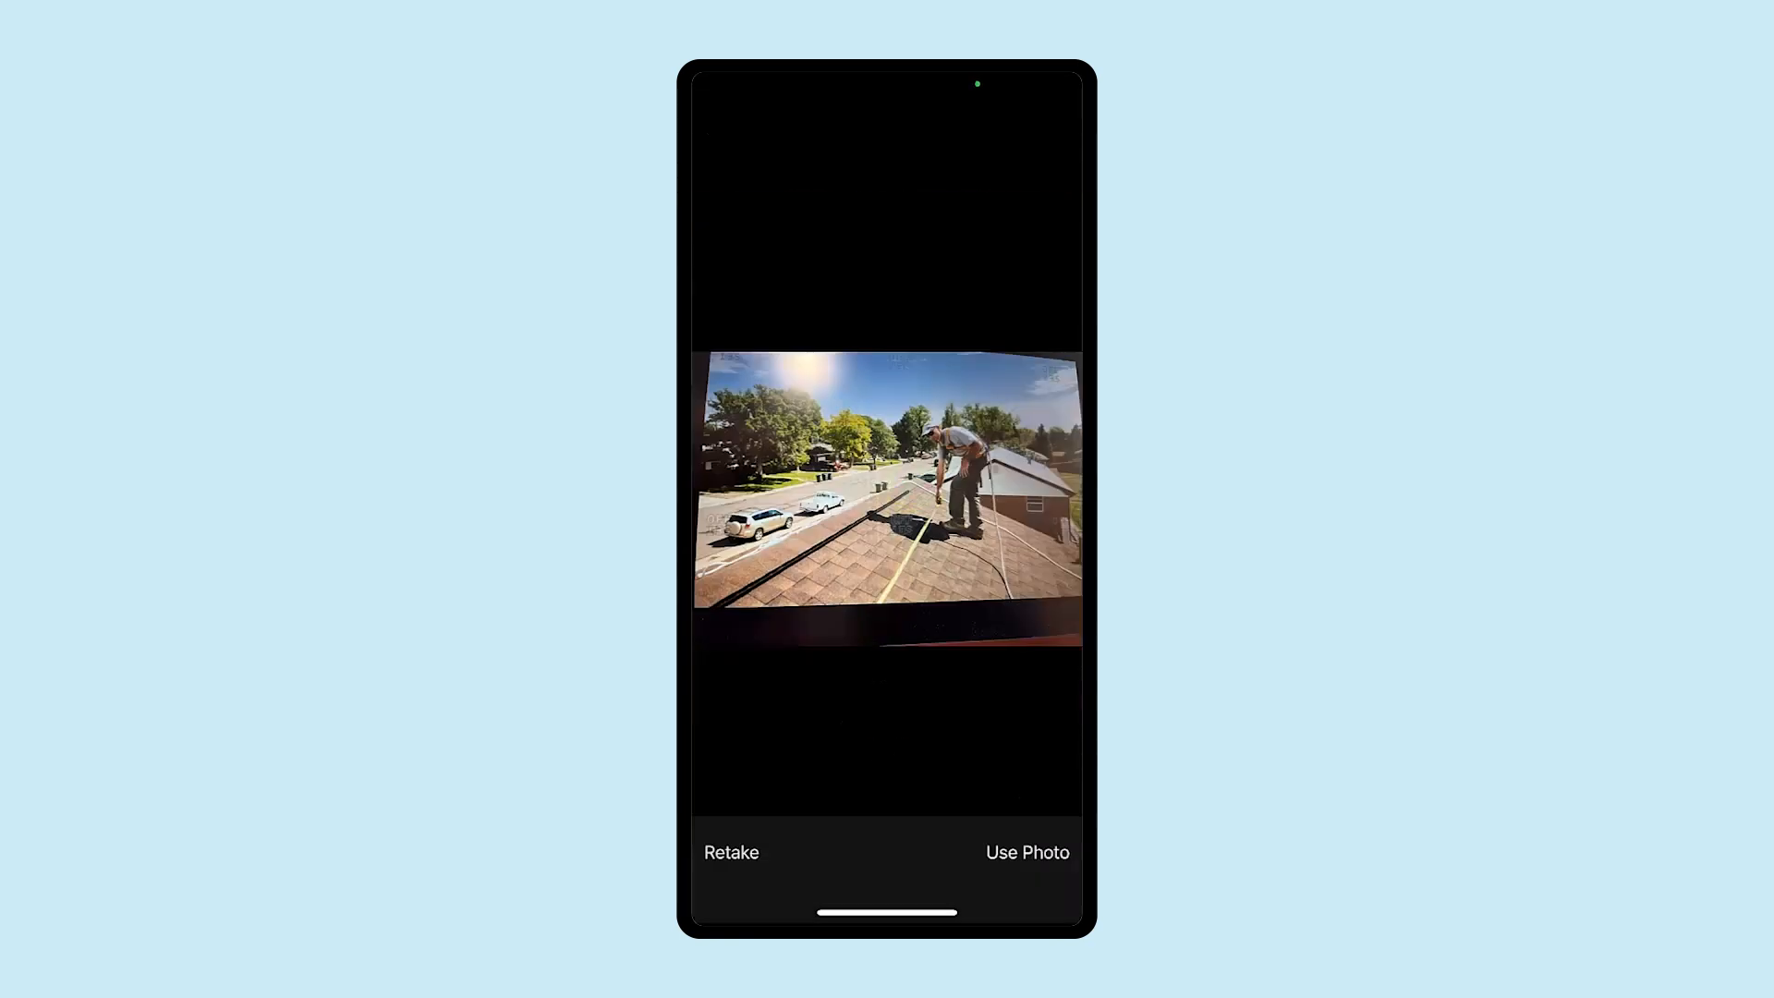
{"action": "left_click", "coordinate": [1028, 853]}
{"action": "left_click", "coordinate": [1036, 831]}
Enter the checklist job notes "We are good to start the installation" and submit the checklist.
{"action": "left_click", "coordinate": [887, 355]}
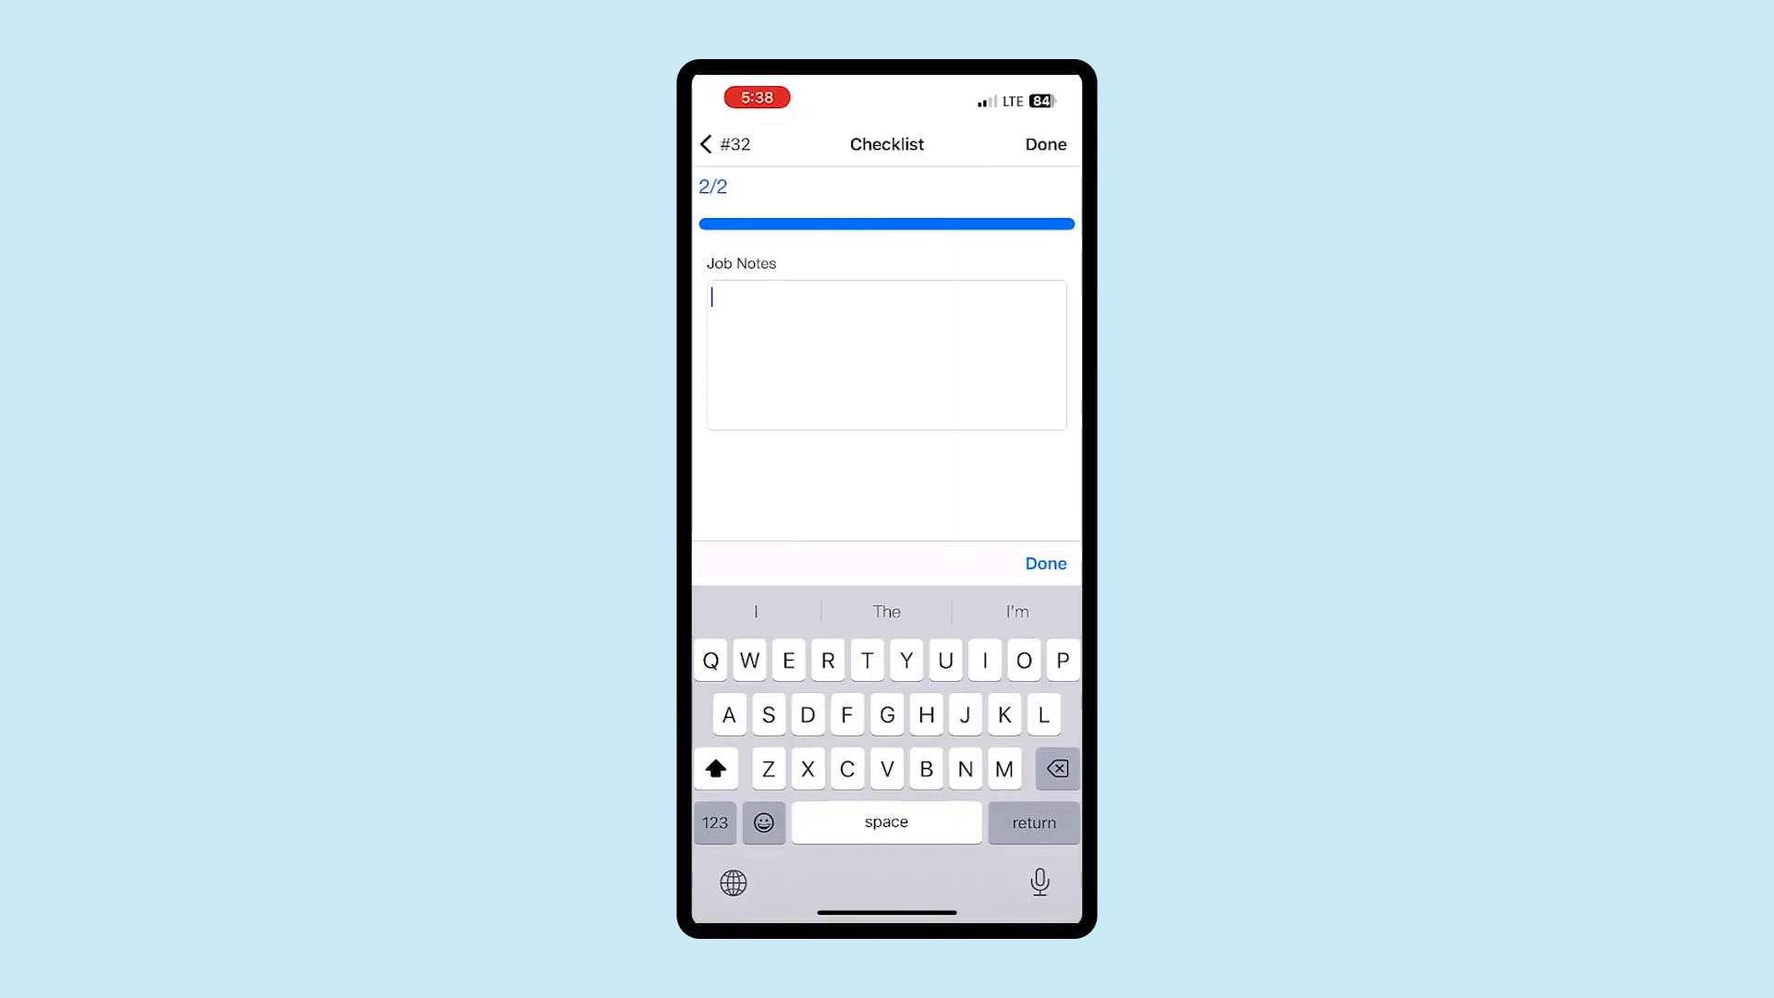
{"action": "type", "text": "We are good to start the installation"}
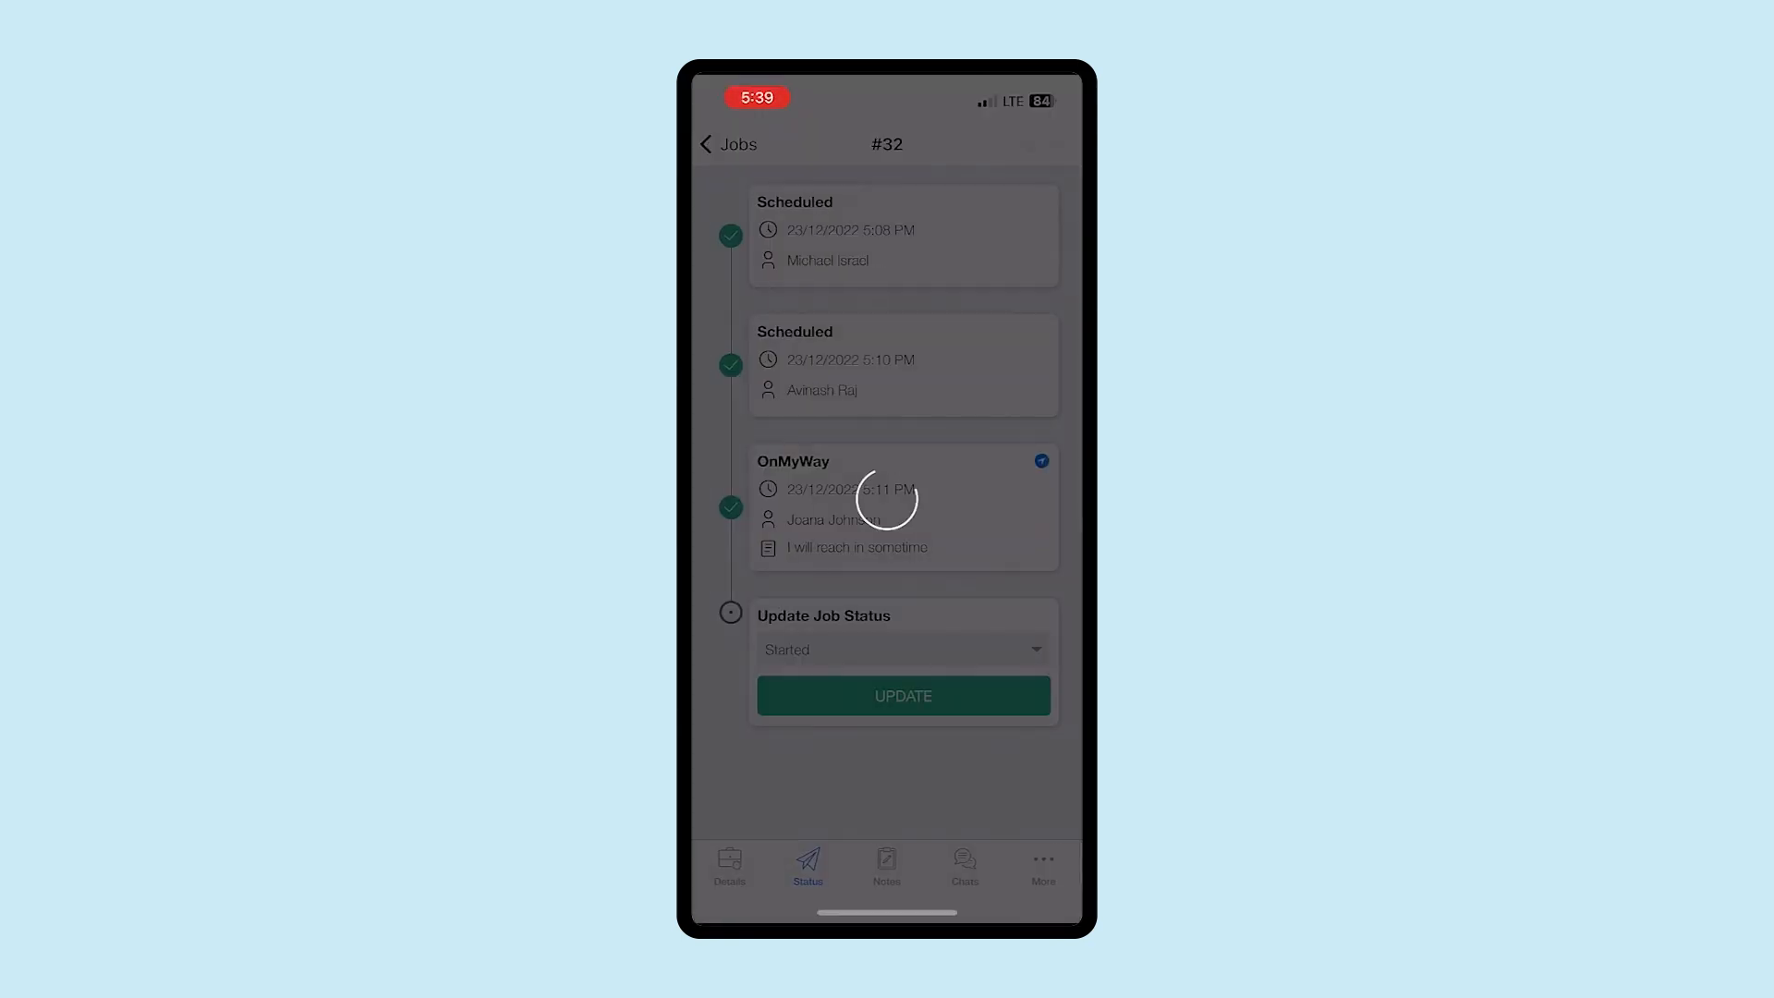
{"action": "left_click", "coordinate": [804, 642]}
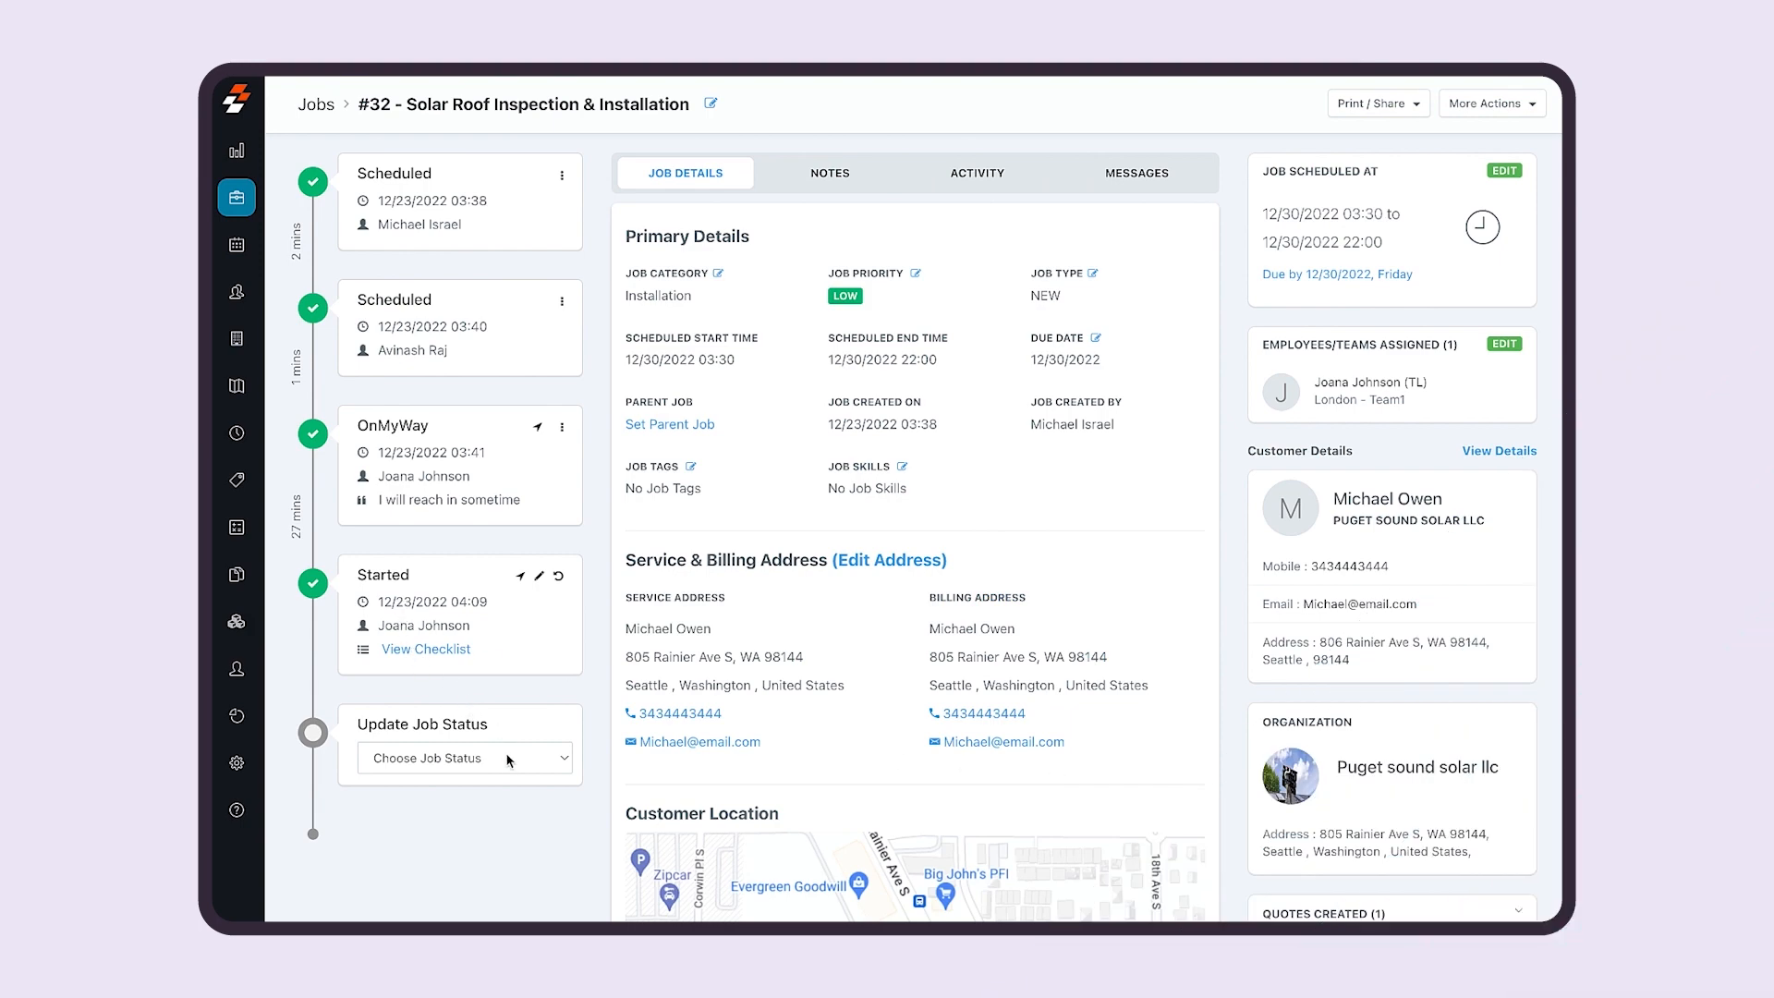
Review job #32 in Zuper's web app, including its status timeline, invoice and part/service details.
{"action": "scroll", "coordinate": [883, 768], "scroll_direction": "down", "scroll_amount": 4}
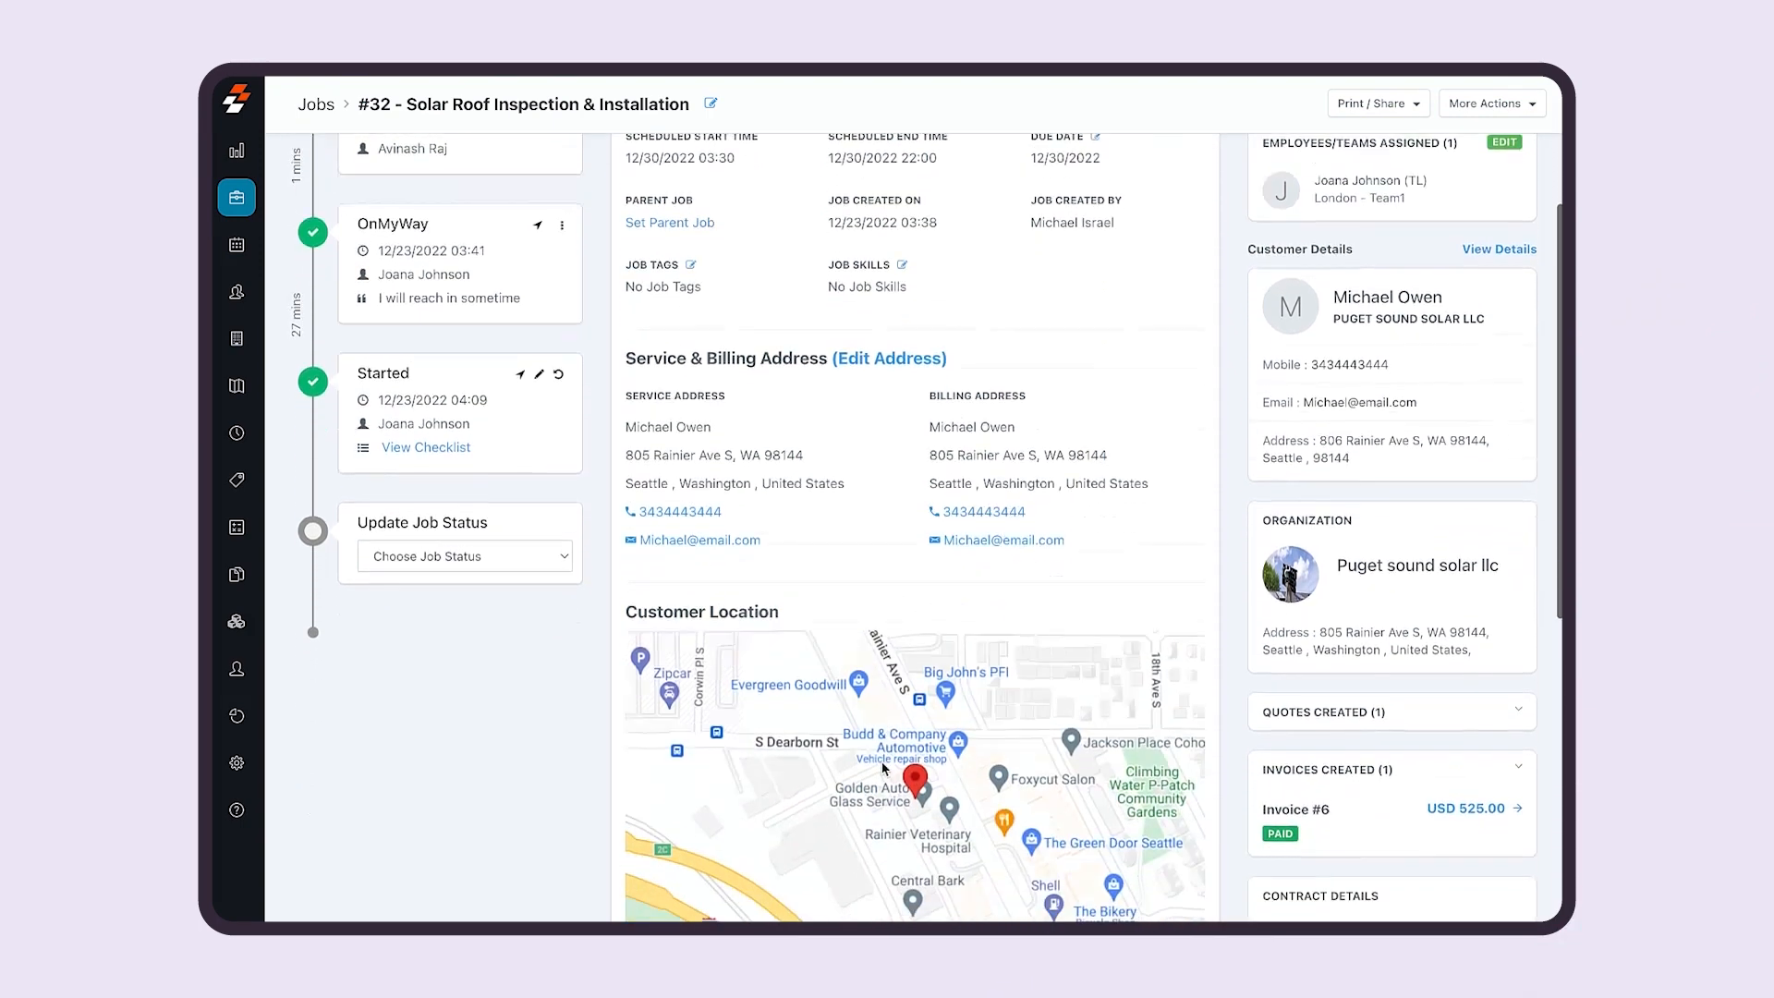
{"action": "scroll", "coordinate": [883, 767], "scroll_direction": "down", "scroll_amount": 4}
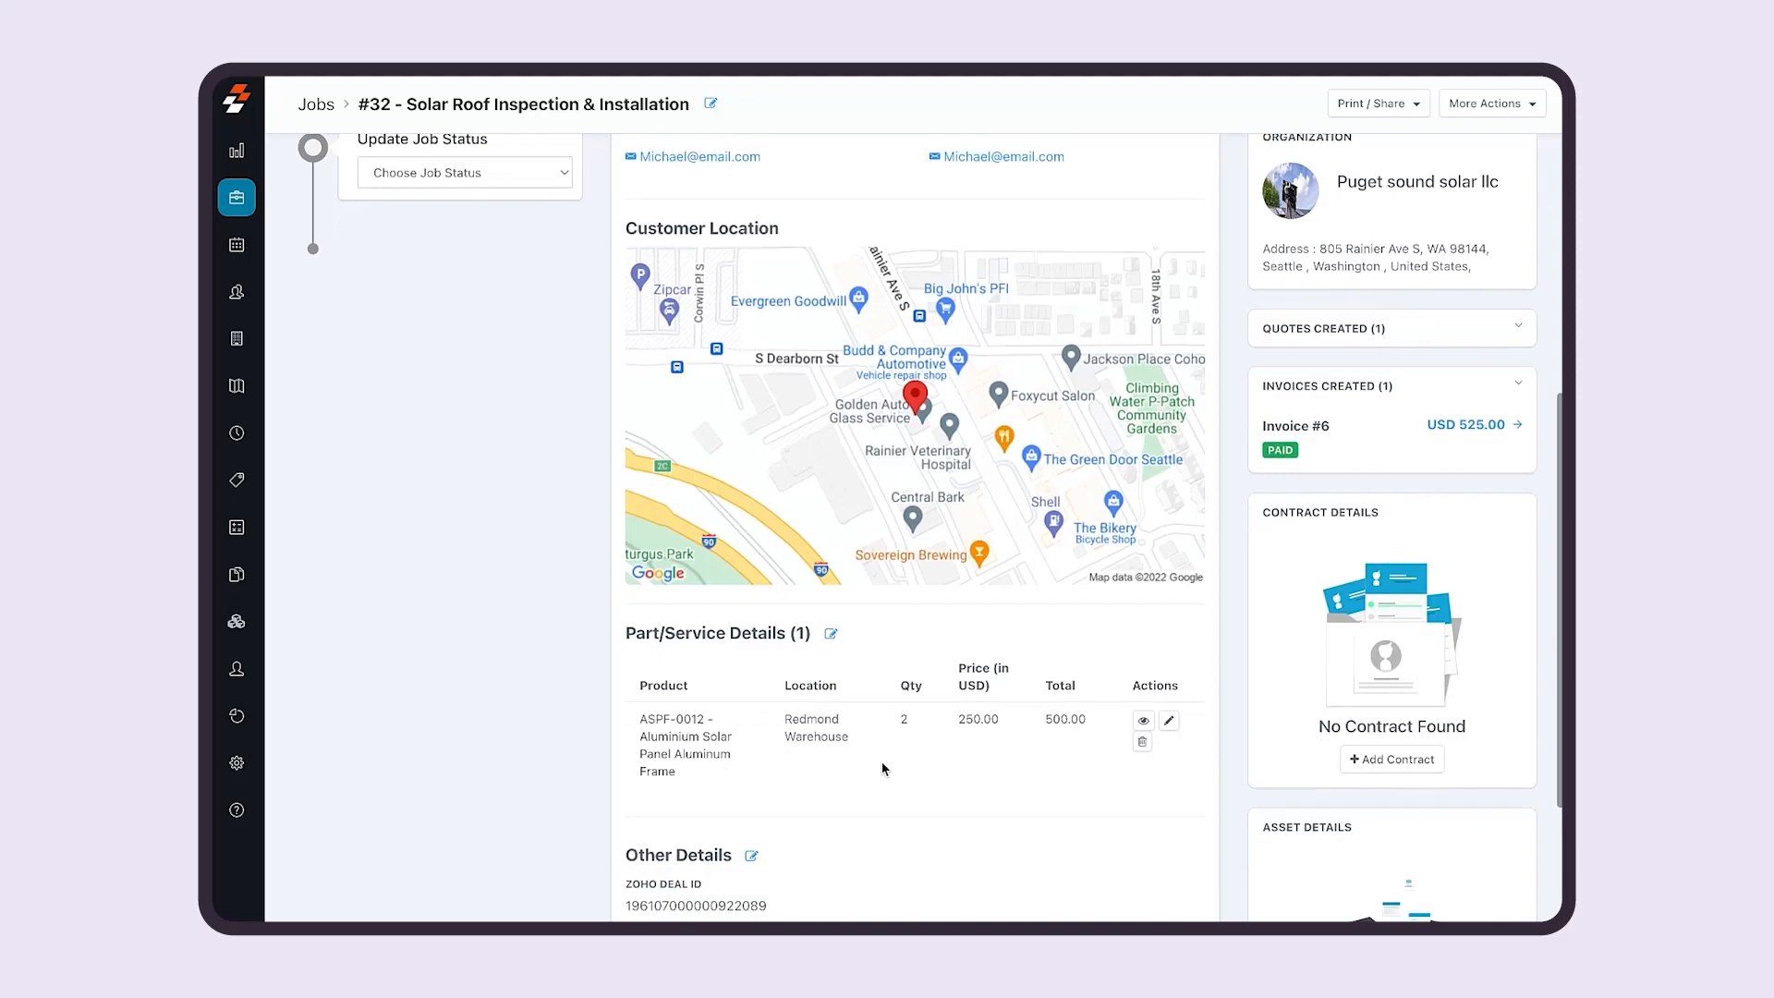
{"action": "scroll", "coordinate": [883, 768], "scroll_direction": "down", "scroll_amount": 1}
{"action": "scroll", "coordinate": [882, 768], "scroll_direction": "up", "scroll_amount": 7}
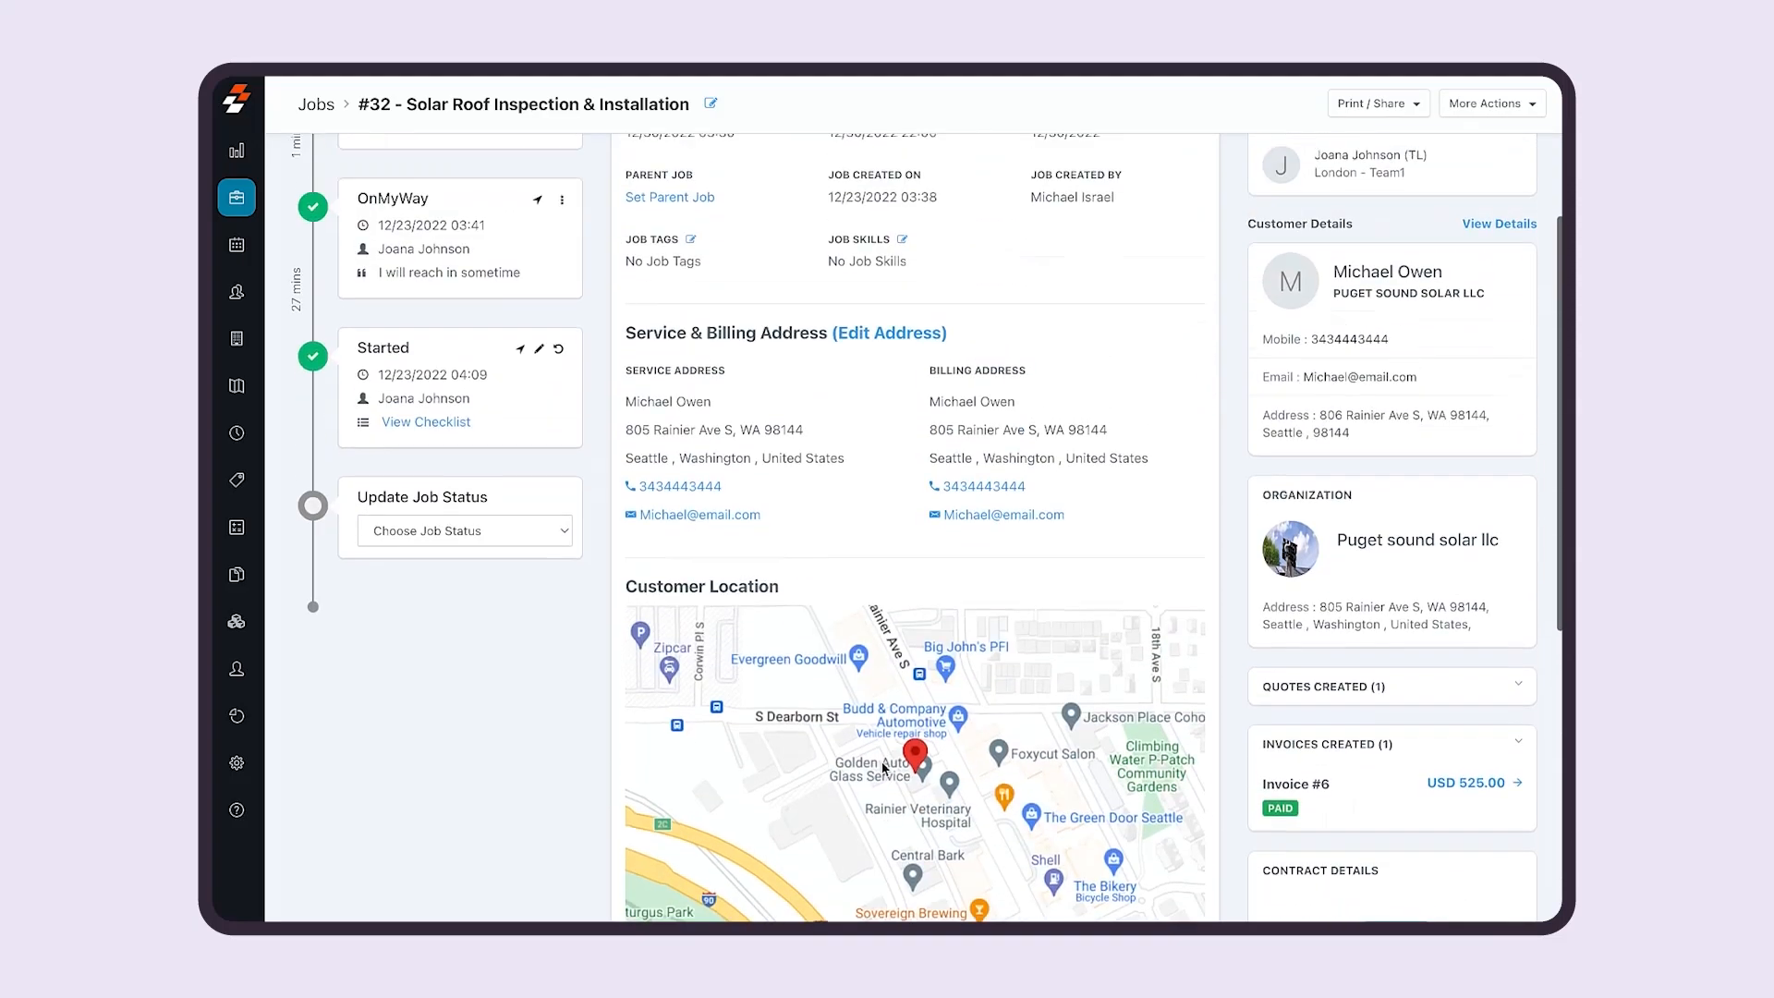
{"action": "scroll", "coordinate": [882, 768], "scroll_direction": "up", "scroll_amount": 2}
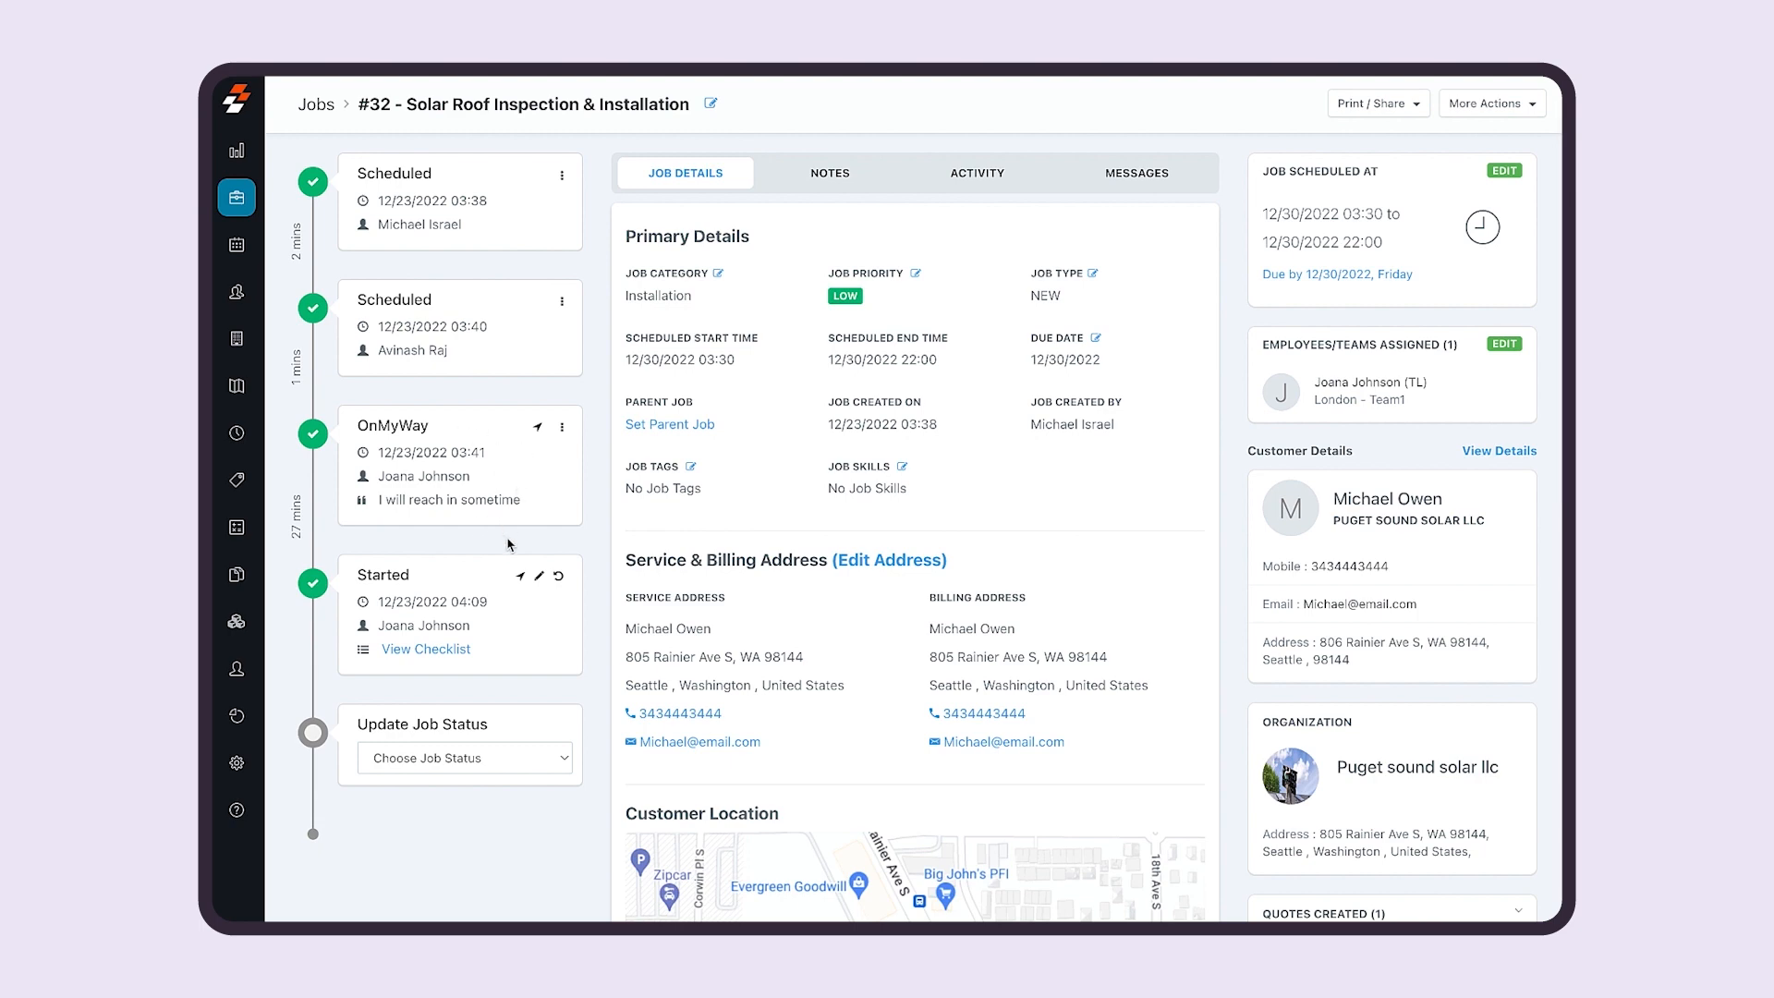
View the checklist of job #32's Started status in Zuper and check the Zuper job details on the Zoho CRM deal.
{"action": "left_click", "coordinate": [446, 655]}
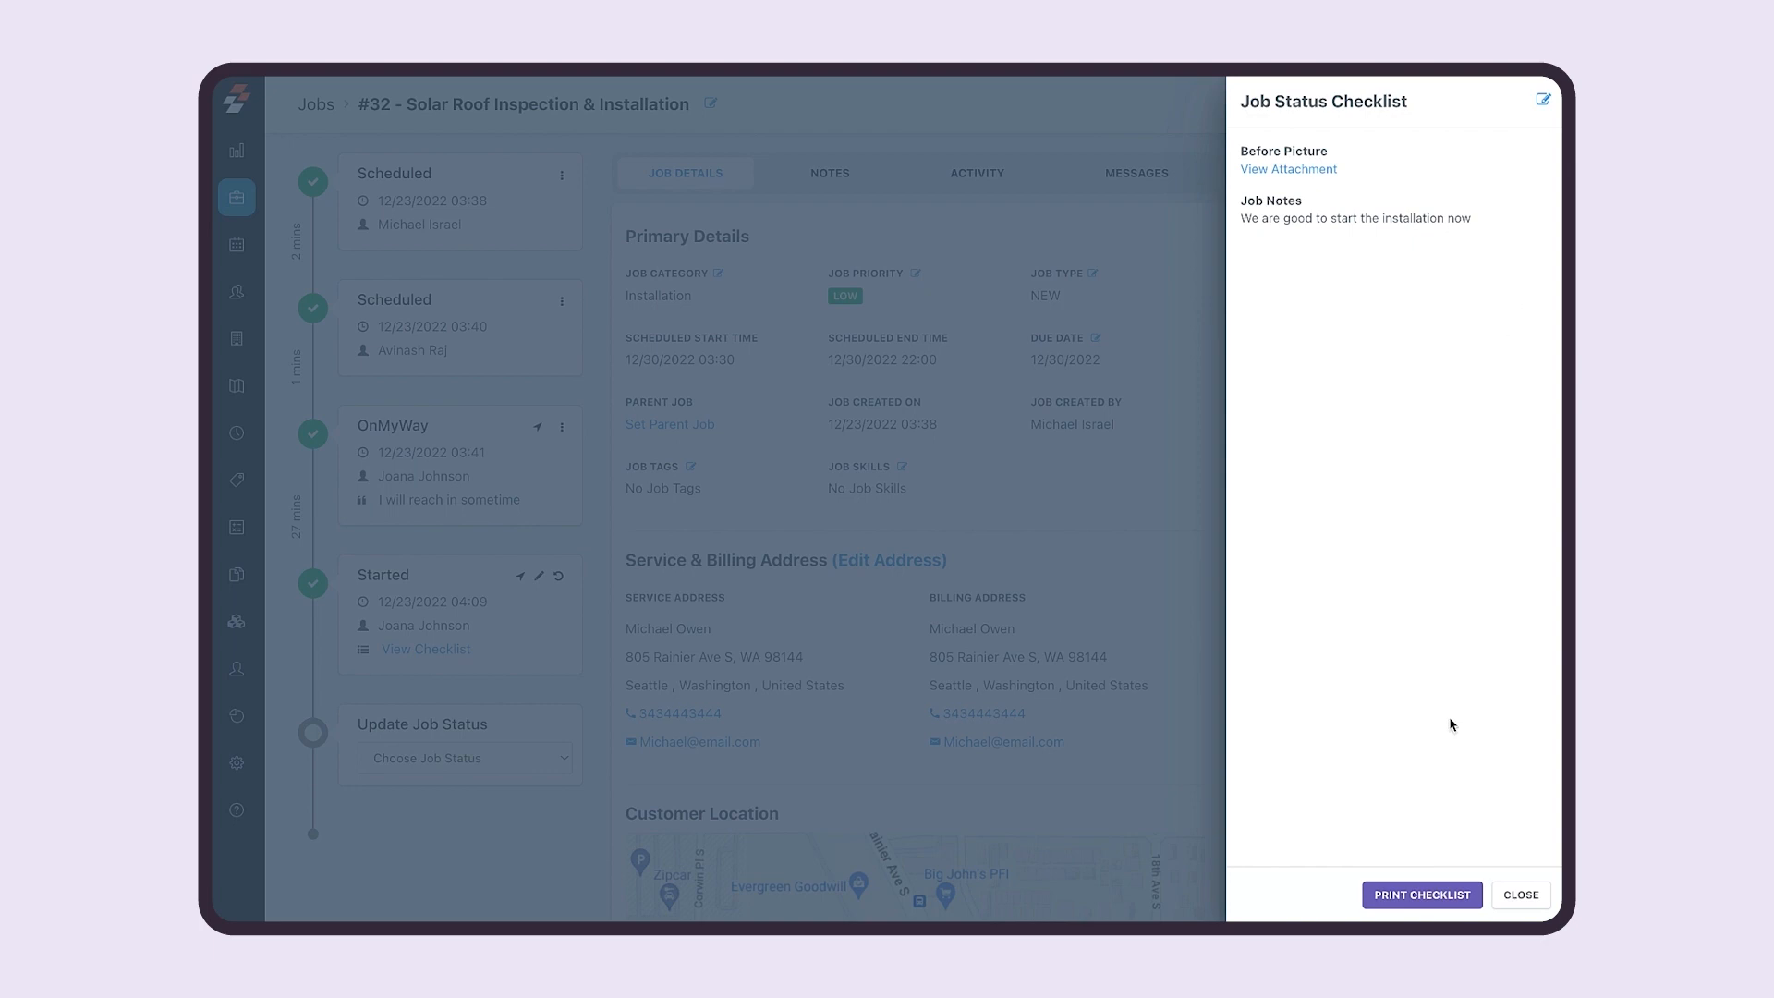
{"action": "left_click", "coordinate": [1519, 894]}
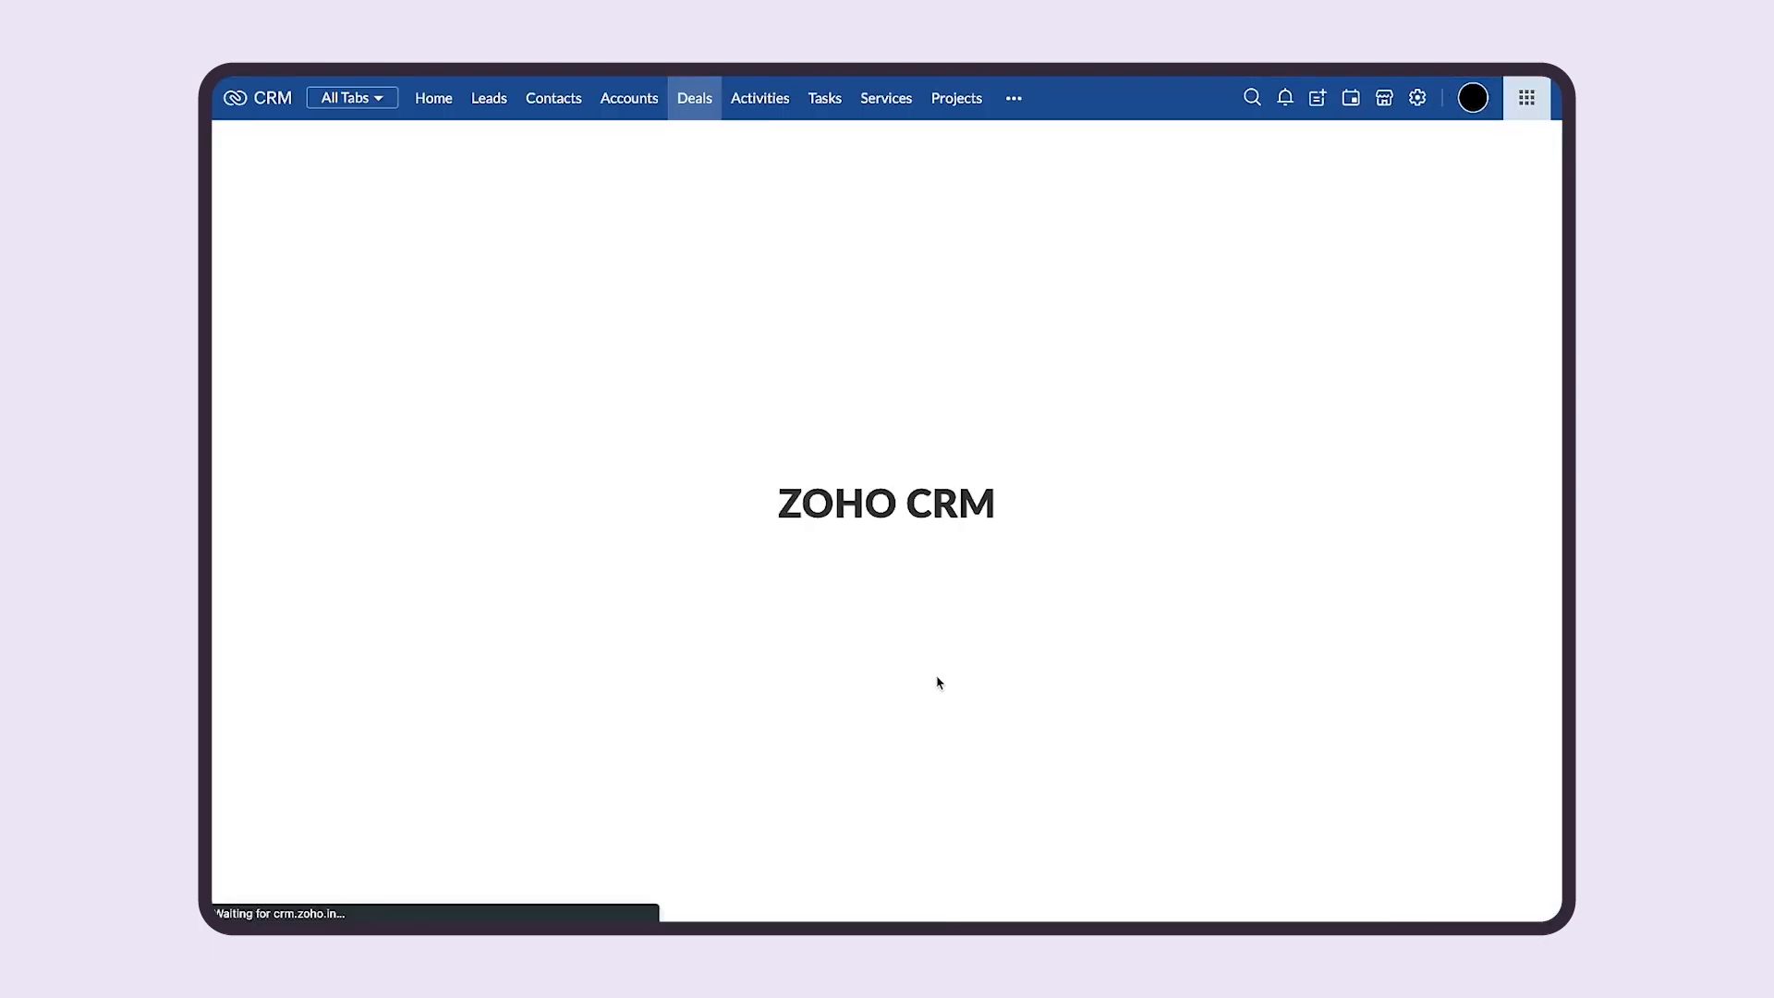
{"action": "scroll", "coordinate": [951, 685], "scroll_direction": "down", "scroll_amount": 10}
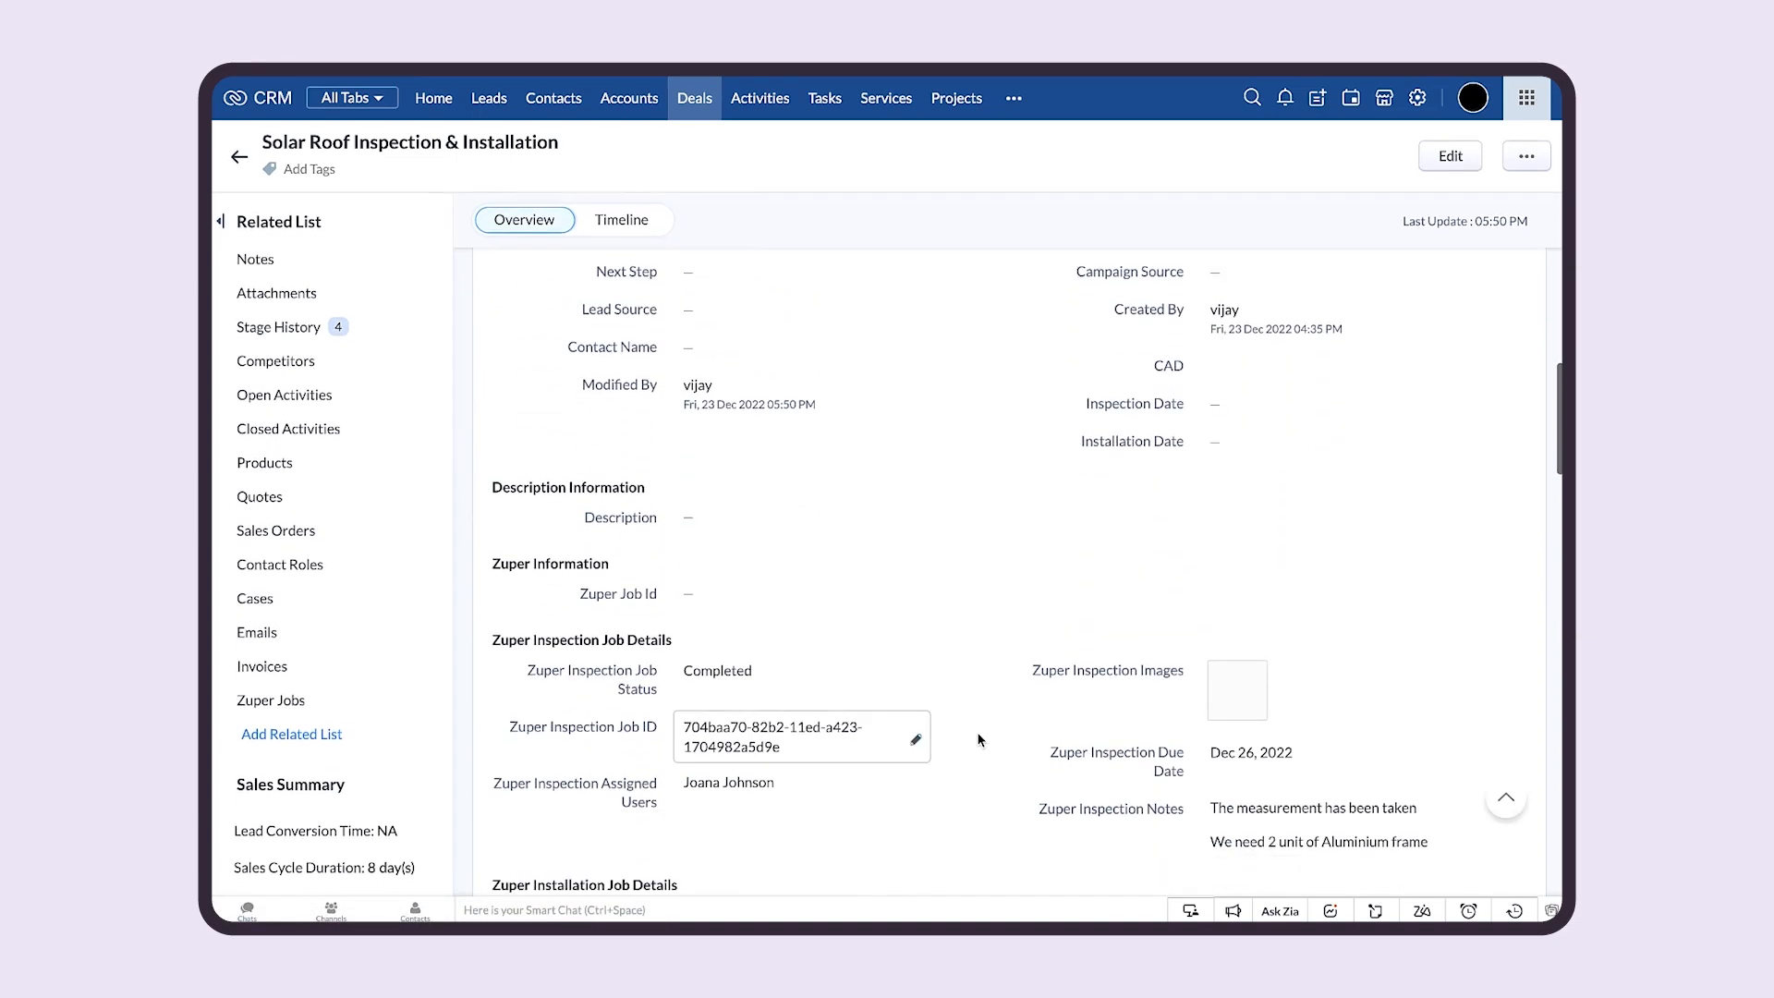
{"action": "scroll", "coordinate": [978, 739], "scroll_direction": "down", "scroll_amount": 3}
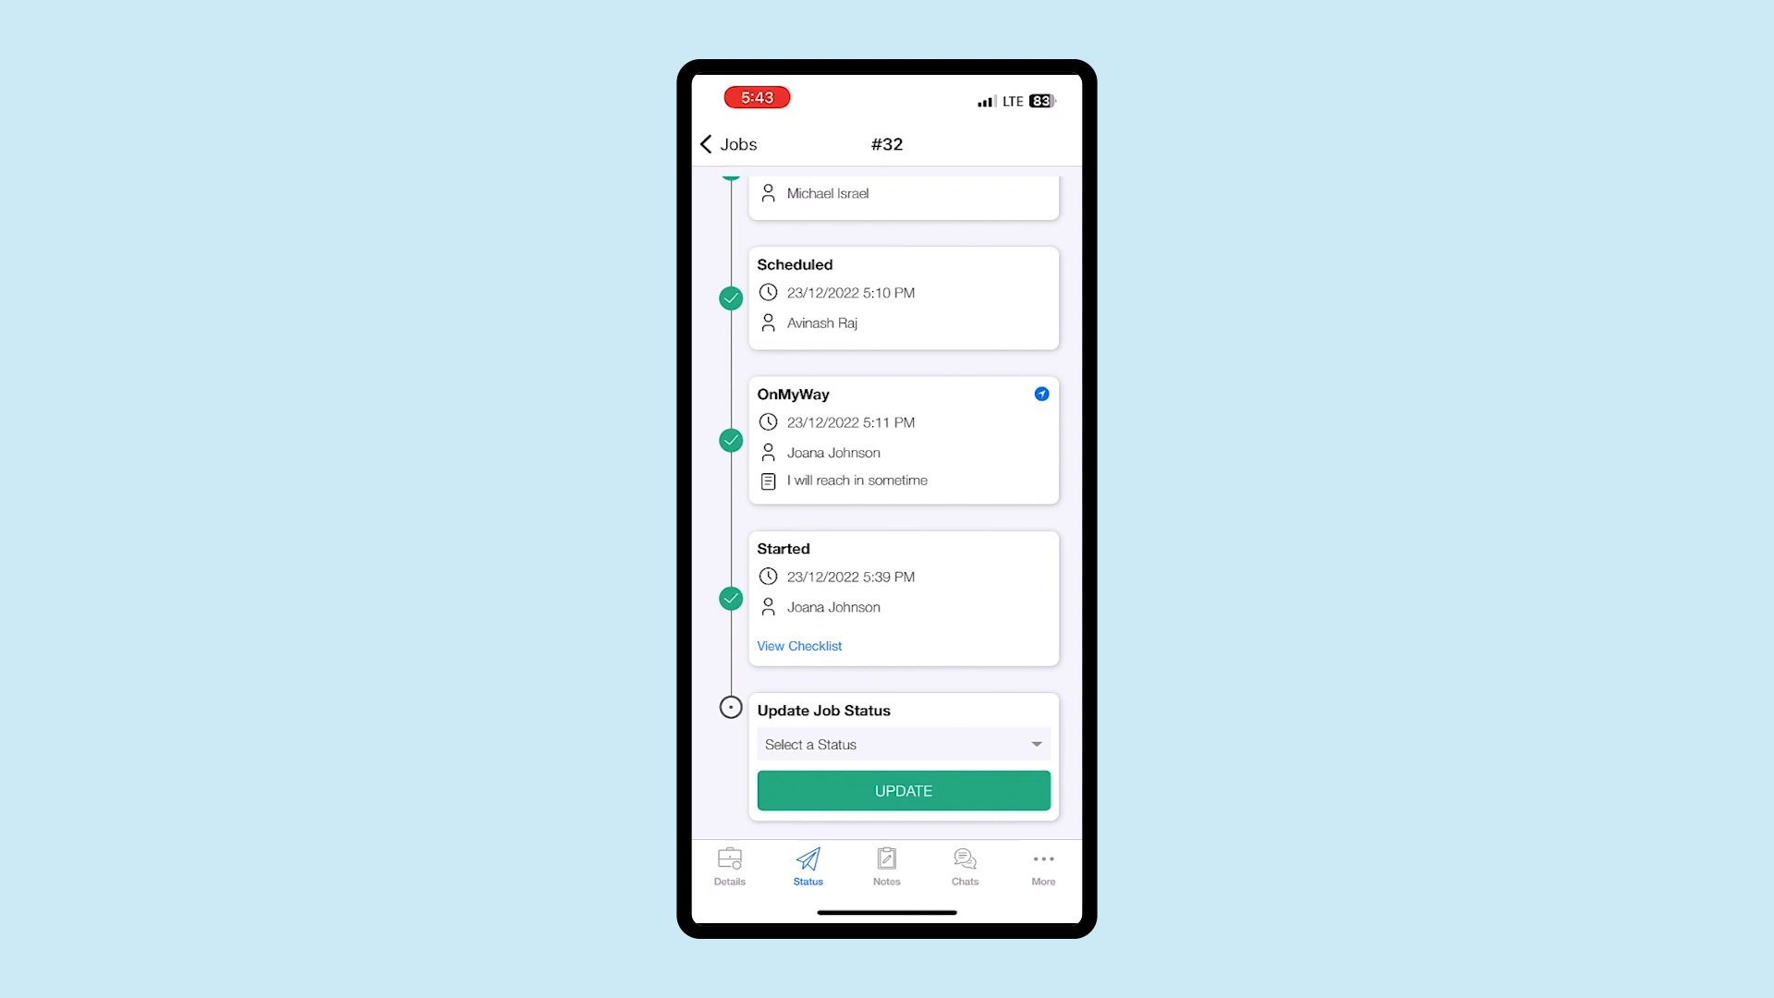
In the Zuper mobile app, select the Completed status for job #32 and attach a solar panel roof photo as the checklist's After Picture.
{"action": "left_click", "coordinate": [903, 744]}
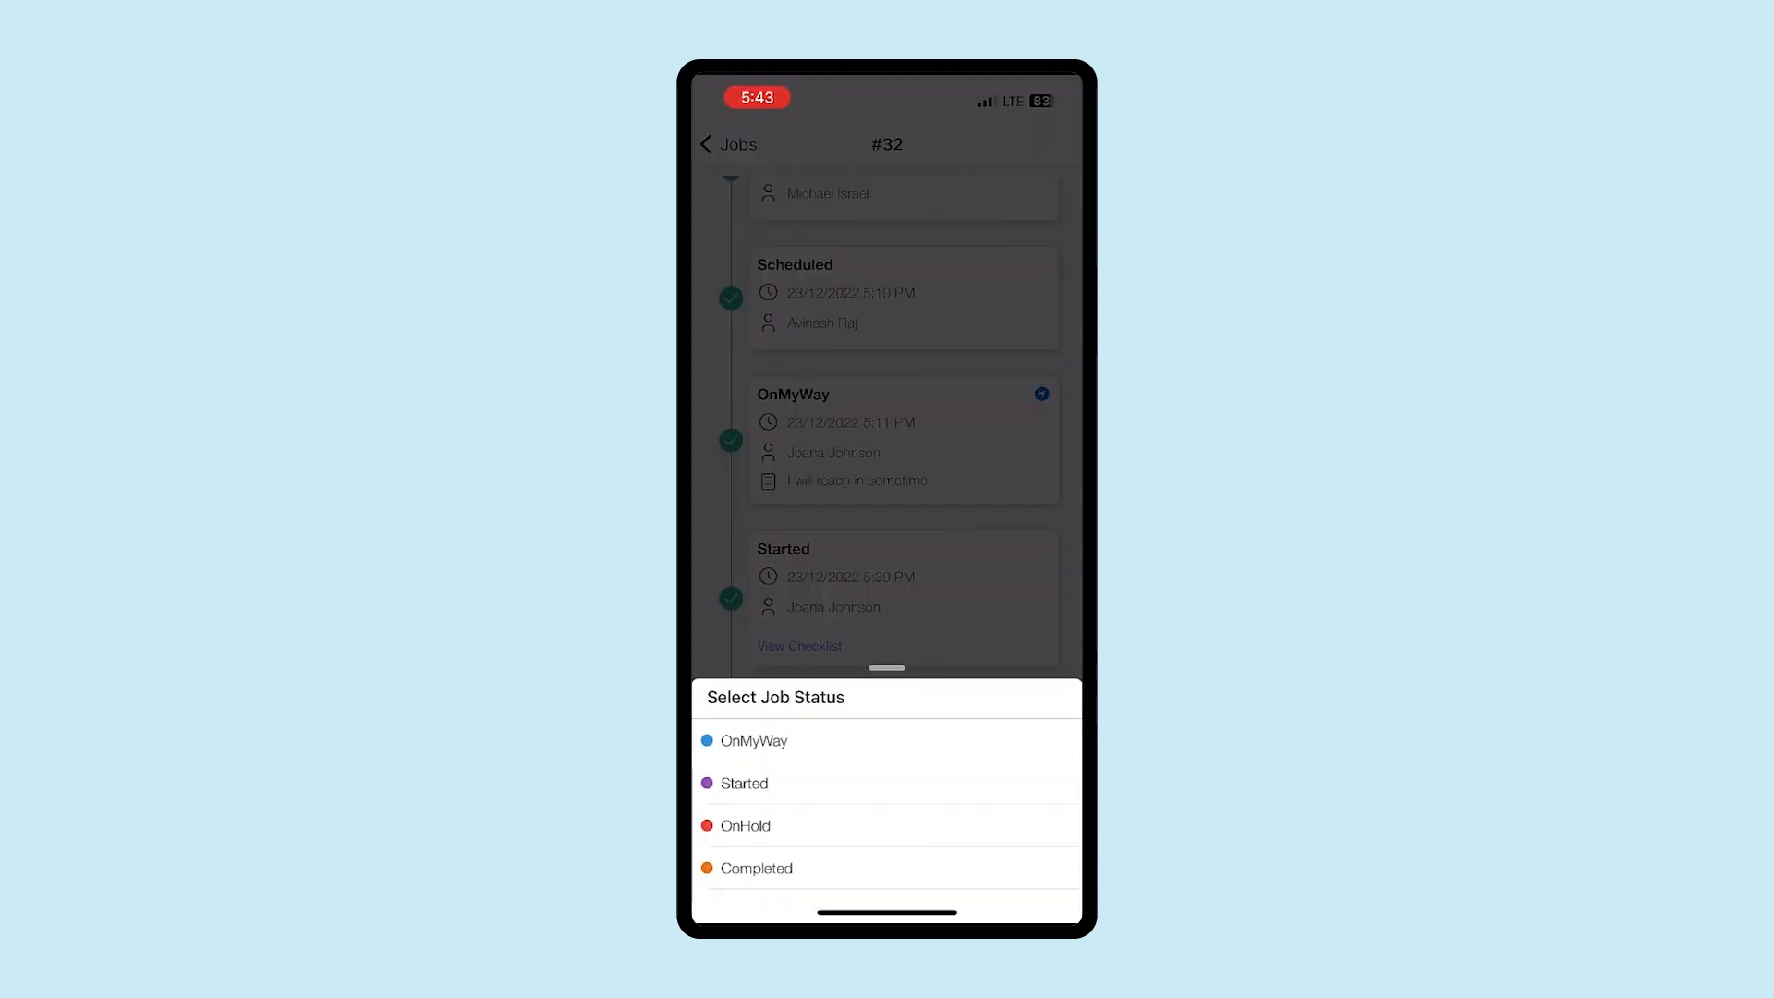
{"action": "left_click", "coordinate": [755, 867]}
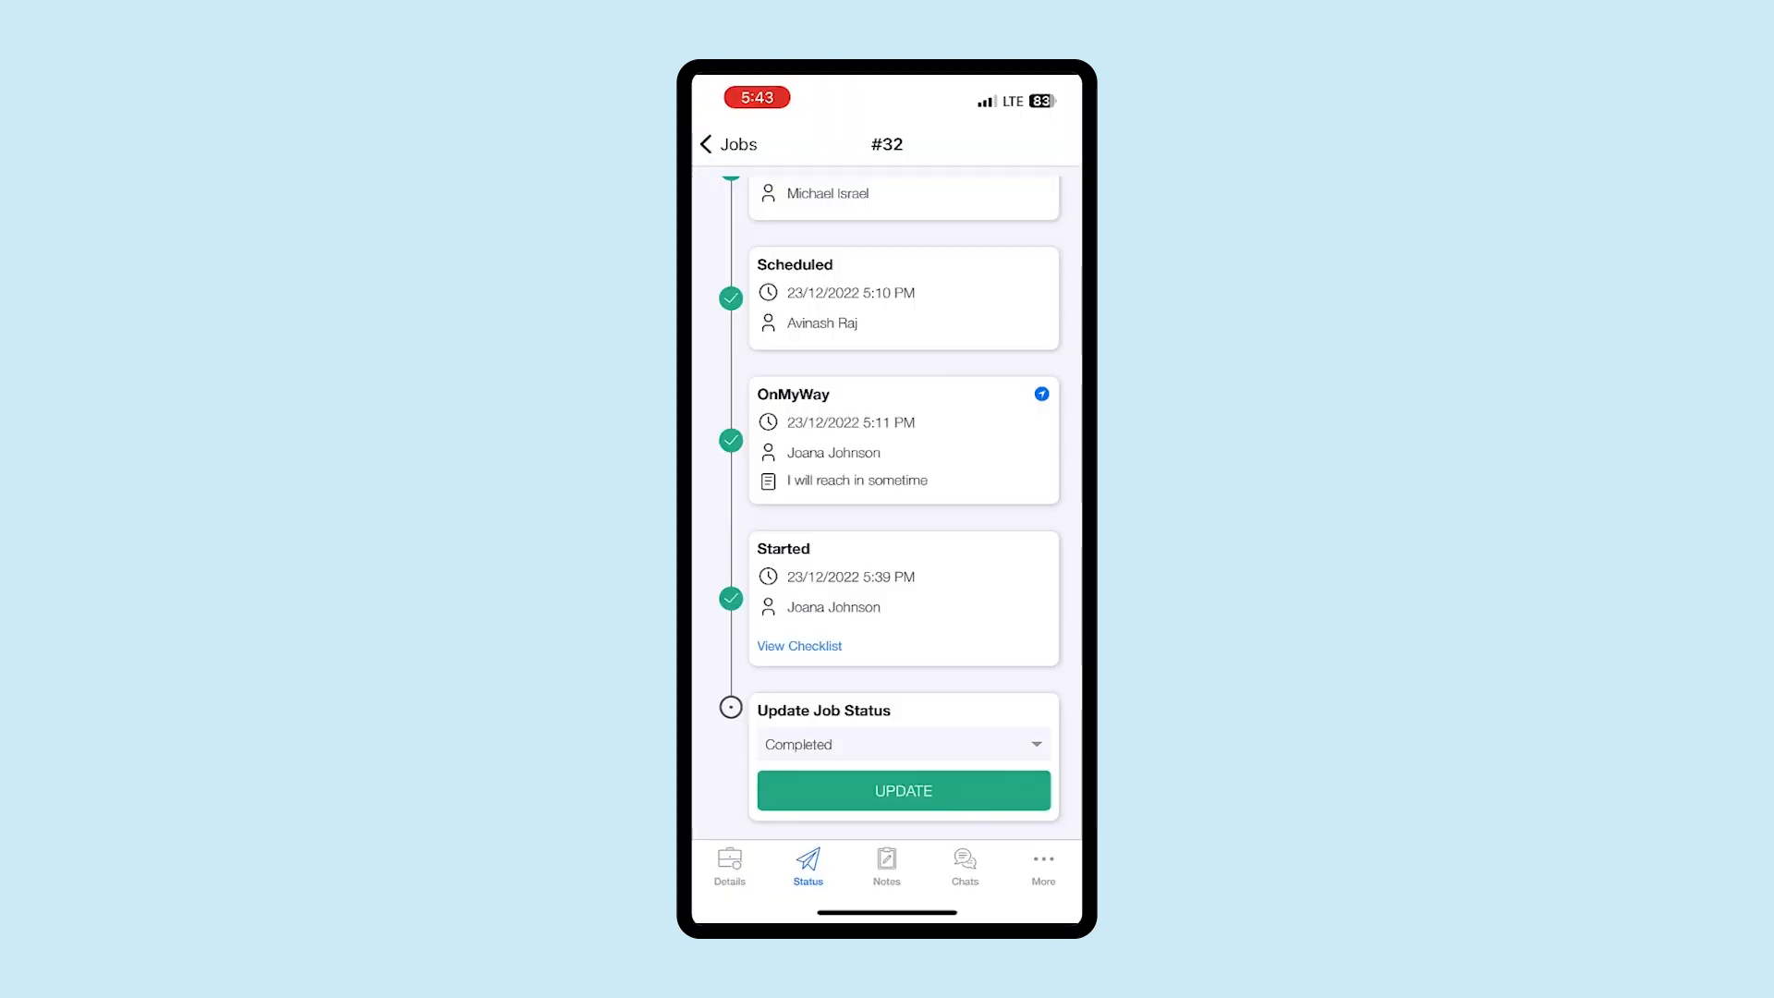
{"action": "left_click", "coordinate": [799, 644]}
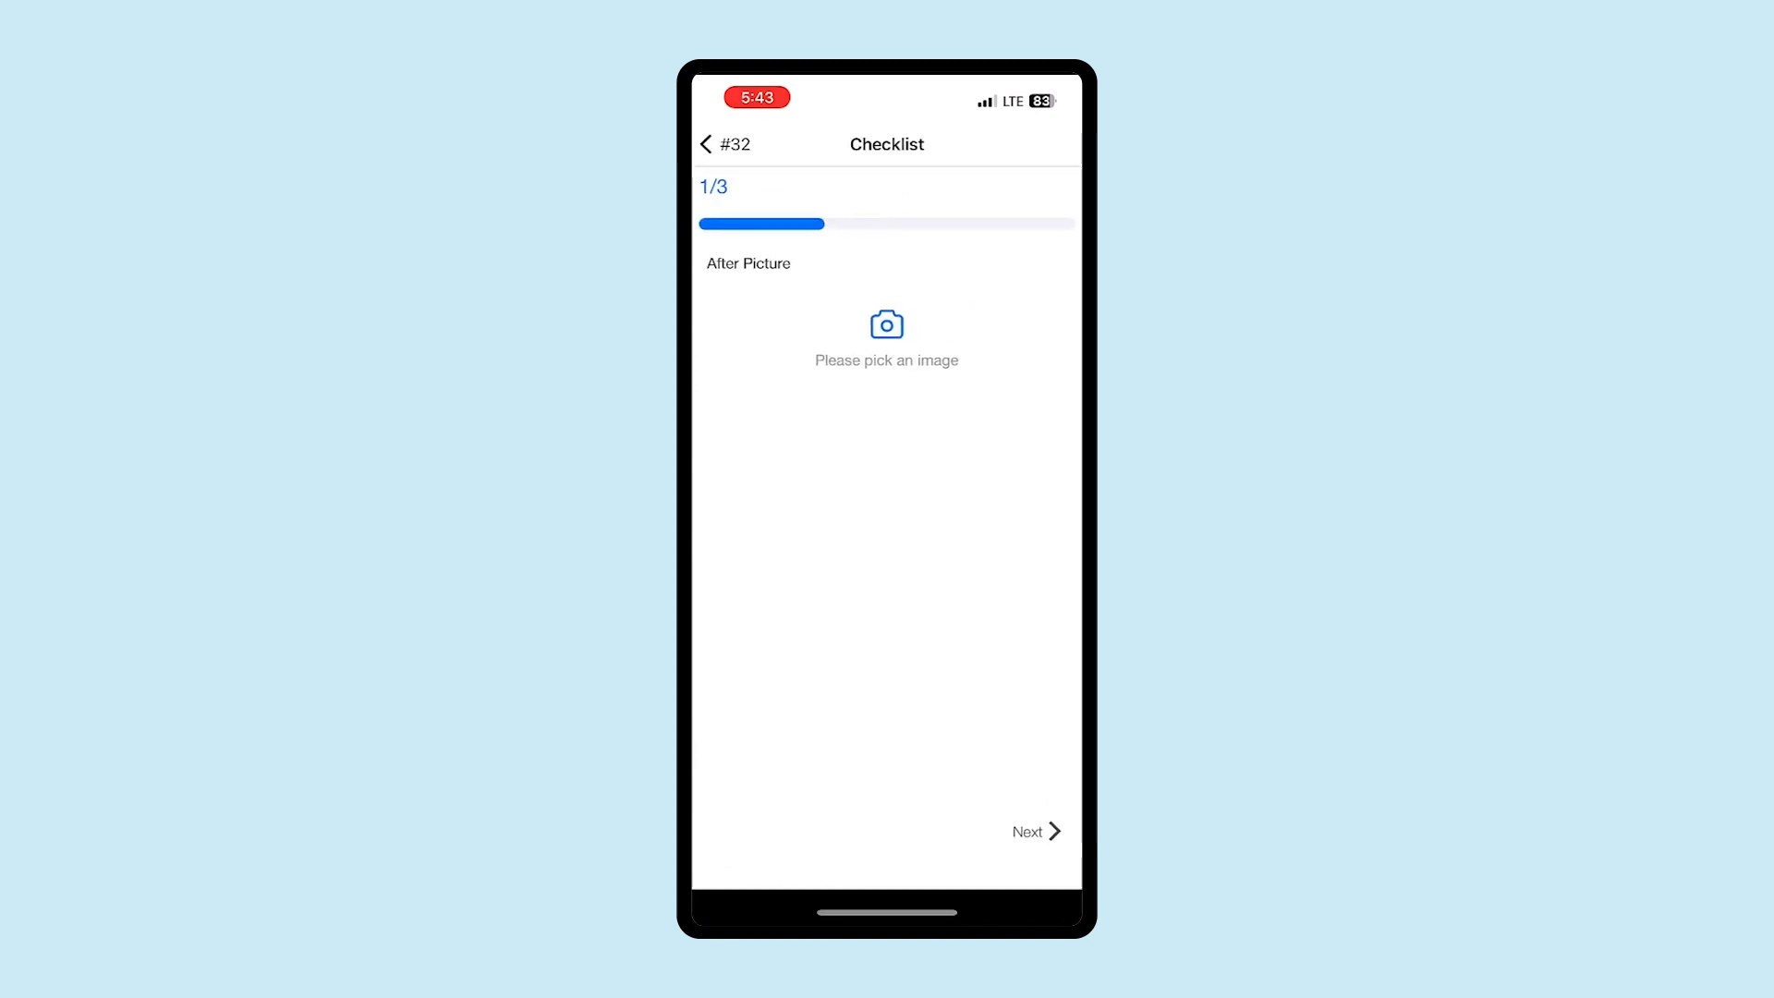
{"action": "left_click", "coordinate": [886, 324]}
{"action": "left_click", "coordinate": [883, 796]}
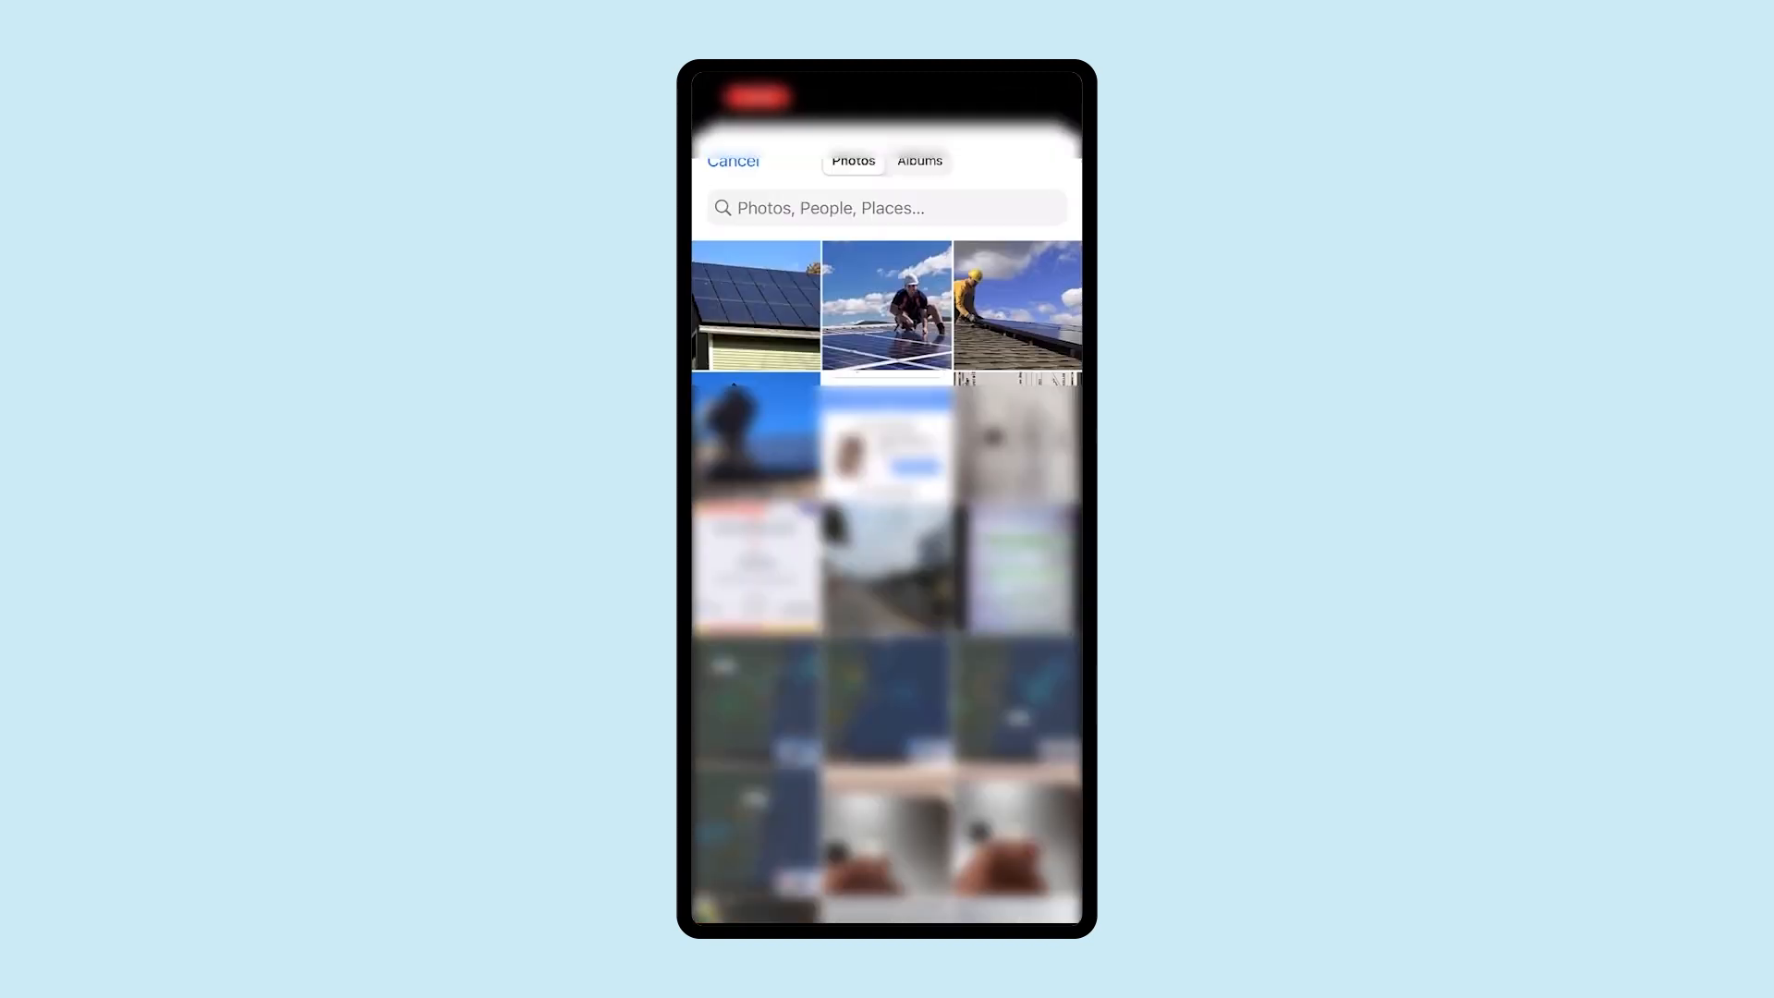
{"action": "left_click", "coordinate": [756, 305]}
{"action": "left_click", "coordinate": [1052, 868]}
{"action": "left_click", "coordinate": [1036, 831]}
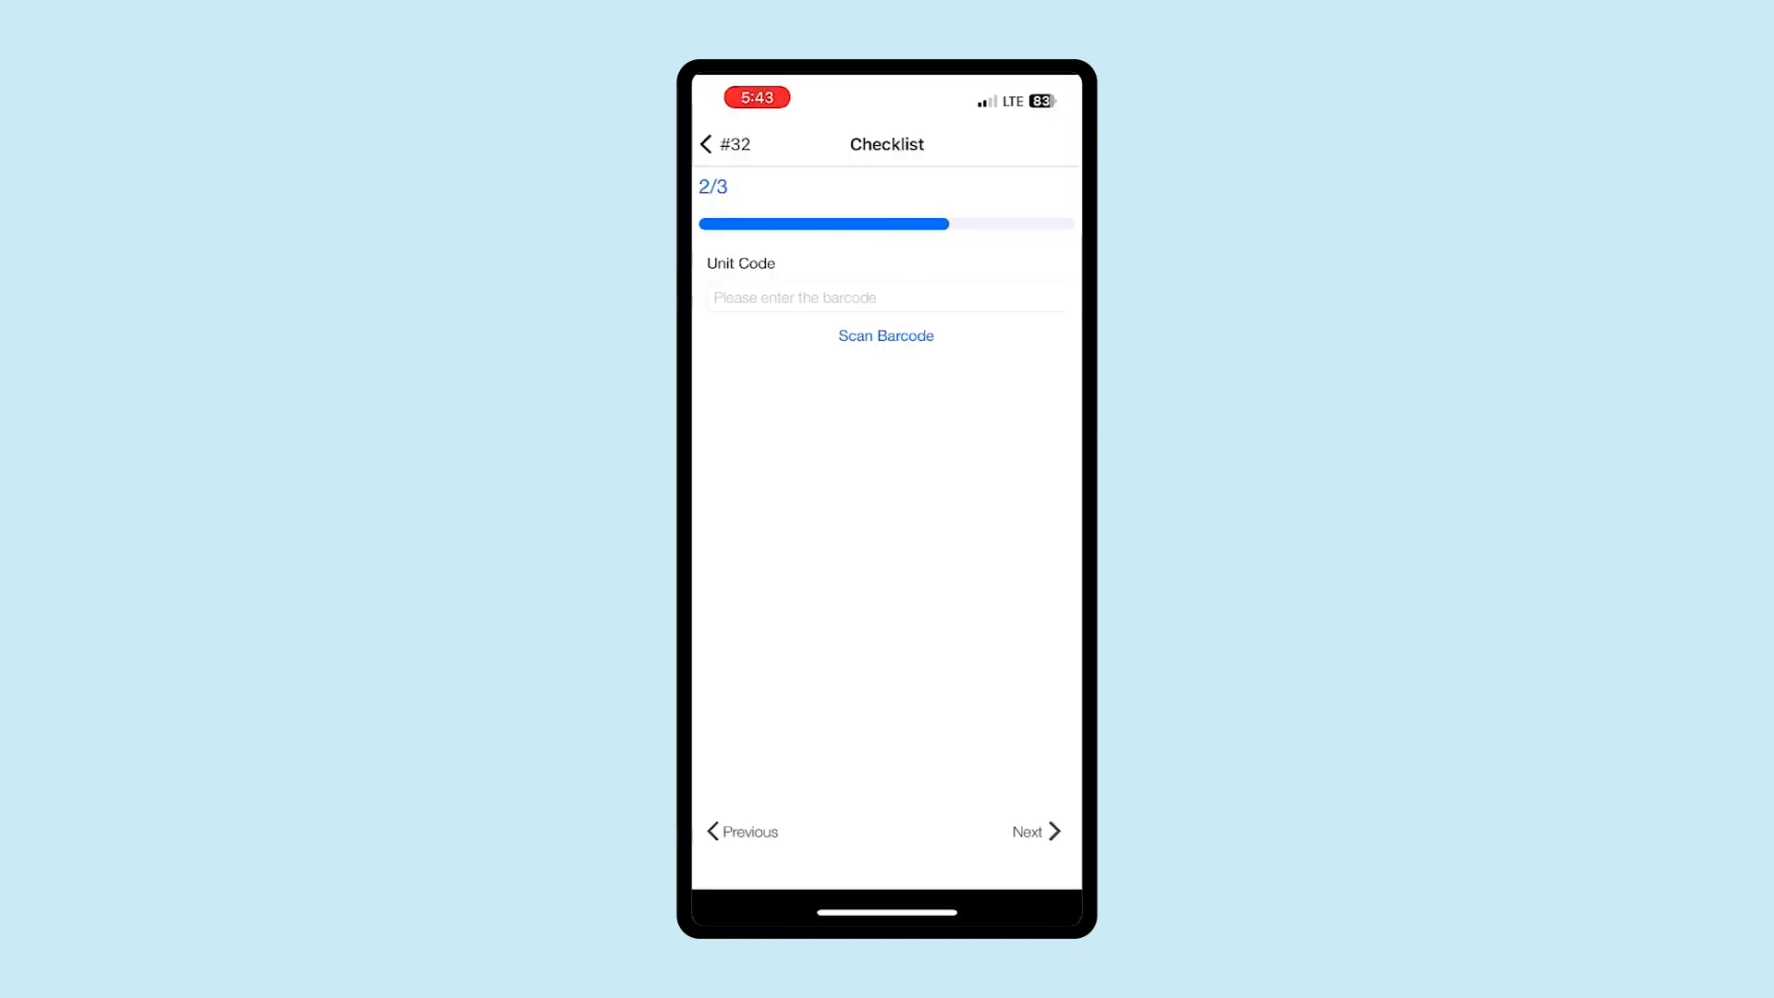
Enter ASPF-0012 as the Unit Code in the completion checklist.
{"action": "left_click", "coordinate": [886, 298]}
{"action": "type", "text": "AS"}
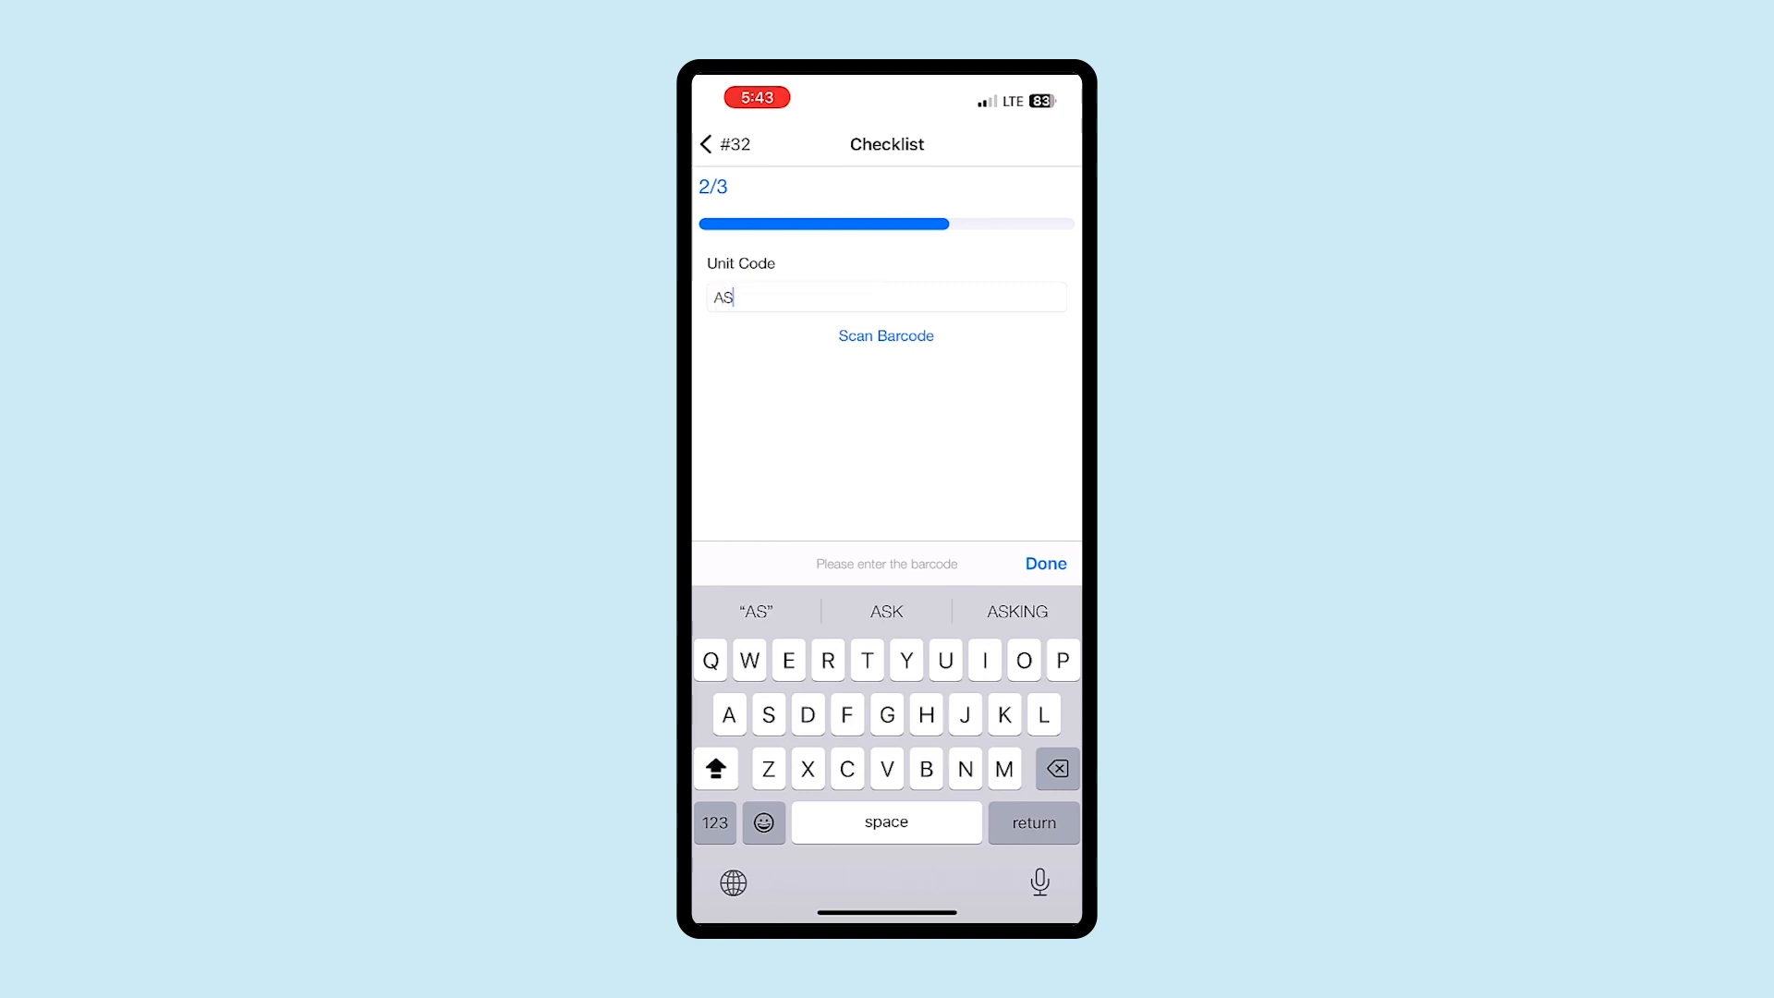
{"action": "type", "text": "PF-0010"}
{"action": "left_click", "coordinate": [1046, 564]}
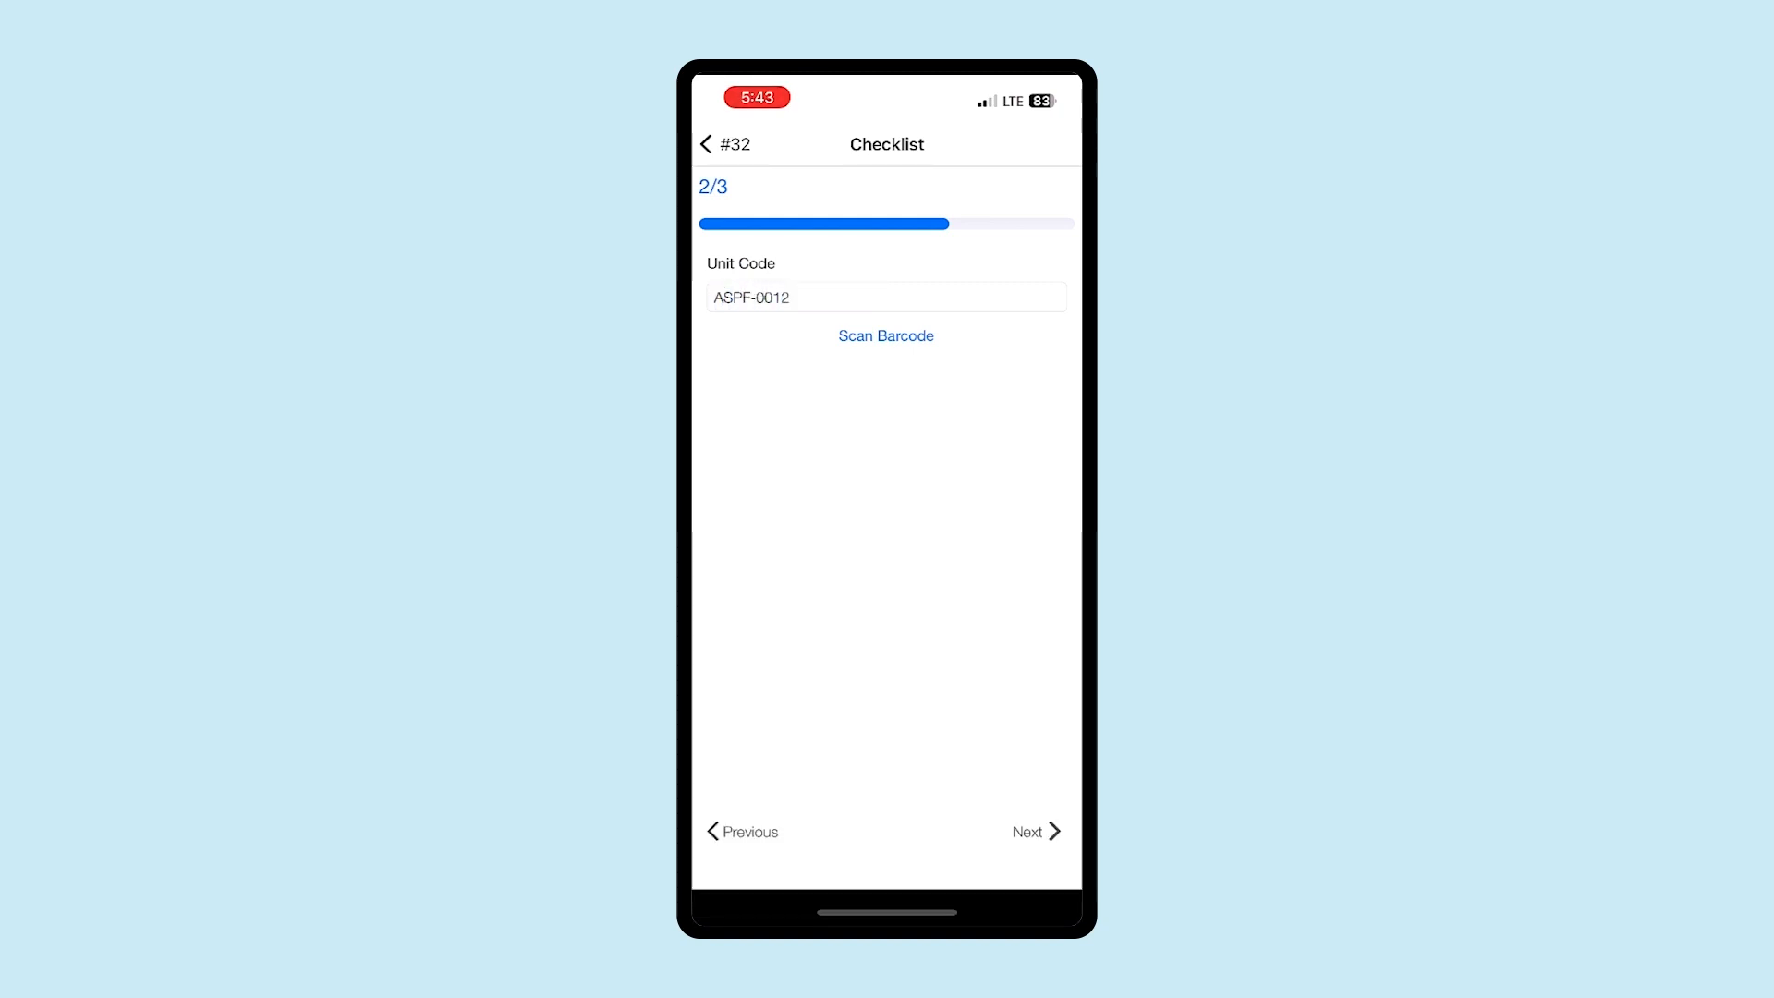
{"action": "left_click", "coordinate": [1035, 831]}
Enter the job completion notes "The installation is done, and tested successfully" and capture the customer's signature to complete job #32.
{"action": "left_click", "coordinate": [886, 355]}
{"action": "type", "text": "The installation is "}
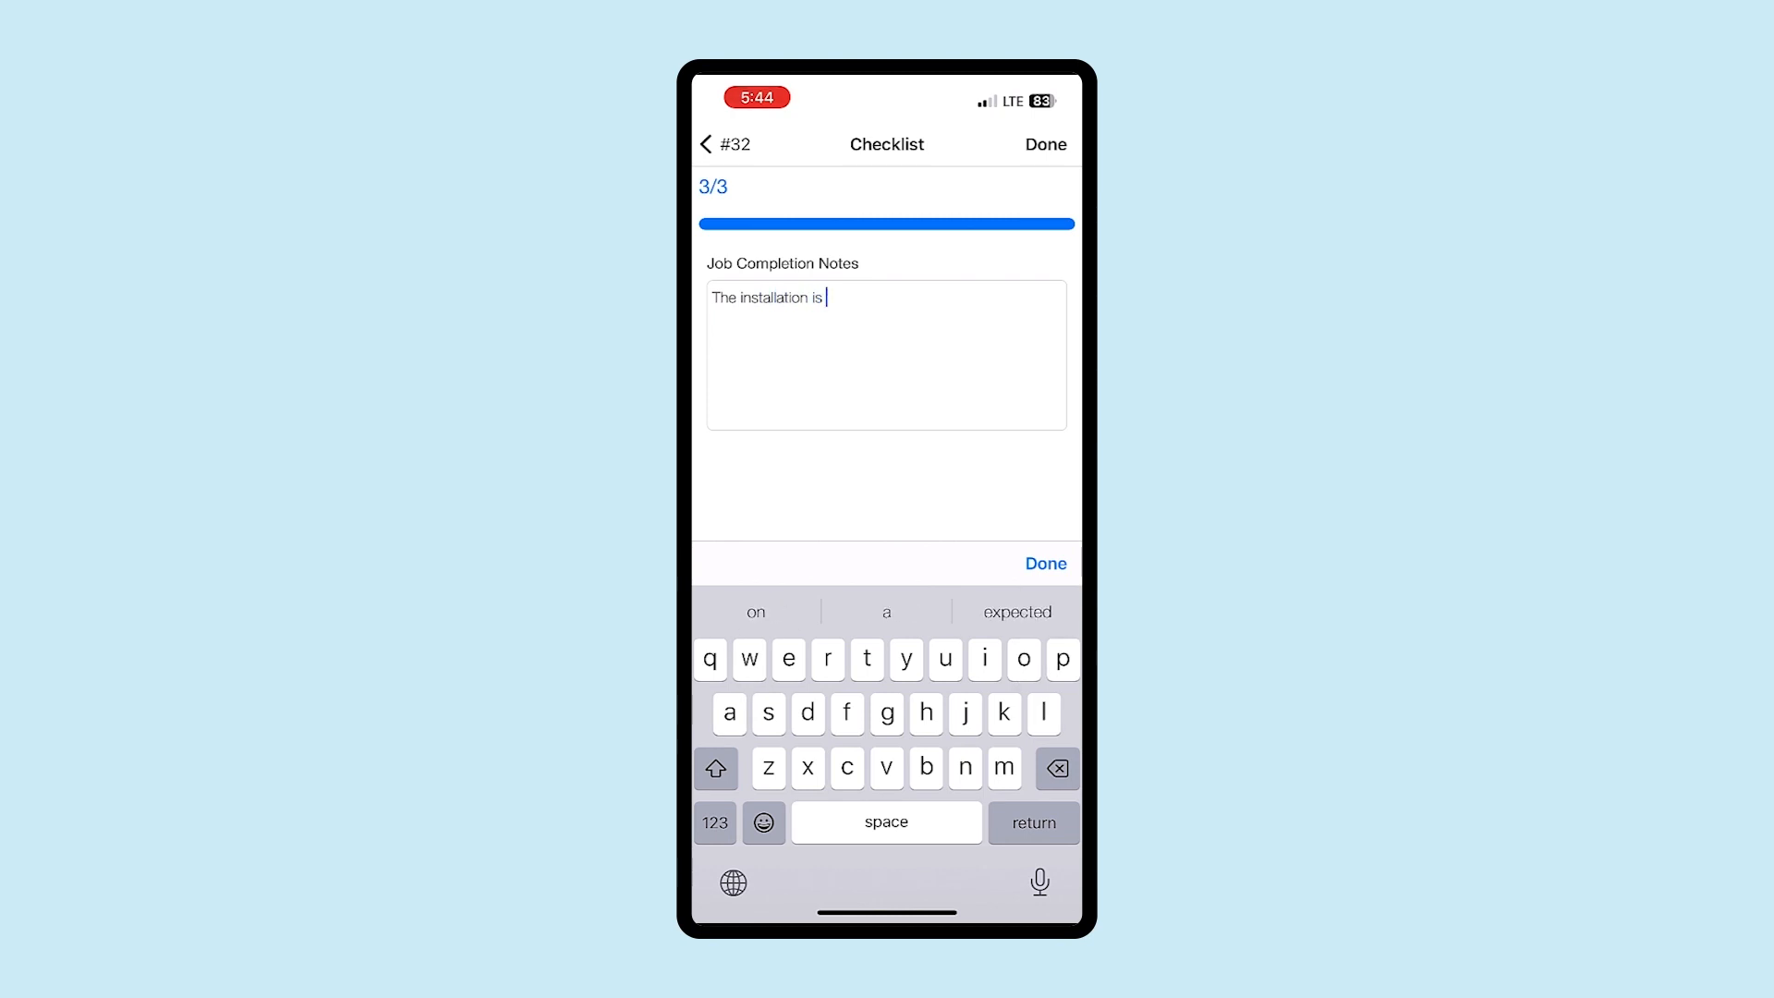
{"action": "type", "text": "done, and tested successfully"}
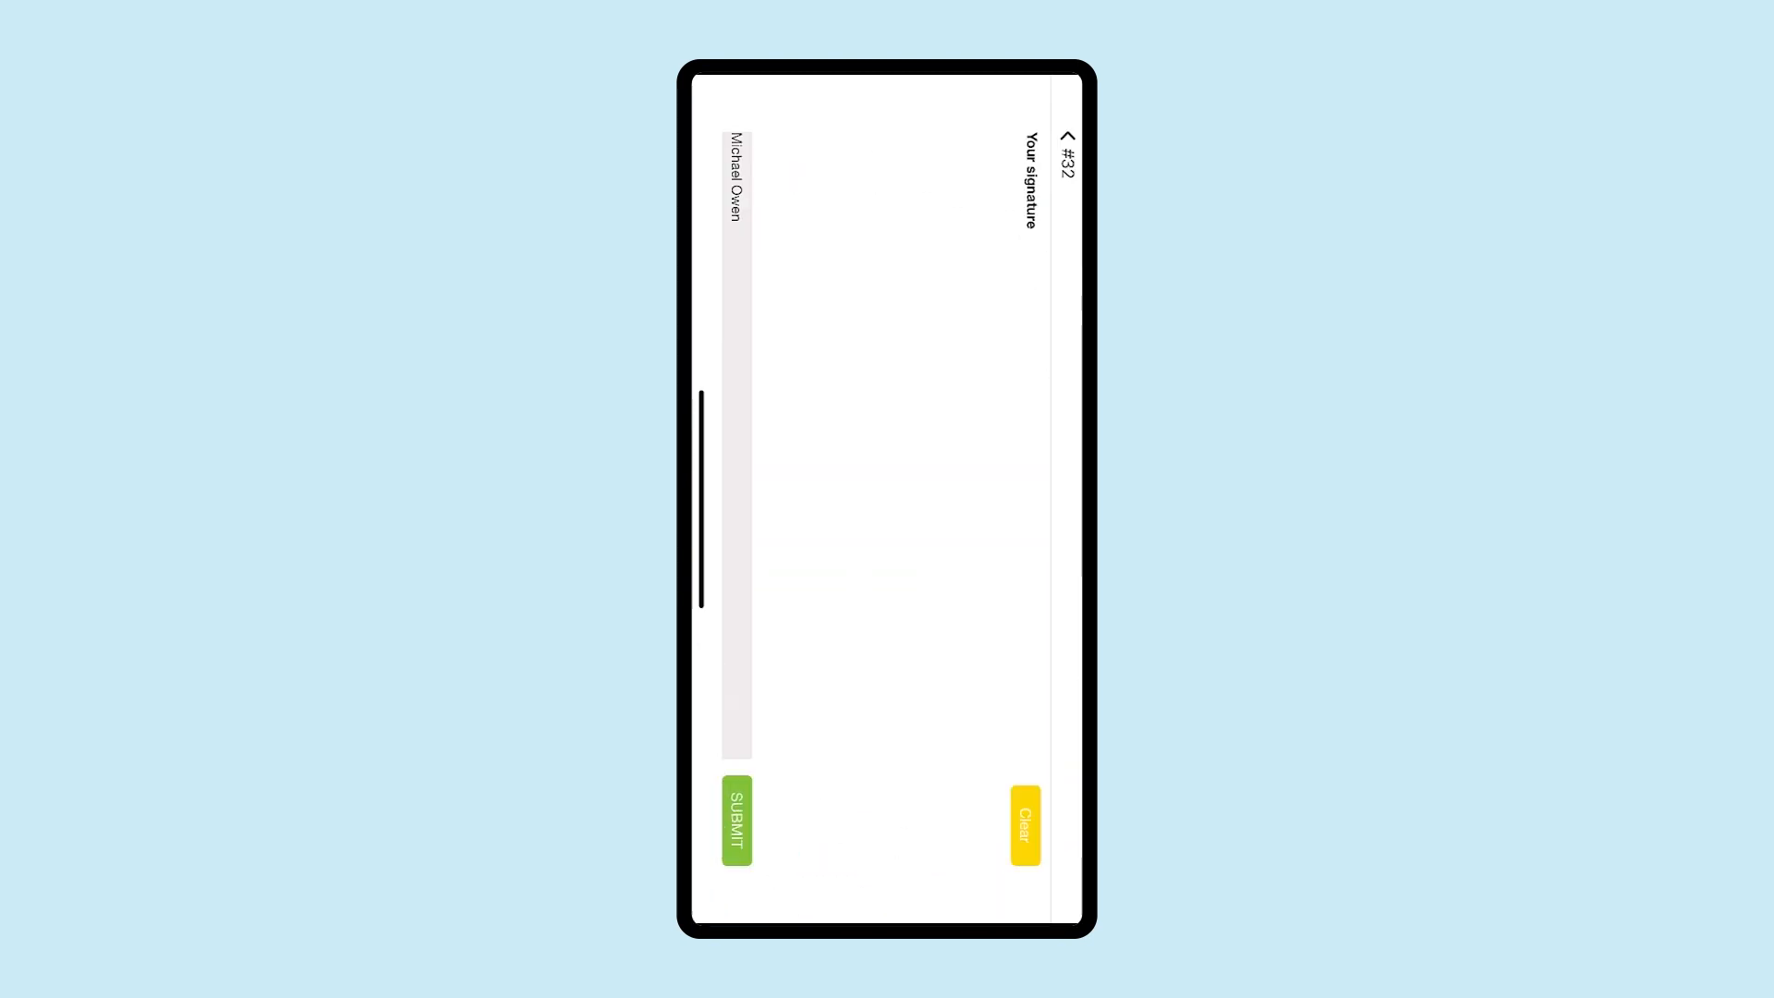
{"action": "left_click_drag", "start_coordinate": [832, 277], "coordinate": [859, 813]}
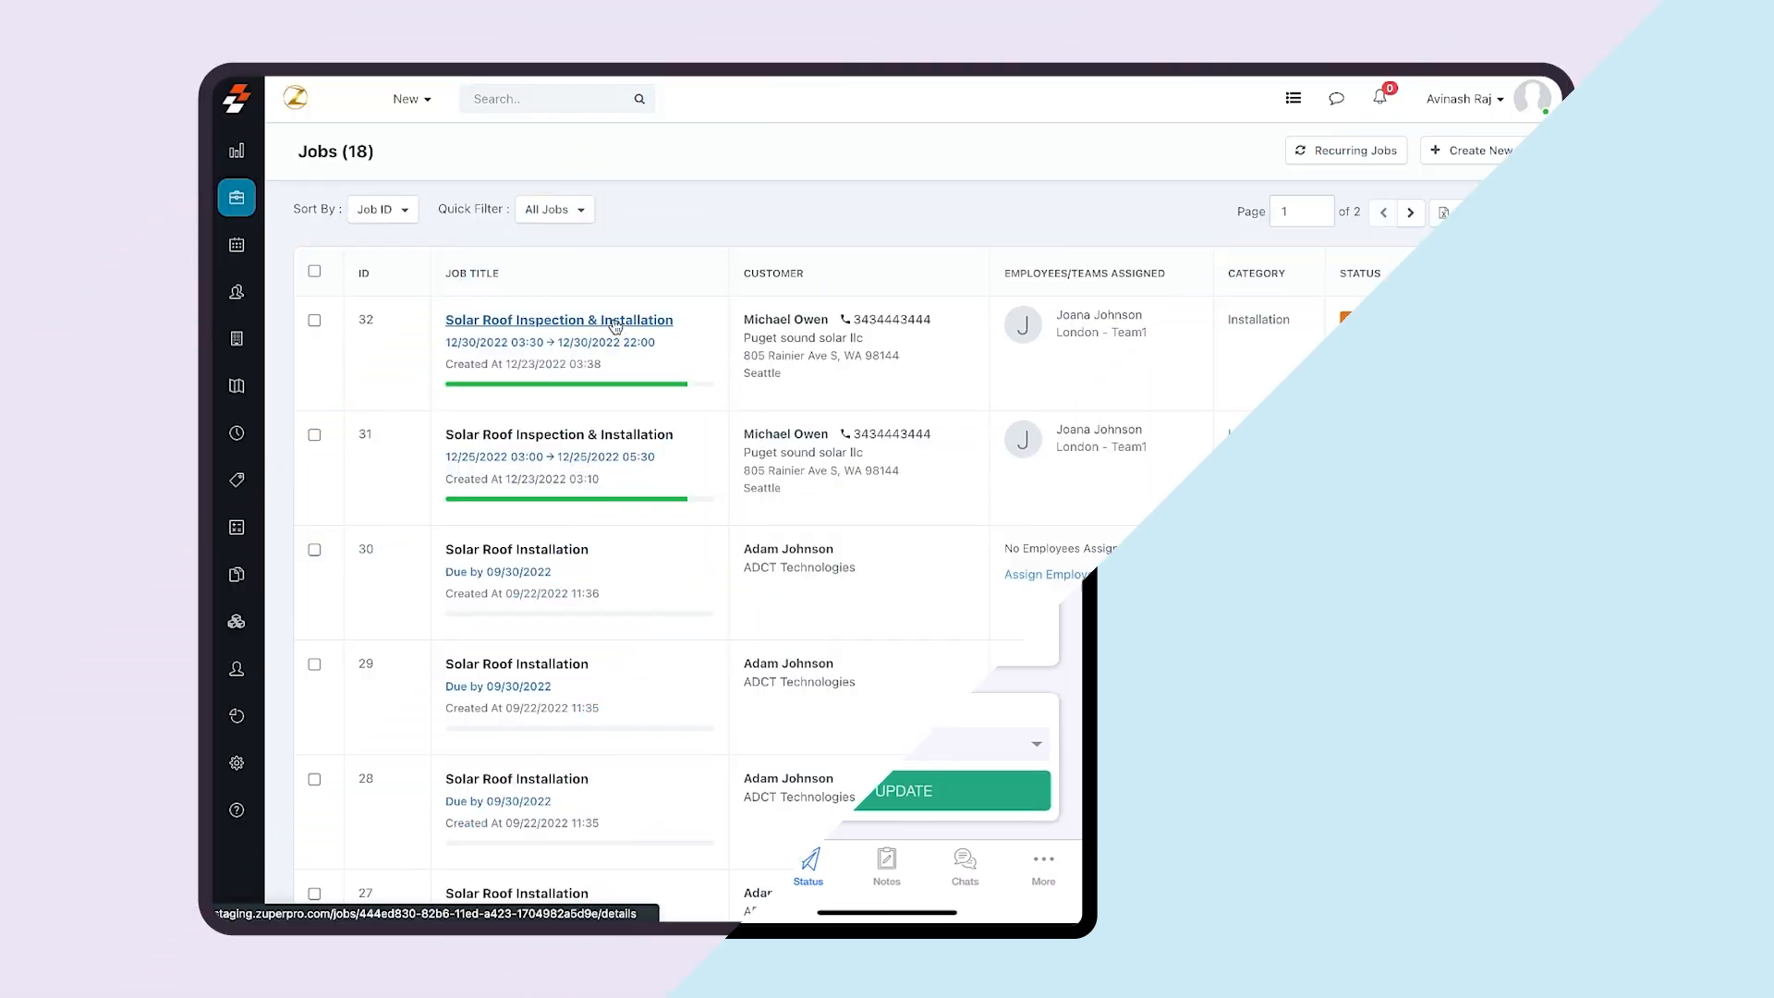
Open job #32 in Zuper's web app and view the checklist of its Completed status.
{"action": "left_click", "coordinate": [612, 318]}
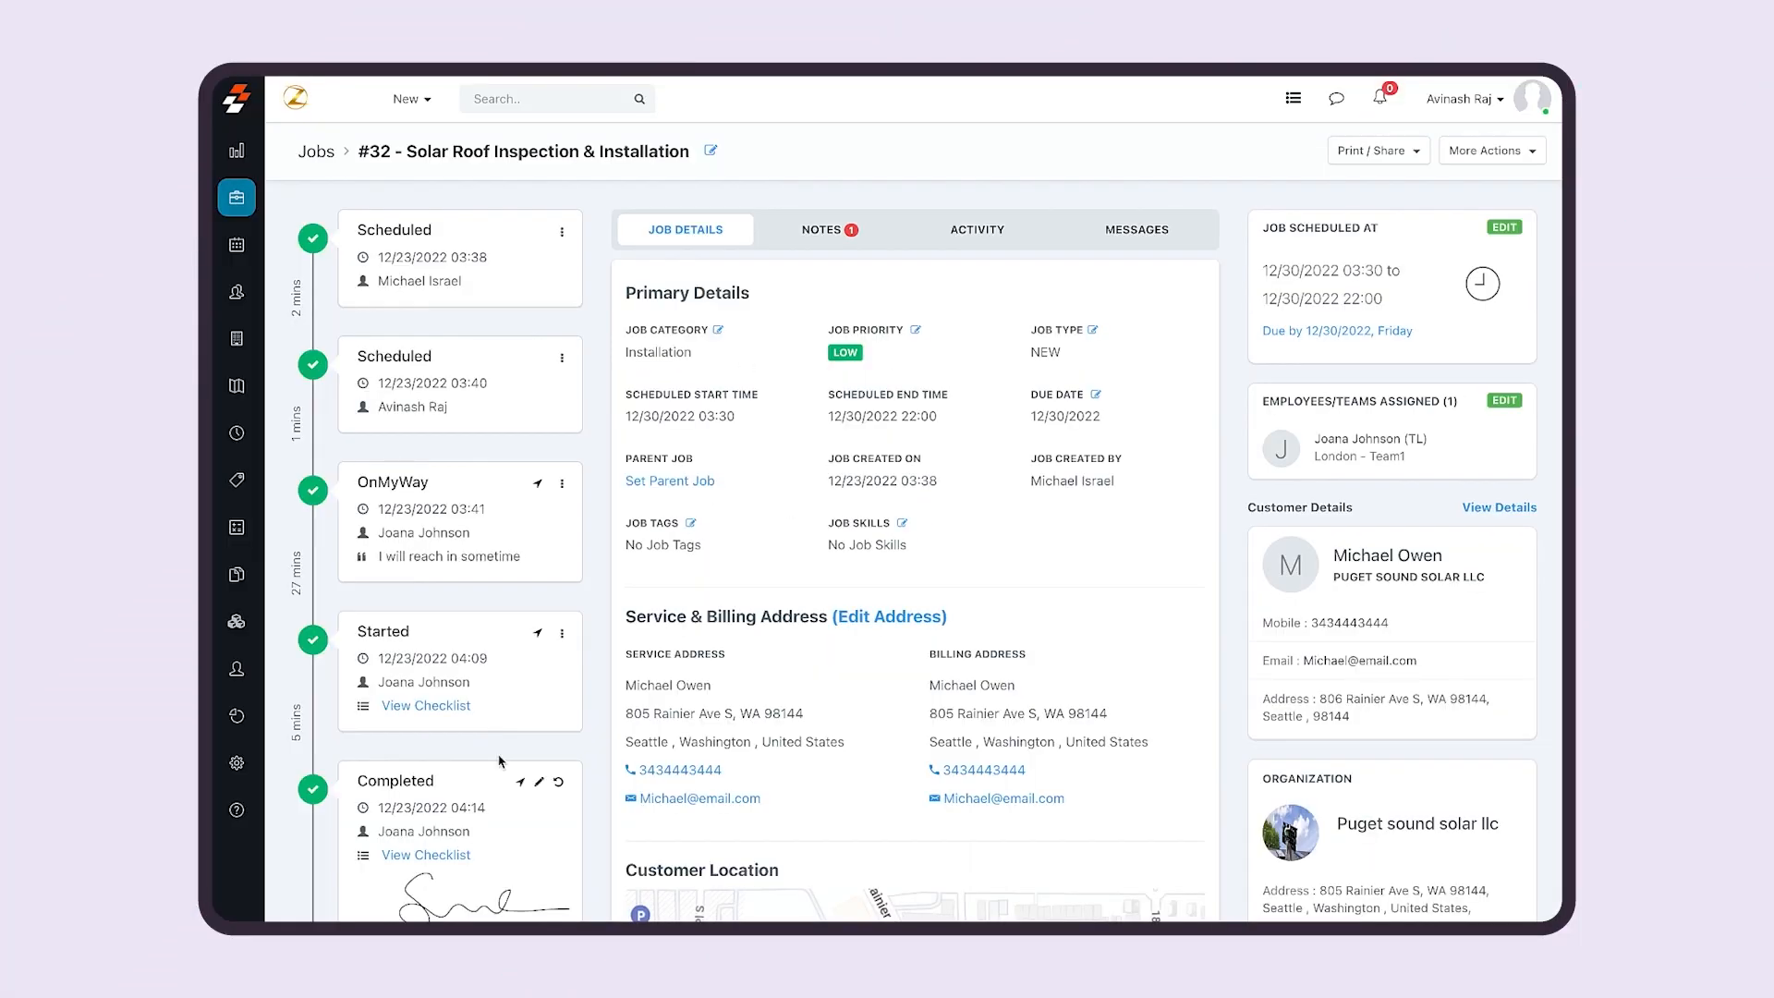
{"action": "scroll", "coordinate": [502, 762], "scroll_direction": "down", "scroll_amount": 5}
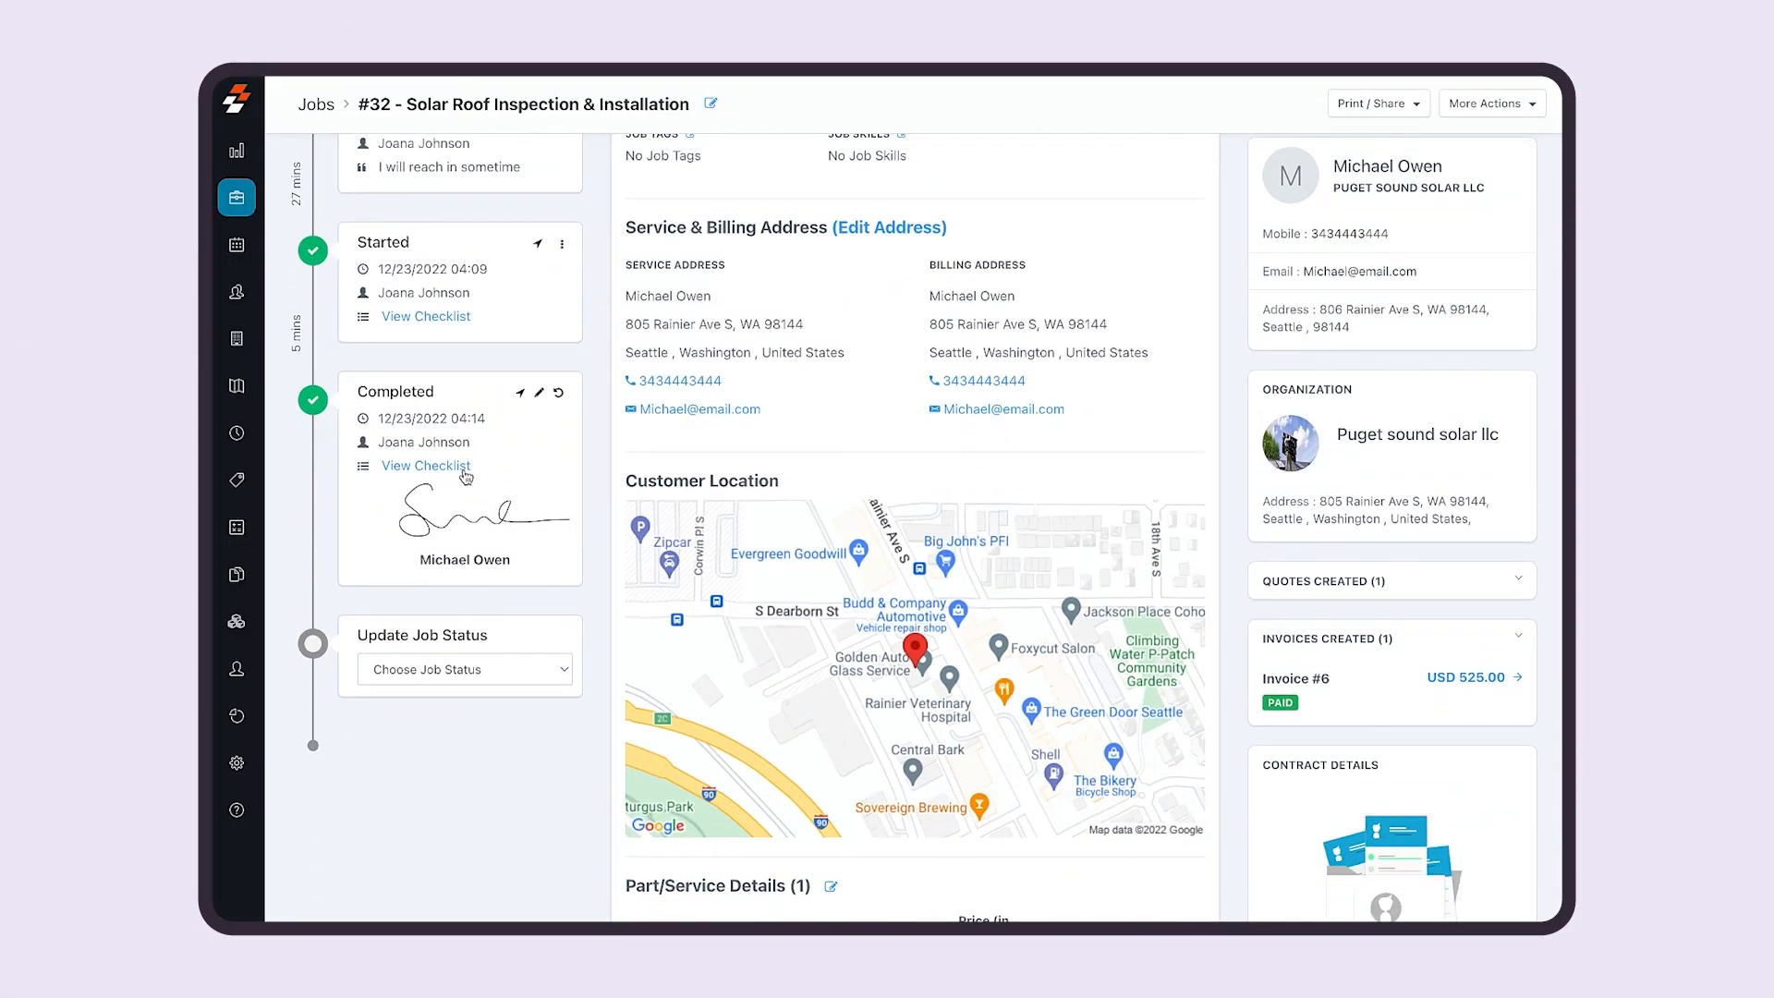
{"action": "left_click", "coordinate": [460, 467]}
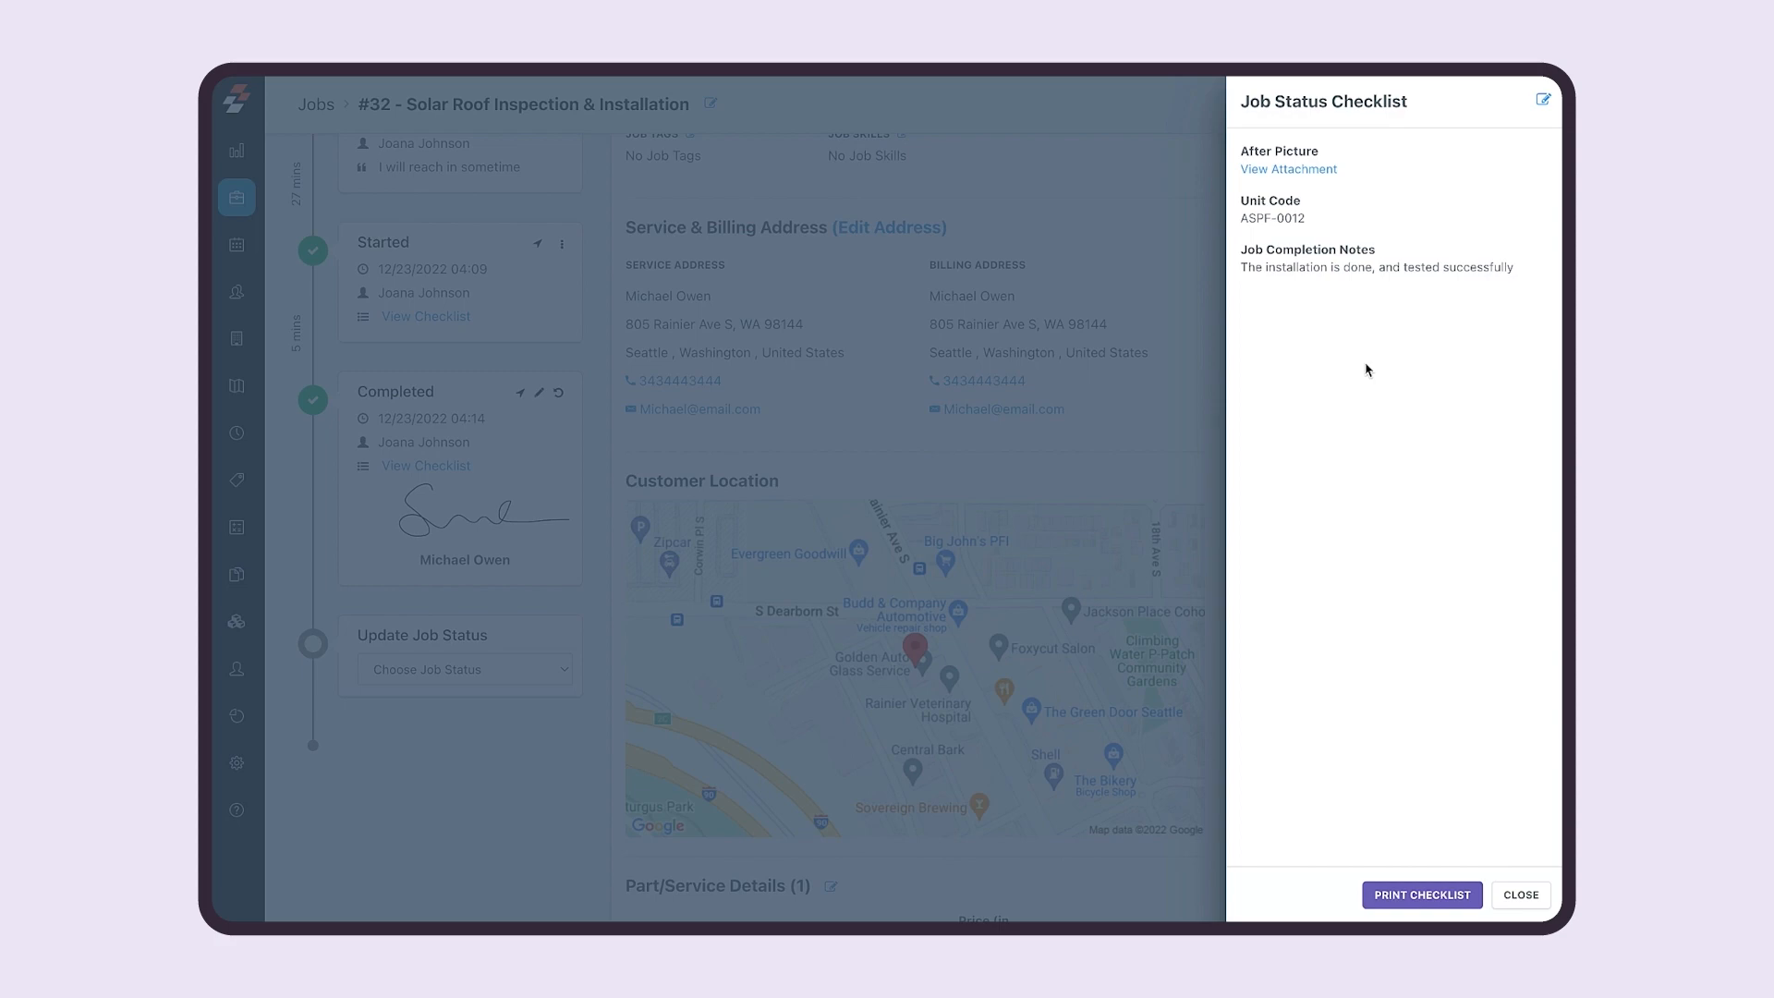
{"action": "left_click", "coordinate": [1520, 895]}
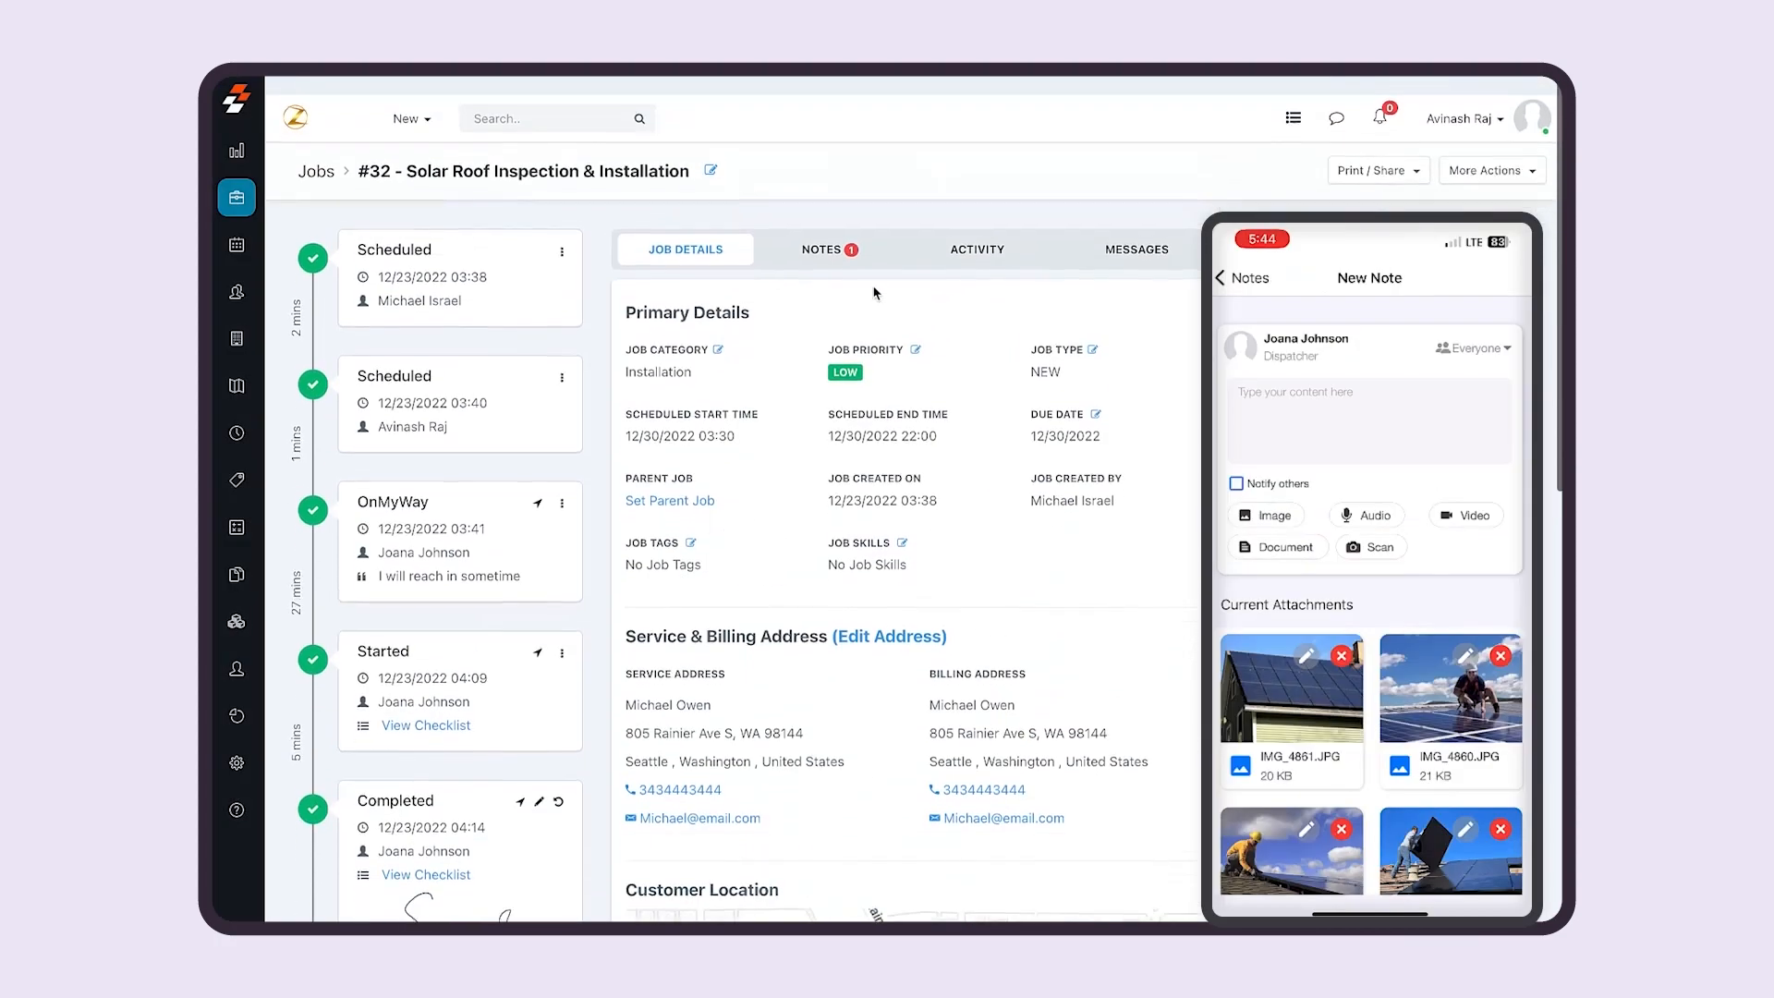
Review the photos in job #32's notes and its activity history.
{"action": "left_click", "coordinate": [815, 231]}
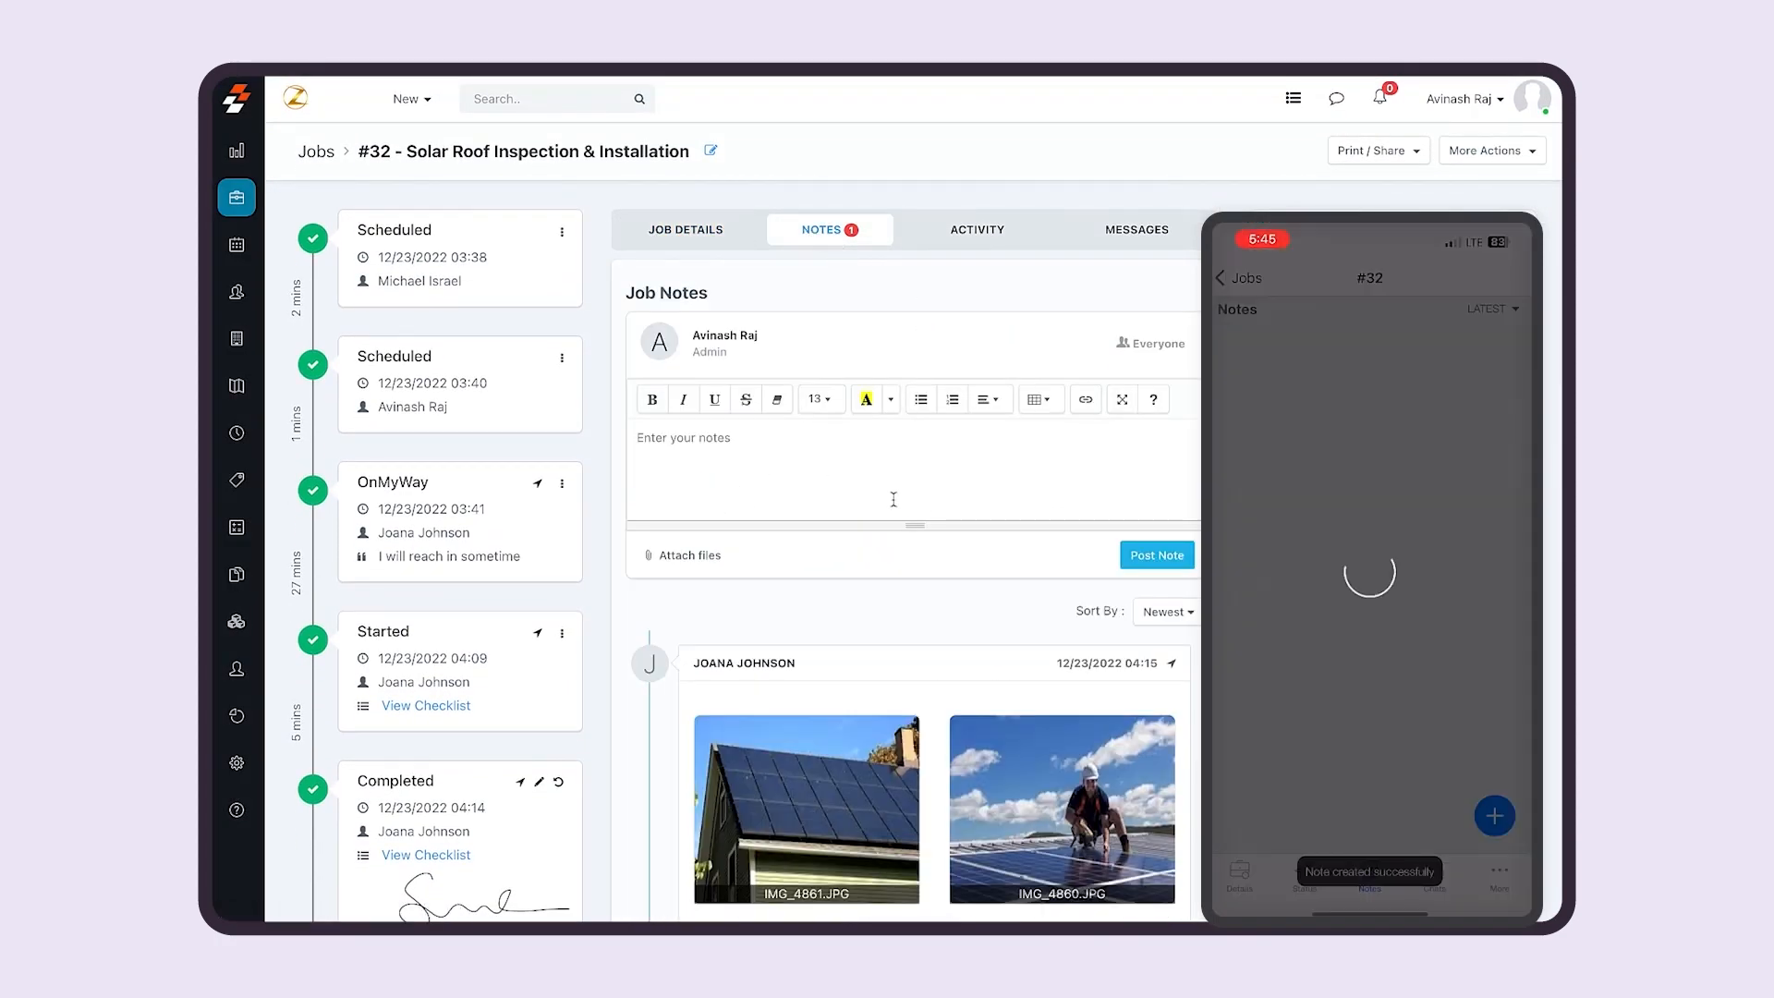
{"action": "scroll", "coordinate": [902, 467], "scroll_direction": "down", "scroll_amount": 4}
{"action": "scroll", "coordinate": [996, 802], "scroll_direction": "down", "scroll_amount": 1}
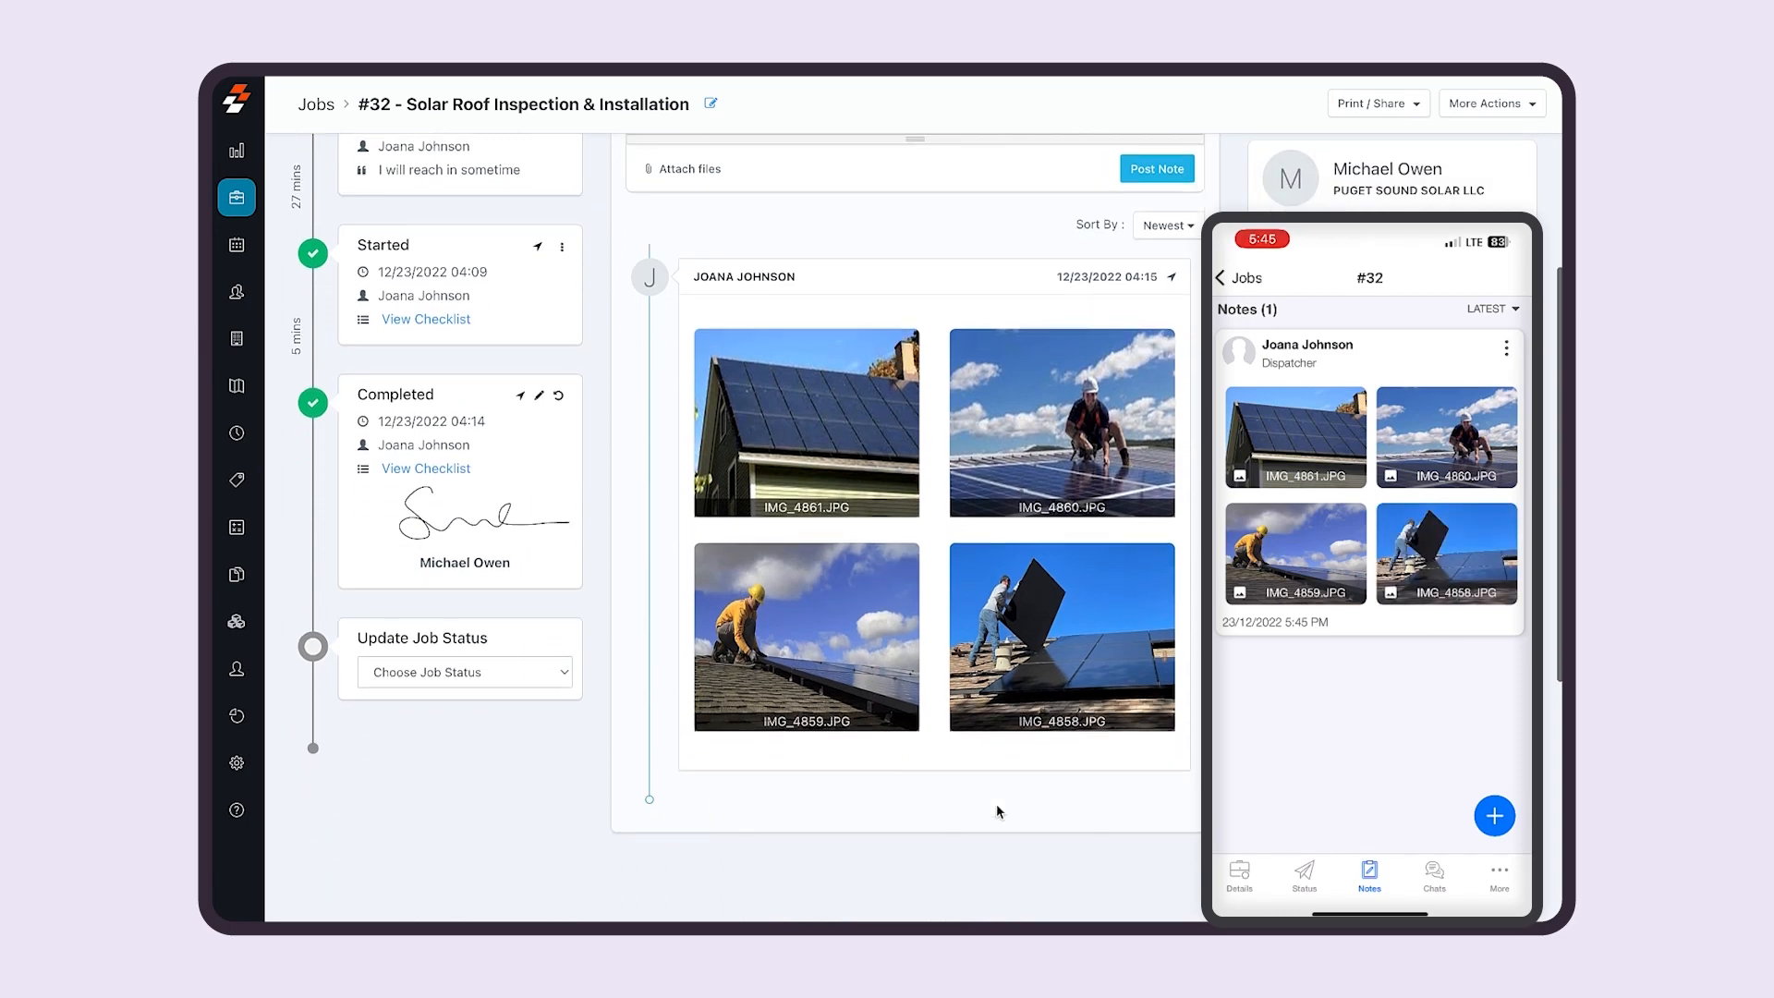
{"action": "scroll", "coordinate": [996, 802], "scroll_direction": "up", "scroll_amount": 5}
{"action": "scroll", "coordinate": [1008, 611], "scroll_direction": "up", "scroll_amount": 2}
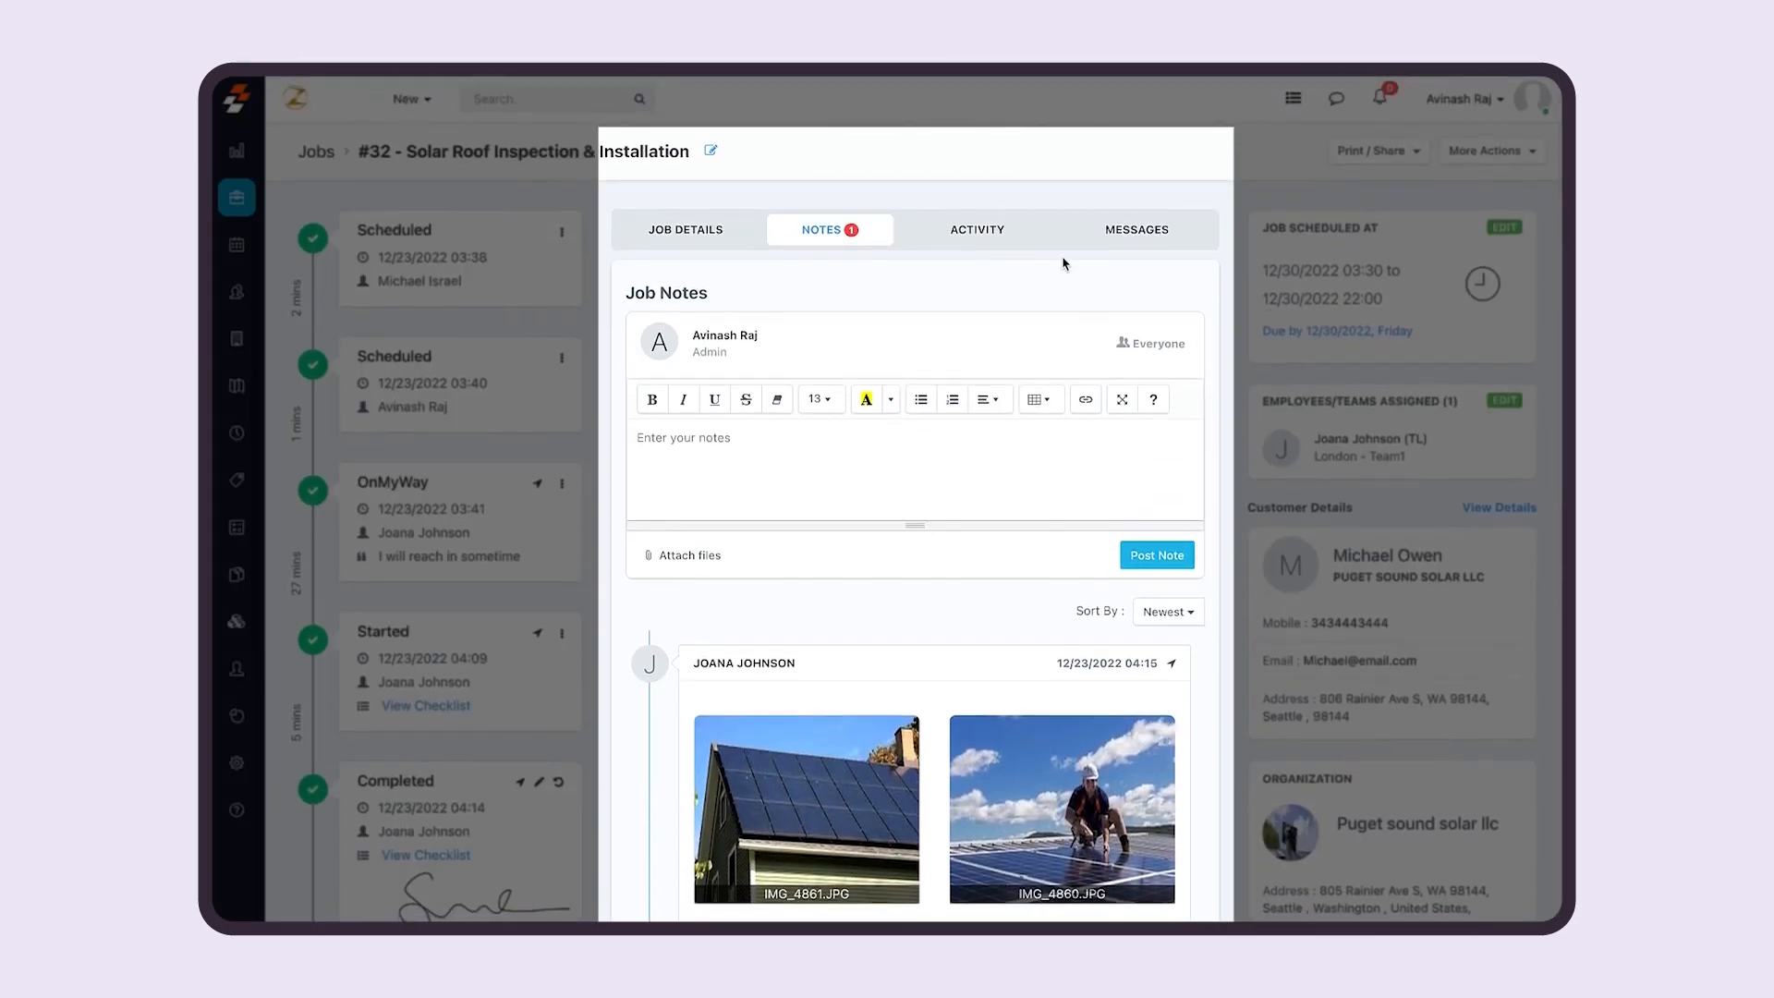
{"action": "left_click", "coordinate": [981, 238]}
{"action": "scroll", "coordinate": [952, 717], "scroll_direction": "down", "scroll_amount": 3}
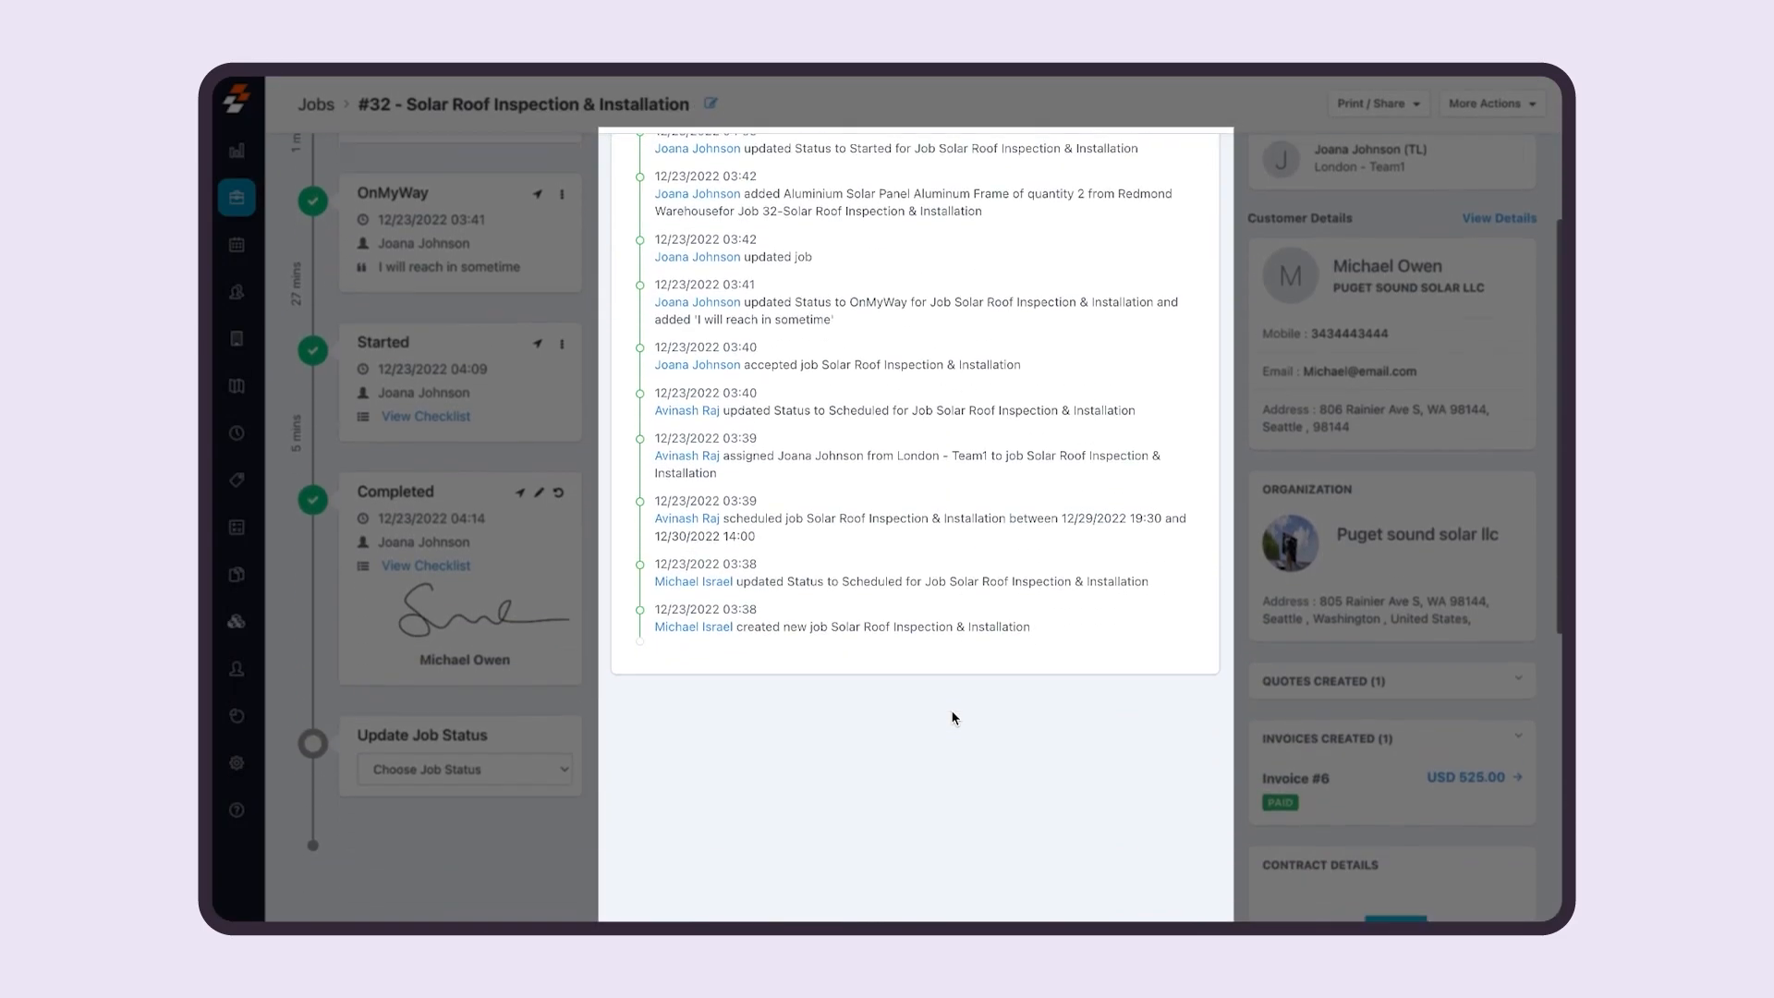
{"action": "scroll", "coordinate": [952, 716], "scroll_direction": "up", "scroll_amount": 3}
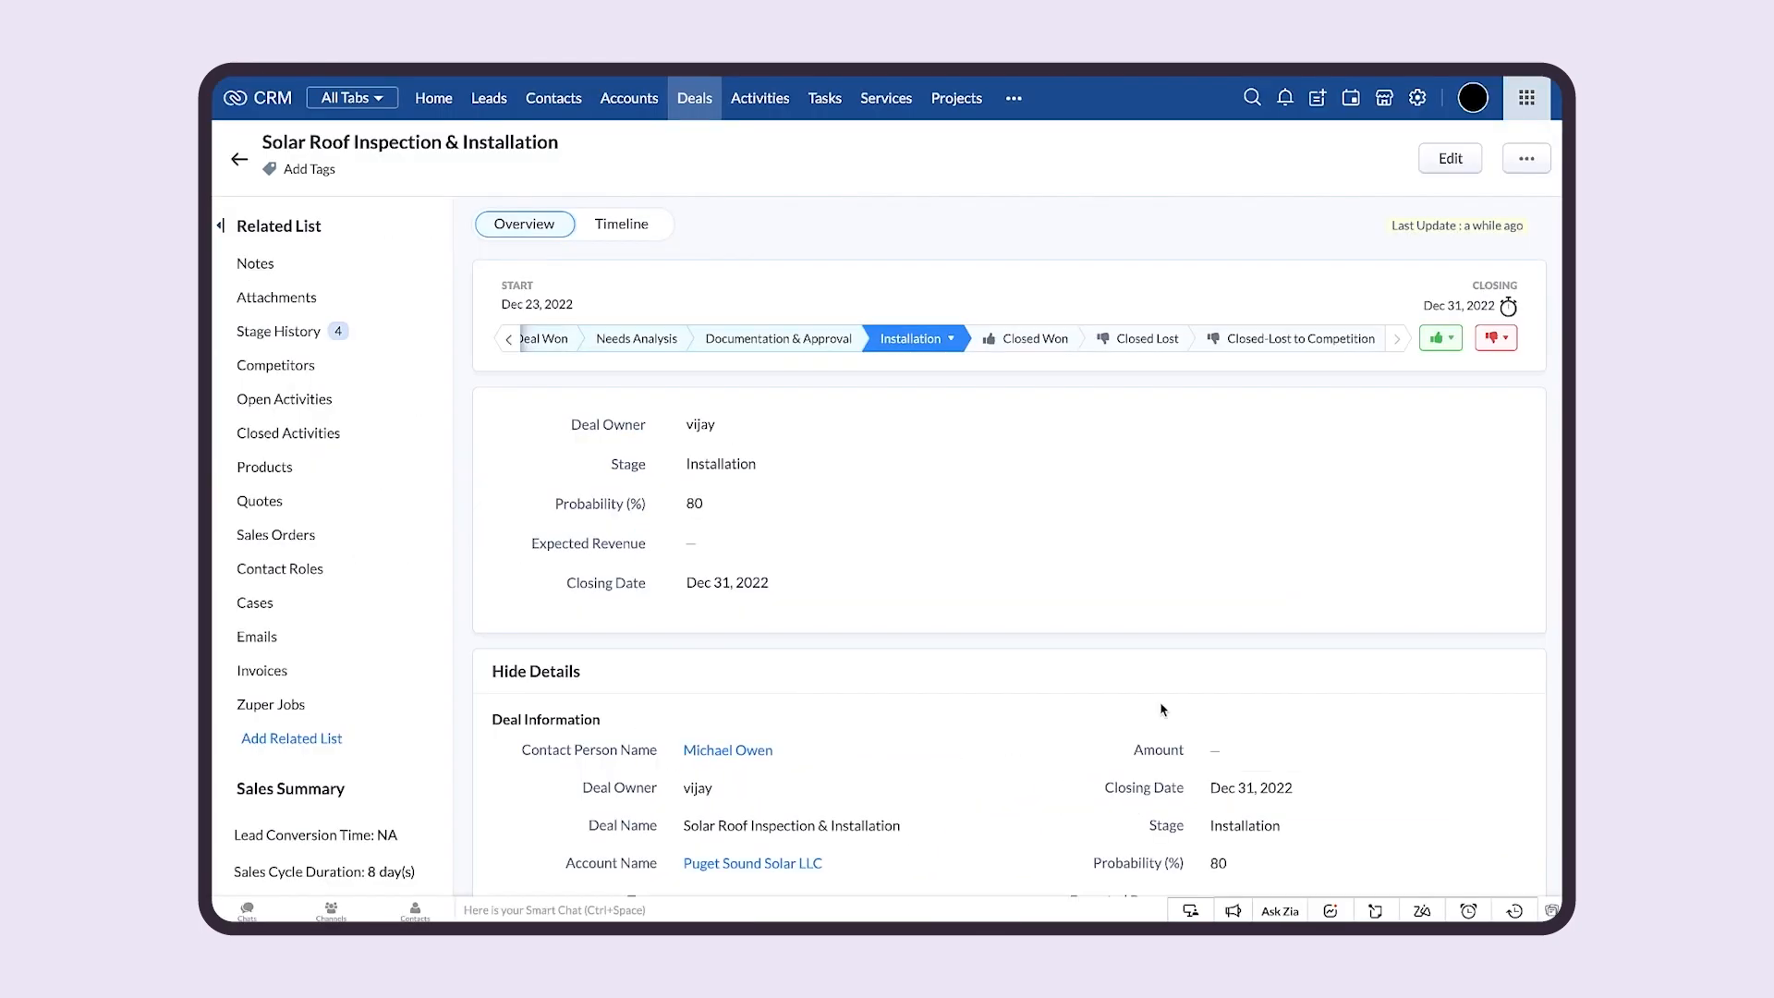
Review the Zuper inspection and installation job details on the Zoho CRM solar roof deal.
{"action": "scroll", "coordinate": [1206, 665], "scroll_direction": "down", "scroll_amount": 3}
{"action": "scroll", "coordinate": [1206, 665], "scroll_direction": "down", "scroll_amount": 10}
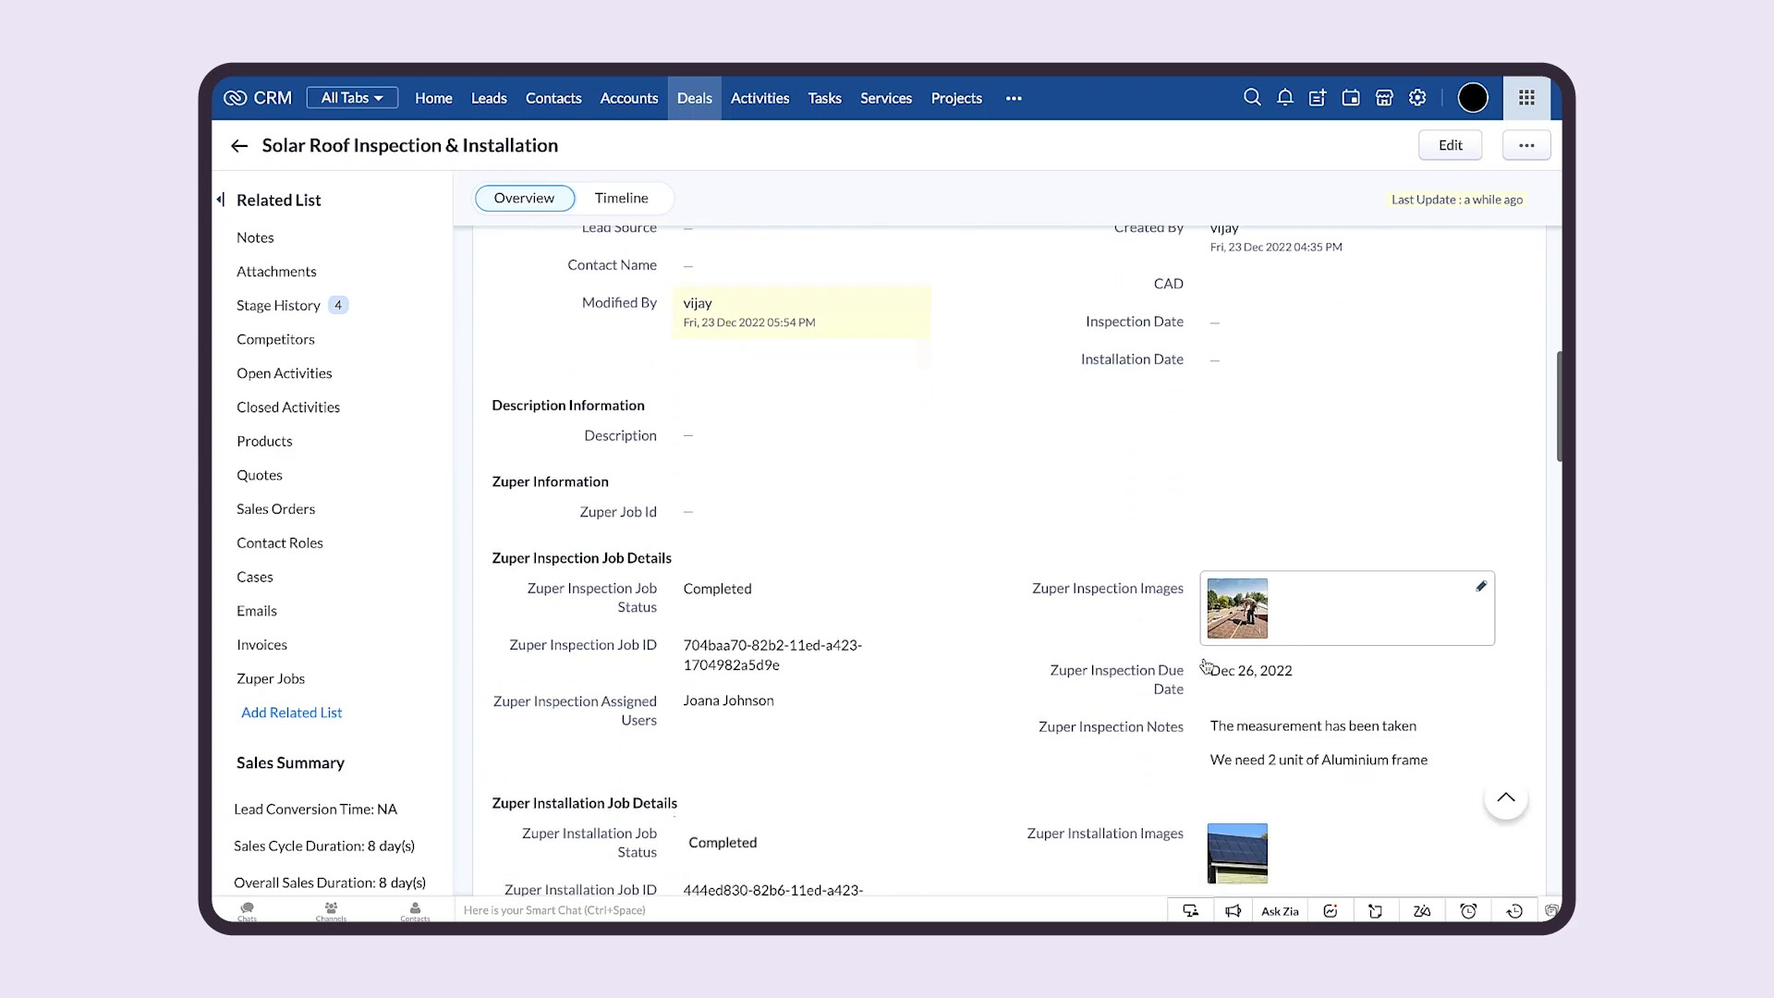